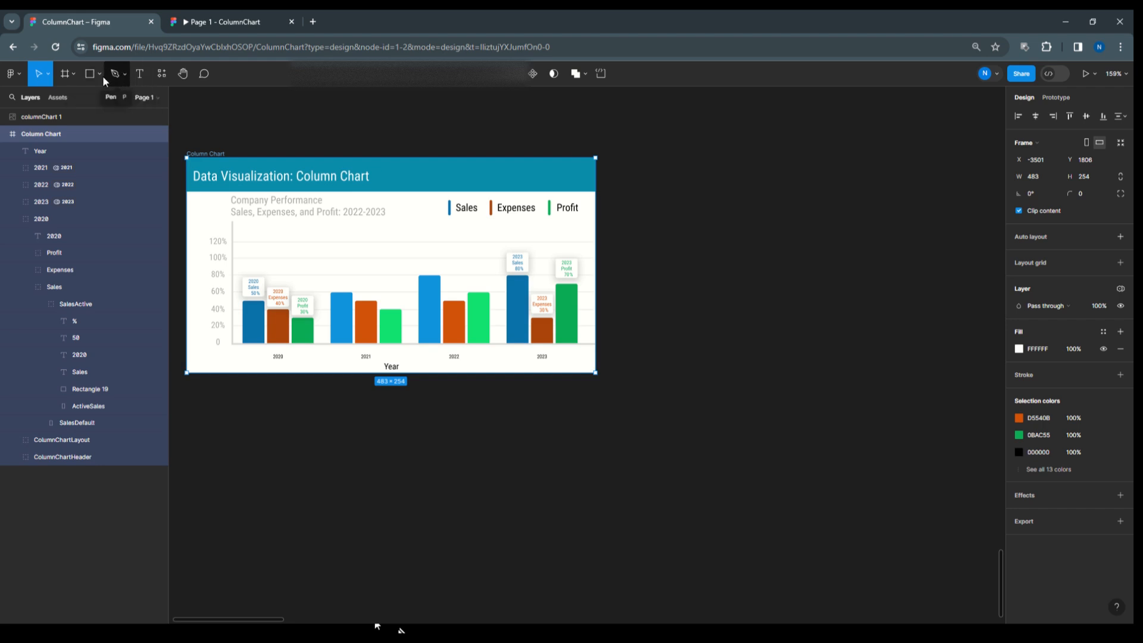
Step: Draw a new frame beside the Column Chart frame and size it to 483 × 225
left_click(73, 76)
left_click(75, 97)
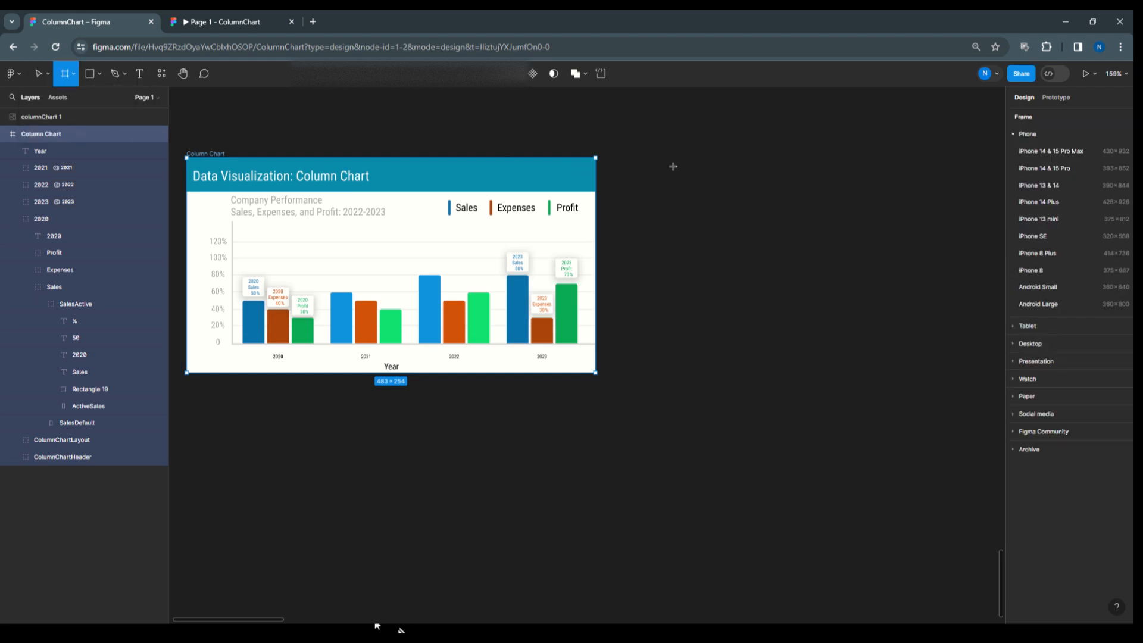
left_click_drag(613, 156, 858, 376)
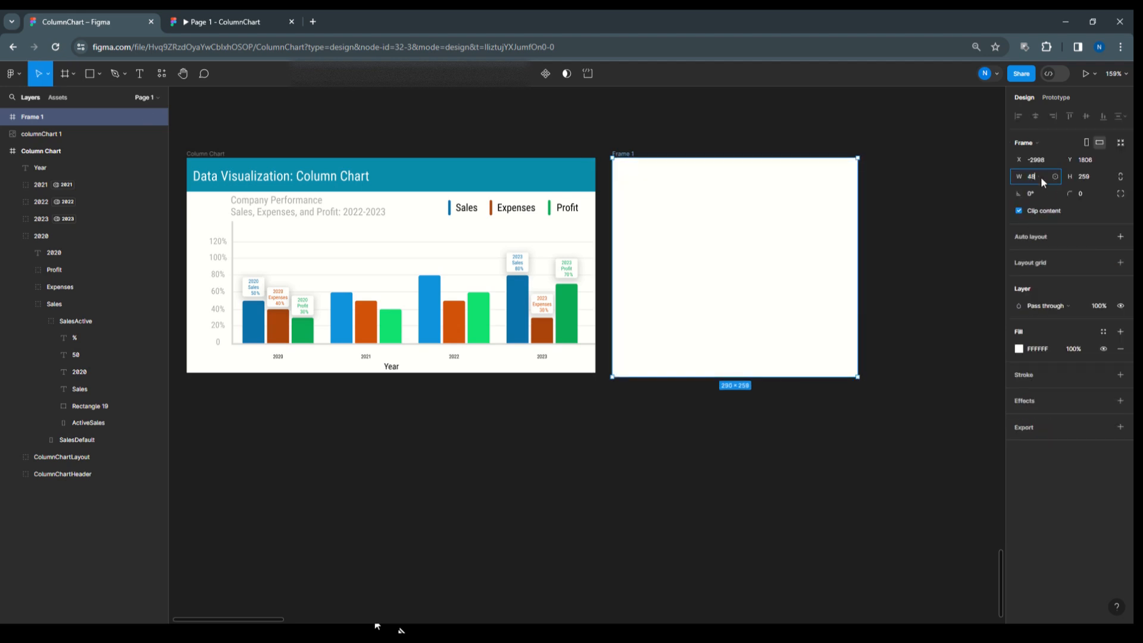
left_click(1094, 176)
type("22")
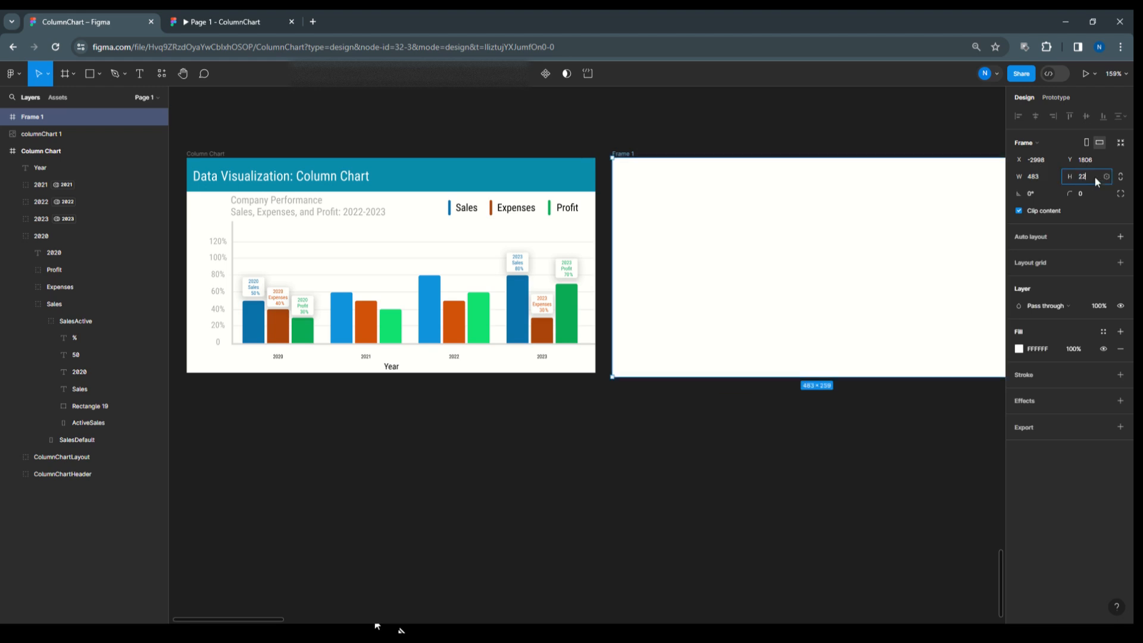
key("Return")
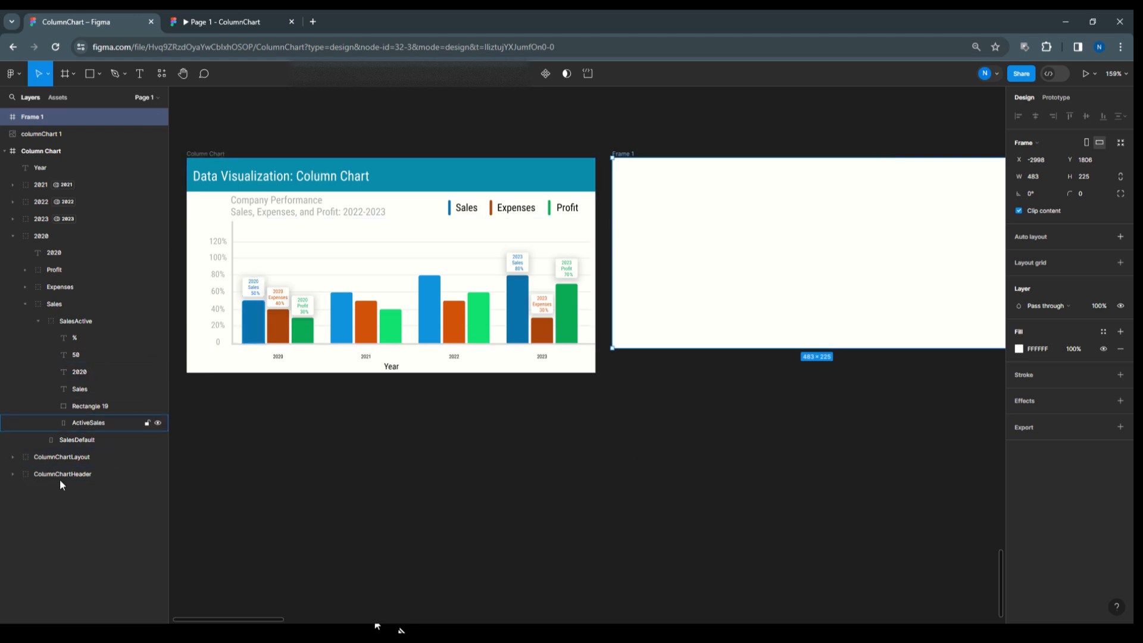
Step: Copy the ColumnChartLayout and ColumnChartHeader groups from the Column Chart frame into the new frame, aligned with its top edge
left_click(58, 457)
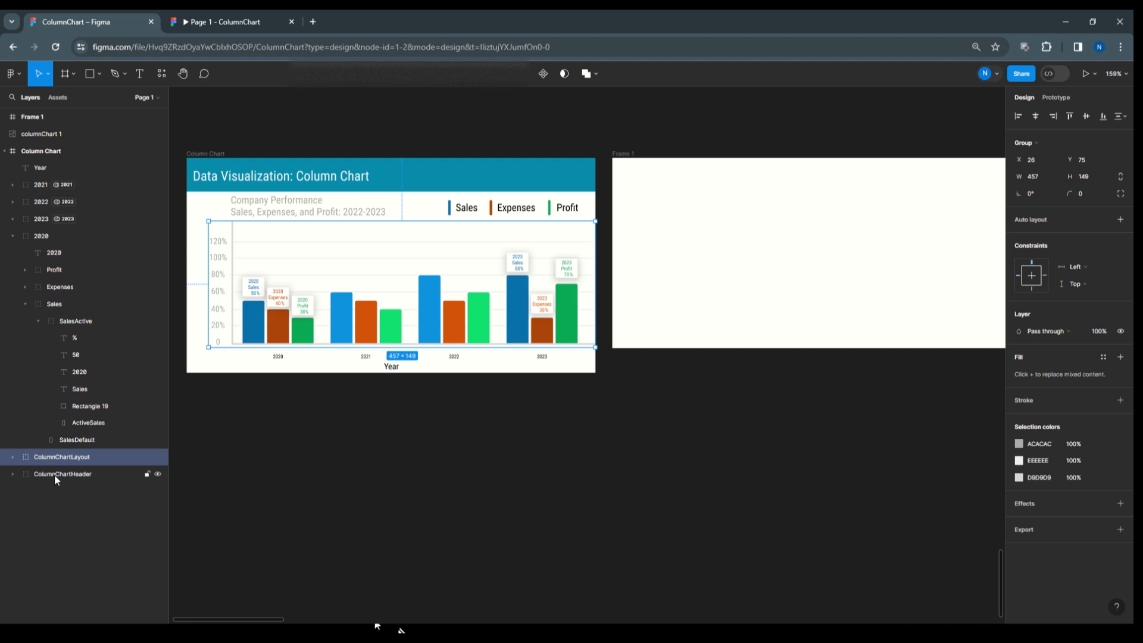
left_click(55, 479, "shift")
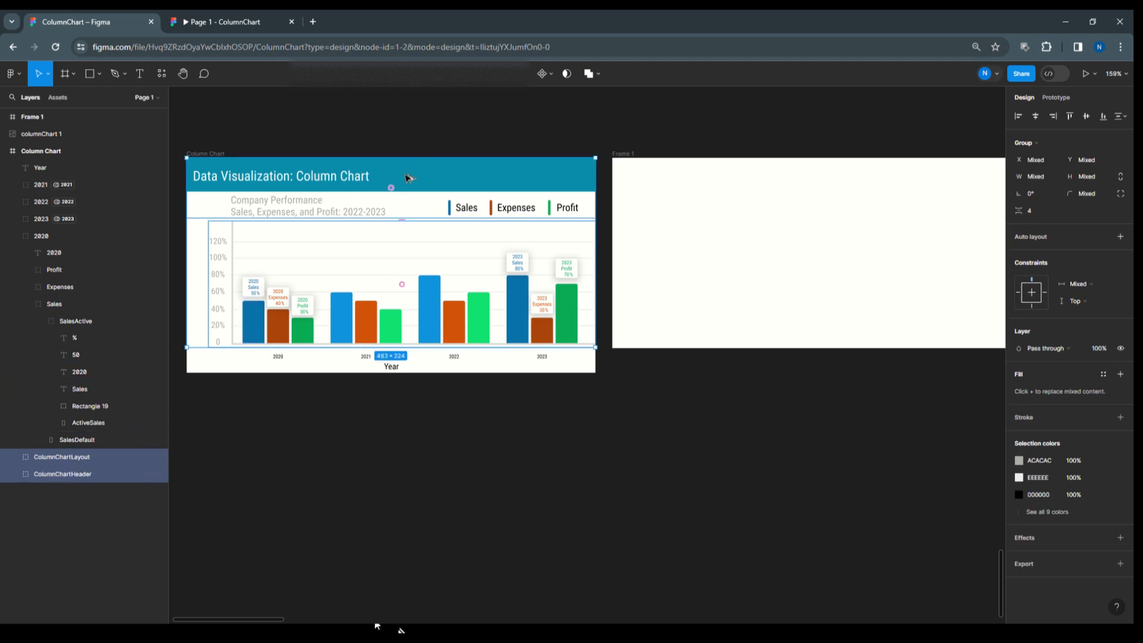
left_click_drag(421, 178, 837, 177)
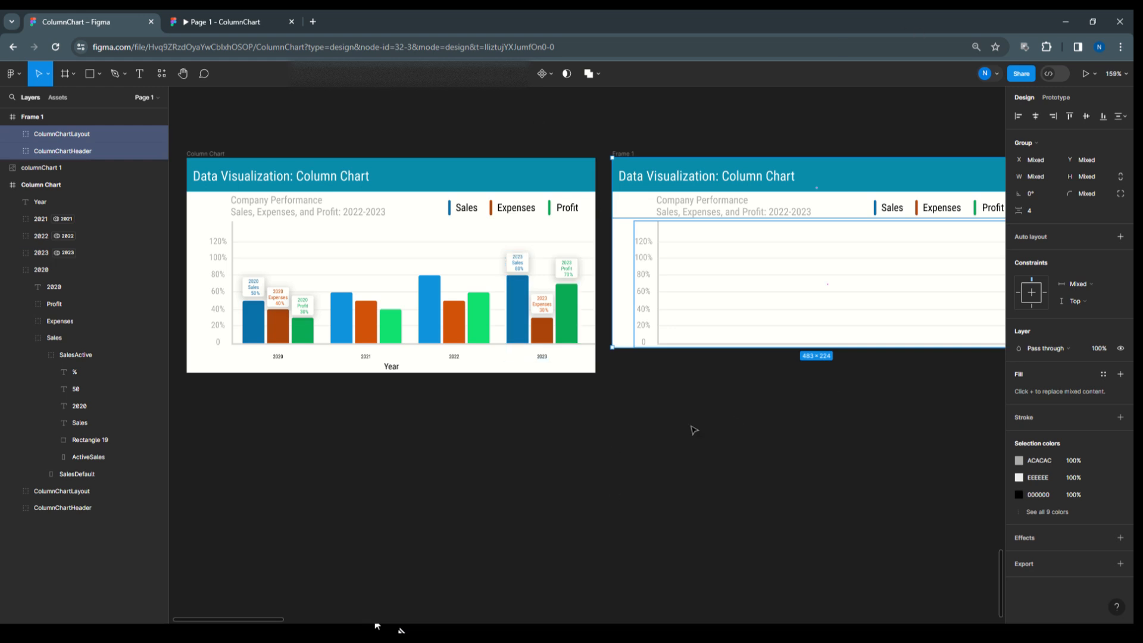
left_click(646, 438)
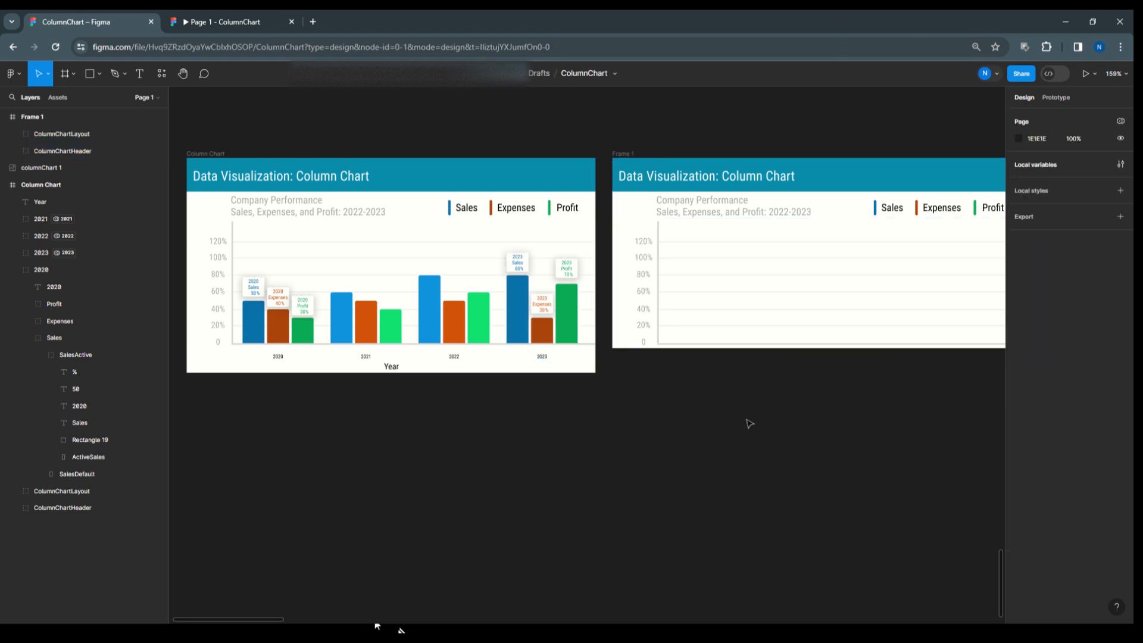
Step: Extend the new frame's bottom edge to a height of 254, matching the Column Chart frame
left_click_drag(748, 423, 660, 428)
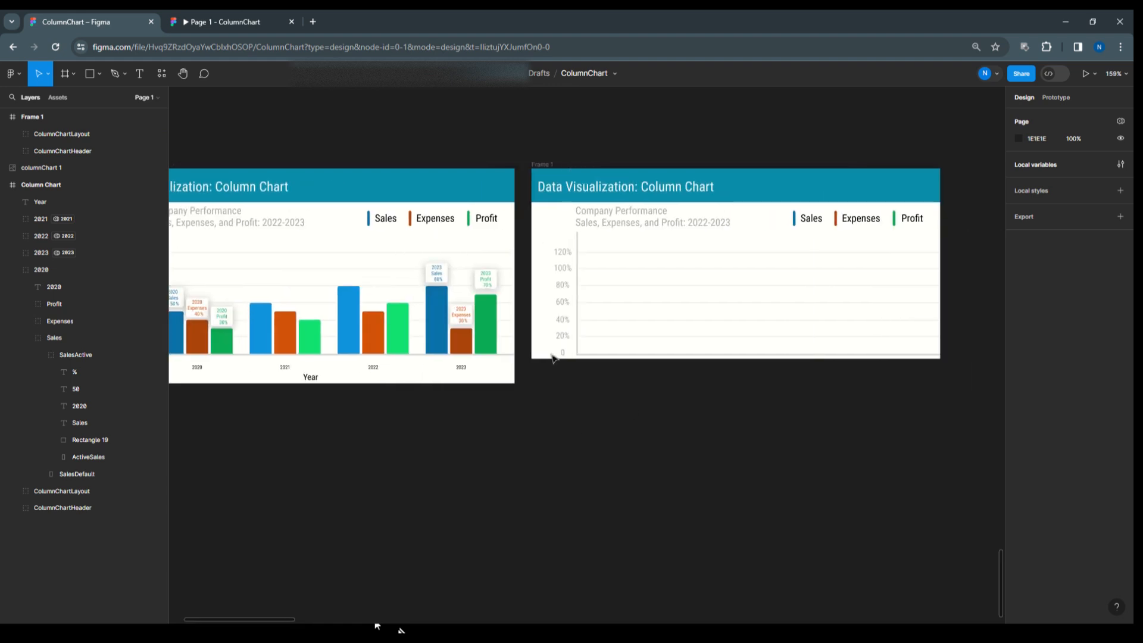
left_click(544, 171)
left_click_drag(745, 357, 743, 381)
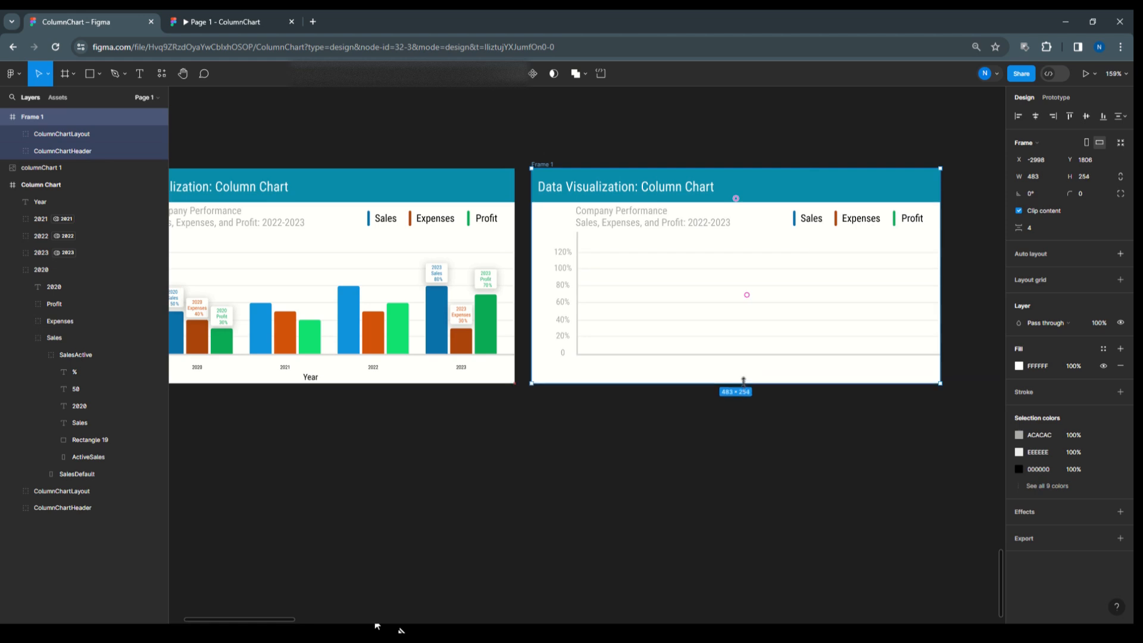
left_click(644, 446)
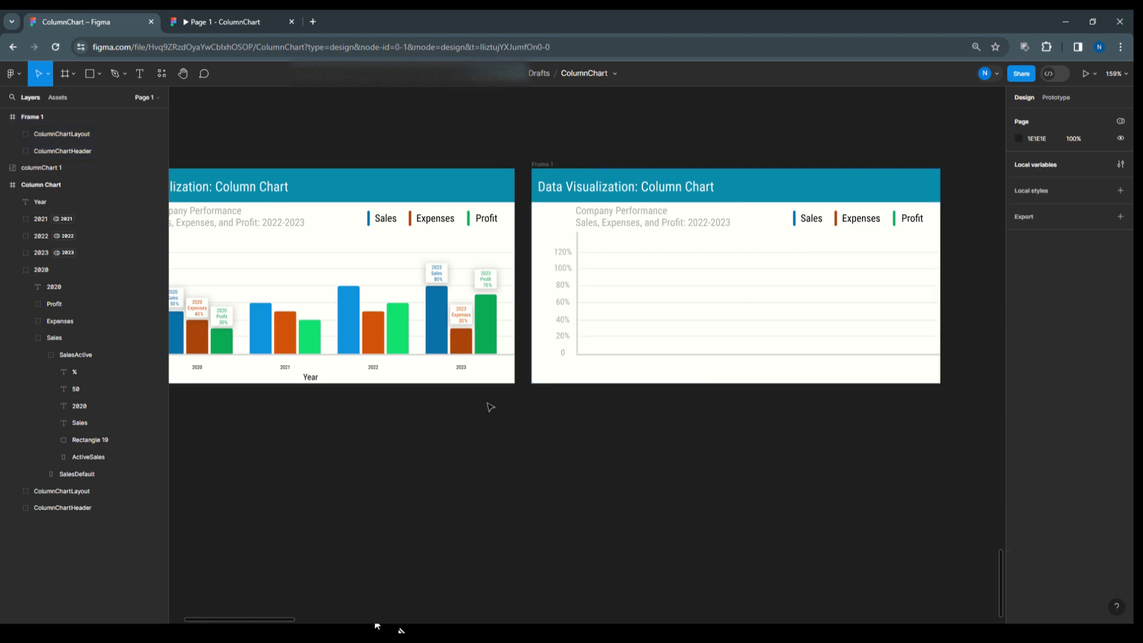
Step: Draw a rectangle bar about 35 × 81 beside the new chart's vertical axis, from the 80% line down to the baseline
left_click_drag(553, 498, 493, 502)
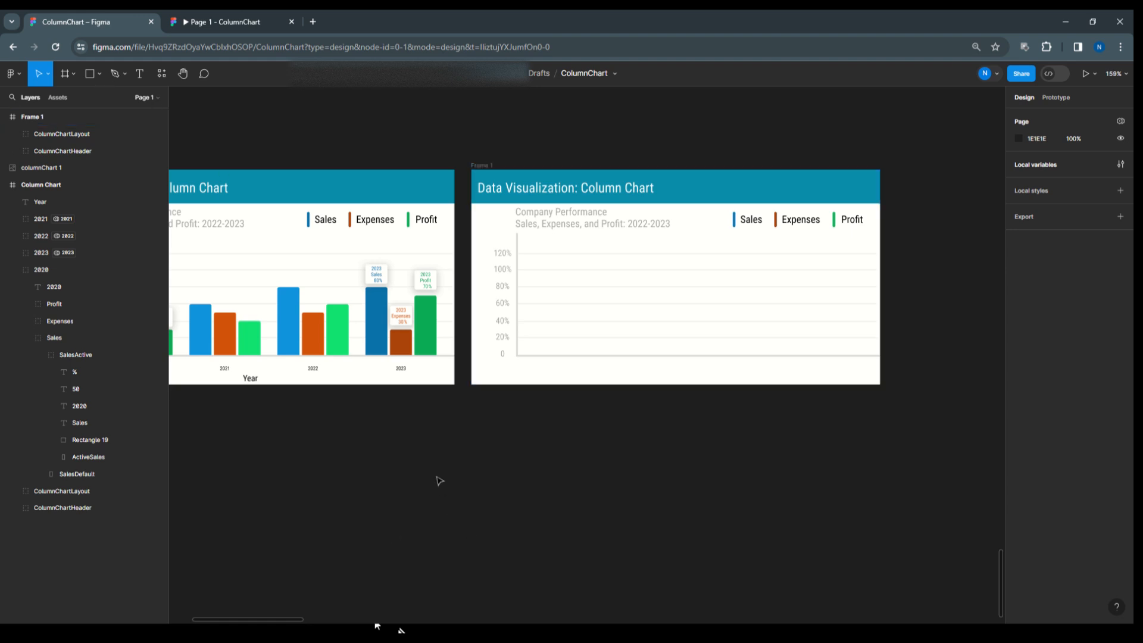
scroll(321, 439, "left", 3)
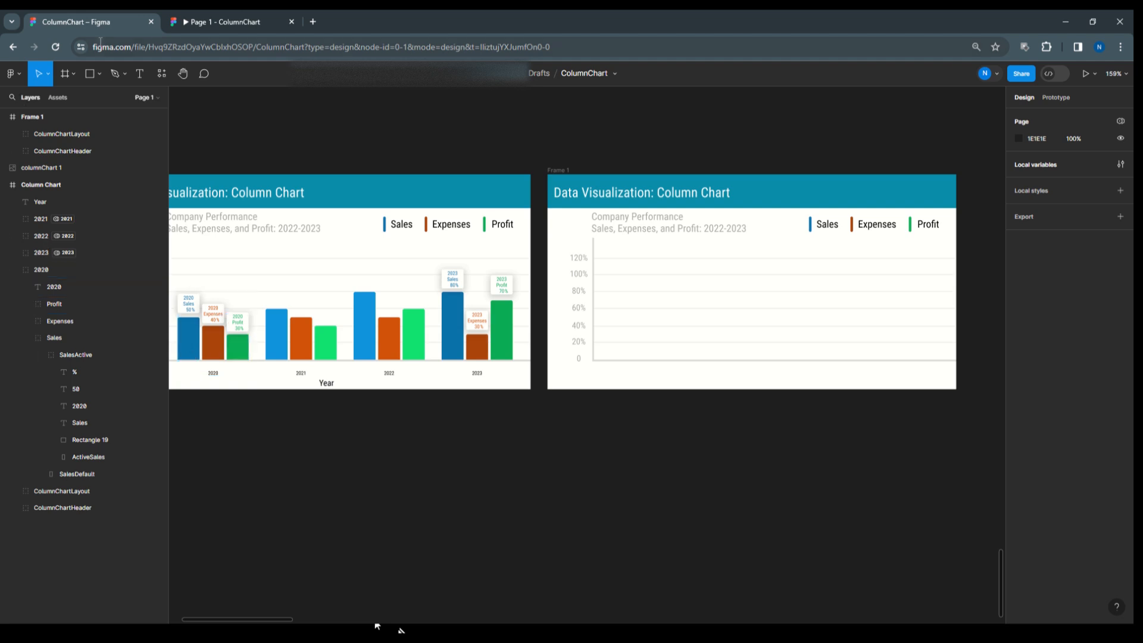
left_click(99, 73)
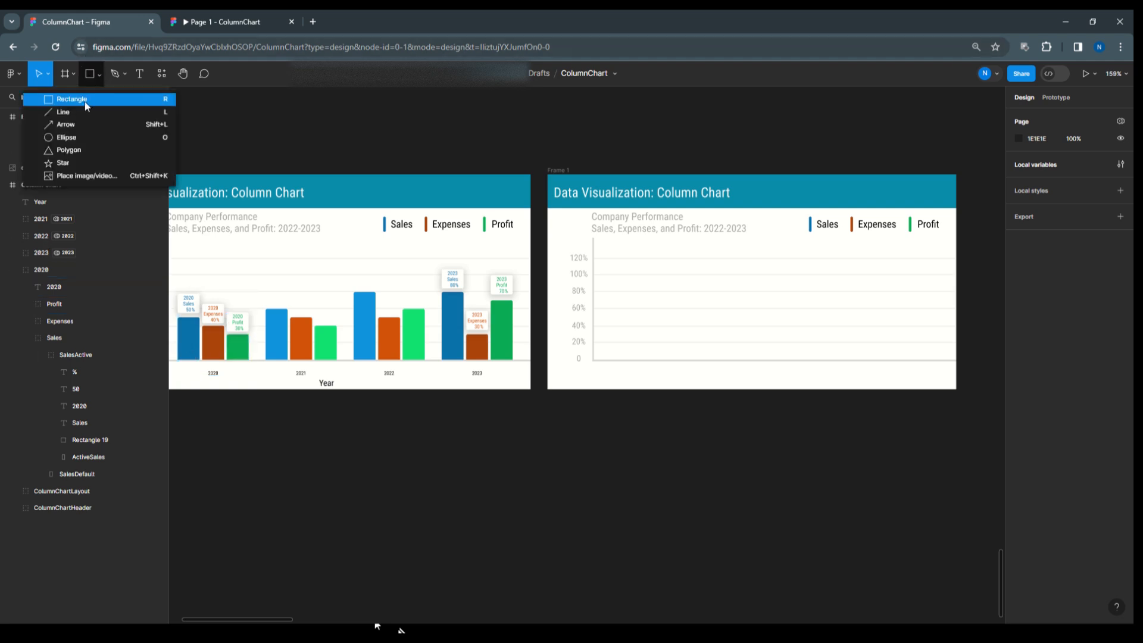
left_click(84, 101)
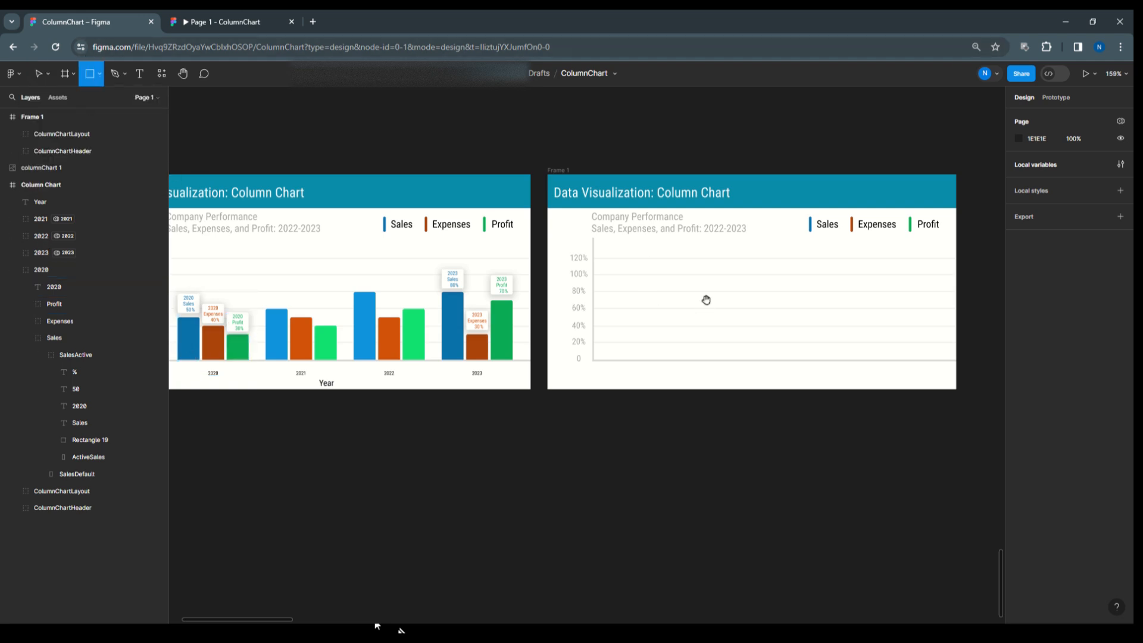
scroll(706, 300, "up", 2)
scroll(706, 300, "down", 1)
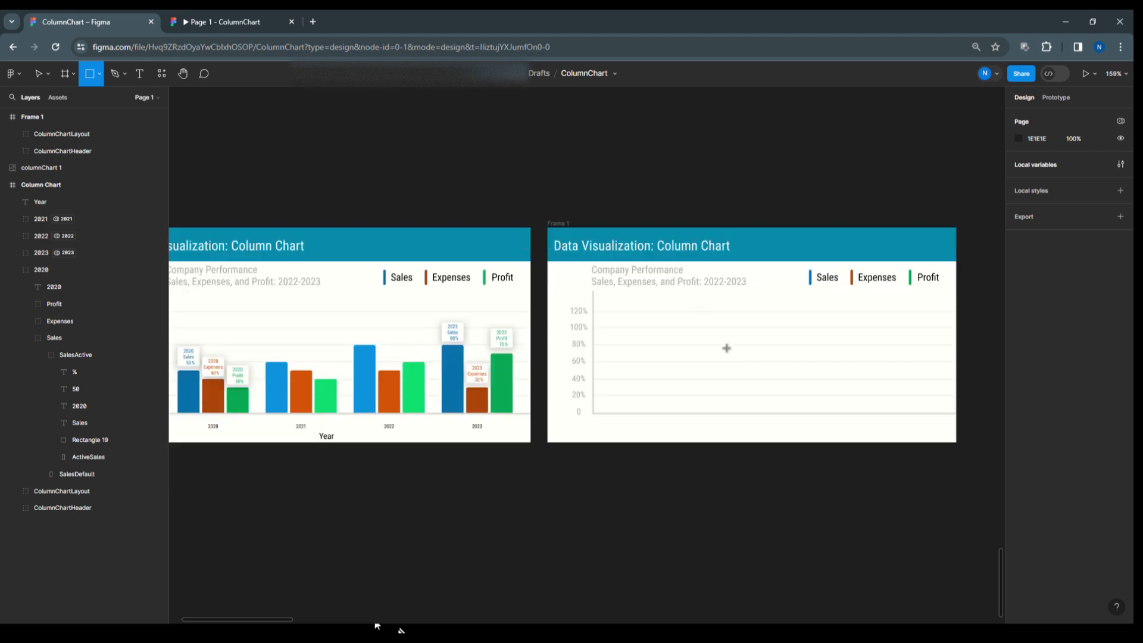
scroll(822, 365, "up", 2)
scroll(822, 365, "up", 1)
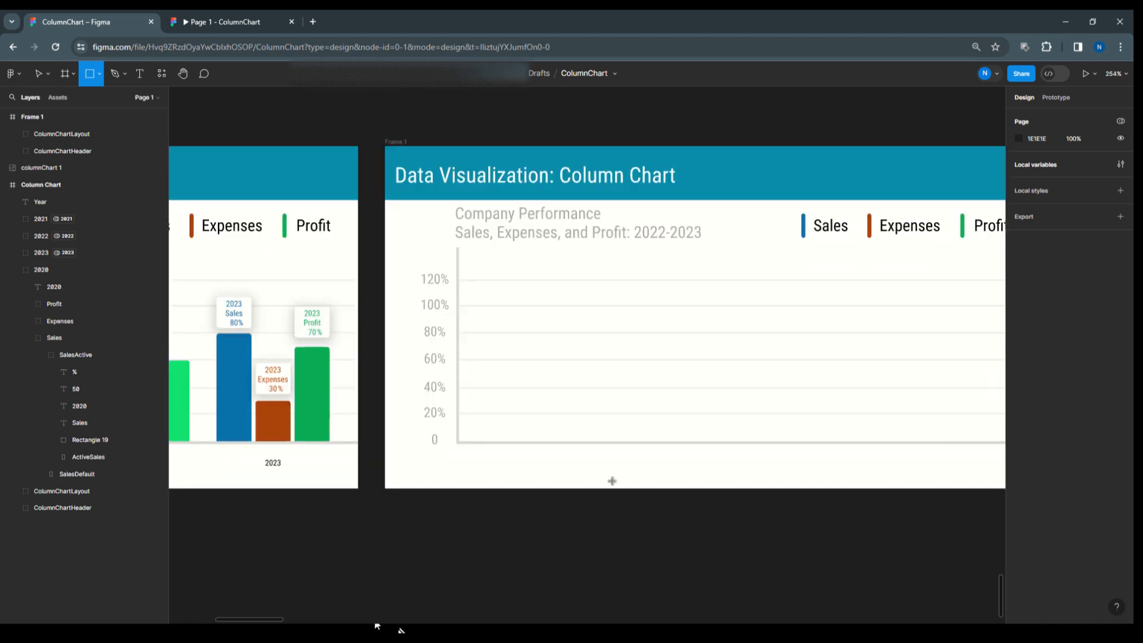
left_click_drag(710, 524, 620, 520)
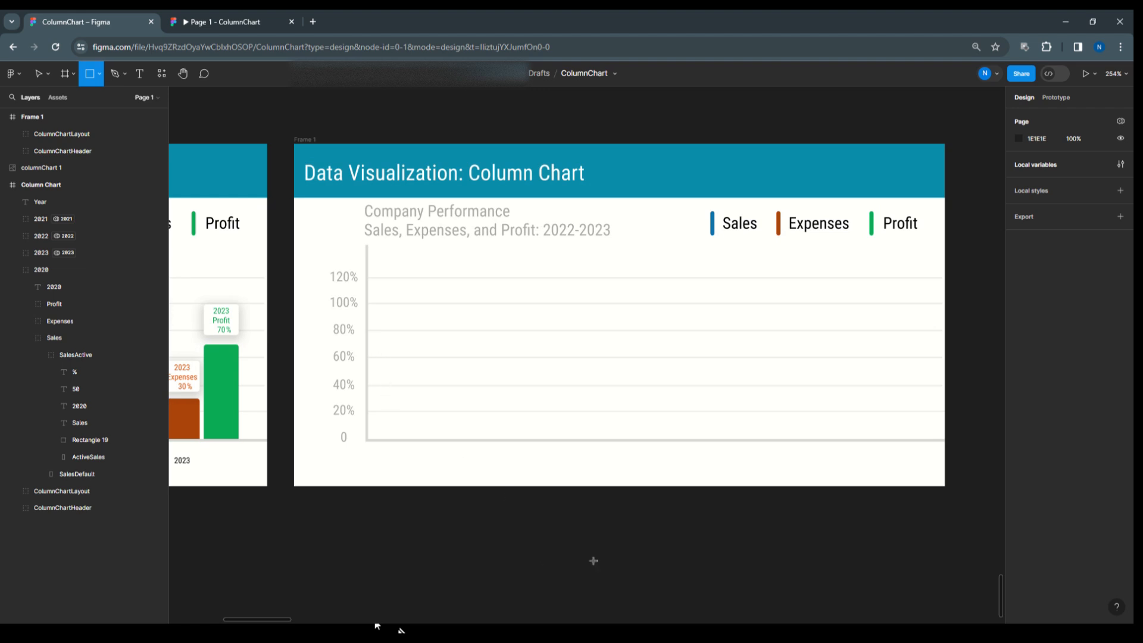
scroll(593, 561, "up", 1)
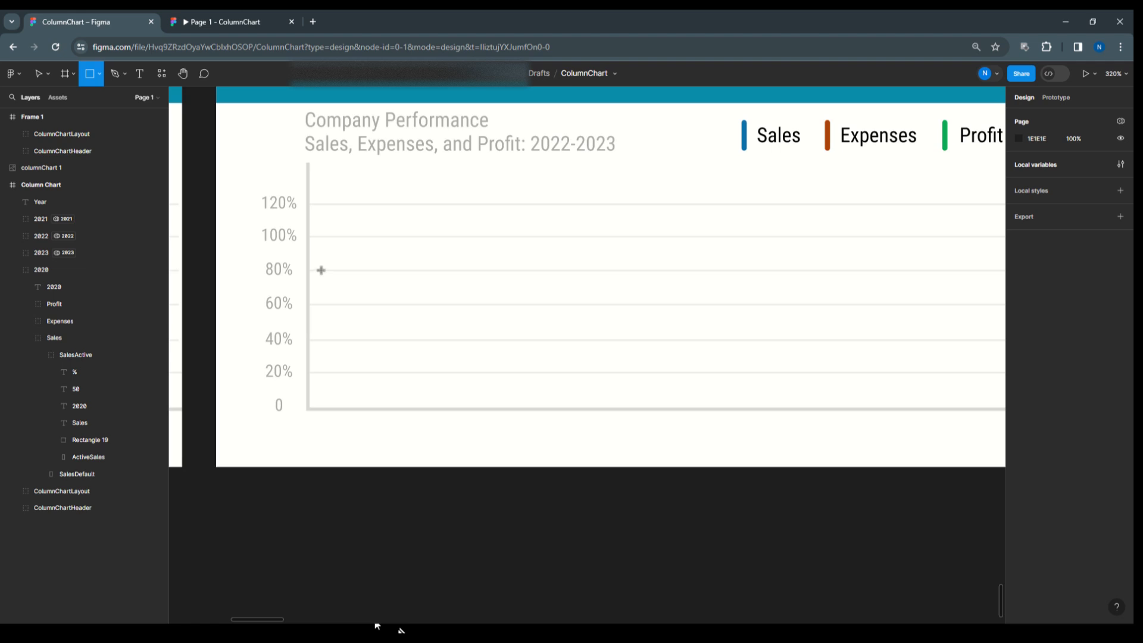
left_click_drag(321, 270, 382, 408)
left_click(397, 503)
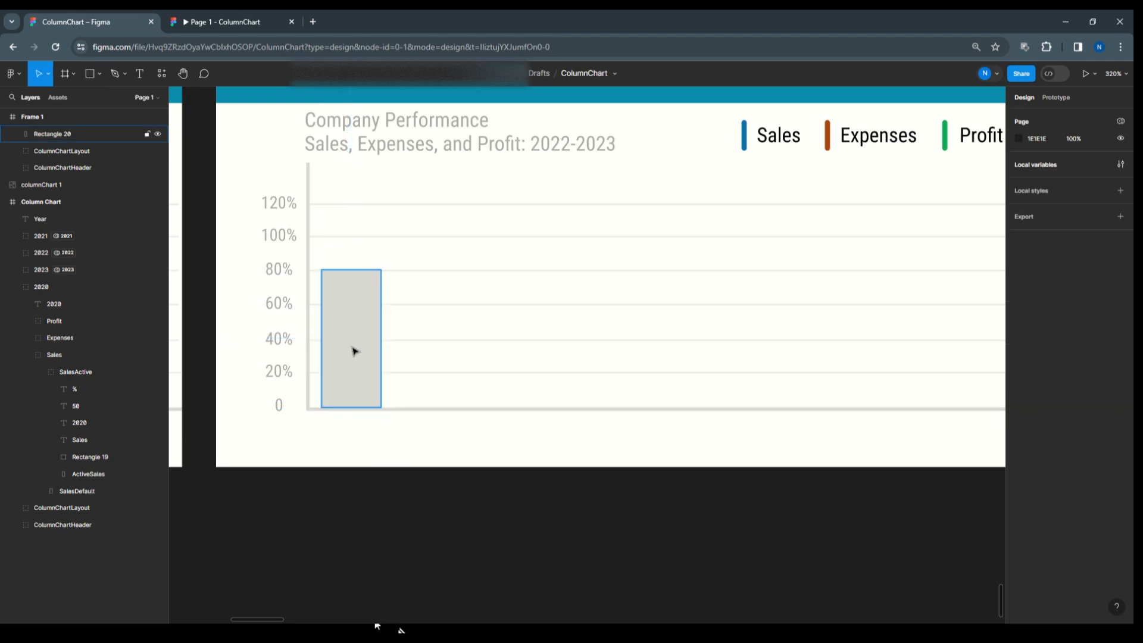
Step: Set the new bar's height to 100
left_click(353, 340)
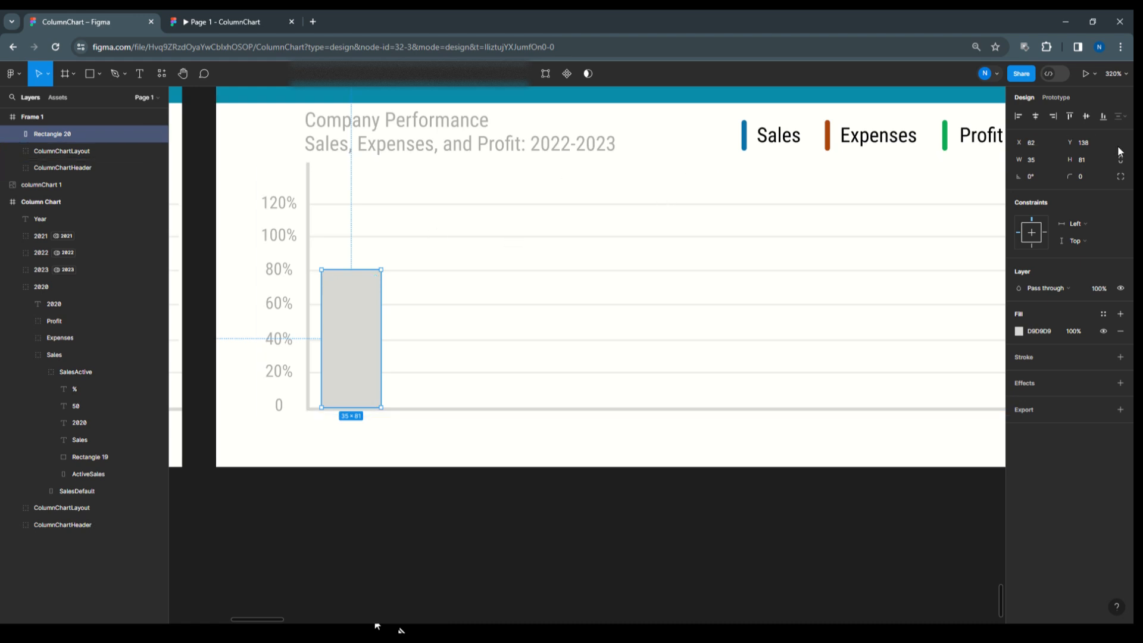
left_click(1085, 160)
type("100")
key("Return")
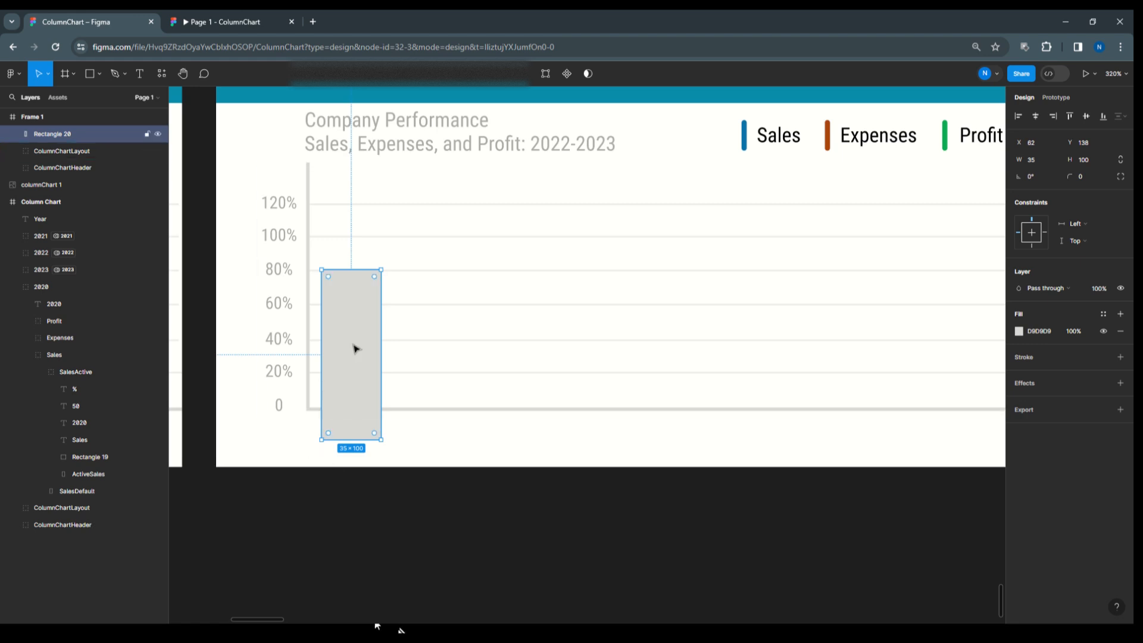
Step: Rotate the bar 180° and move it up so that it stands on the chart's baseline
left_click(1036, 177)
key("Return")
left_click(415, 499)
left_click(355, 380)
left_click_drag(345, 401, 347, 369)
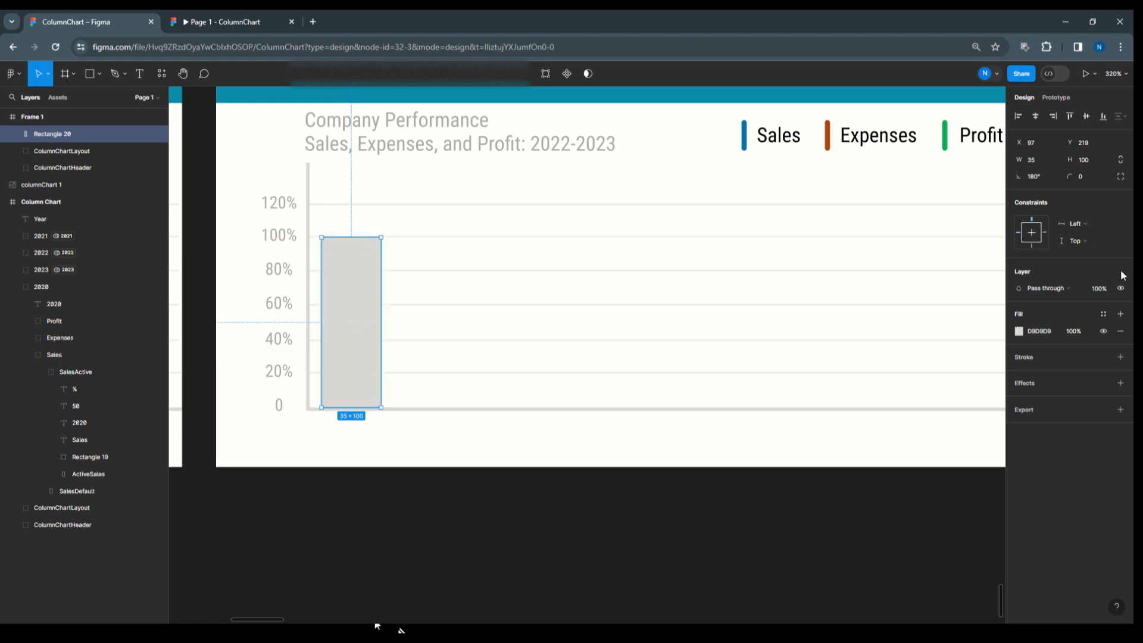
Step: Set the bar's height to 20 as a trial, and finally to 30
left_click(1090, 157)
type("20")
key("Return")
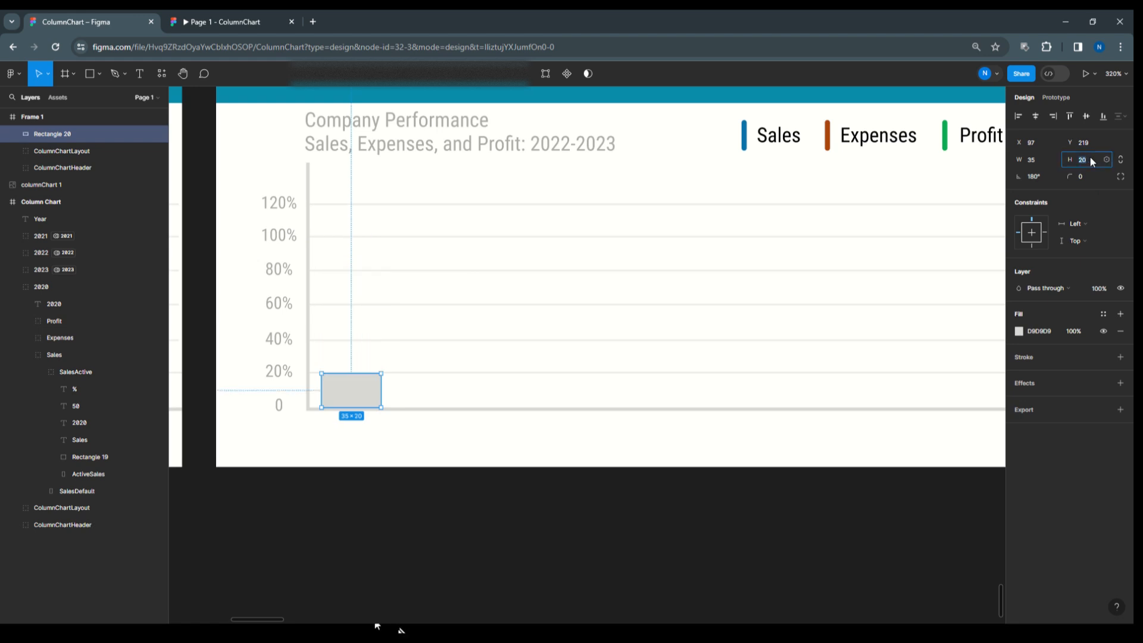
key("Return")
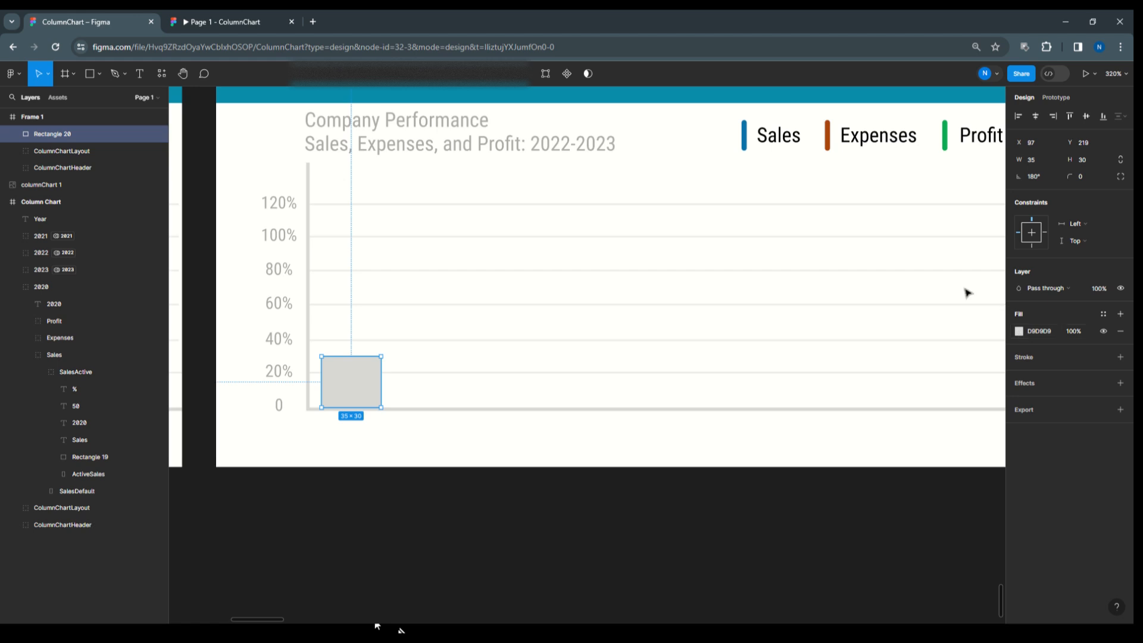
Step: Fill the bar with the blue document colour and brighten it to 1097E2
left_click(1019, 332)
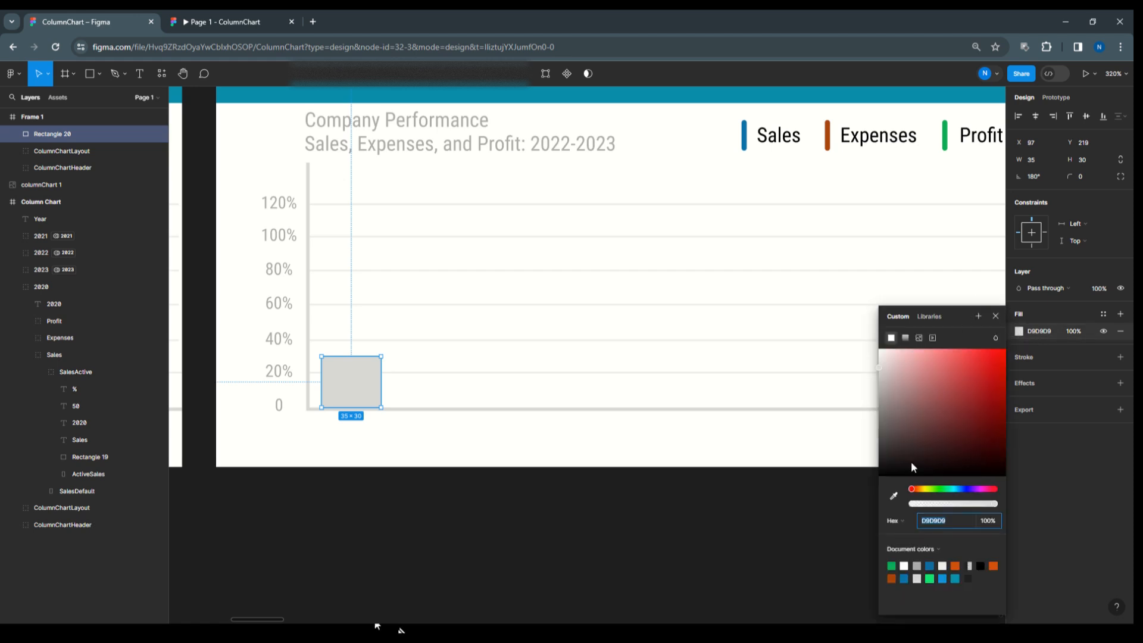
left_click(932, 564)
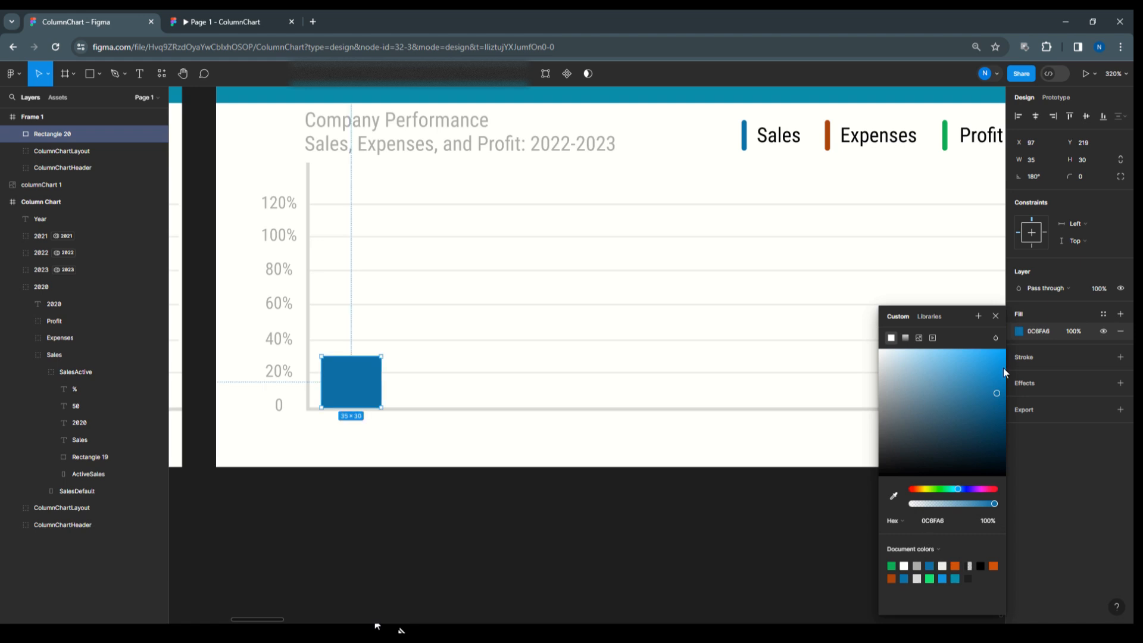
left_click_drag(995, 394, 998, 366)
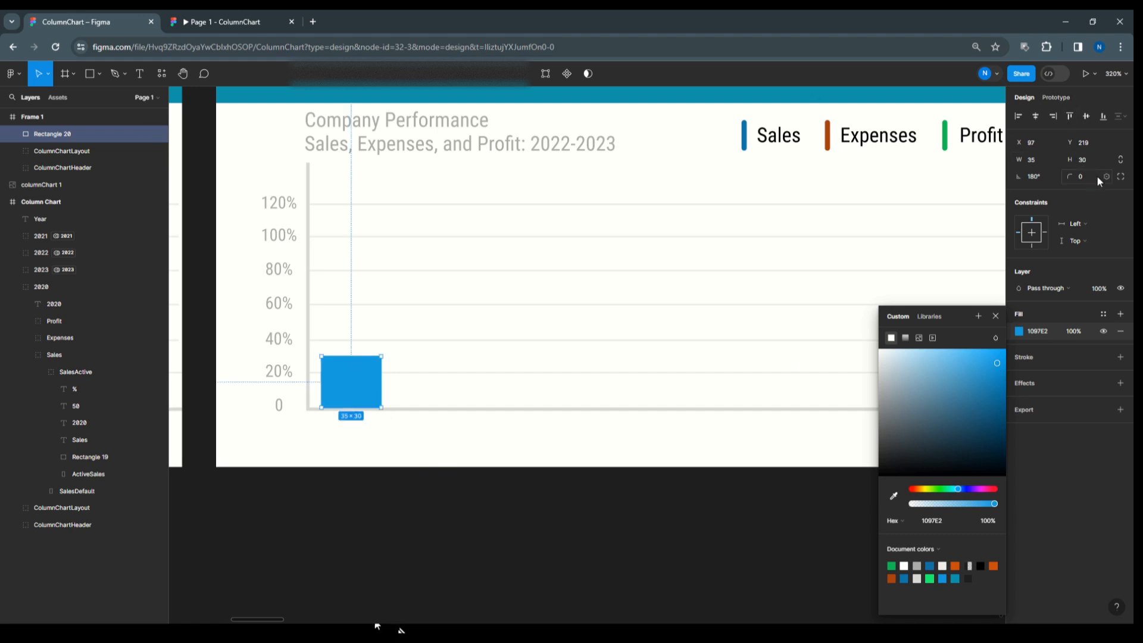
Step: Round only the bar's two upper corners with a corner radius of 2
left_click(1122, 177)
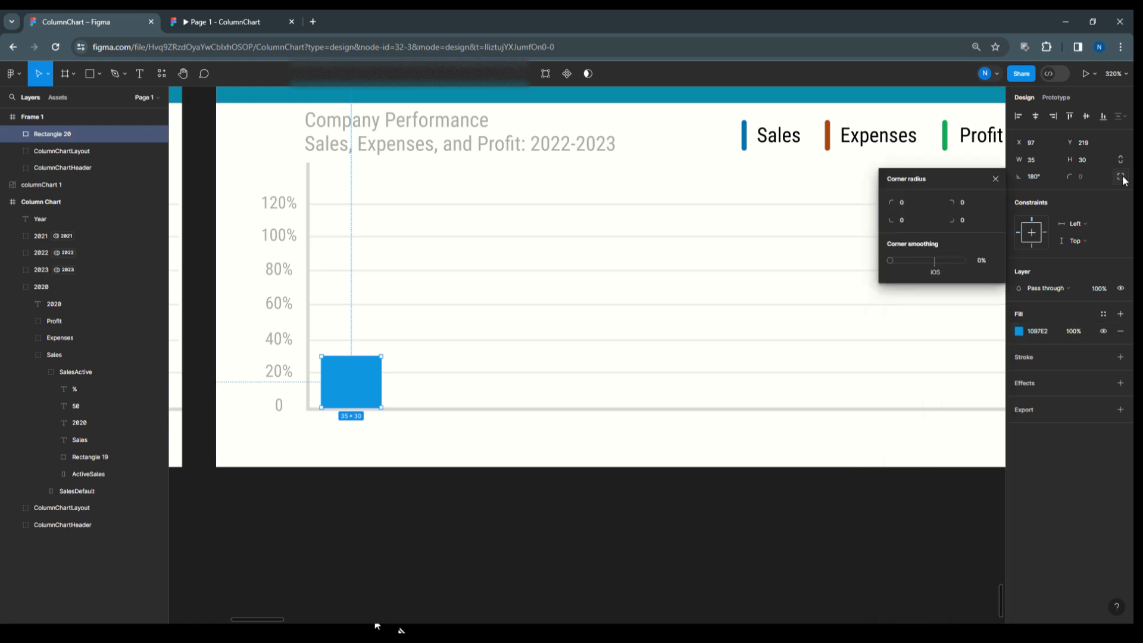
type("2")
left_click(967, 202)
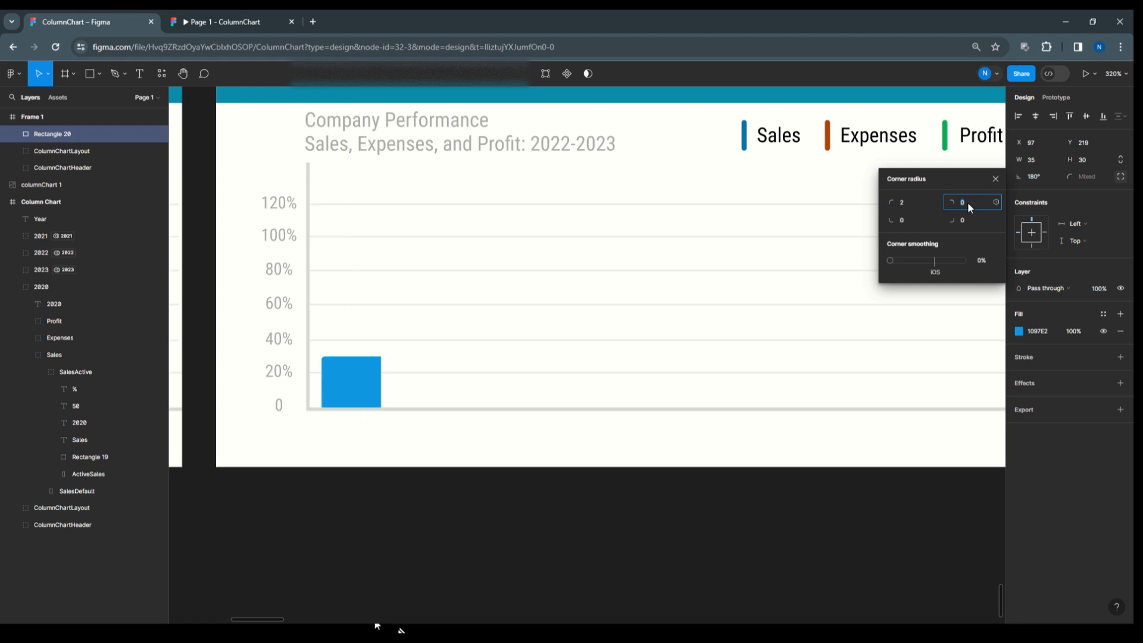
left_click(700, 524)
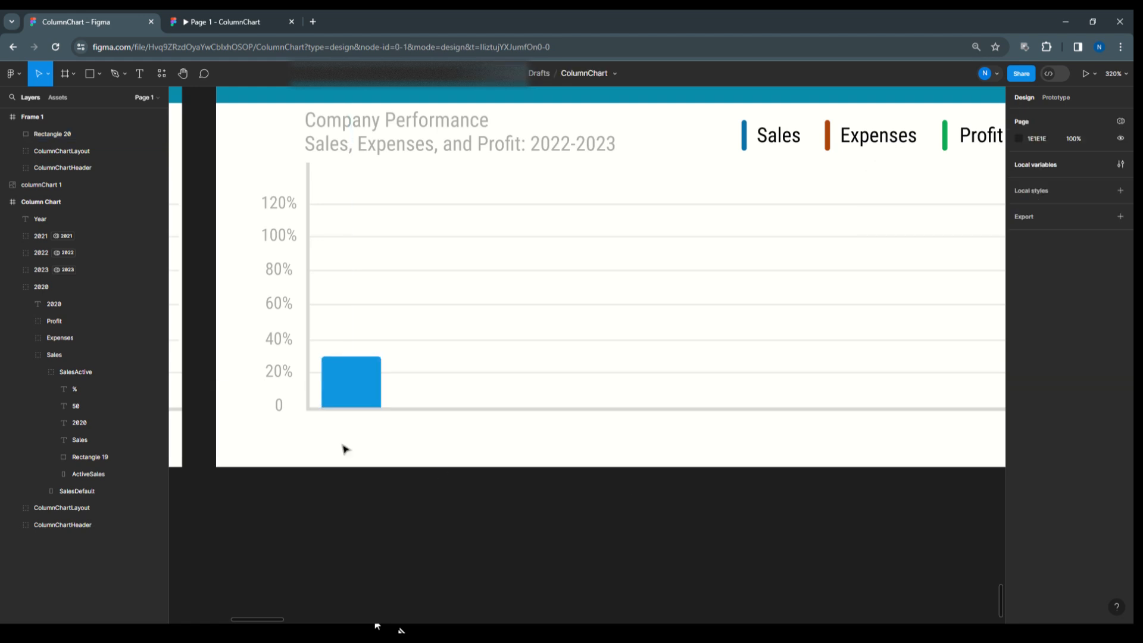
Step: Duplicate the blue bar in place and fill the copy with the darker blue document colour 0C6FA6
left_click(366, 380)
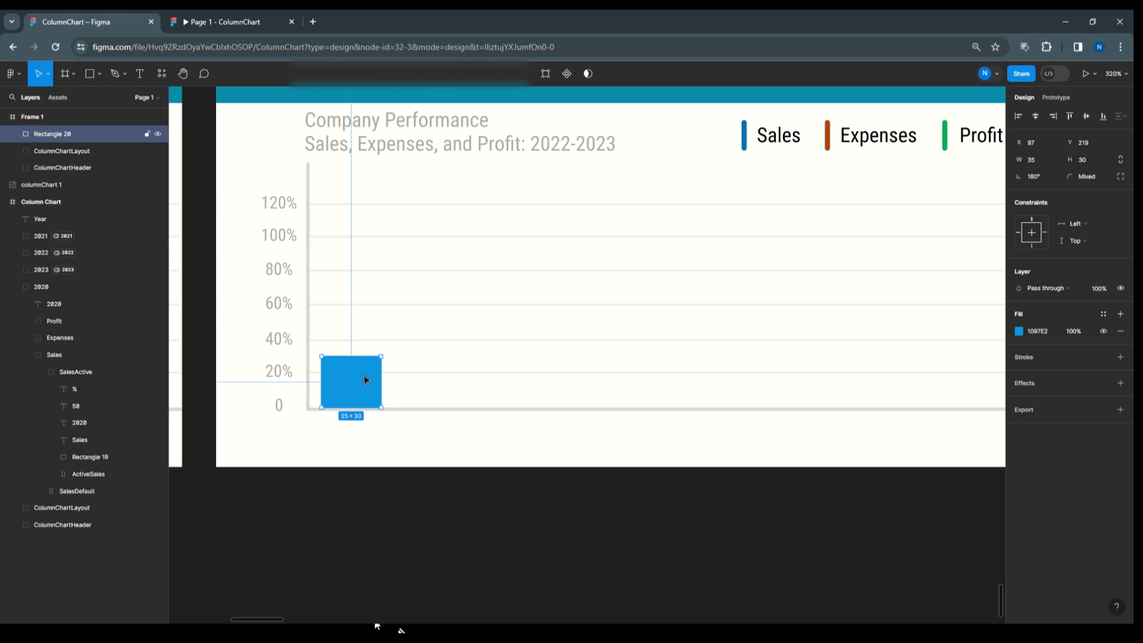
mouse_move(365, 380)
left_mouse_down()
mouse_move(401, 383)
mouse_move(365, 379)
left_mouse_up()
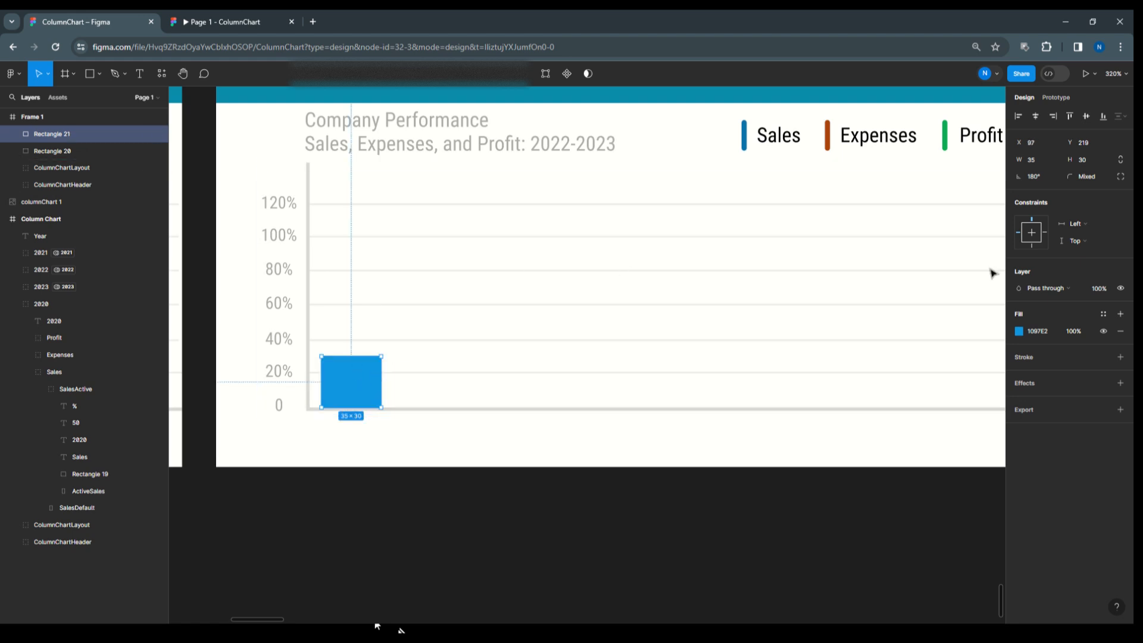
left_click(1019, 331)
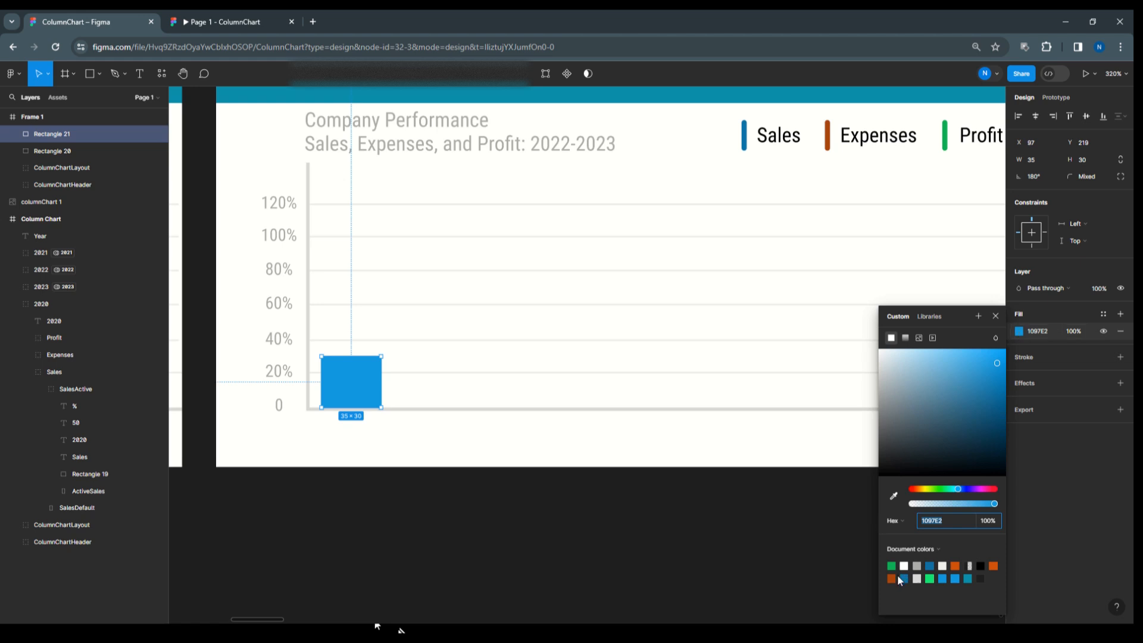
left_click(933, 567)
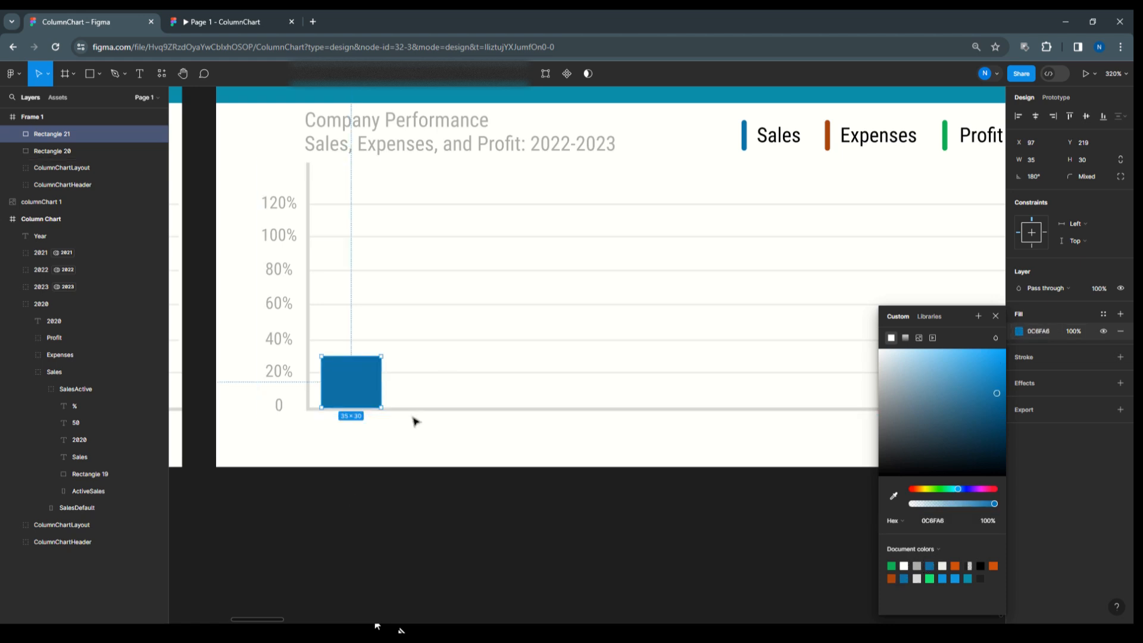
Step: Rename the darker blue bar's layer ActiveRec and the brighter blue bar's layer DefaultRec
double_click(52, 136)
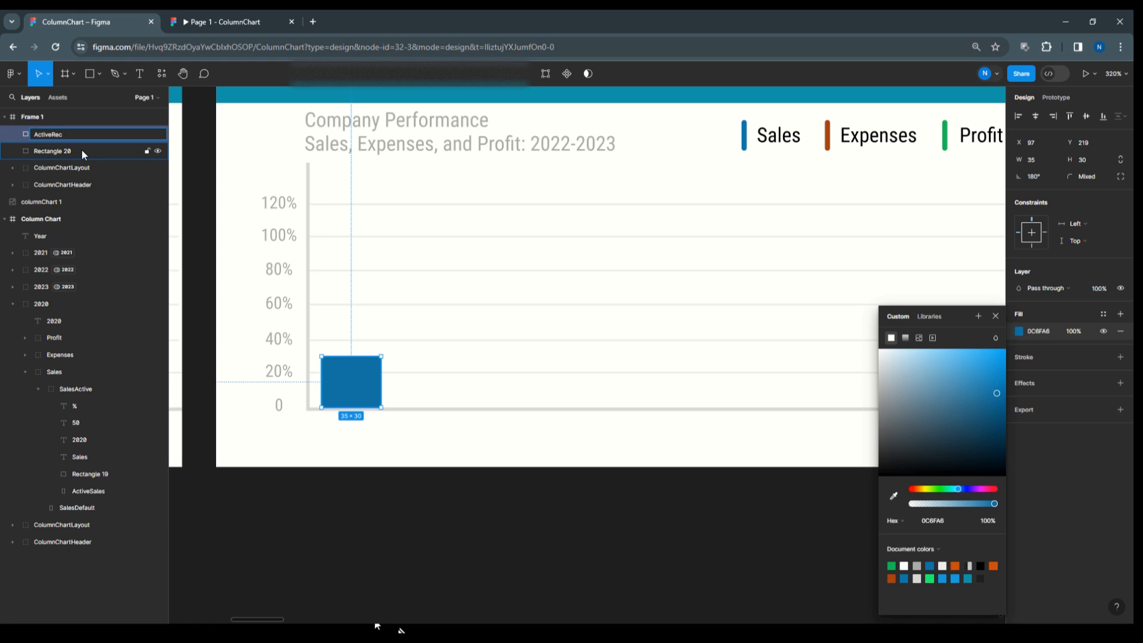
left_click(26, 137)
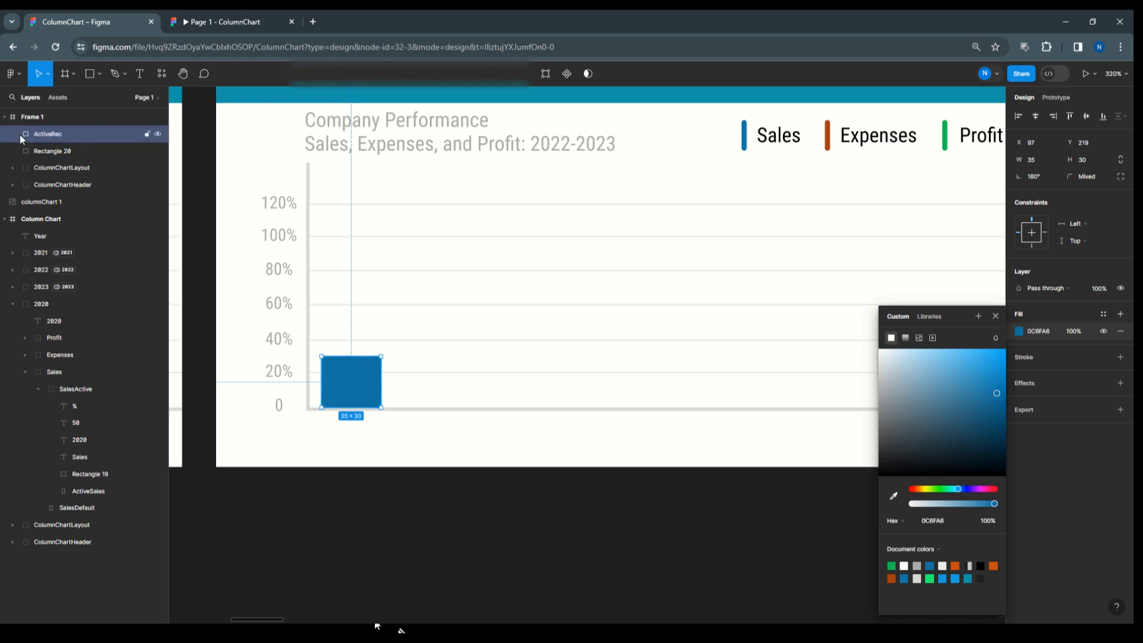
left_click(66, 152)
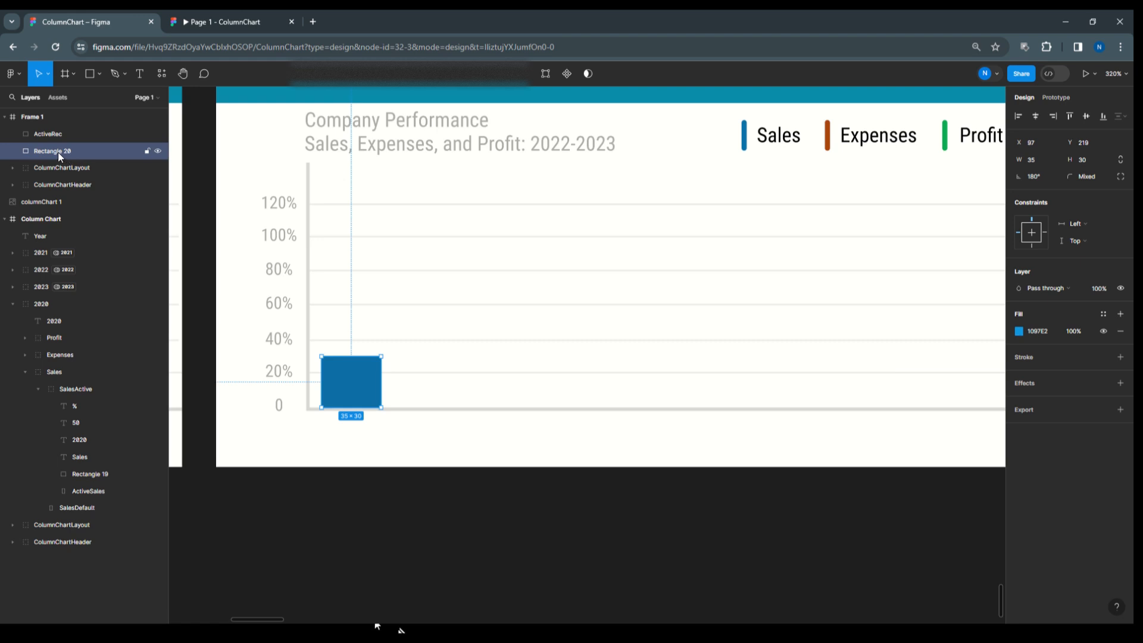
double_click(59, 151)
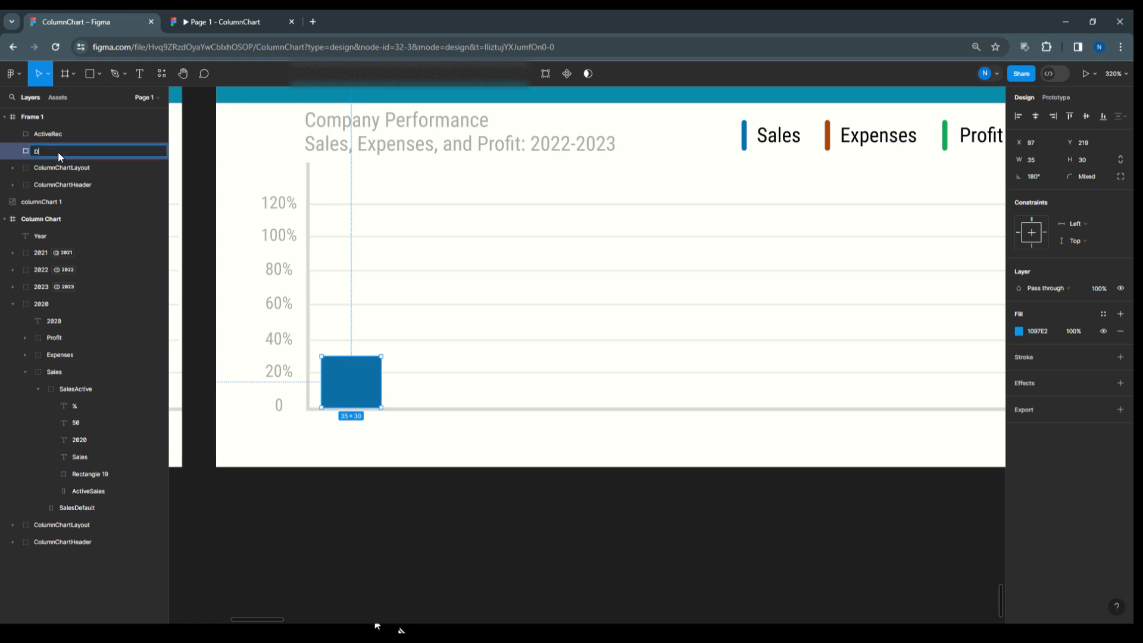
type("DefaultRec")
Step: Duplicate the ActiveRec and DefaultRec bars together and place the copies just right of the originals at X 135
left_click(45, 132)
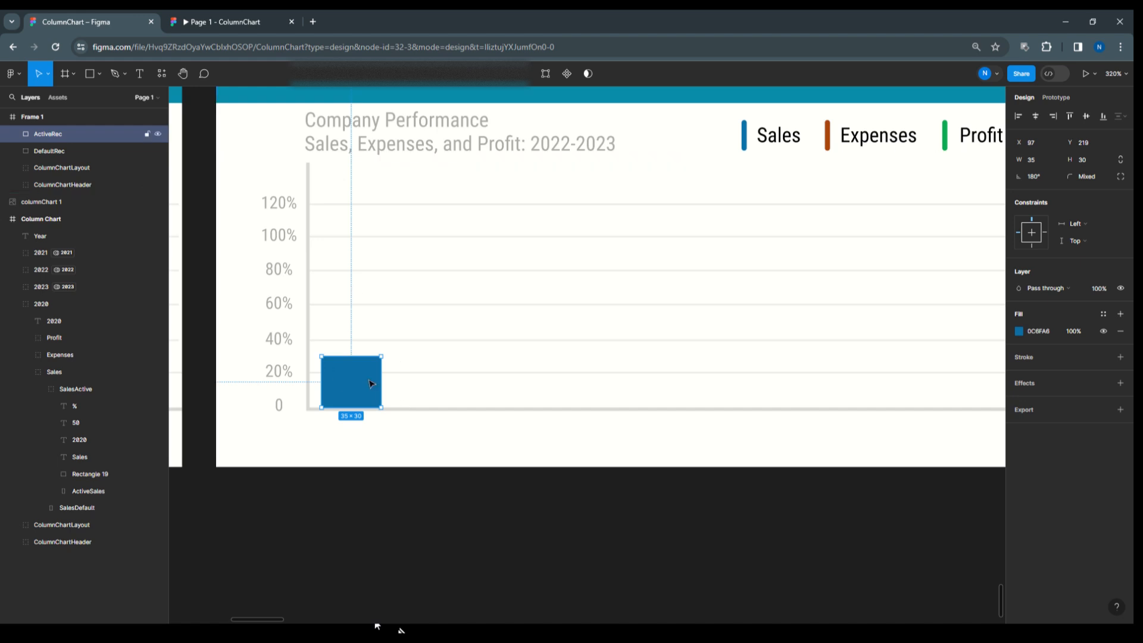
left_click(58, 152)
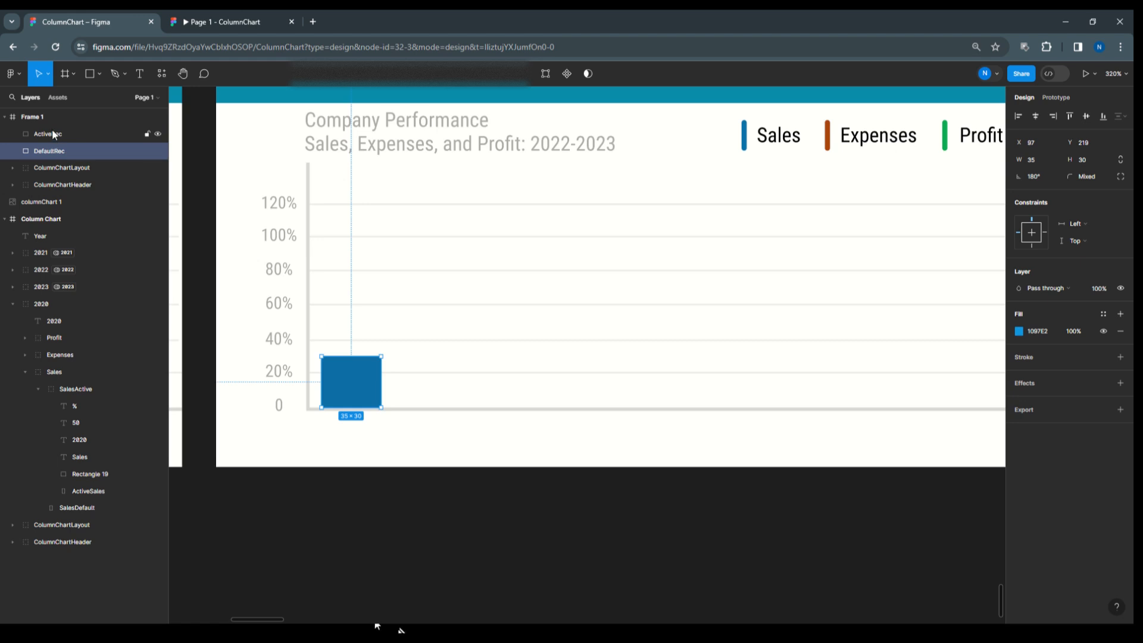
left_click(52, 136, "shift")
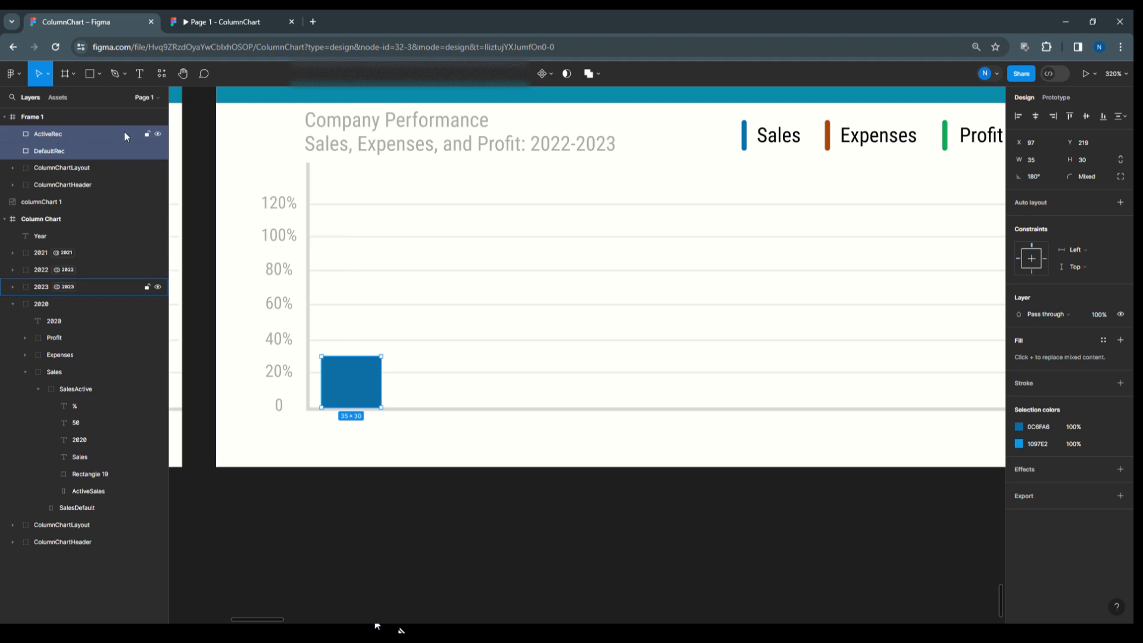
left_click_drag(344, 387, 411, 387)
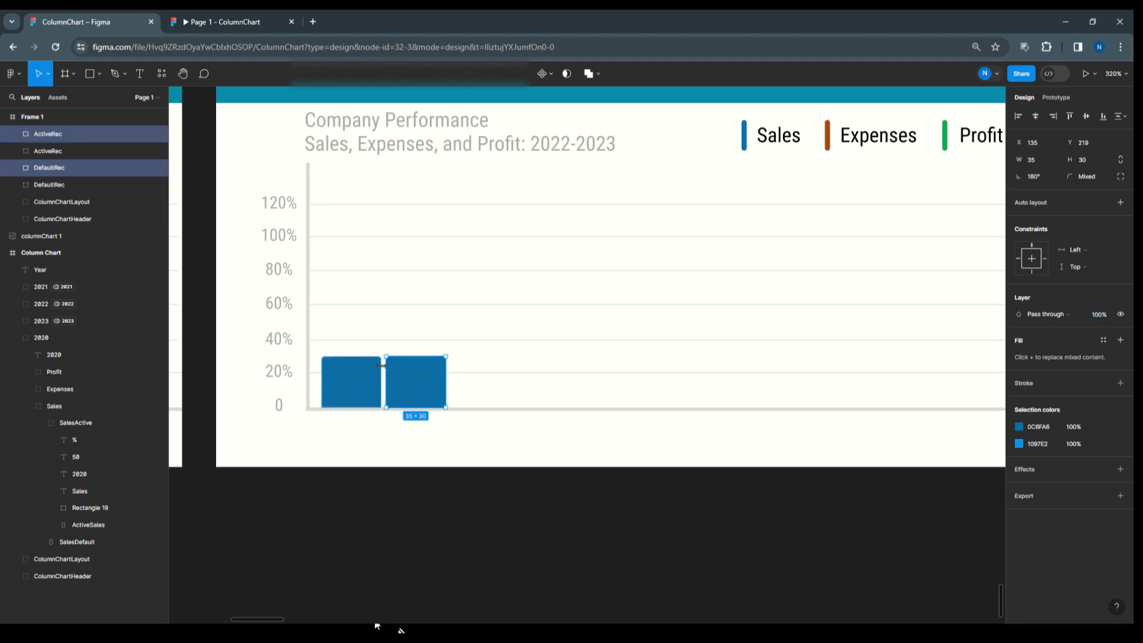
Step: Rename the copied default bar DefaultExp and fill it with the orange document colour brightened to EC5D0C
left_click(52, 171)
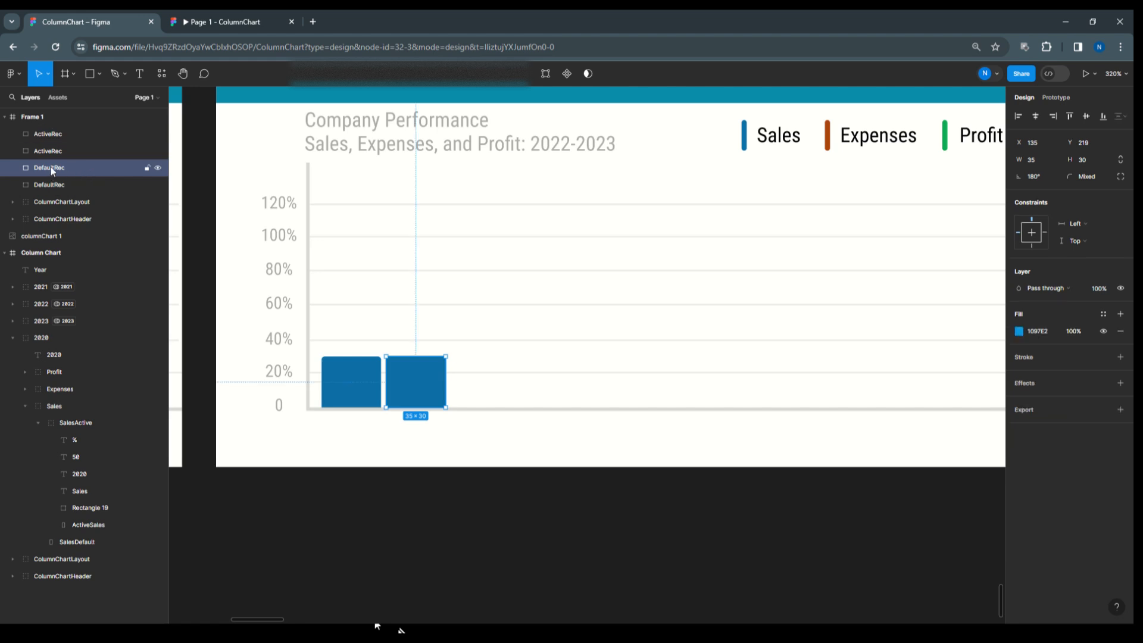
double_click(52, 168)
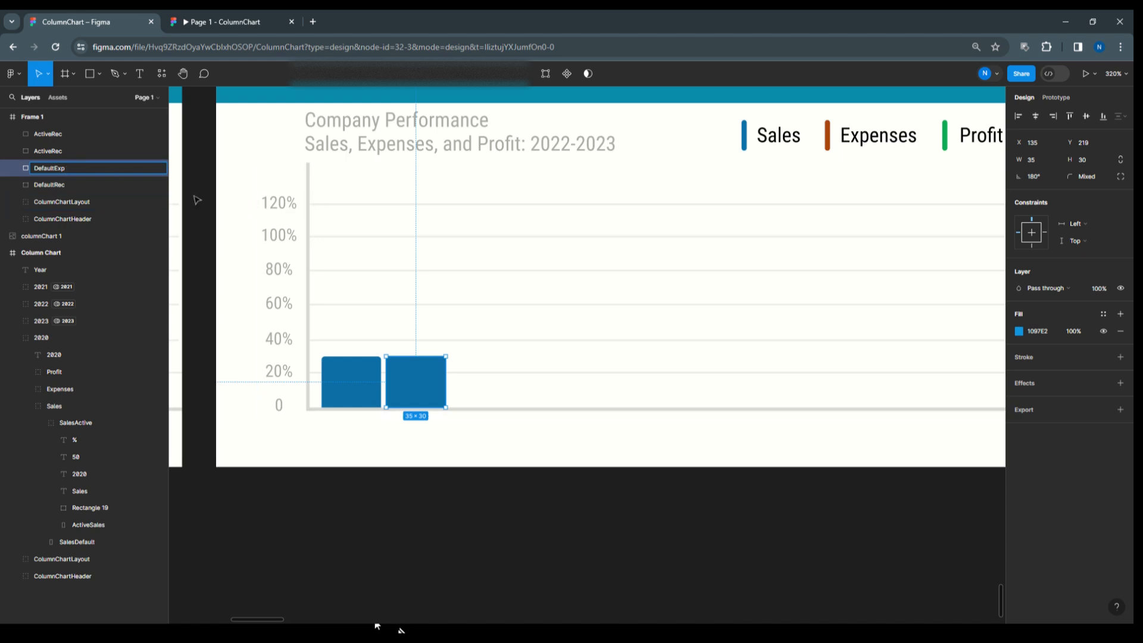
left_click(19, 168)
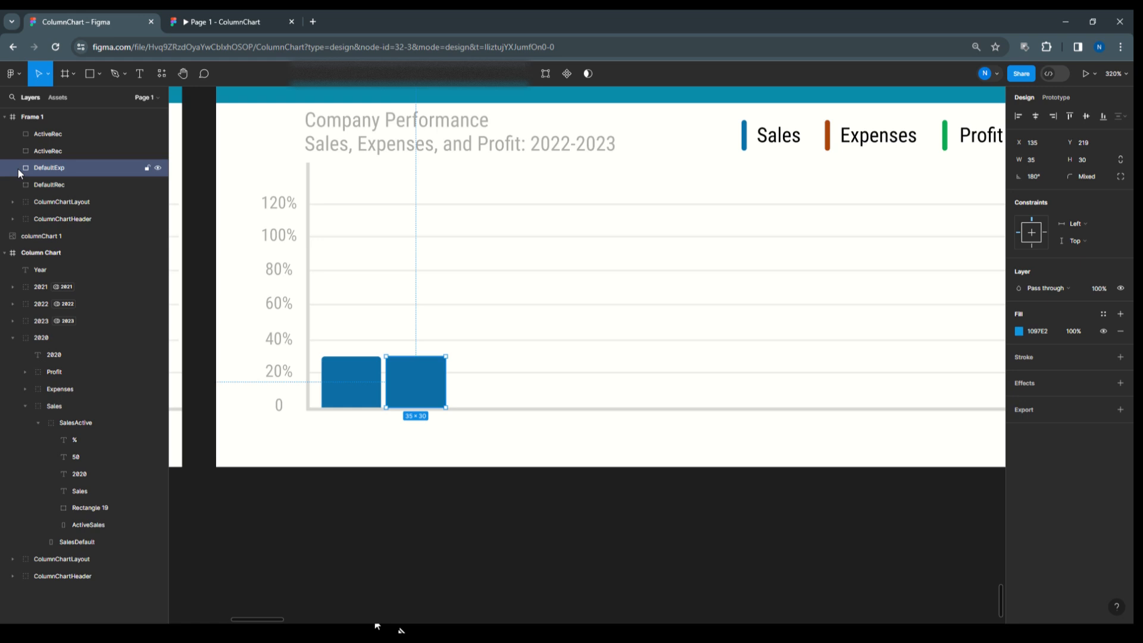
left_click(1019, 331)
left_click(934, 521)
left_click(955, 565)
left_click_drag(1000, 368, 999, 359)
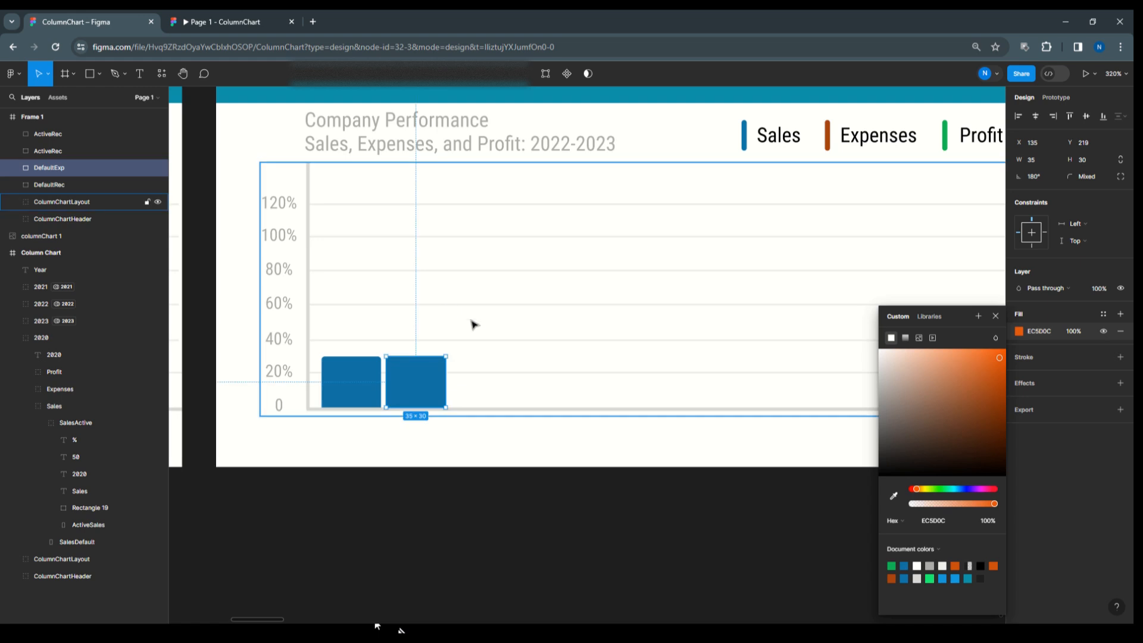
Step: Rename the copied active bar ActiveExp and fill it with the orange document colour darkened to AE480E
left_click(47, 134)
double_click(61, 134)
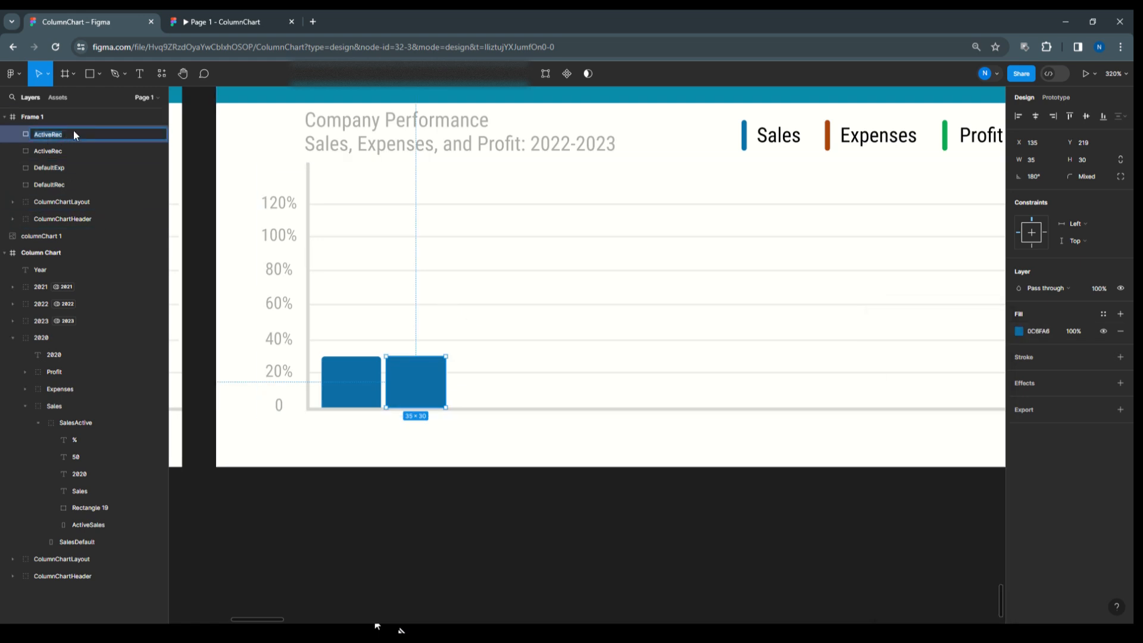
key("BackSpace")
left_click(1019, 331)
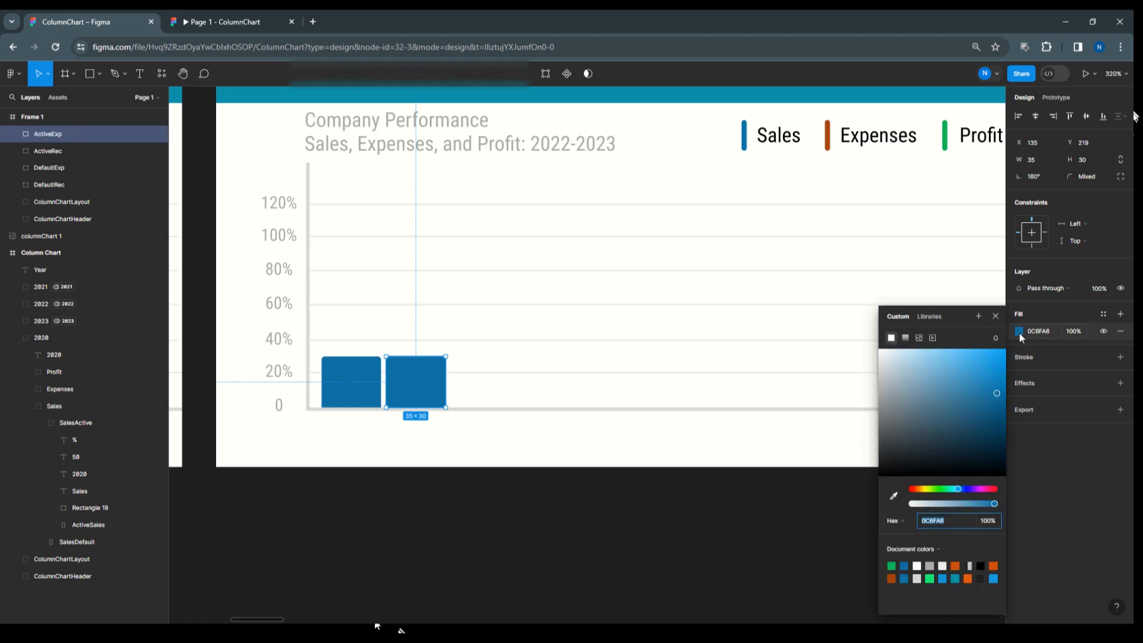
left_click(993, 566)
left_click_drag(998, 377, 996, 392)
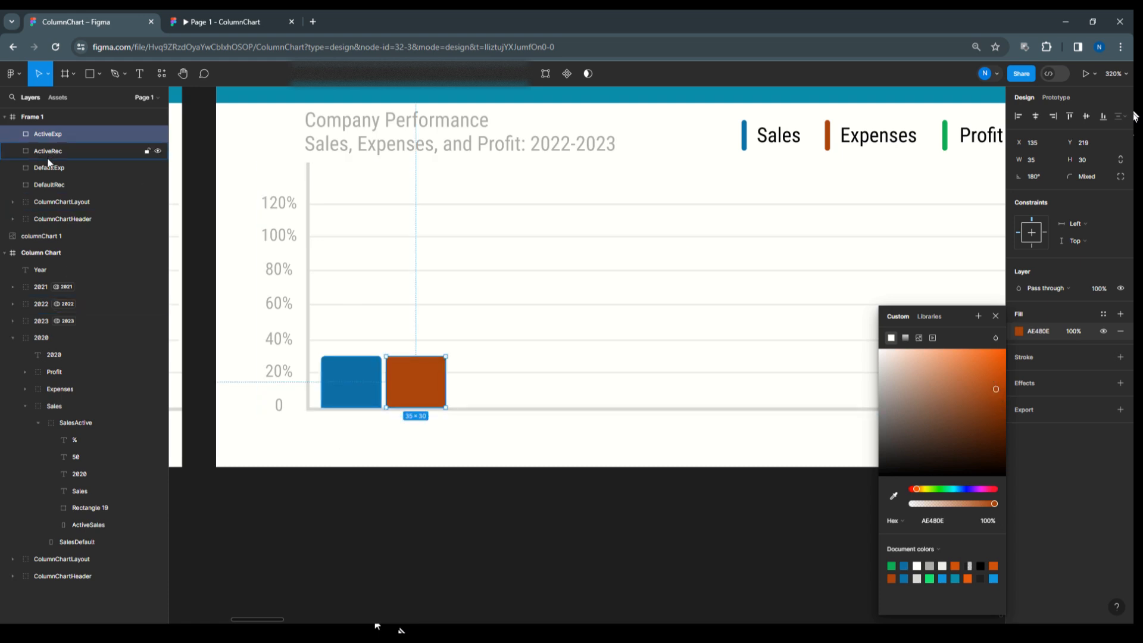
Step: Reorder DefaultExp directly beneath ActiveExp and rename the two blue bar layers DefaultSales and ActiveSales
left_click_drag(45, 166, 77, 152)
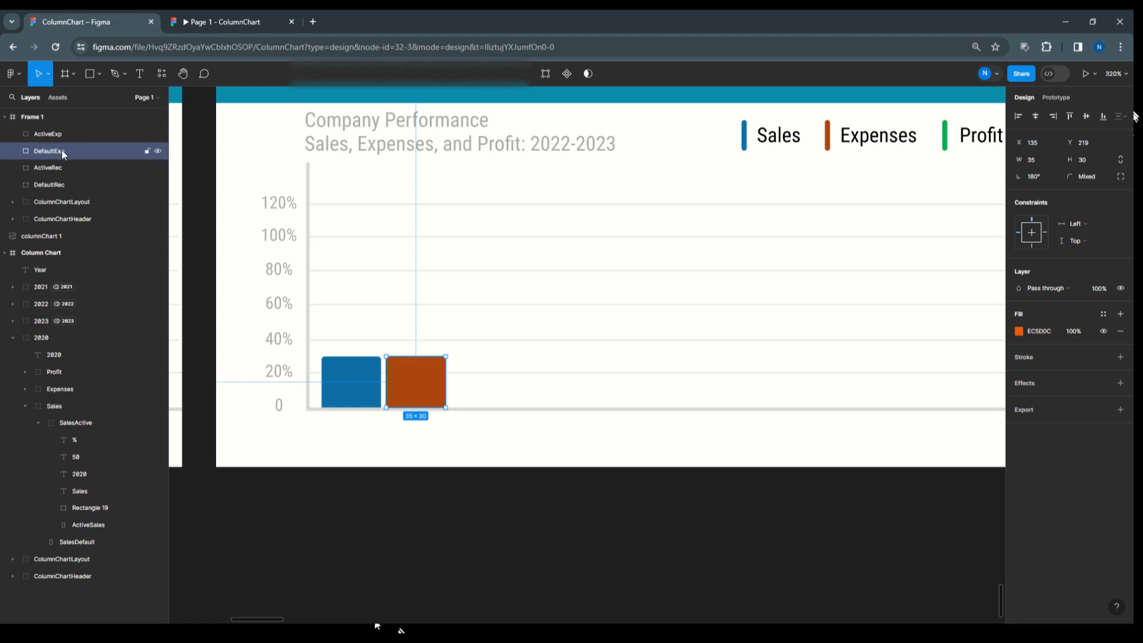
left_click(57, 184)
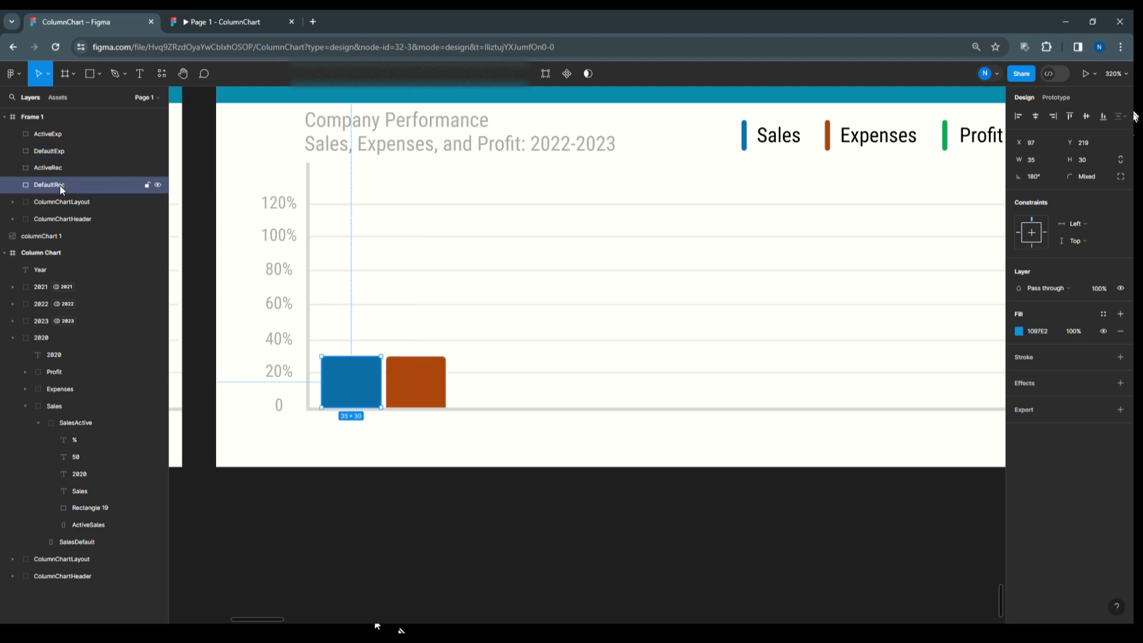
double_click(60, 185)
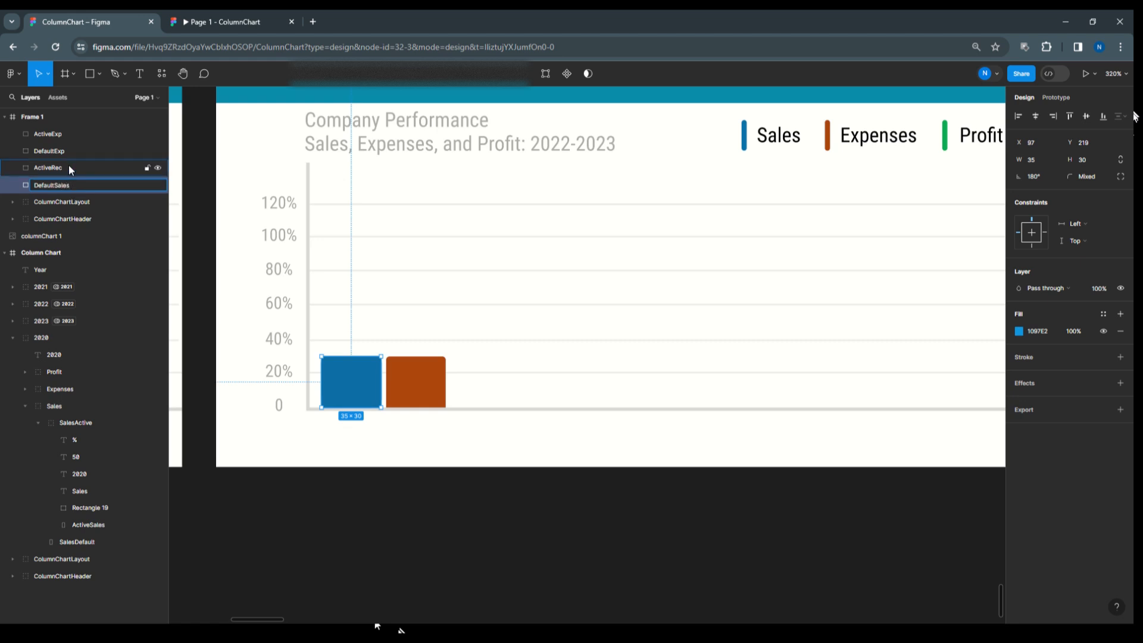
left_click(60, 166)
double_click(48, 168)
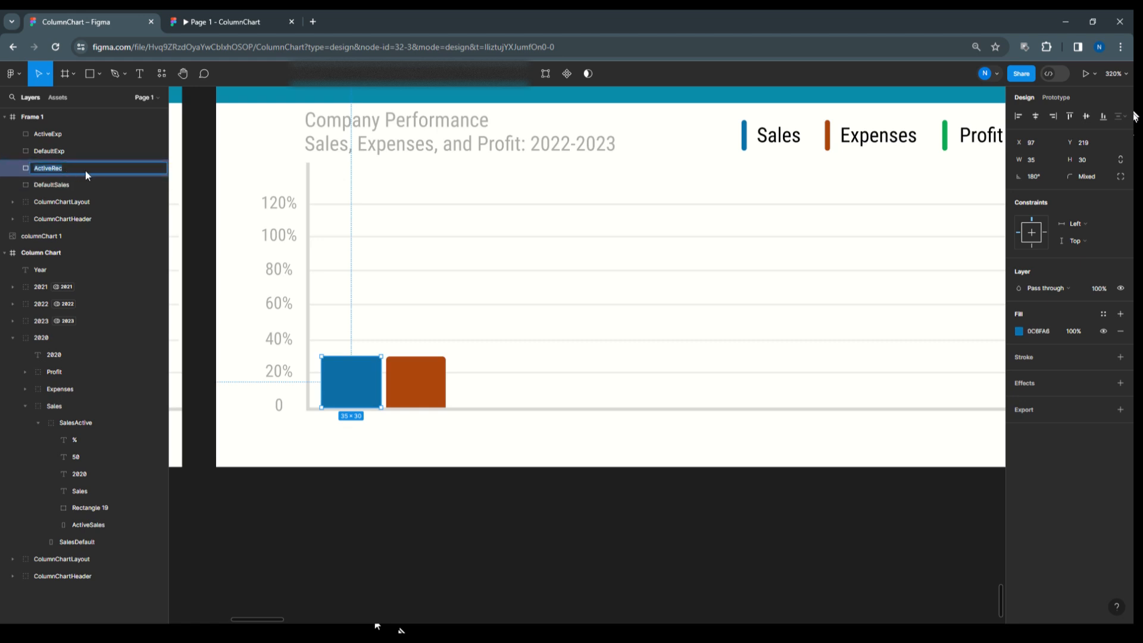
left_click(82, 167)
type("Sales")
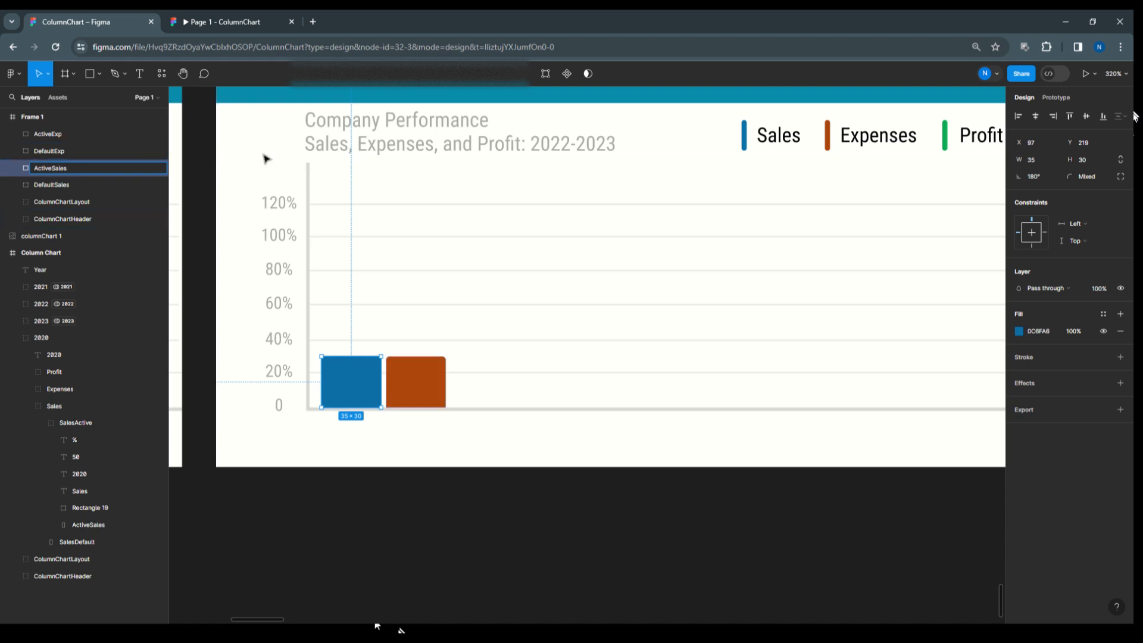
Step: Duplicate the two expense bars together to X 173 and place the copied DefaultExp layer directly beneath the copied ActiveExp
left_click(59, 152)
left_click(56, 136, "shift")
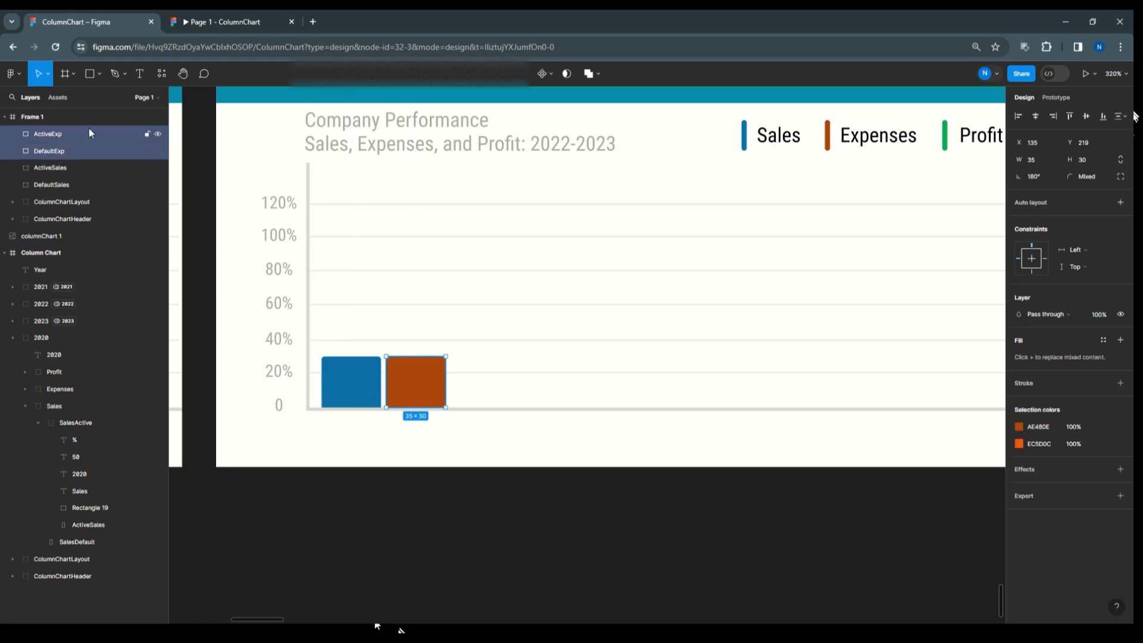
left_click_drag(413, 378, 475, 379)
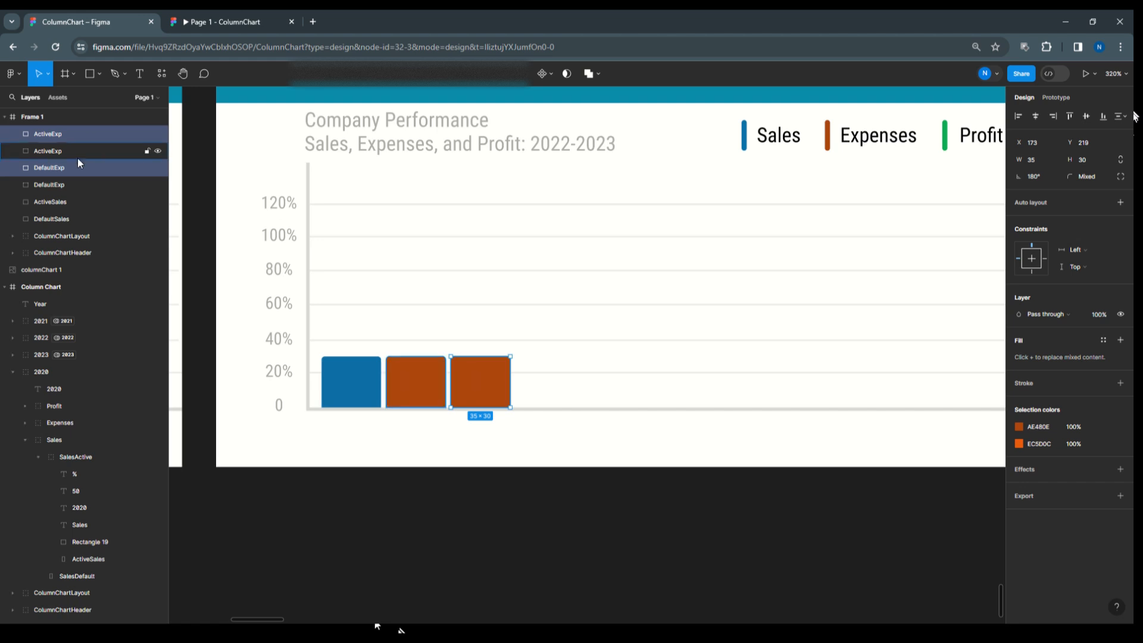
left_click_drag(52, 166, 58, 150)
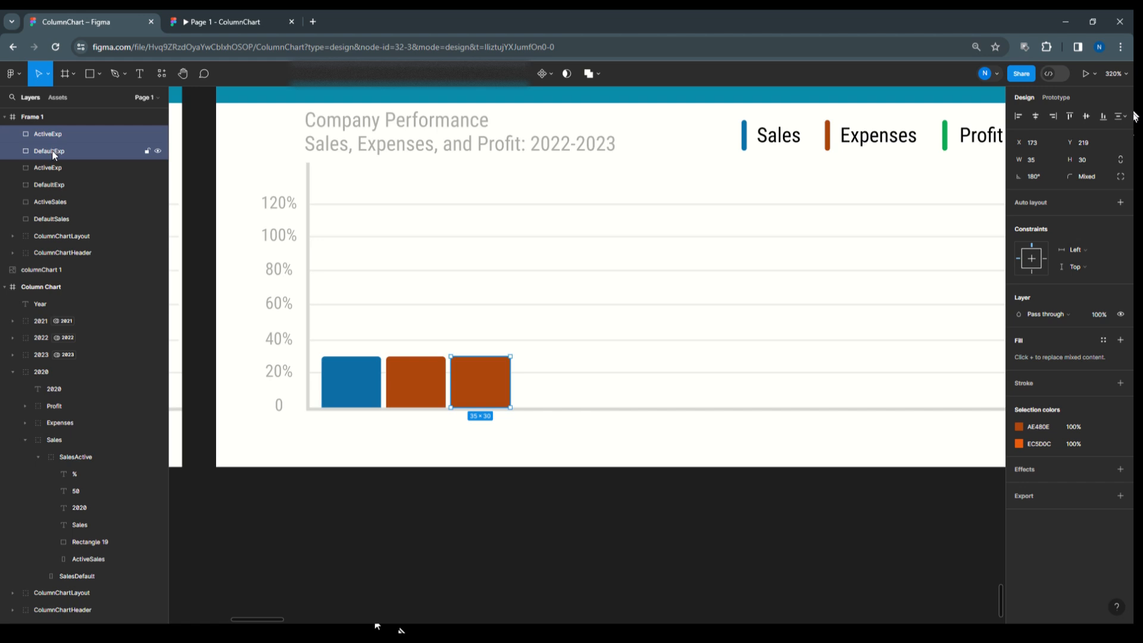
Step: Rename the third column's two bar layers DefaultProfit and ActiveProfit
left_click(53, 154)
double_click(72, 152)
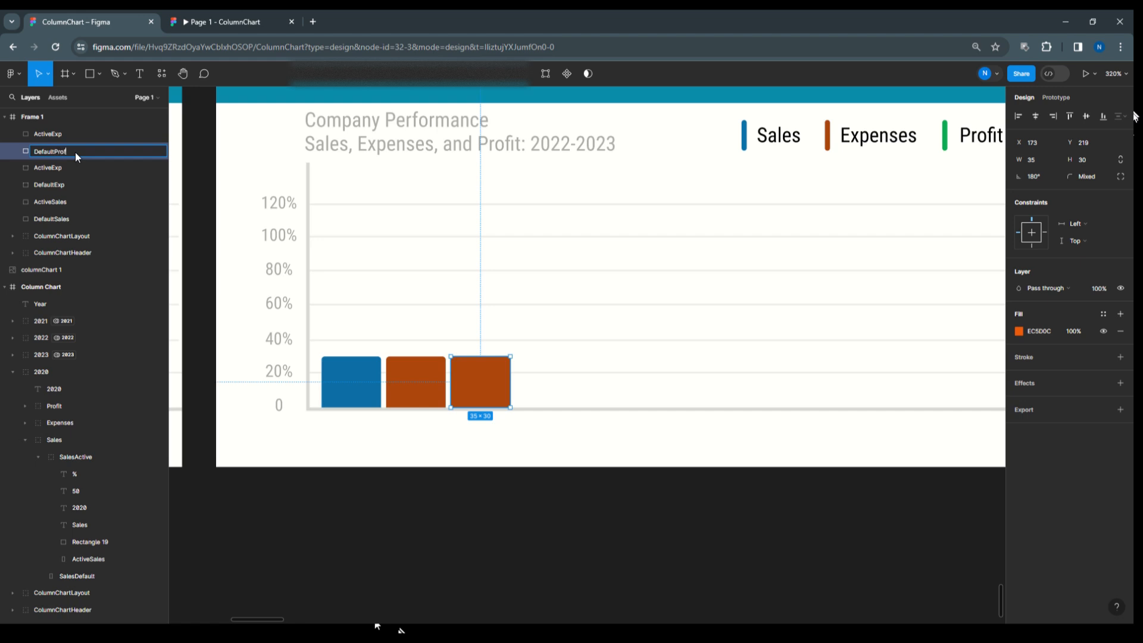
type("DefaultProfit")
double_click(44, 133)
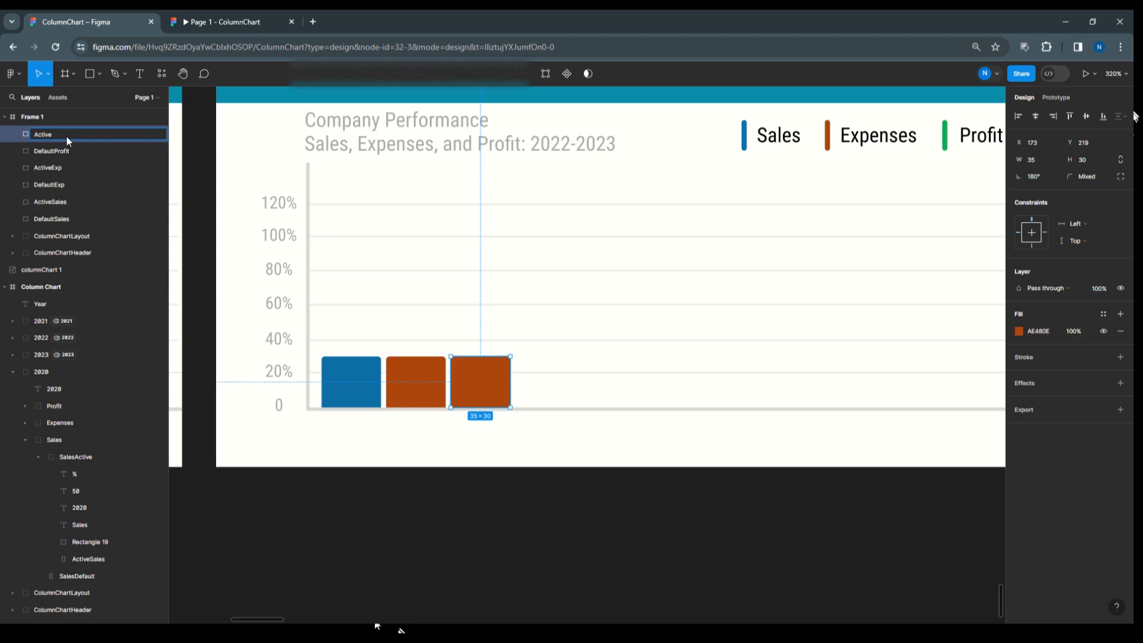
type("ActiveProfit")
Step: Fill DefaultProfit with the bright green document colour 12E272 and ActiveProfit with the darker green 0BAC55
left_click(65, 152)
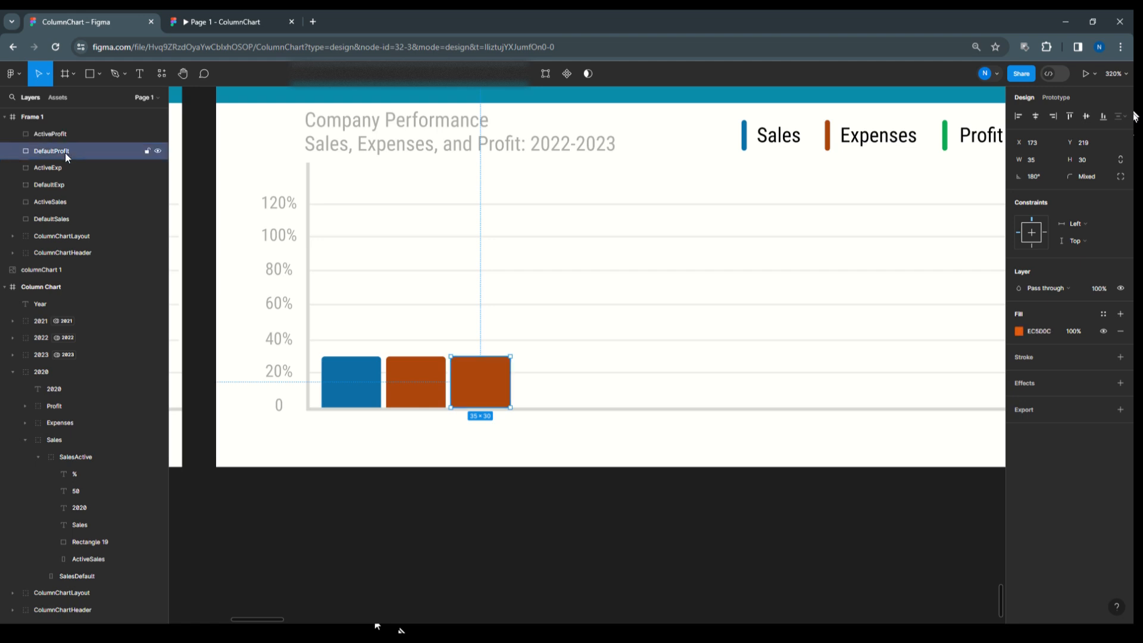
left_click(1019, 330)
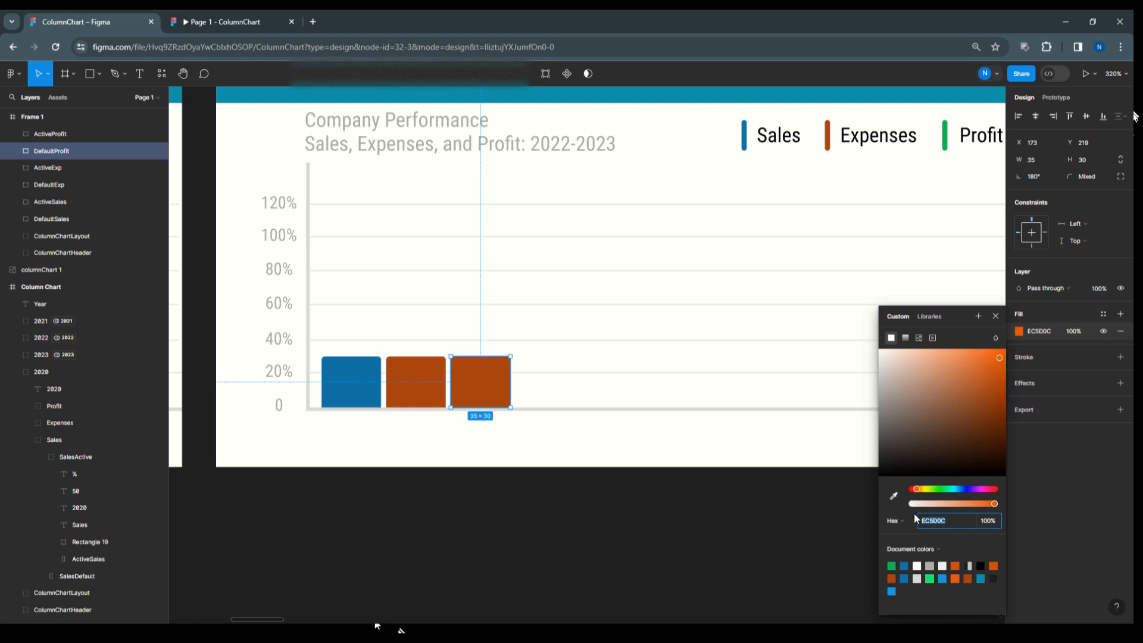
left_click(931, 577)
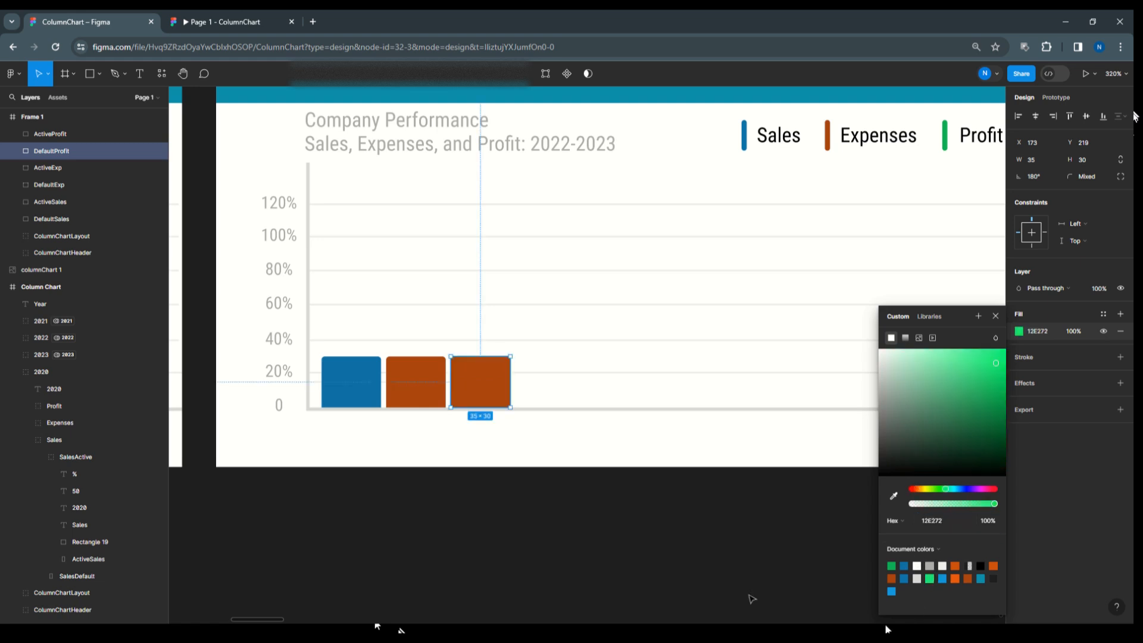
left_click(50, 133)
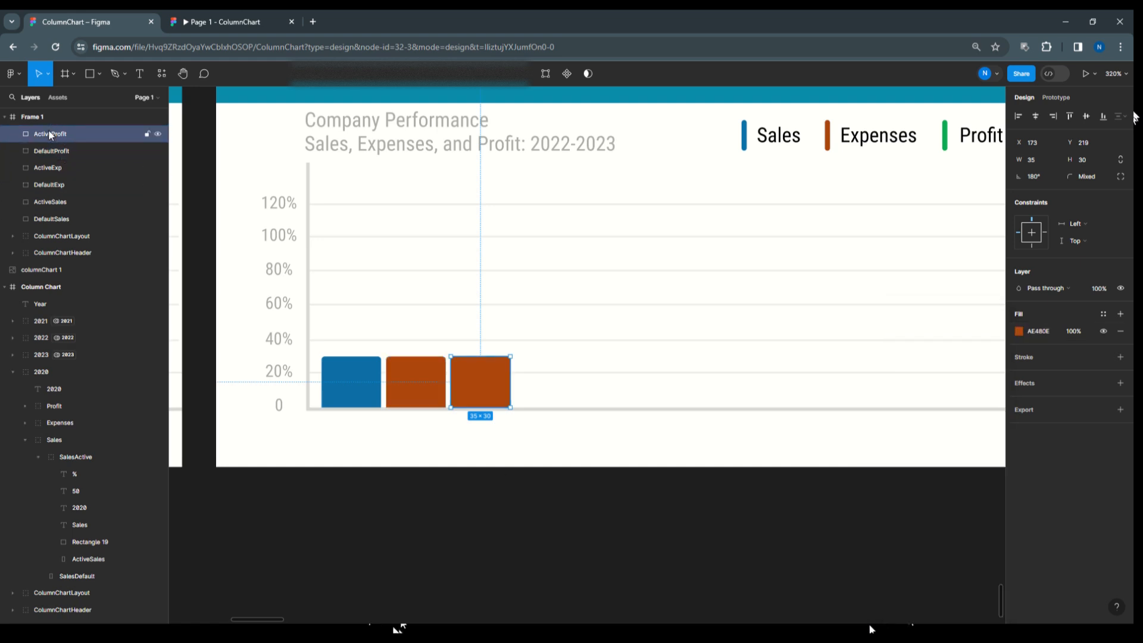
left_click(1019, 331)
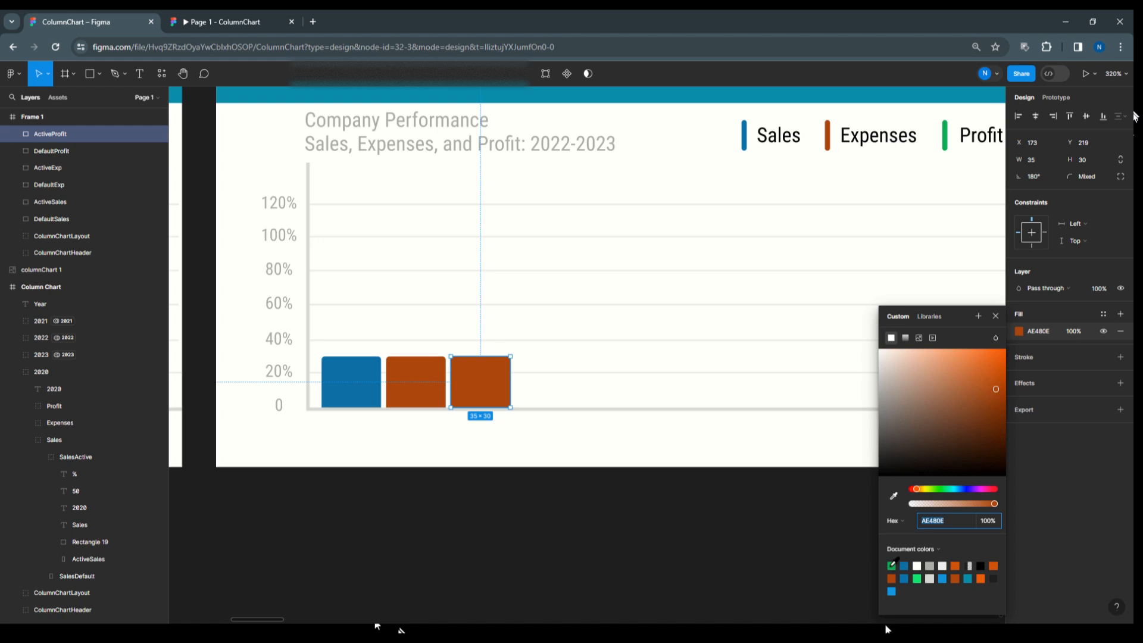
left_click(891, 565)
left_click(685, 525)
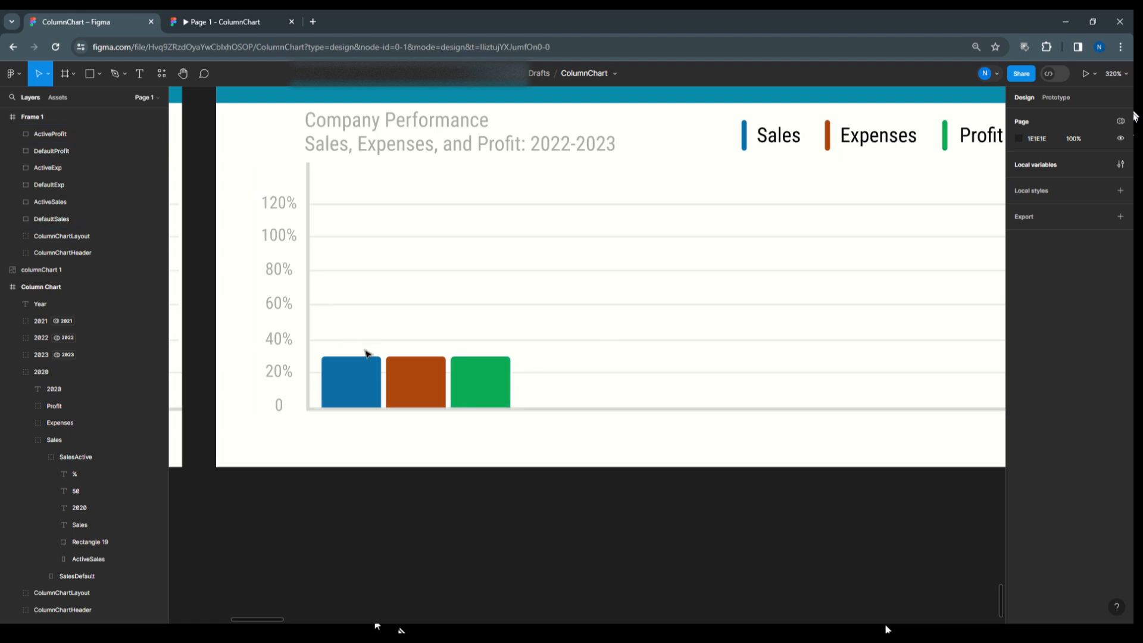
Step: Draw a rectangle about 35 × 20 above the blue sales bar, matching the bar's width
left_click(66, 135)
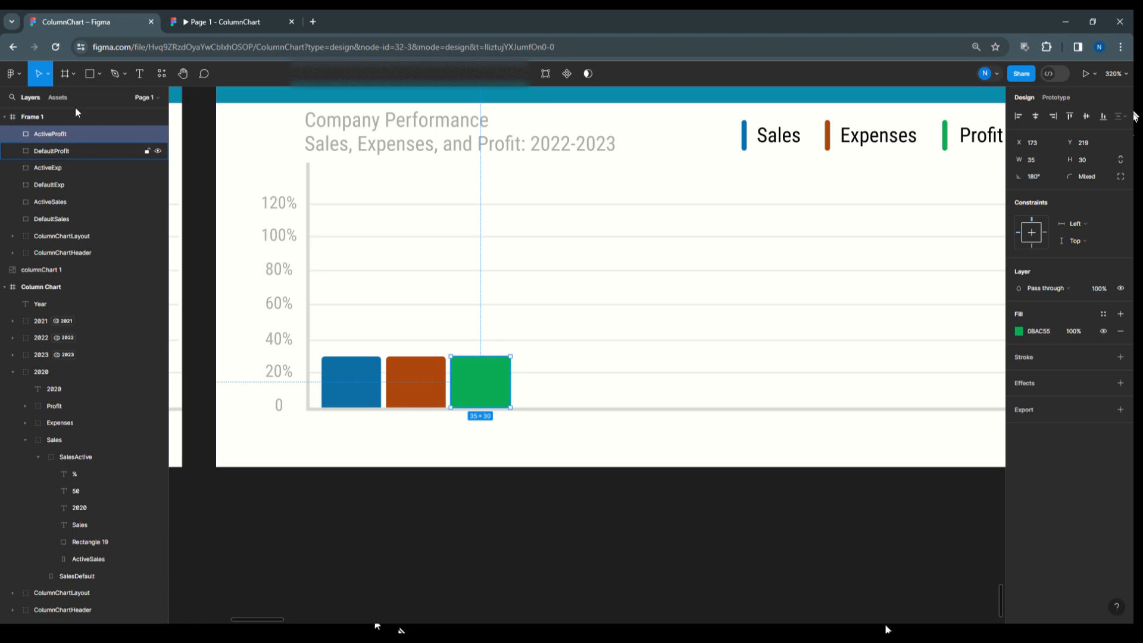
left_click(99, 79)
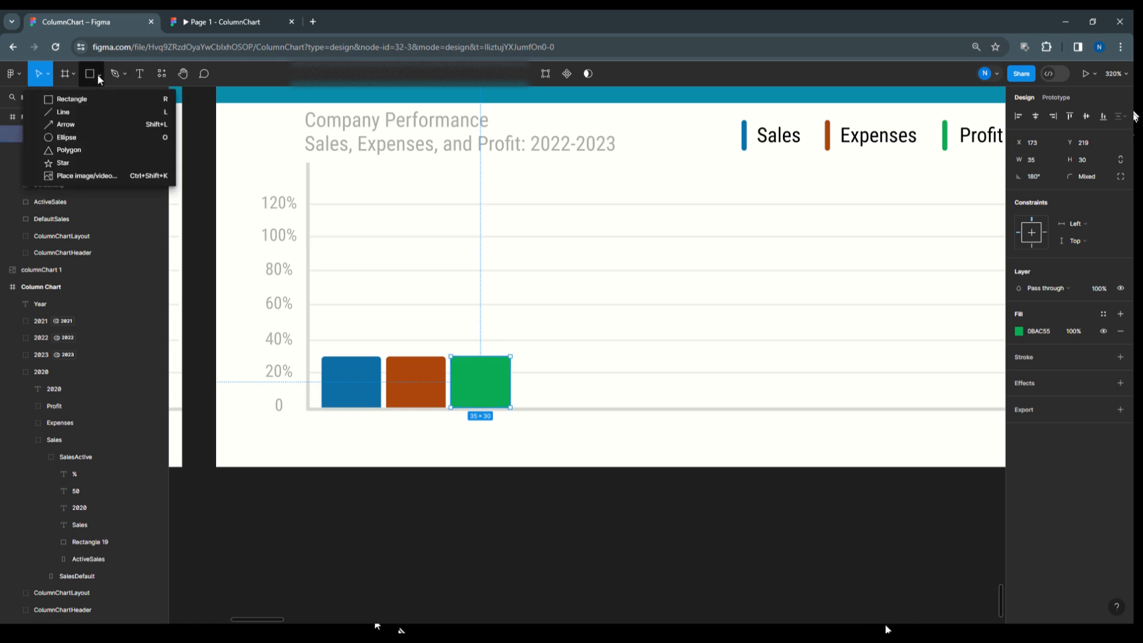
left_click(98, 96)
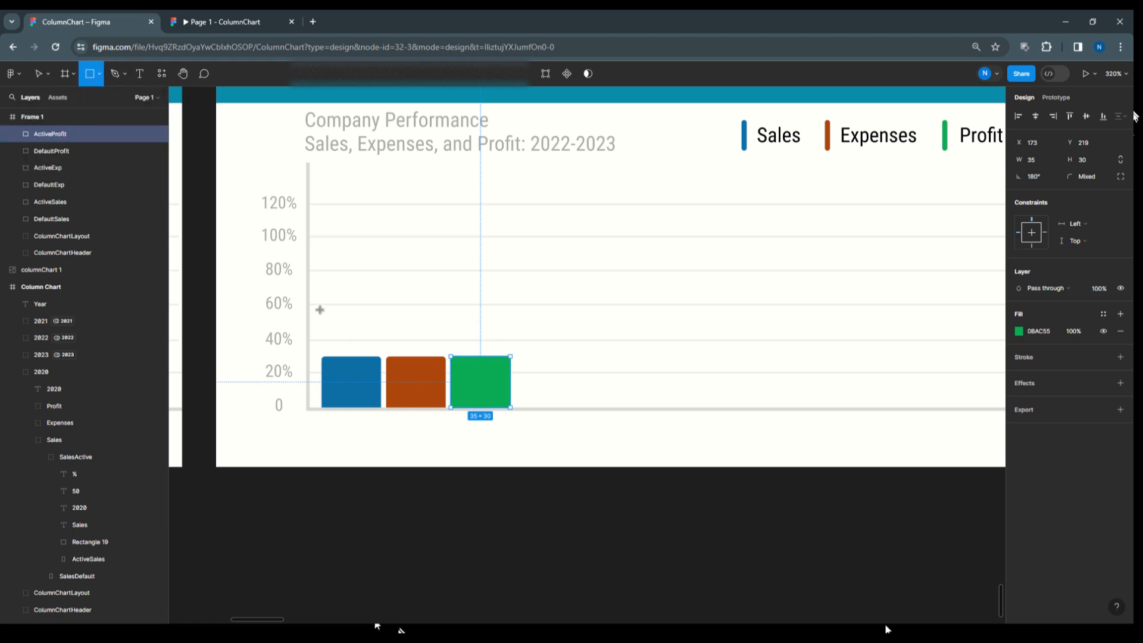
mouse_move(321, 306)
left_mouse_down()
mouse_move(324, 322)
mouse_move(384, 343)
left_mouse_up()
scroll(354, 316, "up", 3)
scroll(354, 316, "up", 5)
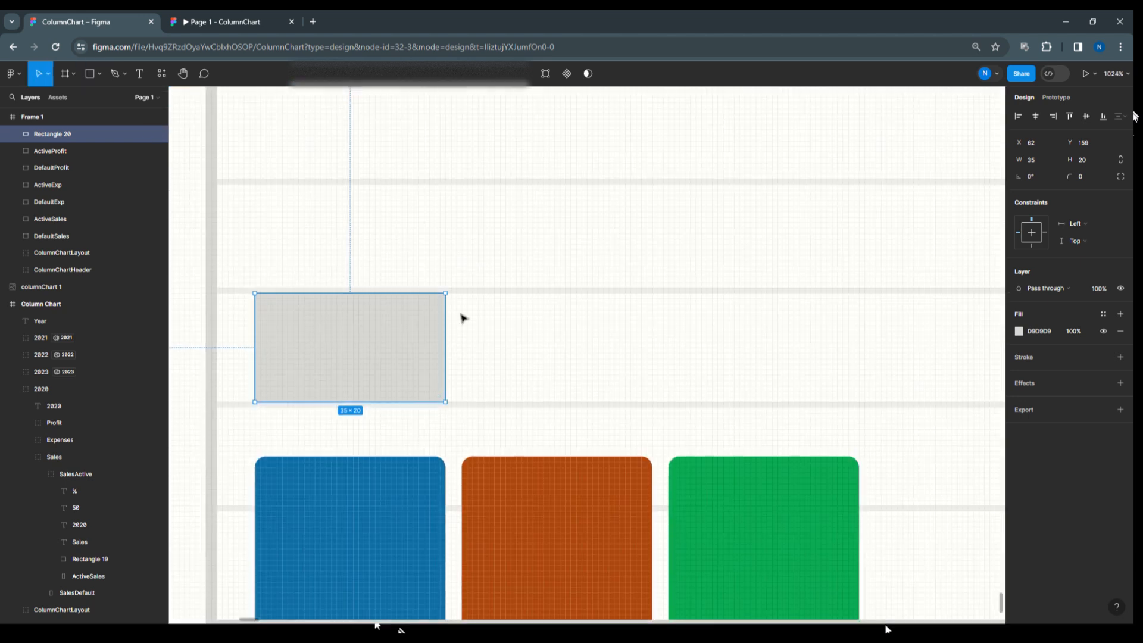
Step: Add the text "Expenses" over the grey rectangle above the blue sales bar
left_click(140, 73)
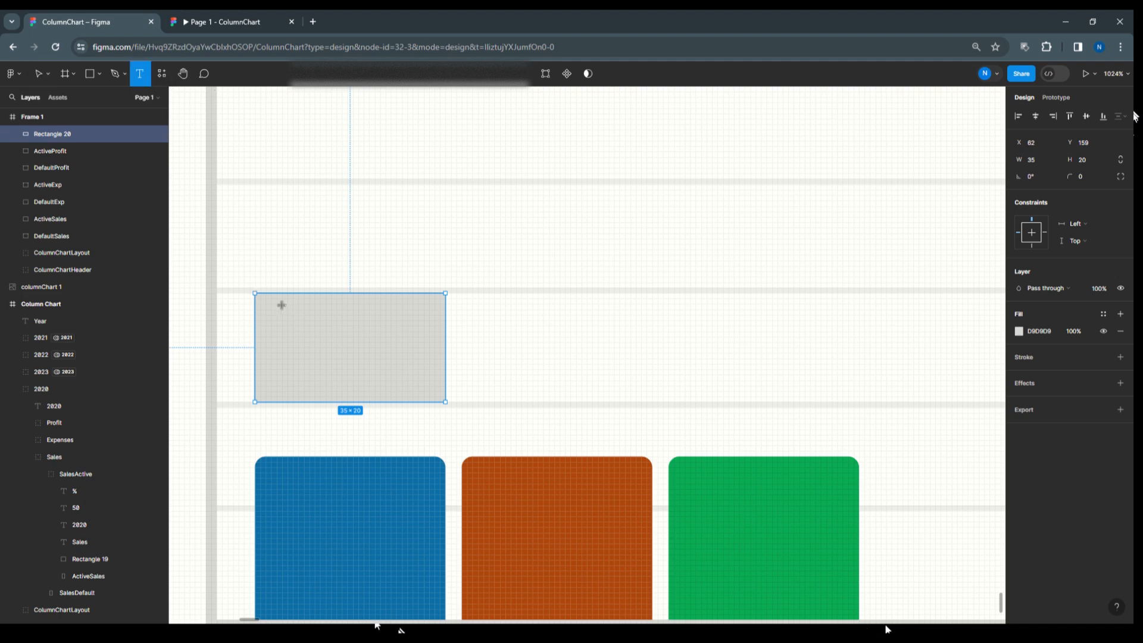
left_click(283, 306)
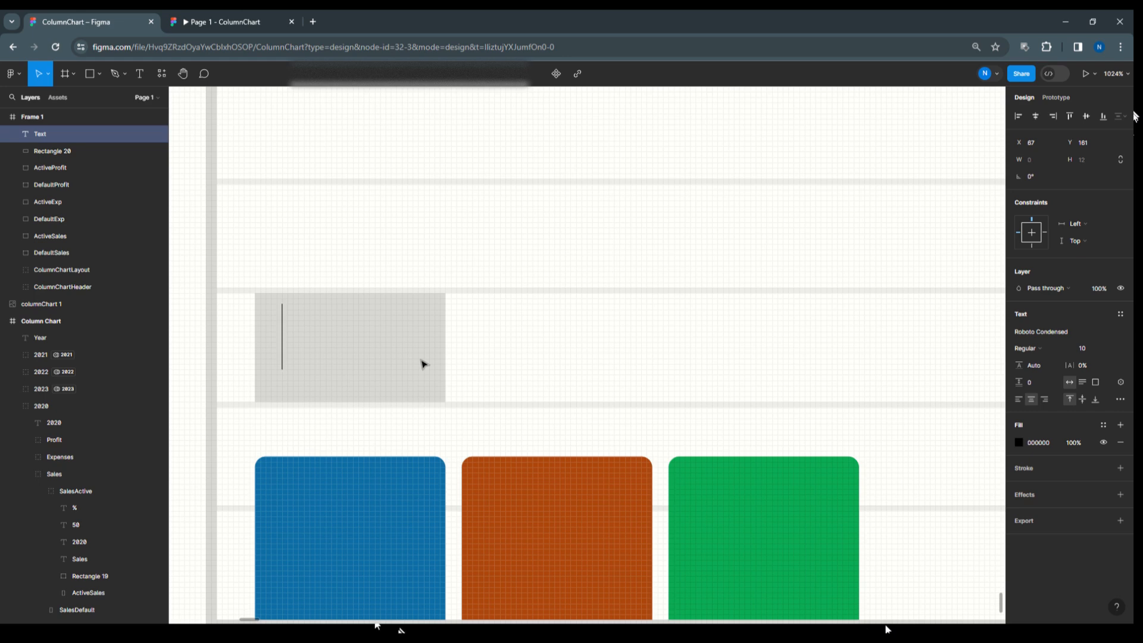
type("E")
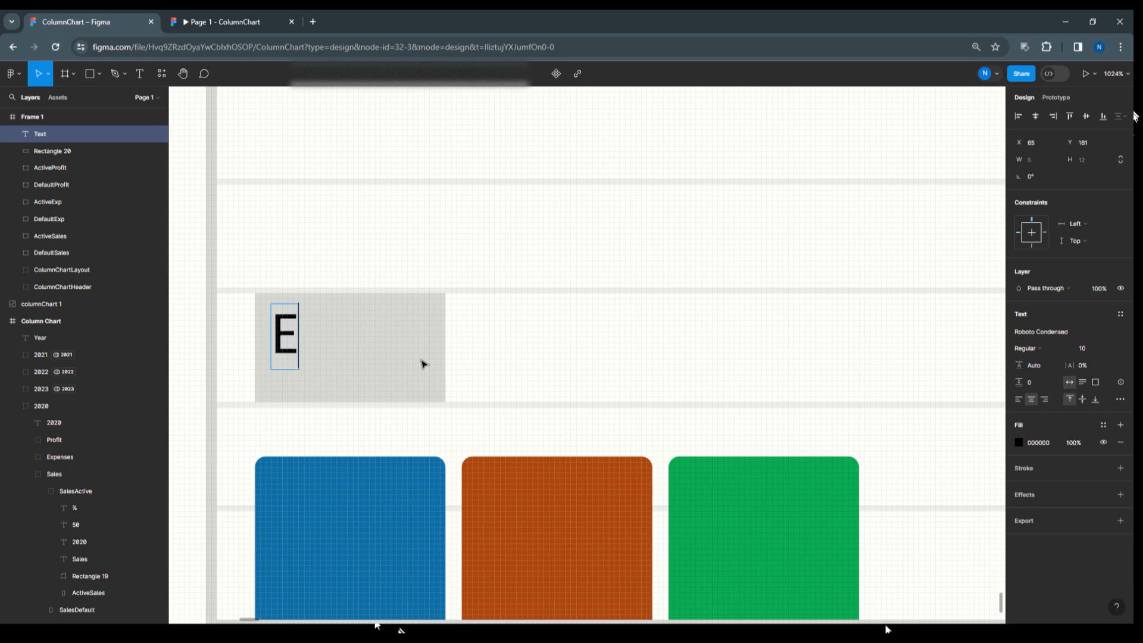
type("xp")
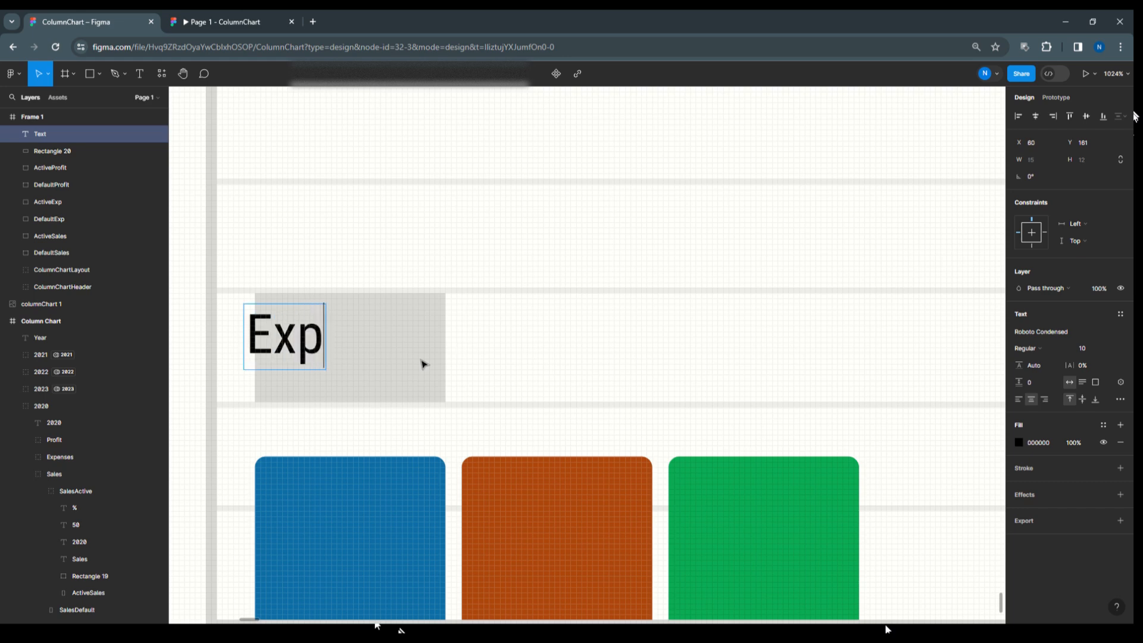
type("e")
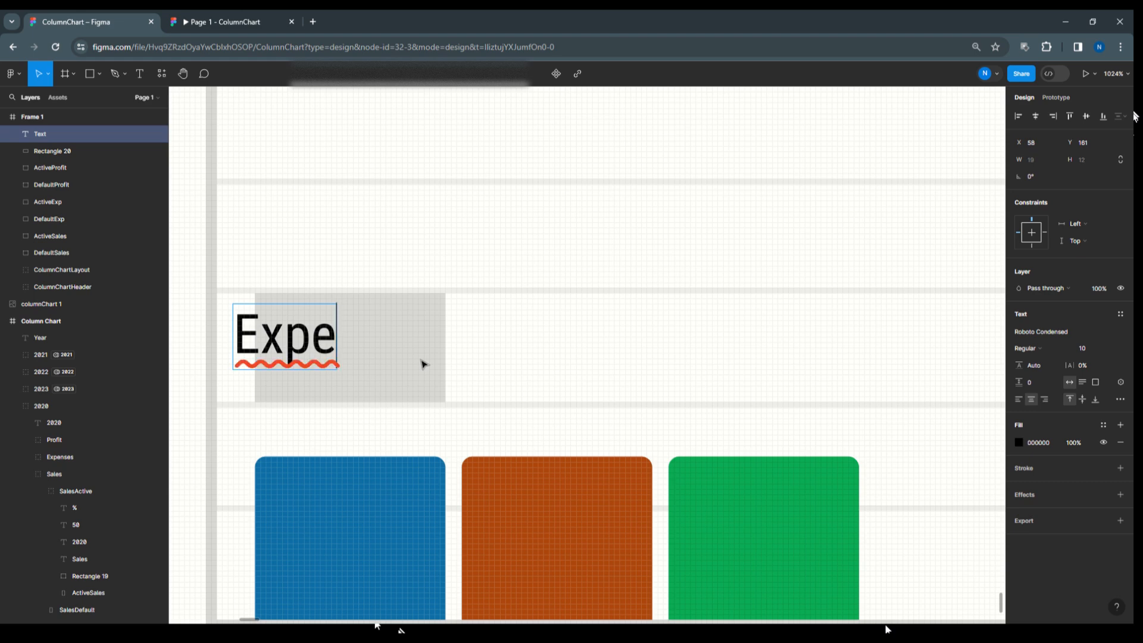
type("nses")
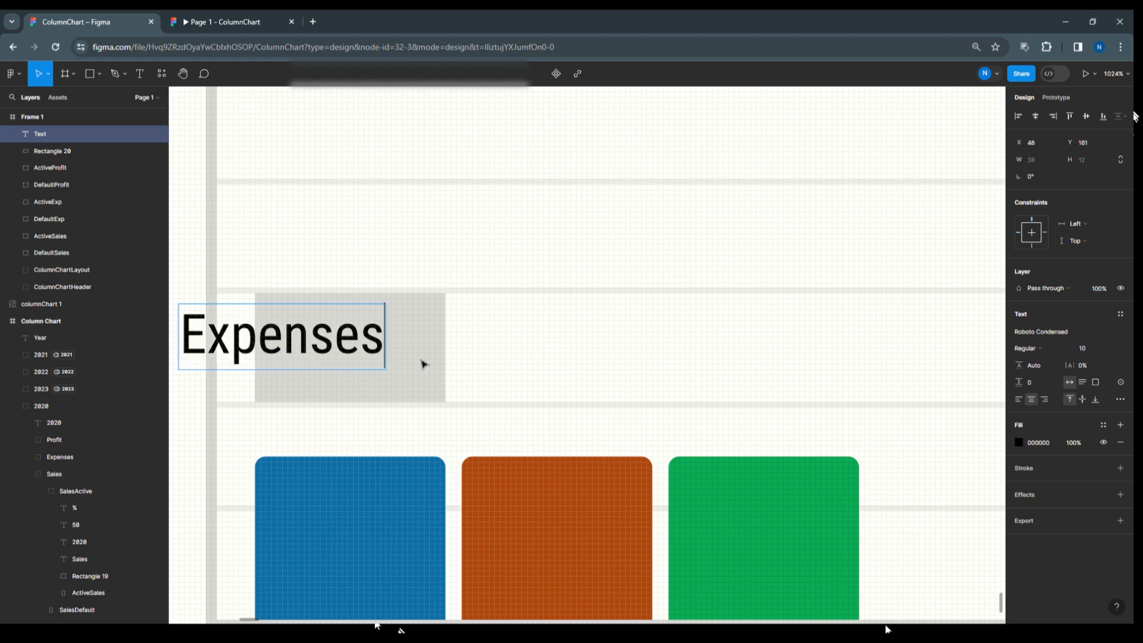
scroll(542, 355, "down", 2)
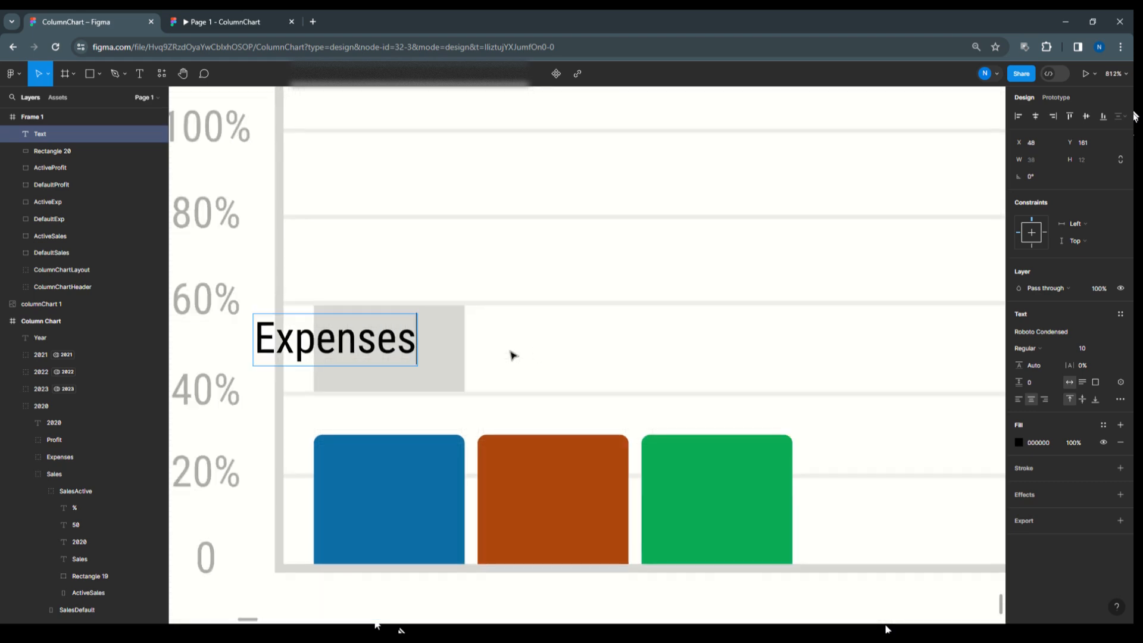
key("Escape")
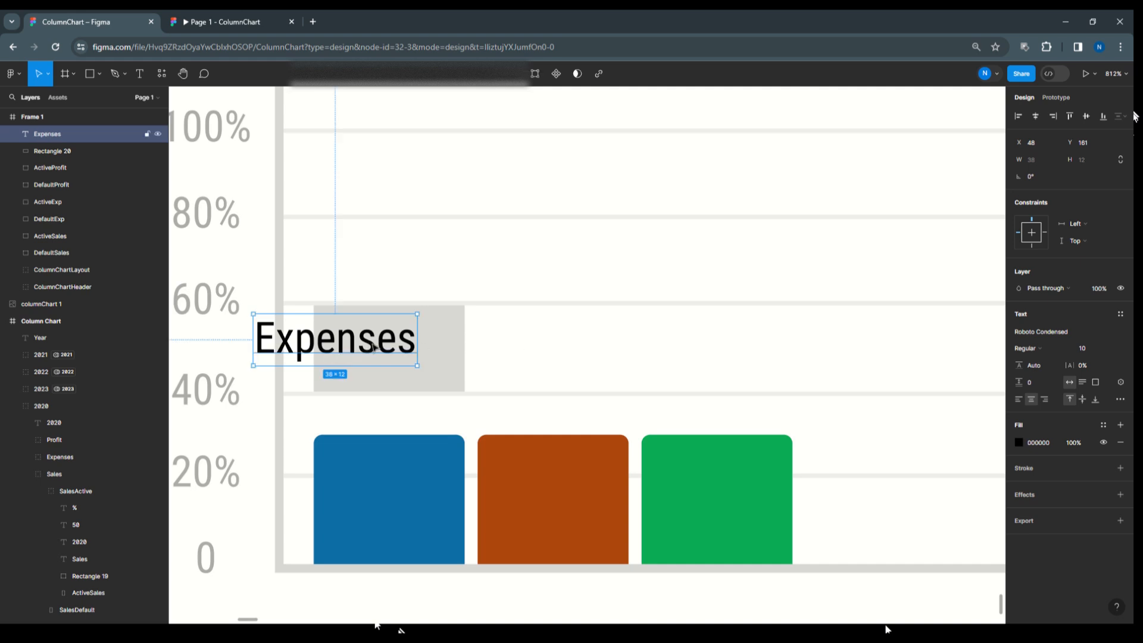
Step: Move the Expenses text to the upper part of the grey rectangle and set its font size to 6
left_click_drag(372, 347, 409, 342)
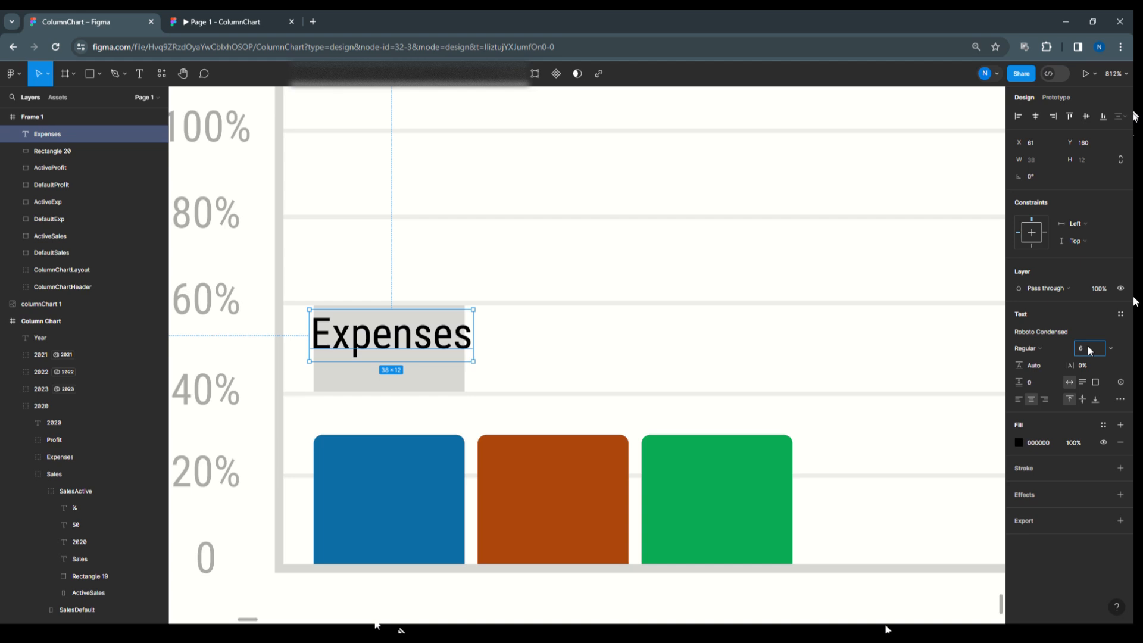
left_click(913, 358)
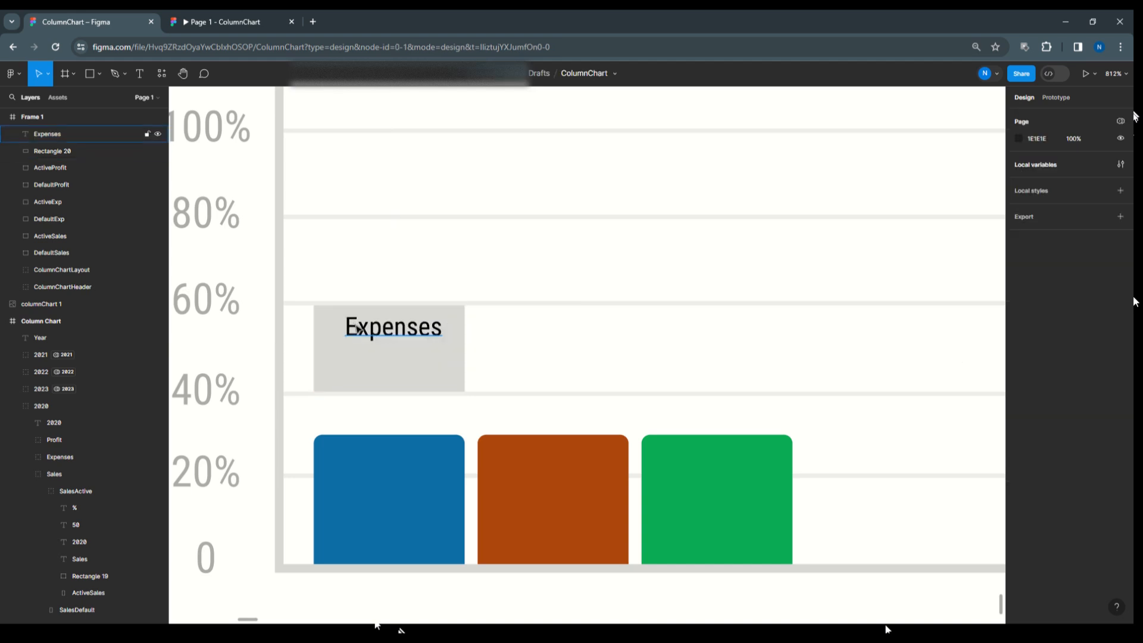
left_click(396, 332)
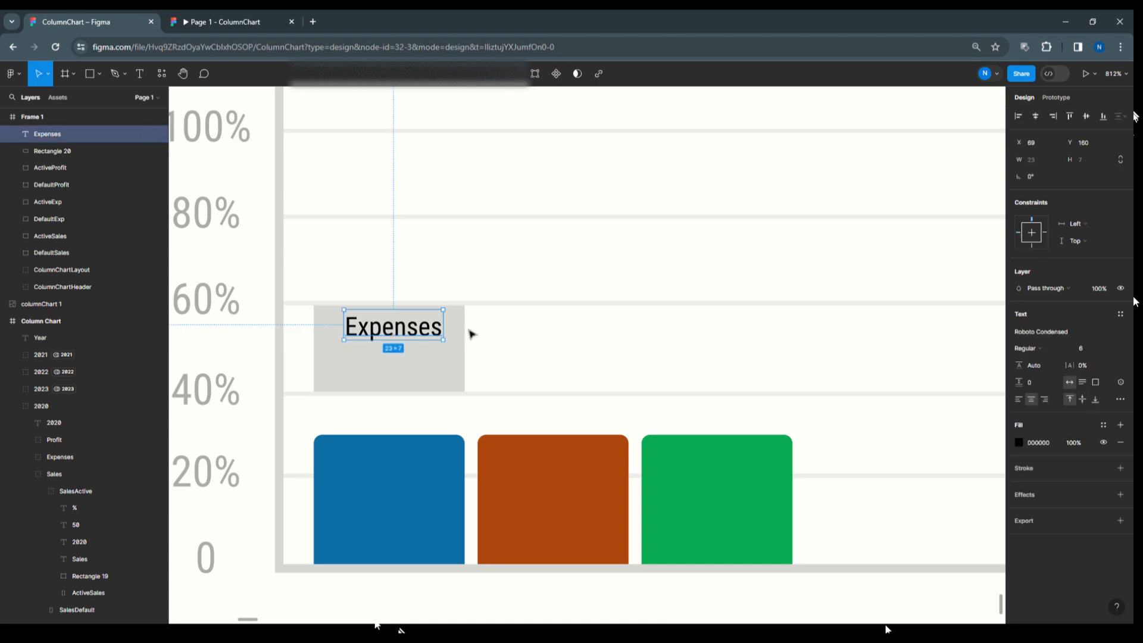
key("Up")
key("Down")
Step: Duplicate the Expenses text directly below itself at Y 167 and change the copy to "2023"
left_click_drag(377, 330, 378, 360)
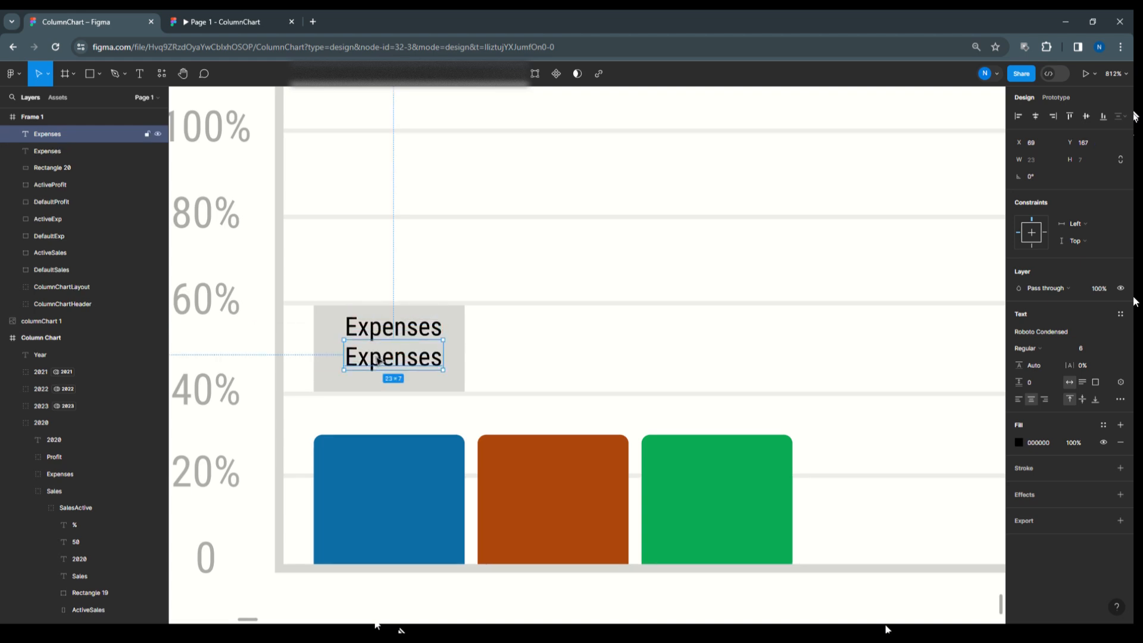
double_click(378, 360)
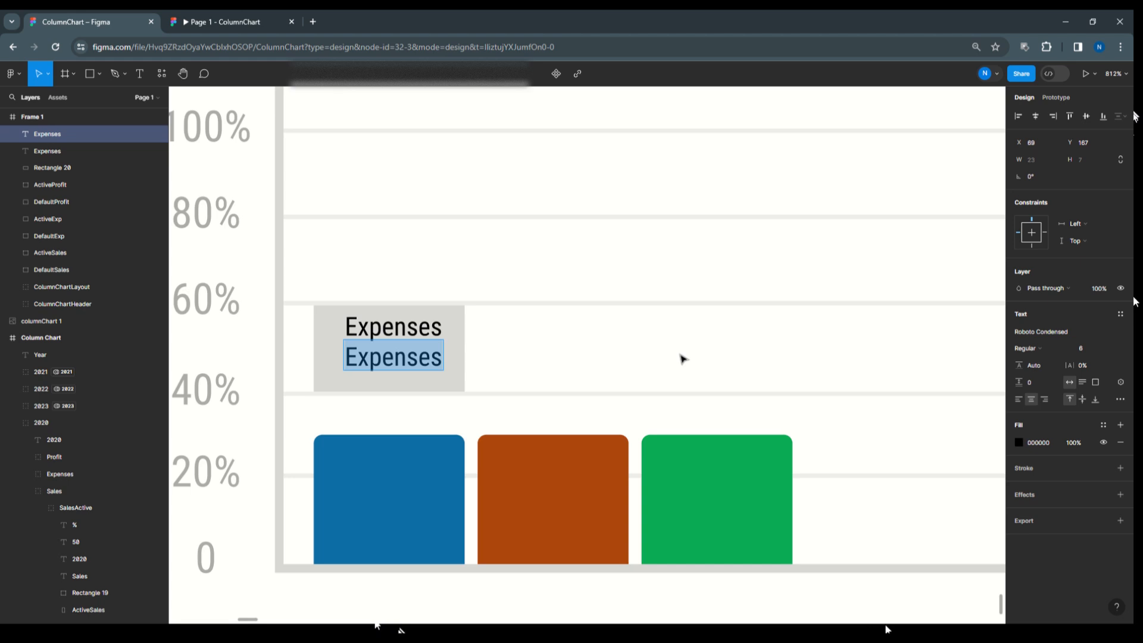
type("2023")
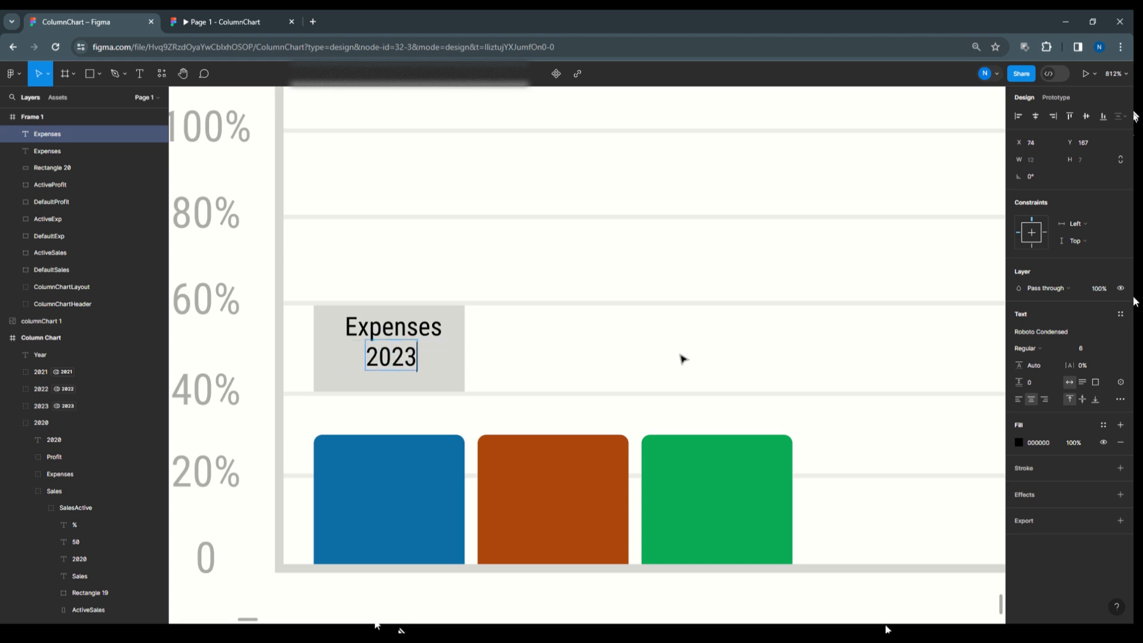
key("Escape")
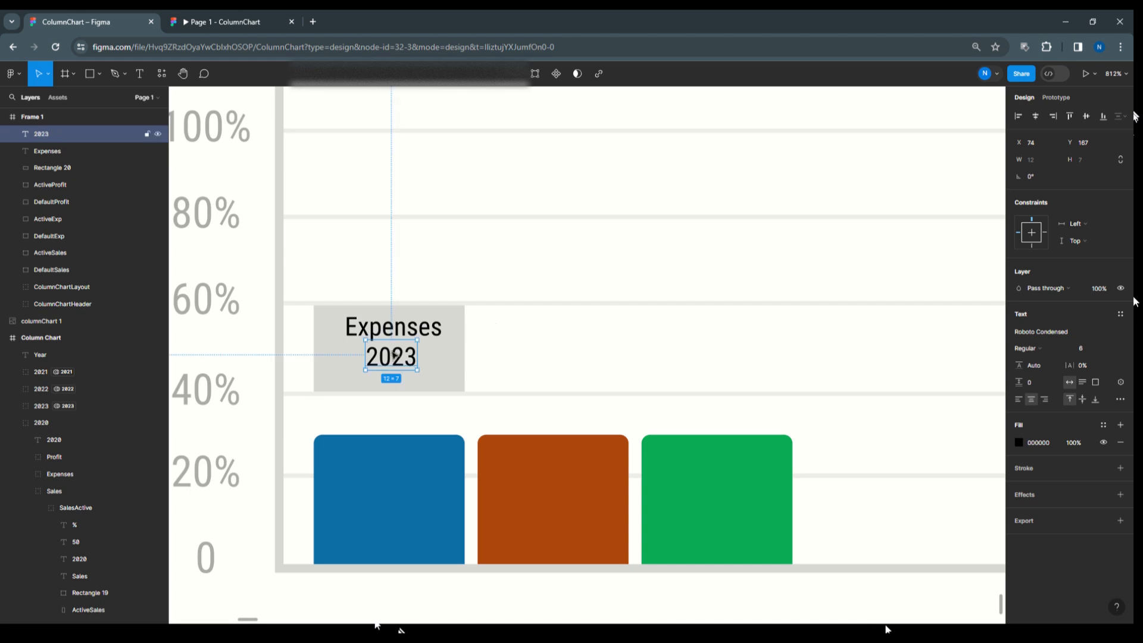
Step: Duplicate the 2023 text directly below itself at Y 174 and change the copy to "100"
left_click_drag(394, 355, 394, 388)
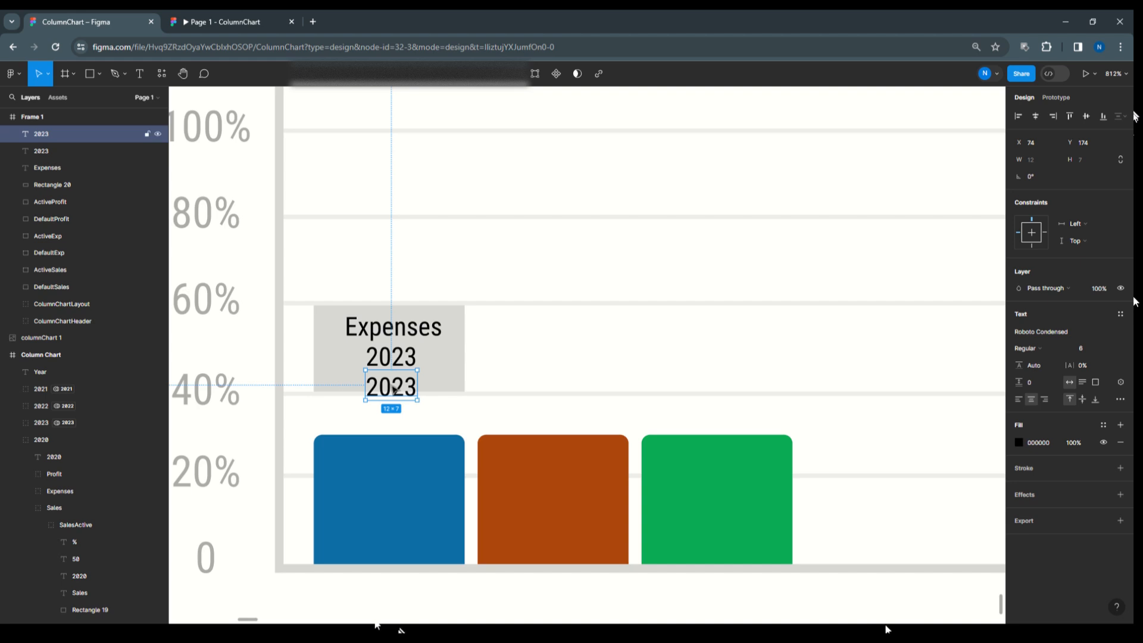
double_click(393, 388)
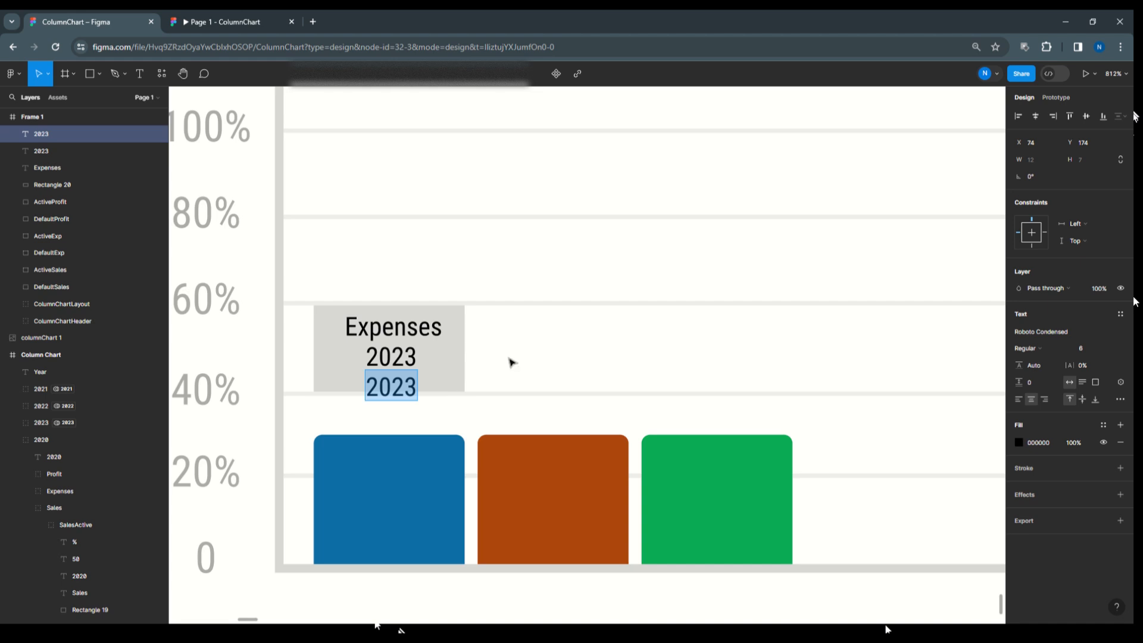
type("100")
key("Escape")
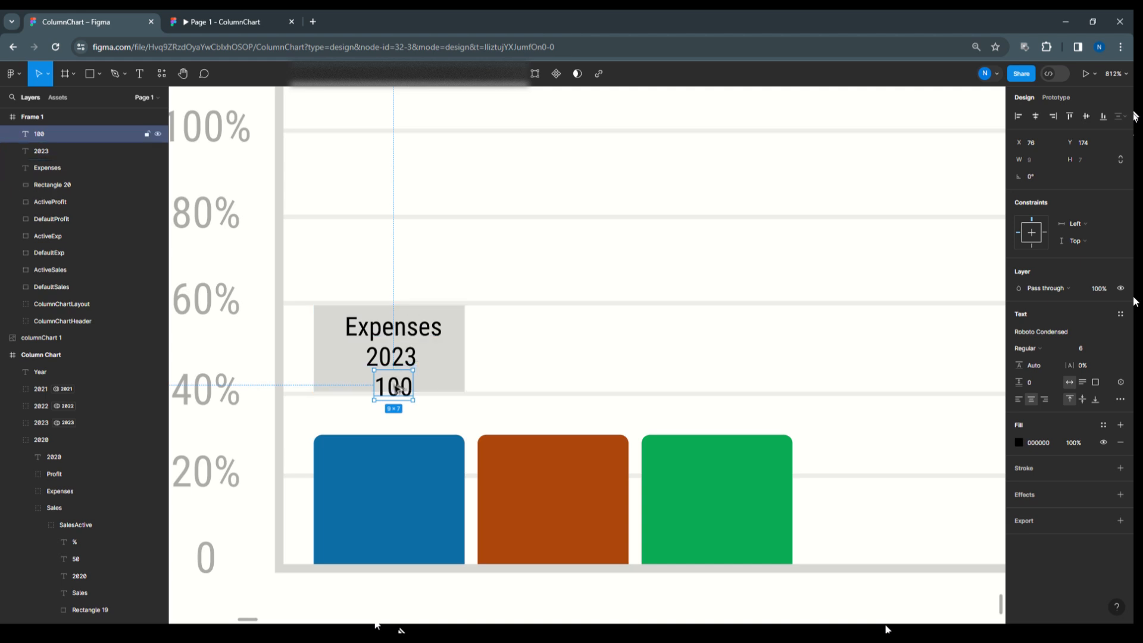
Step: Duplicate the 100 text beside itself, change the copy to "%" and place it just after the number
left_click_drag(396, 388, 439, 388)
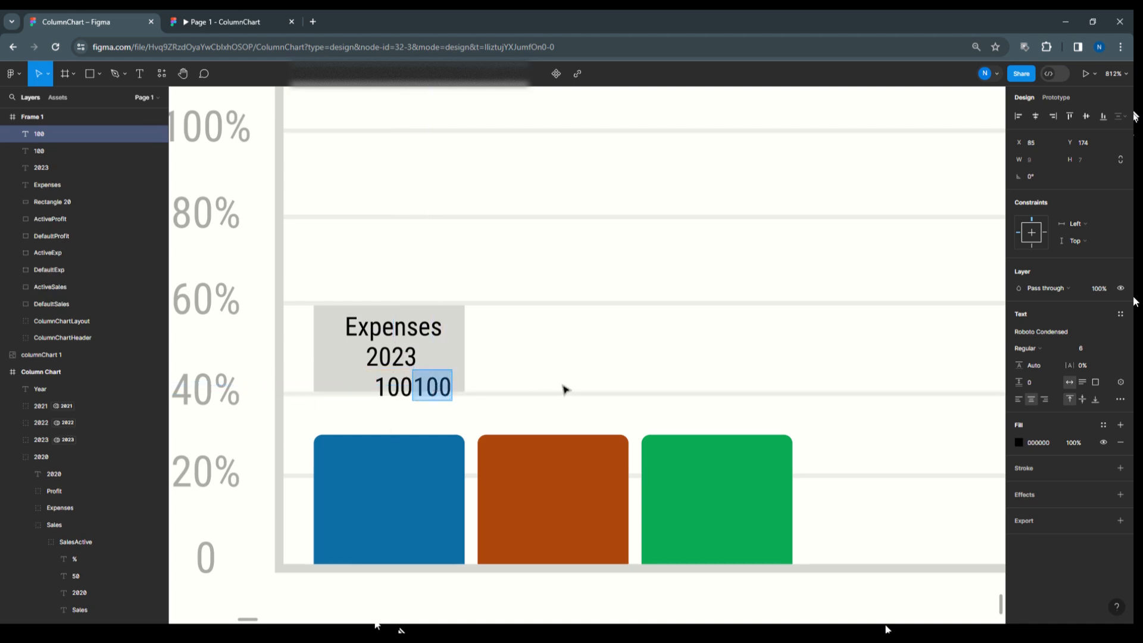
type("%")
key("Escape")
left_click_drag(431, 392, 428, 393)
left_click(592, 365)
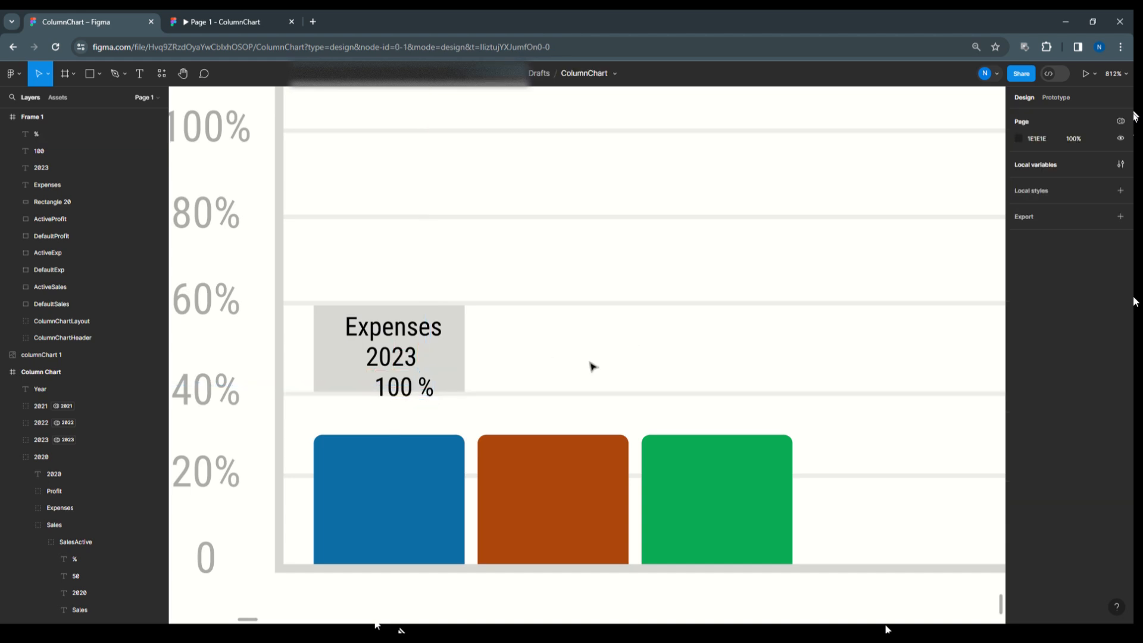
Step: Extend the grey rectangle downward to a height of 24 and stretch the Expenses and 2023 text boxes across its width
left_click(463, 313)
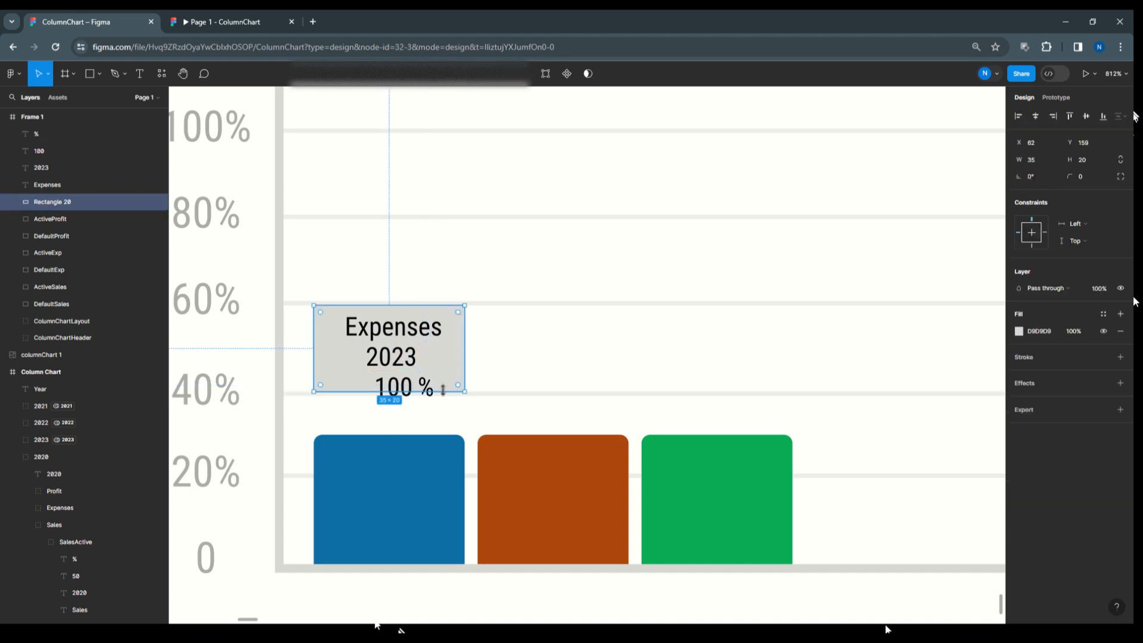
left_click_drag(443, 393, 443, 409)
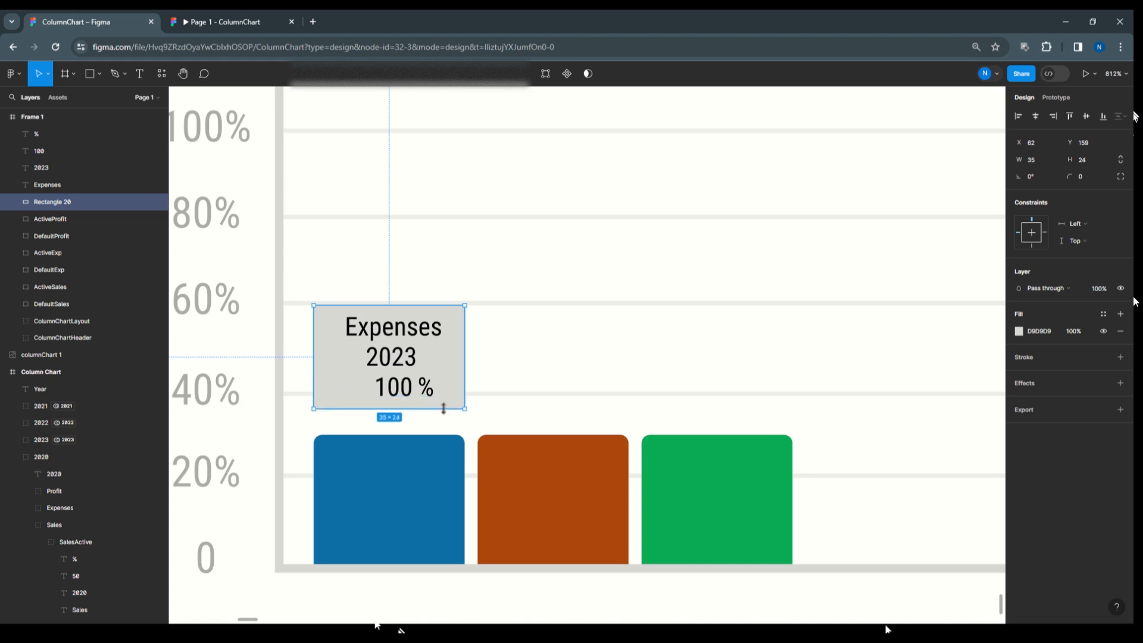
left_click(393, 333)
left_click_drag(341, 323, 314, 323)
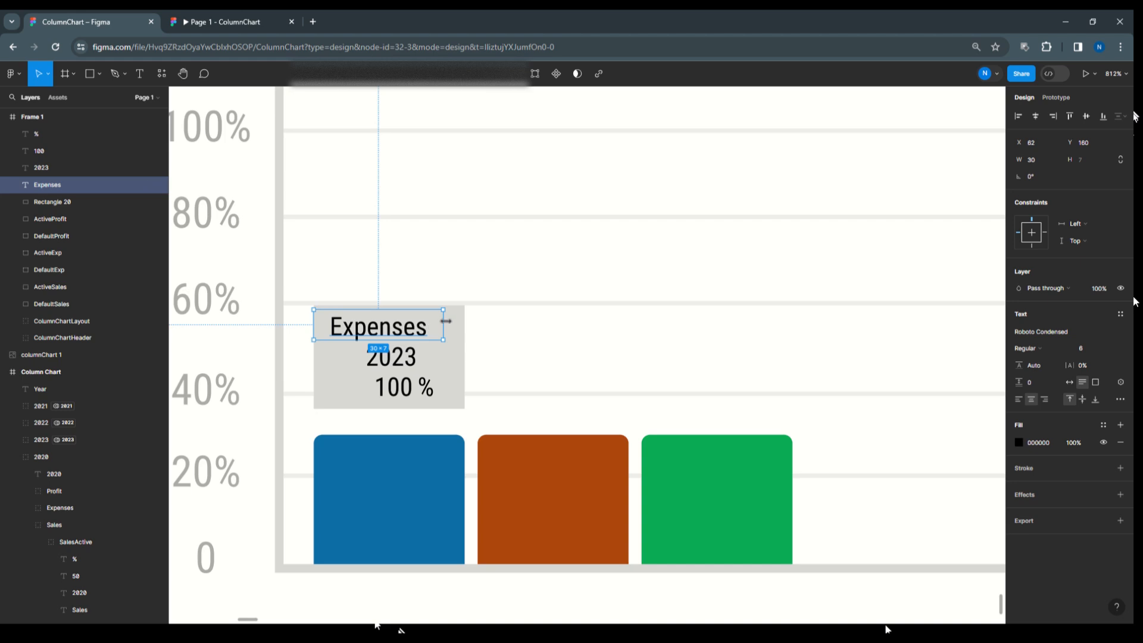
left_click_drag(444, 321, 465, 321)
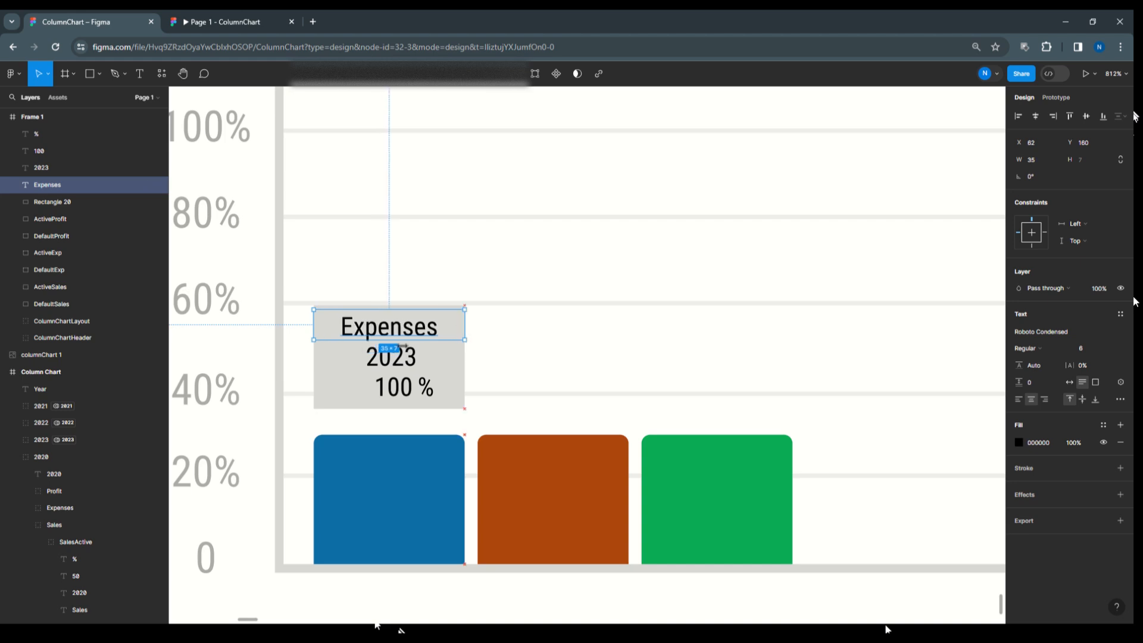
left_click(396, 366)
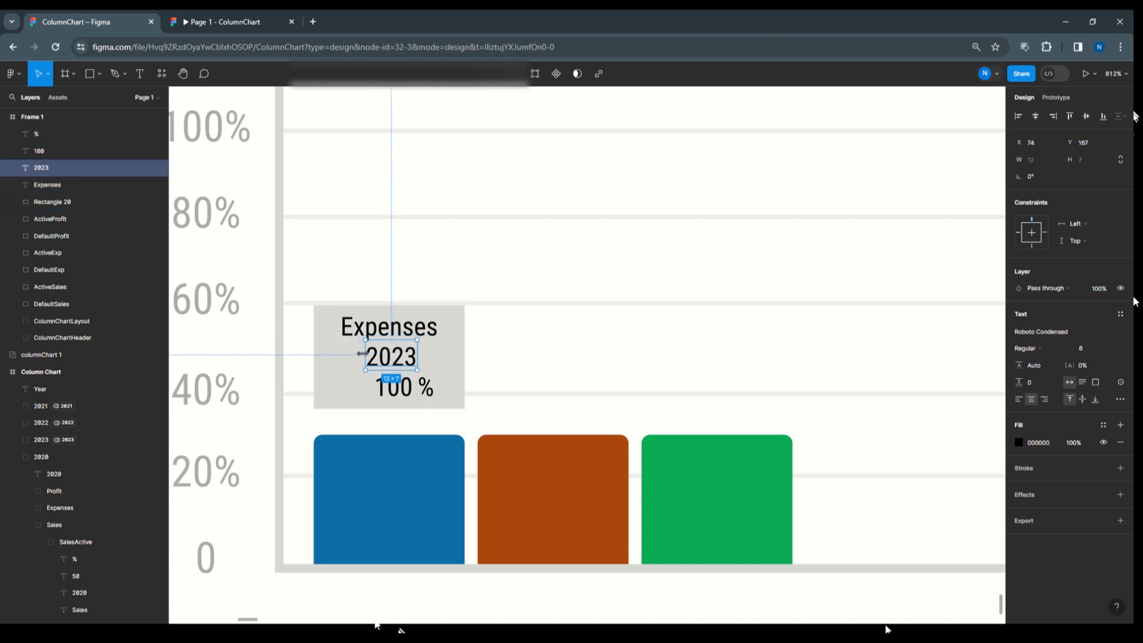
left_click_drag(357, 354, 315, 351)
left_click_drag(418, 355, 462, 354)
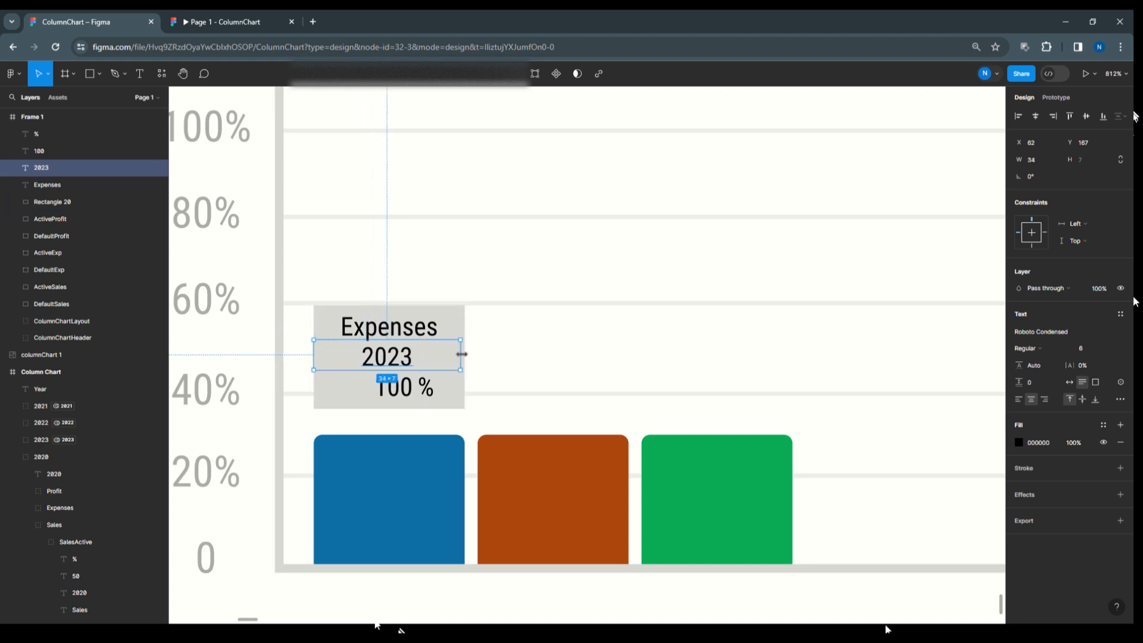
Step: Stretch the 100 text box across the rectangle to centre the number and place the % sign beside it at X 85
left_click(400, 394)
left_click_drag(373, 385, 315, 383)
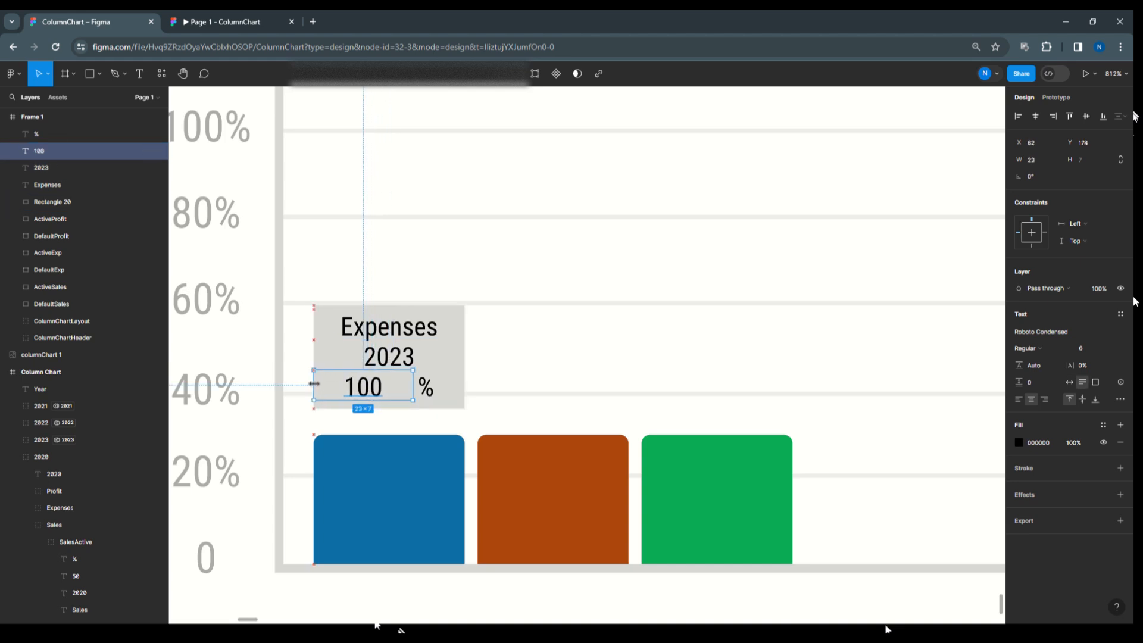
left_click(494, 390)
left_click(427, 391)
mouse_move(427, 390)
left_mouse_down()
mouse_move(456, 374)
mouse_move(453, 361)
mouse_move(452, 390)
mouse_move(467, 387)
mouse_move(427, 390)
left_mouse_up()
left_click(404, 390)
left_click(516, 367)
left_click(452, 357)
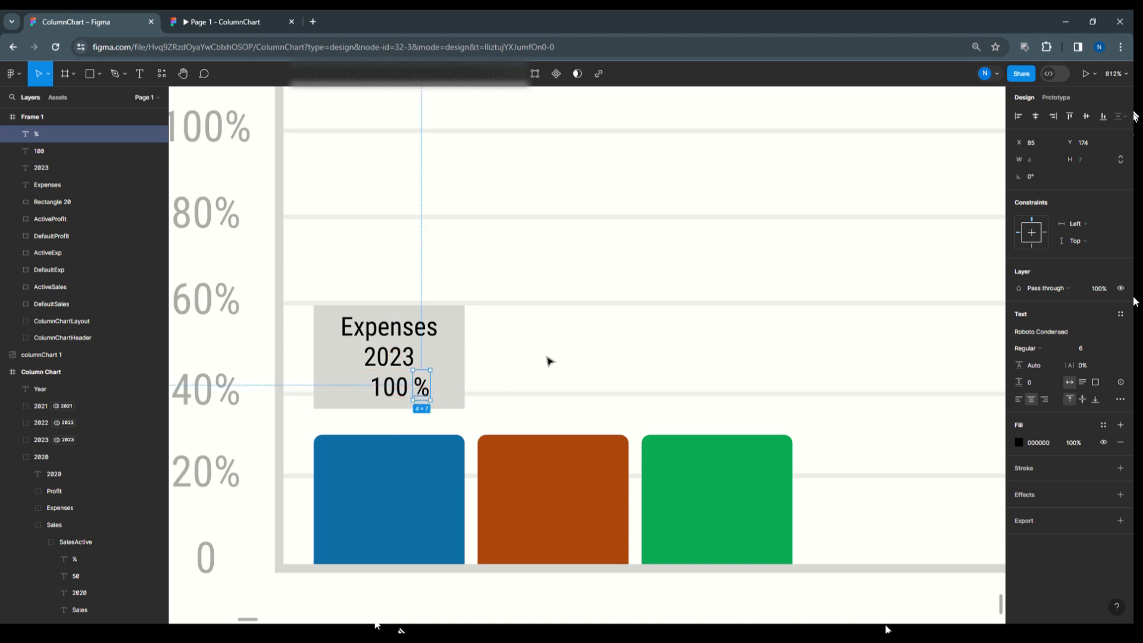
left_click(548, 361)
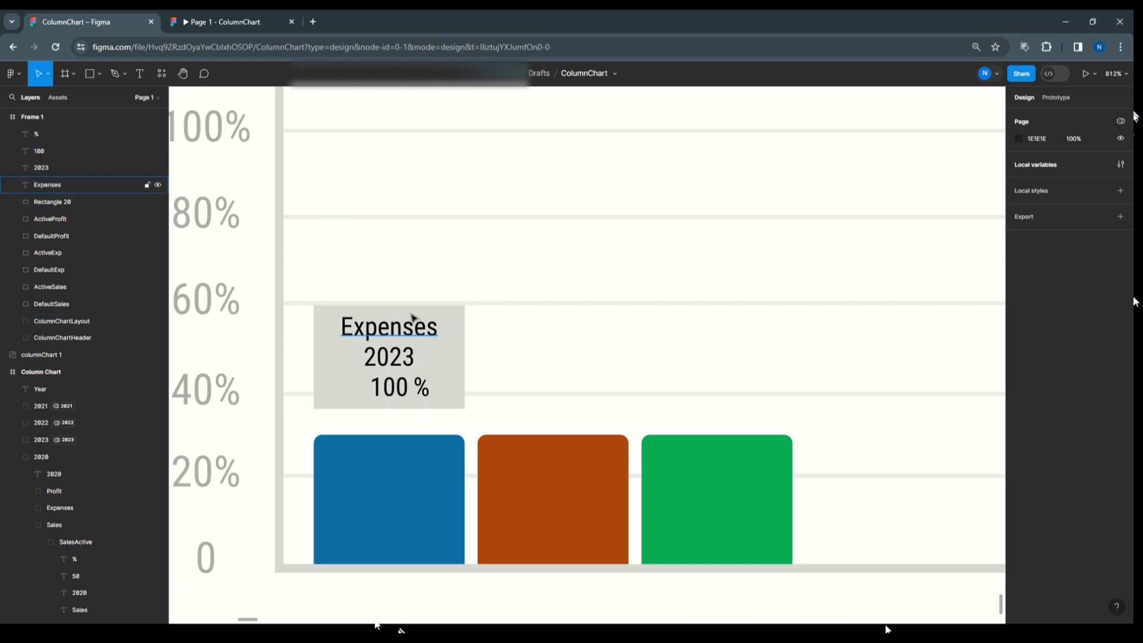
Step: Fill the label rectangle with white FFFFFF and add a drop shadow to it
left_click(412, 310)
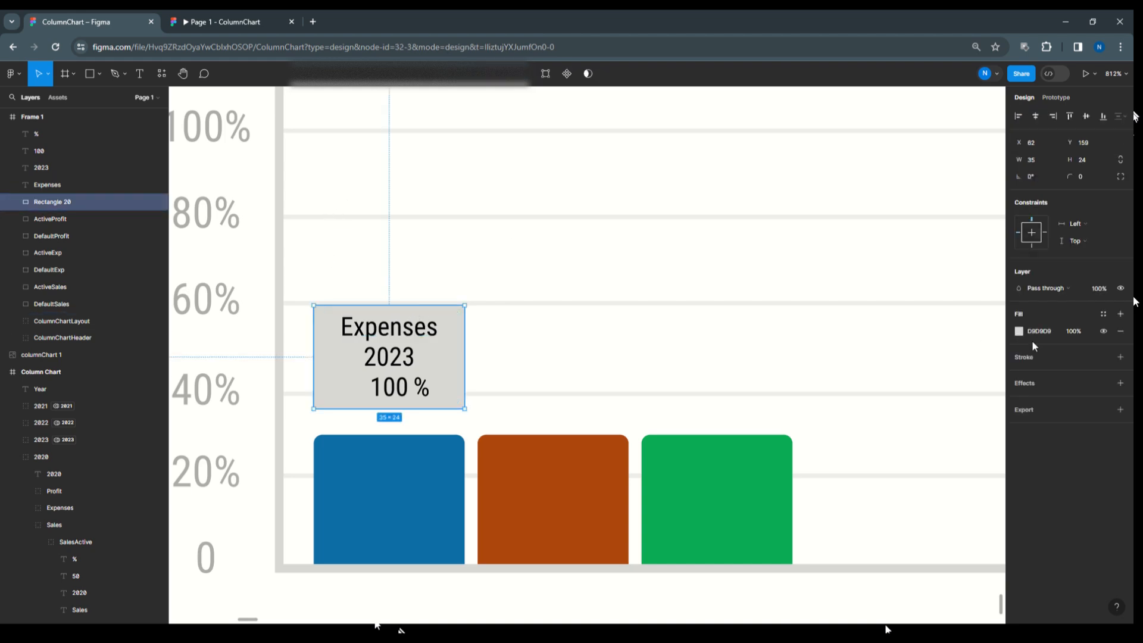
left_click(1019, 332)
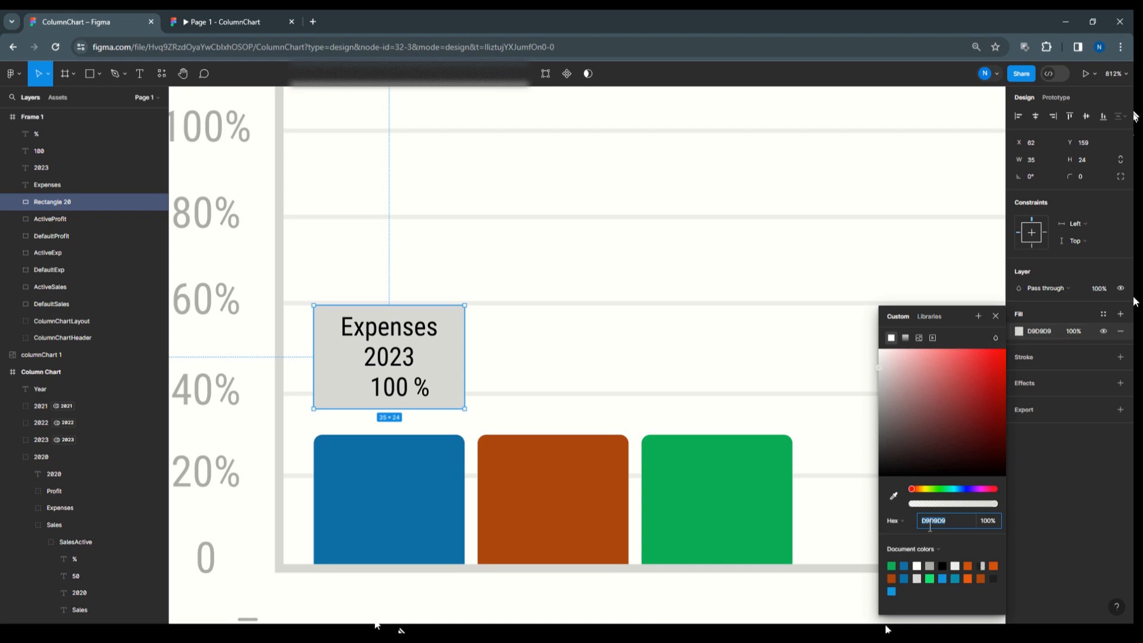
left_click(920, 564)
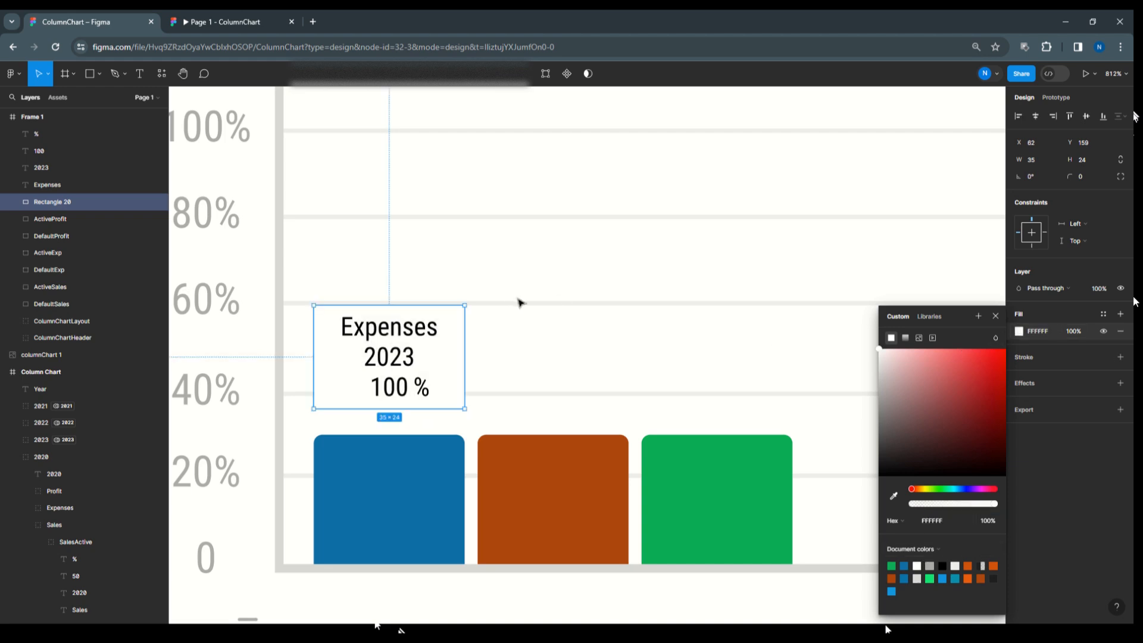
left_click(1034, 386)
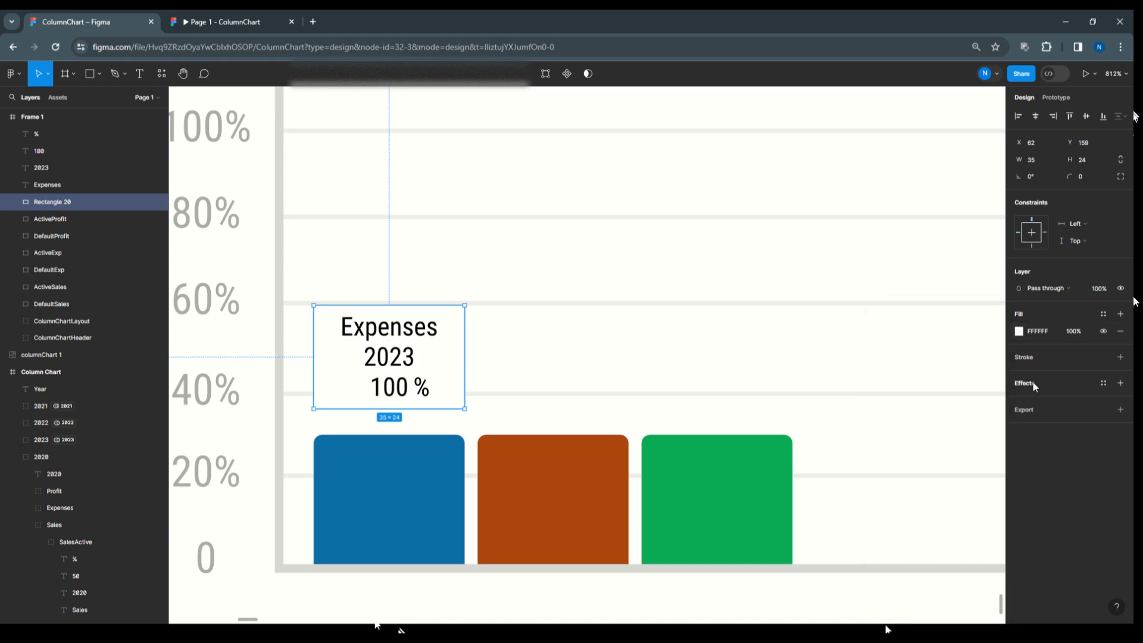
left_click(1035, 386)
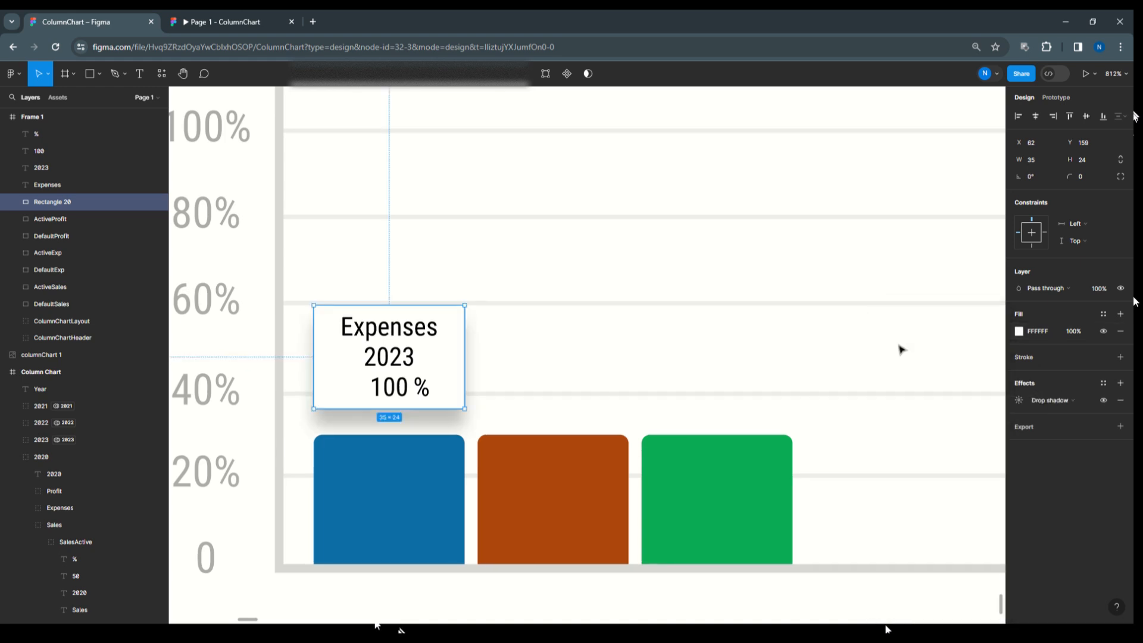
Step: Round the corners of the white label rectangle with a radius of 4
left_click(1120, 177)
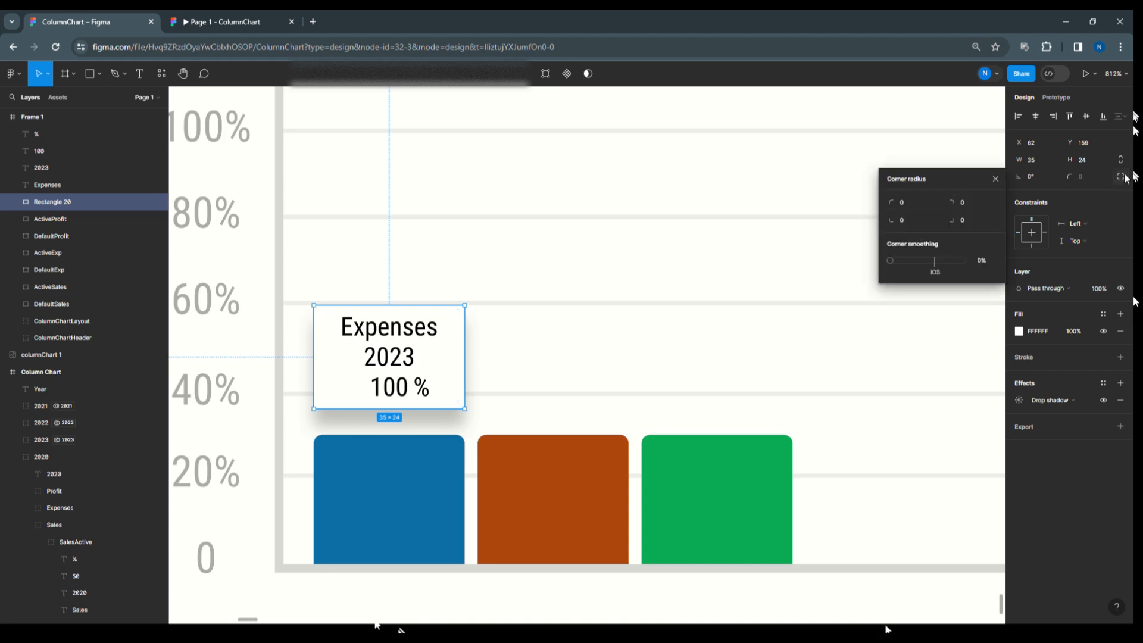
left_click(997, 177)
left_click(1084, 180)
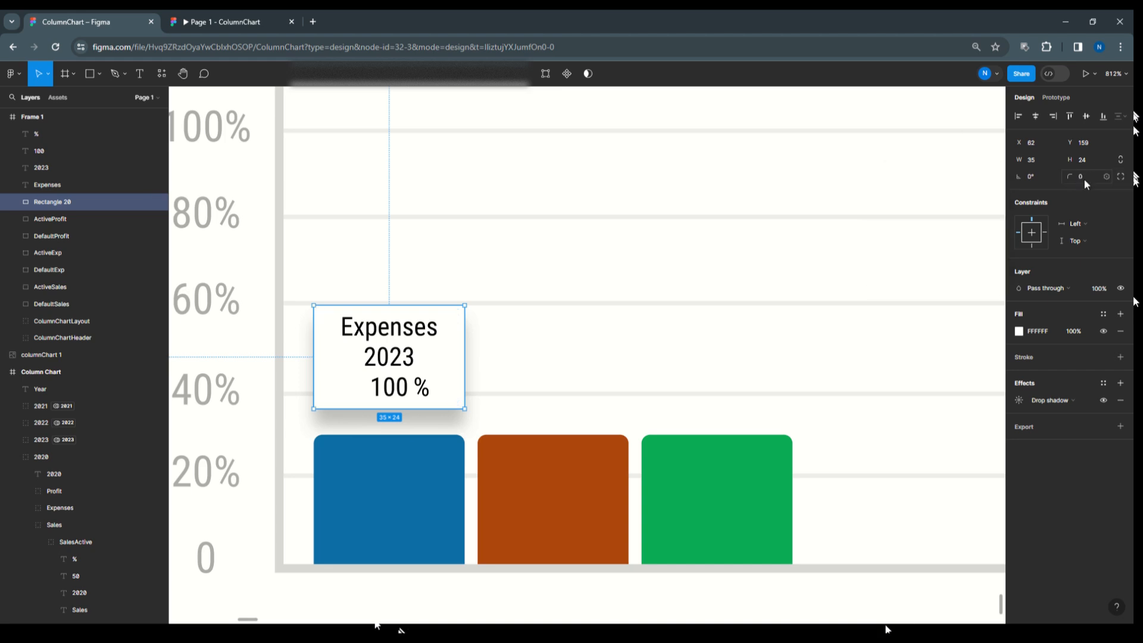
type("4")
left_click(883, 238)
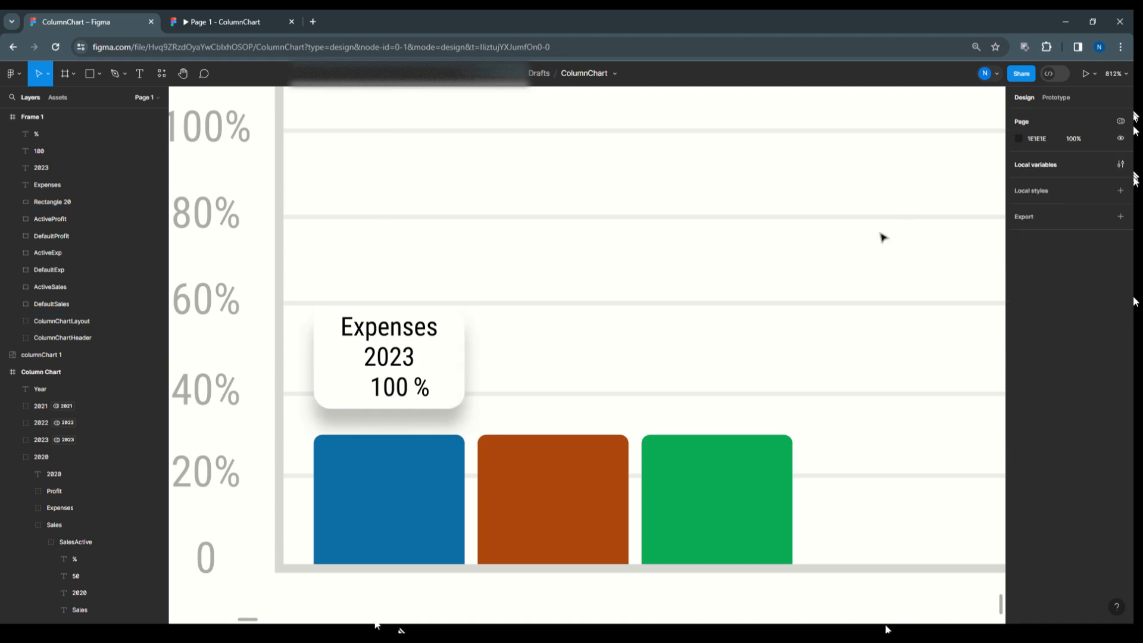
Step: Replace the label rectangle's drop shadow with the Light/Level 8 effect style
left_click(462, 340)
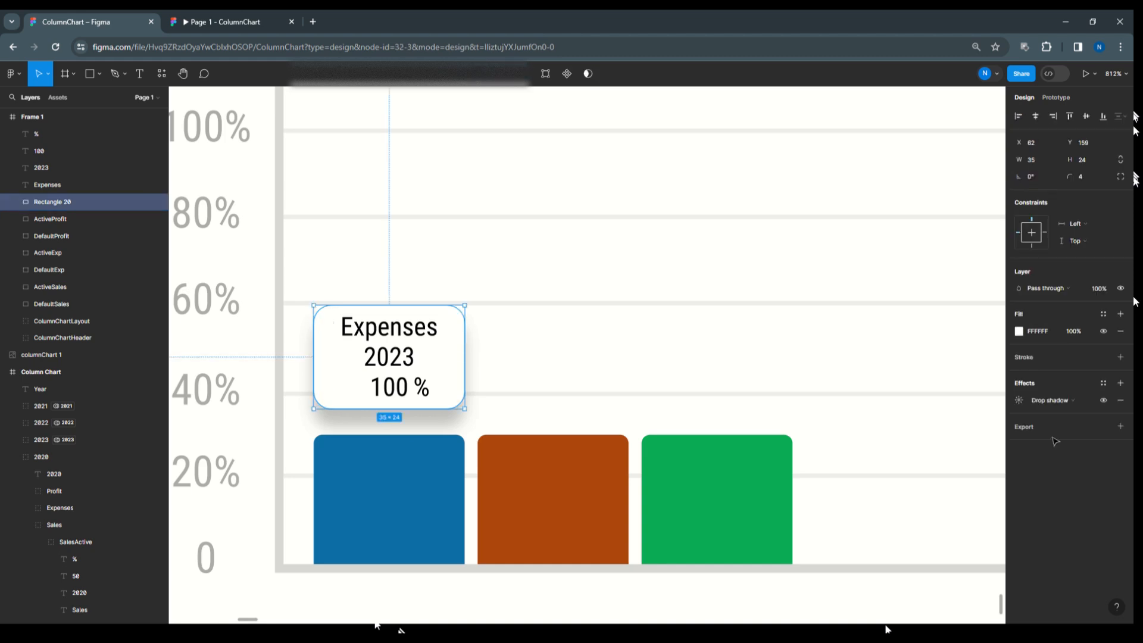
left_click(1103, 384)
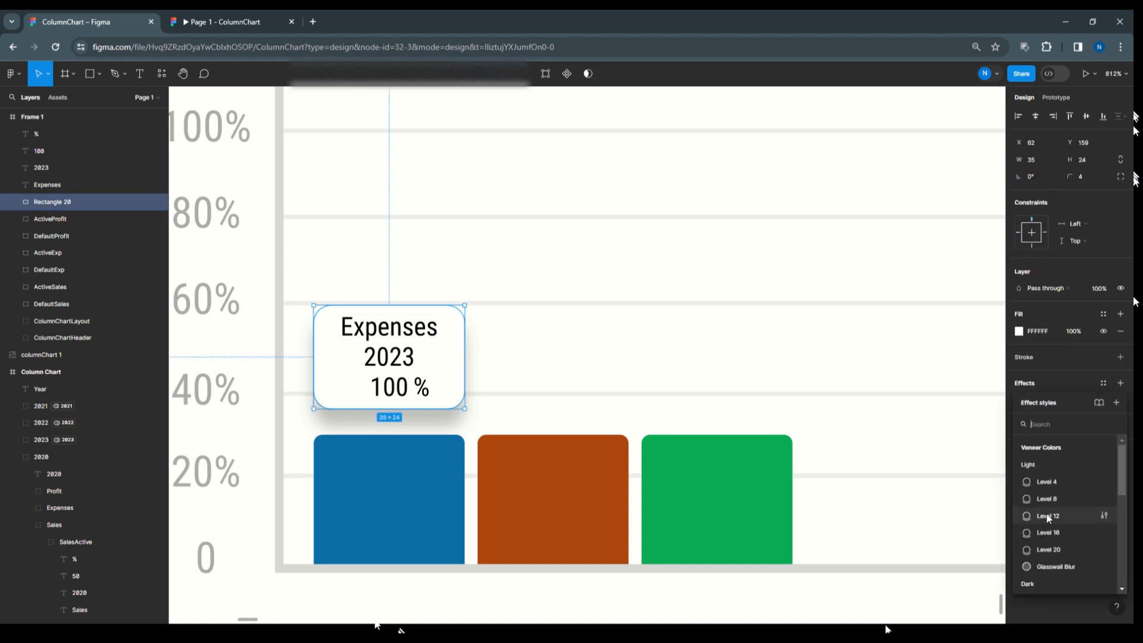
scroll(1046, 513, "down", 2)
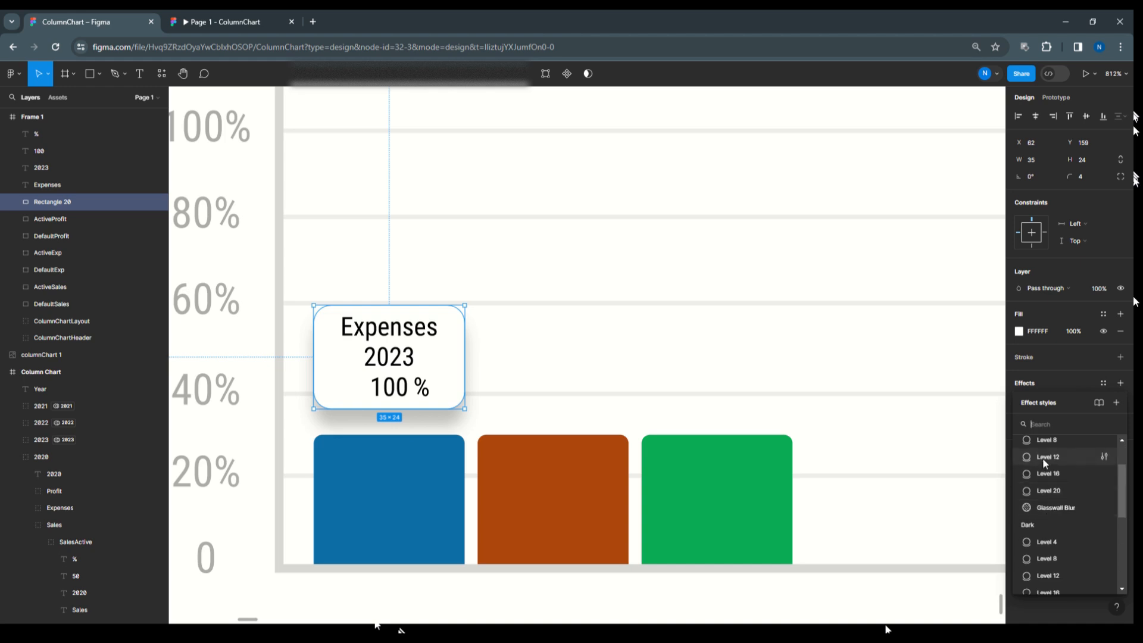
left_click(1042, 440)
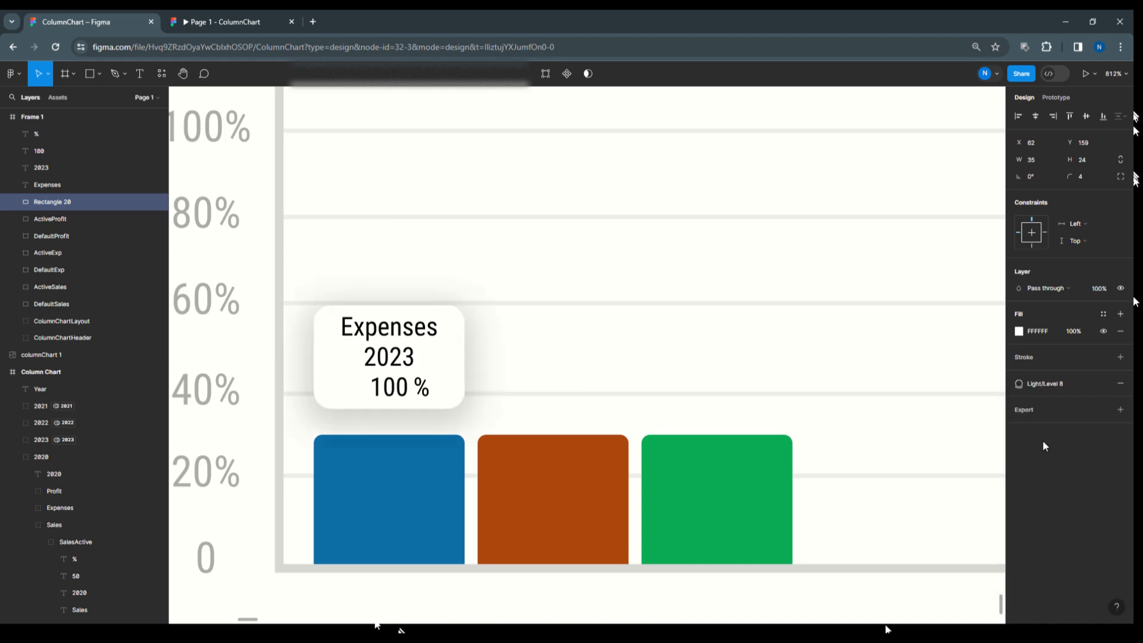
left_click(653, 303)
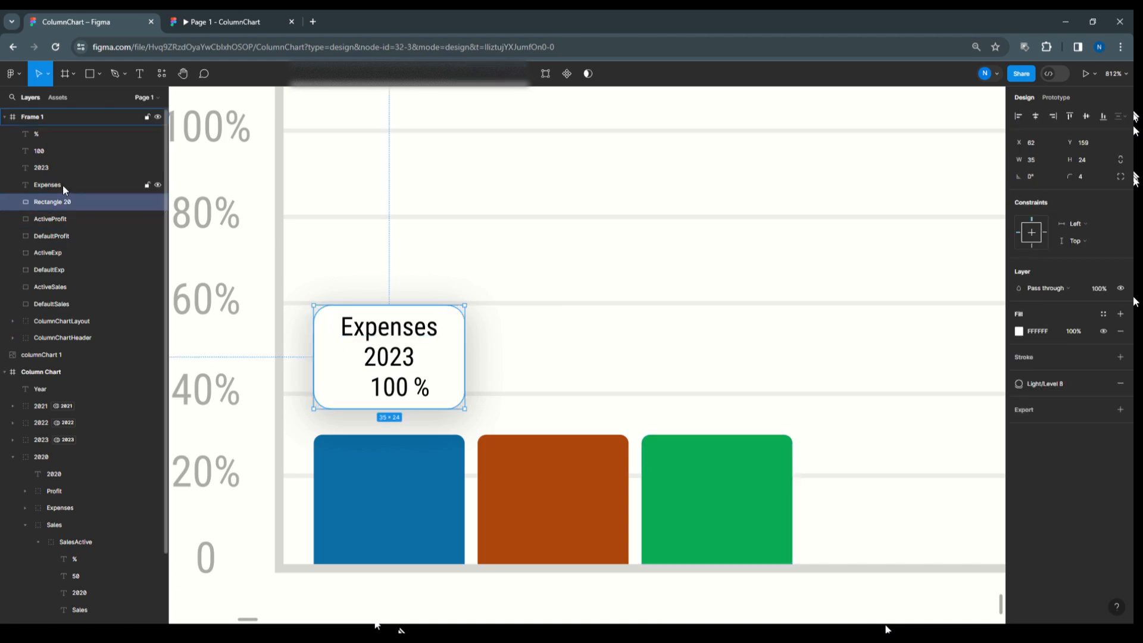
Step: Group the label rectangle with its Expenses, 2023, 100 and % texts and name the group ToolTip
left_click(50, 175, "shift")
left_click(44, 166, "shift")
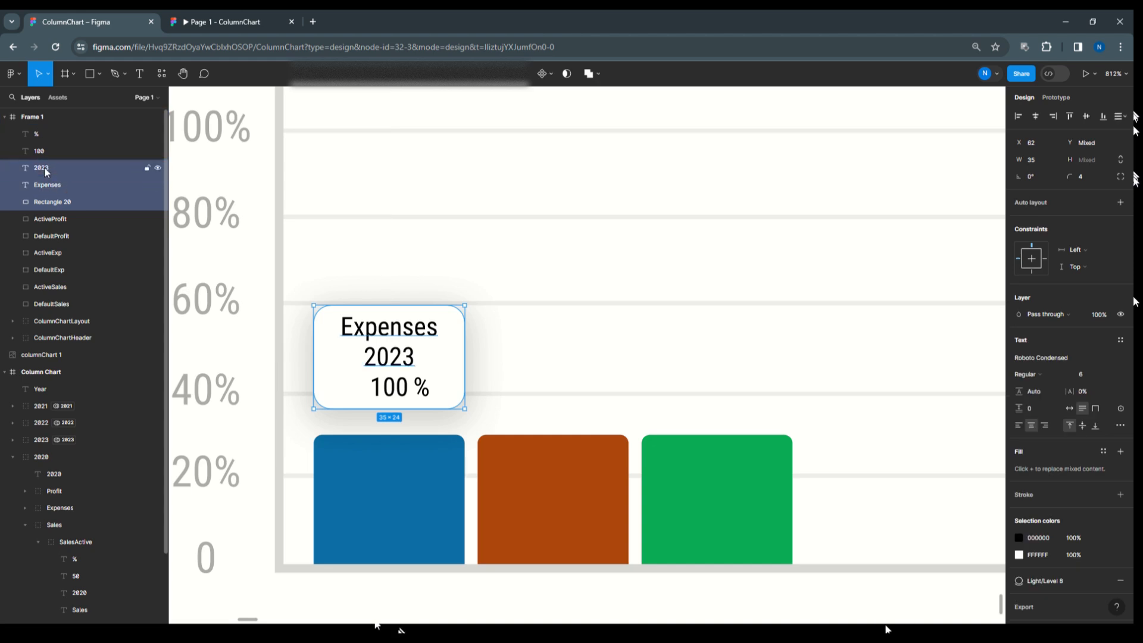
left_click(44, 151, "shift")
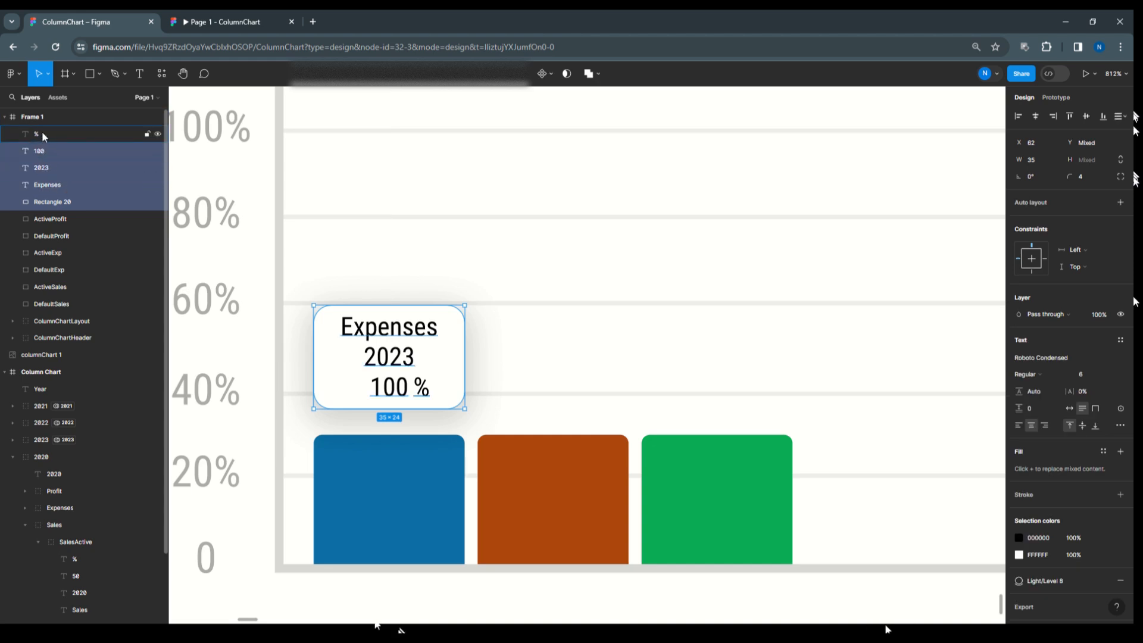
left_click(42, 134, "shift")
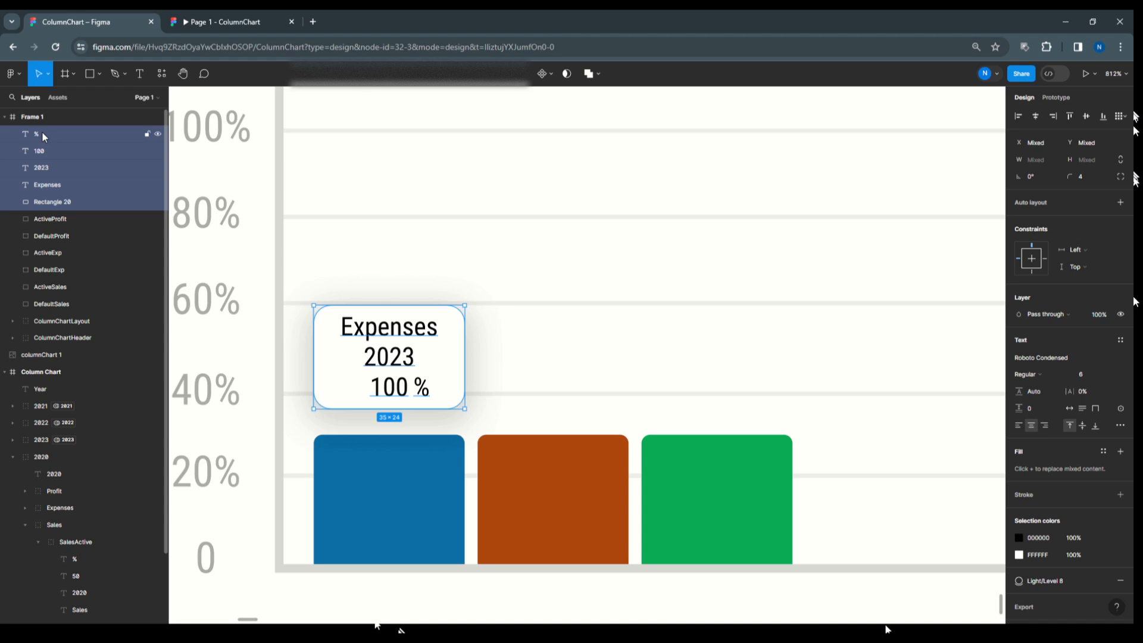
key("ctrl+g")
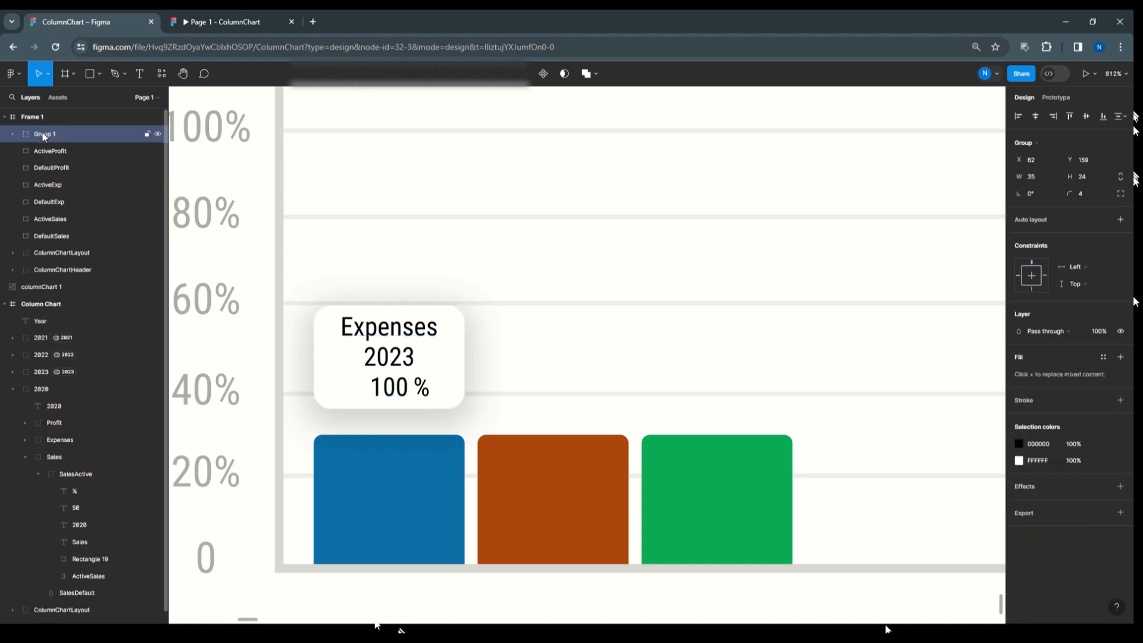
double_click(43, 135)
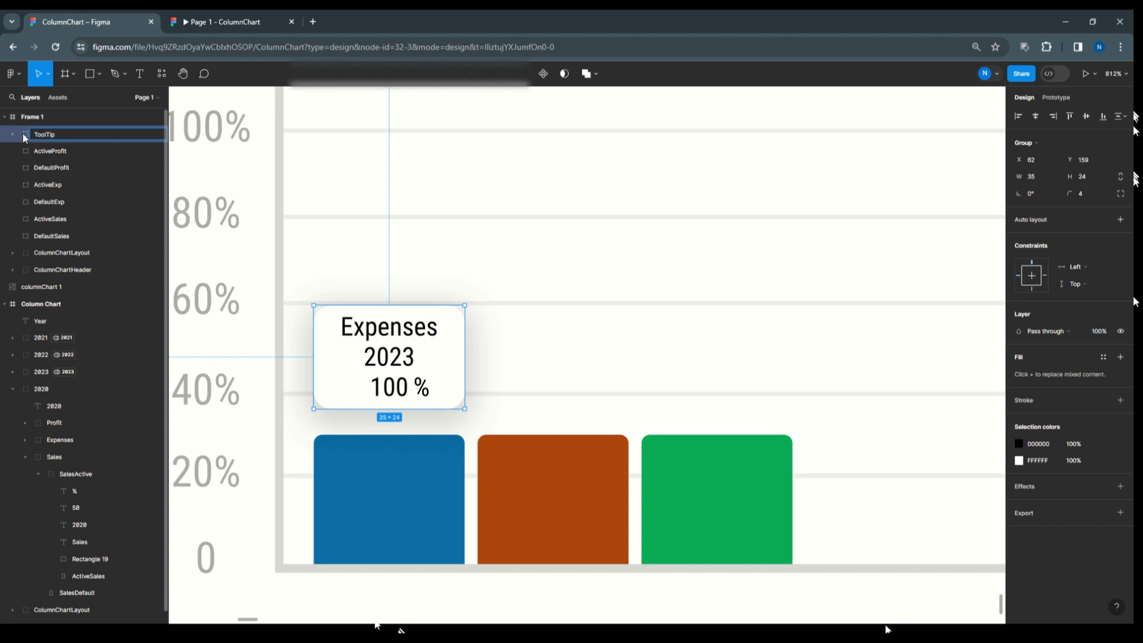
key("Return")
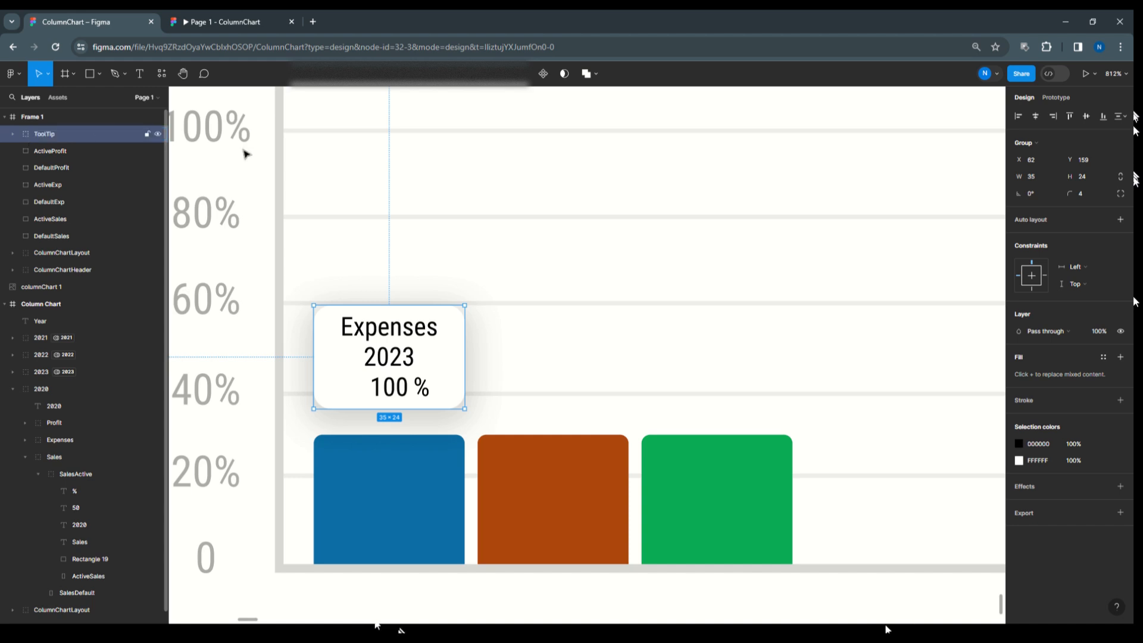
Step: Duplicate the ToolTip group above the orange and green bars, at X 100 and X 138
scroll(318, 264, "down", 2)
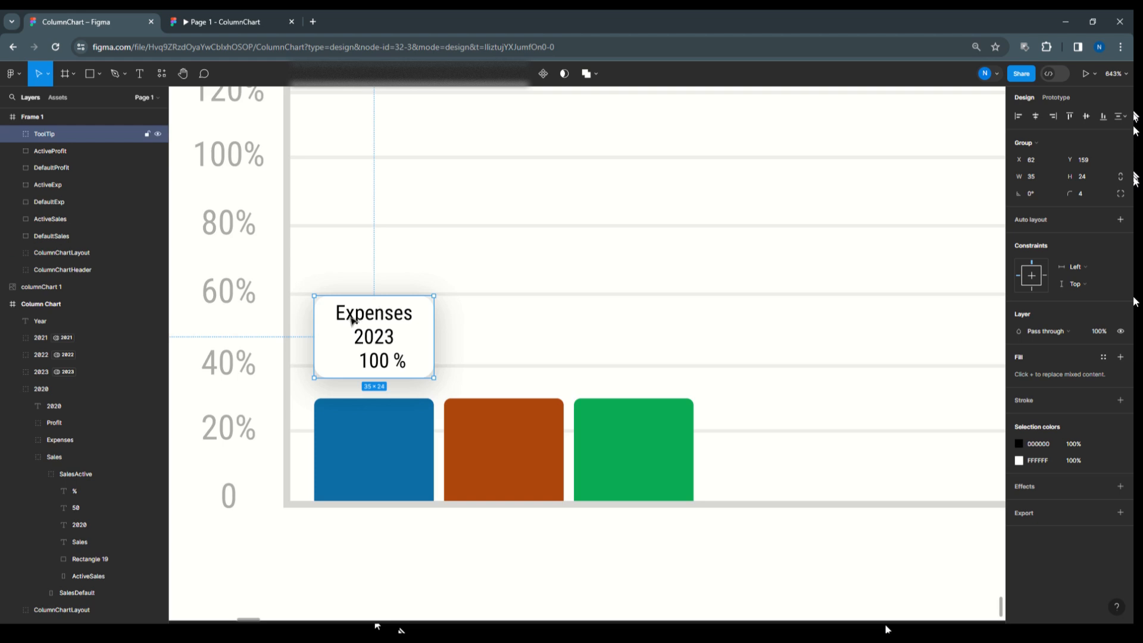
left_click_drag(344, 339, 591, 342)
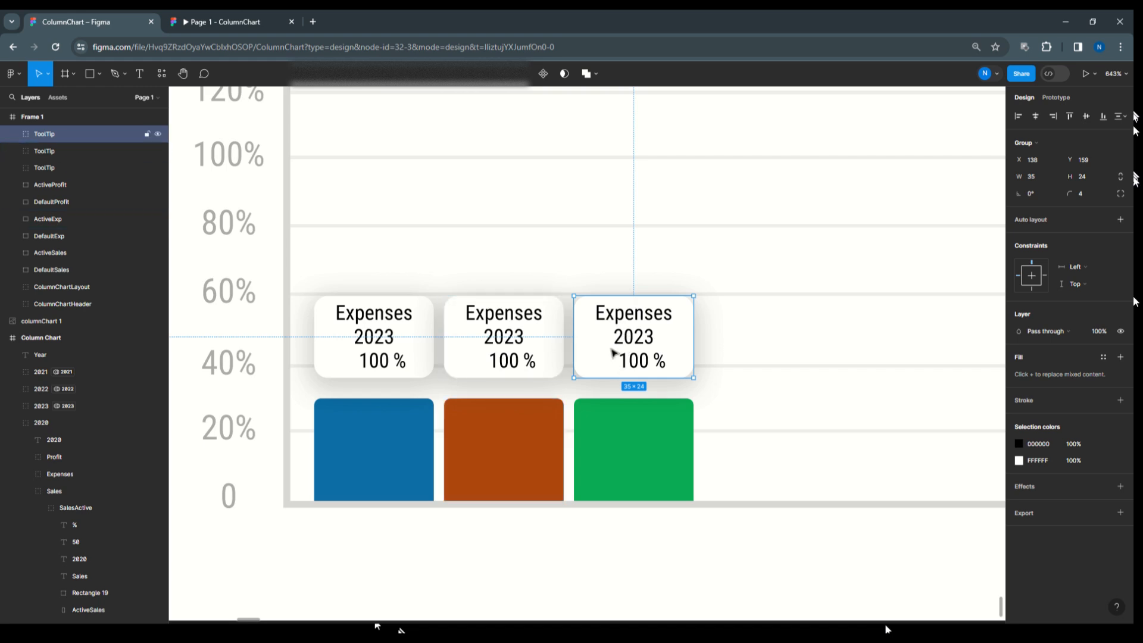
double_click(382, 320)
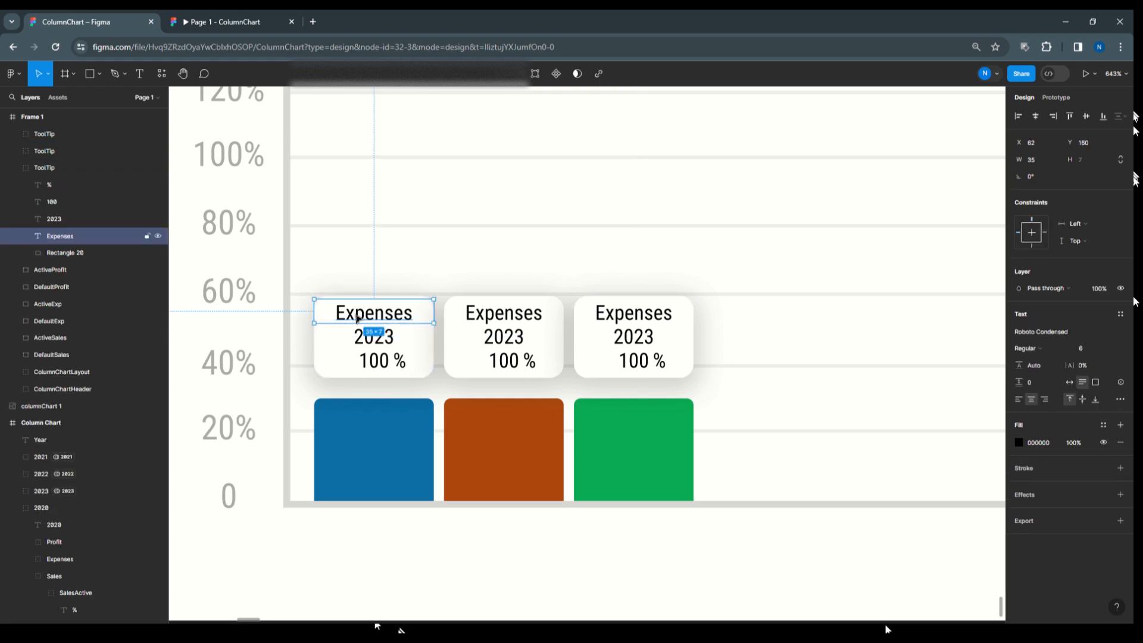
left_click(377, 342)
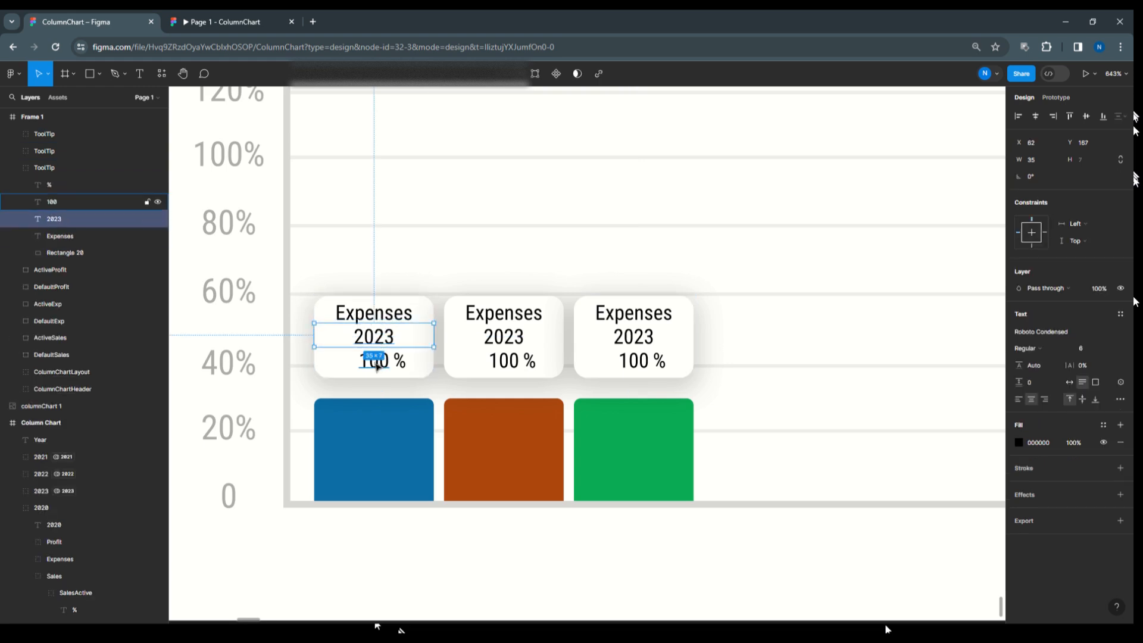
left_click(379, 361)
left_click(509, 318)
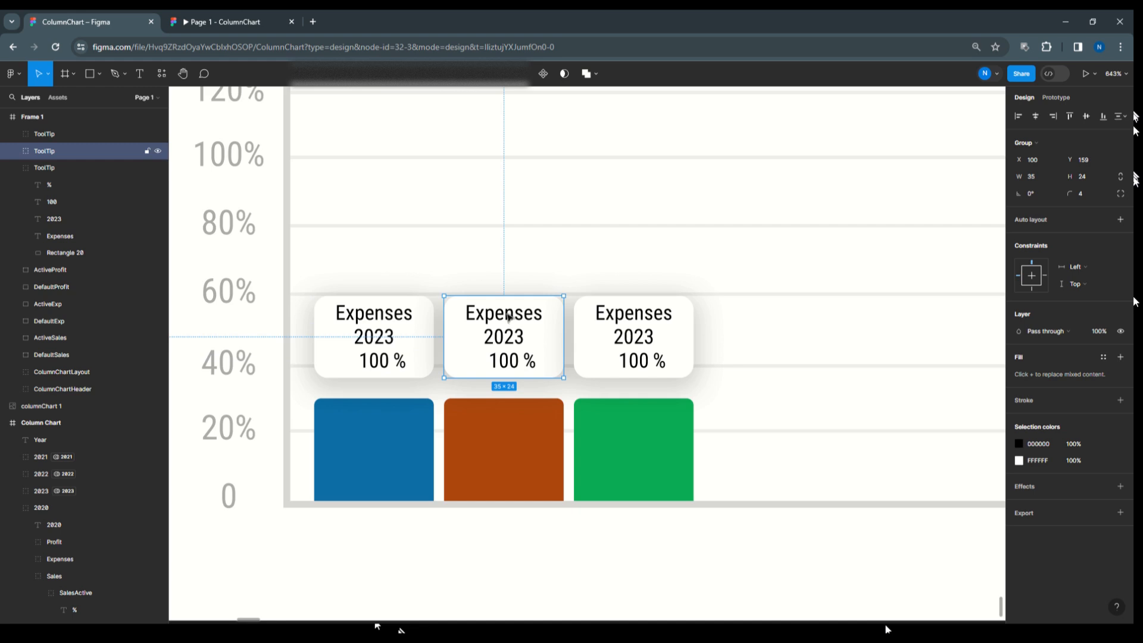
Step: Create a new local variable collection named ColumnStart
left_click(512, 245)
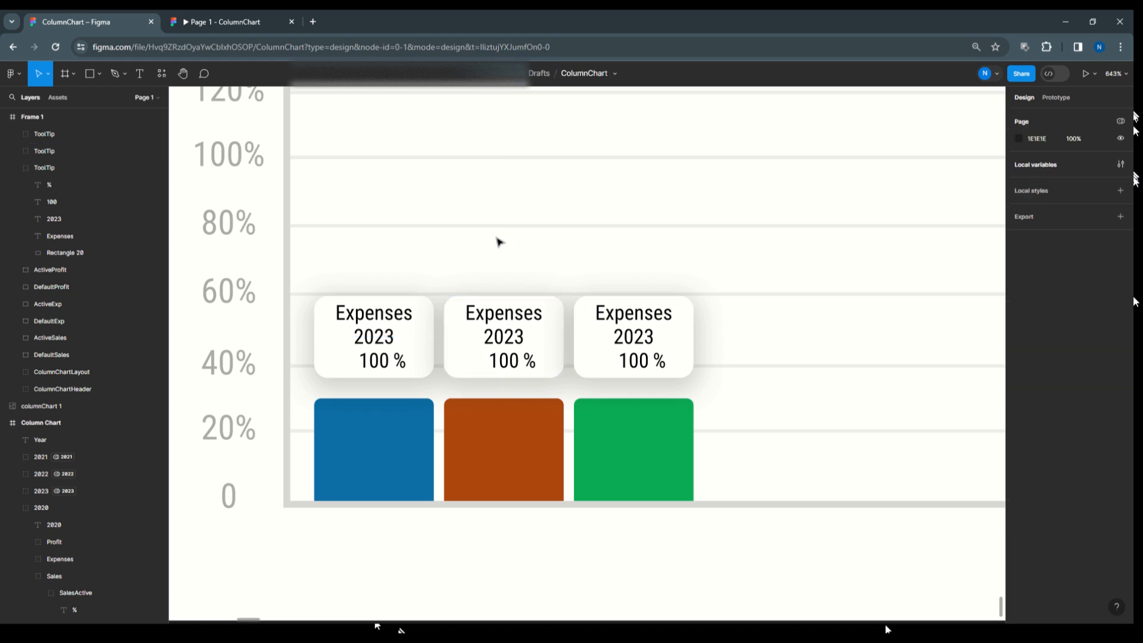
left_click(1019, 162)
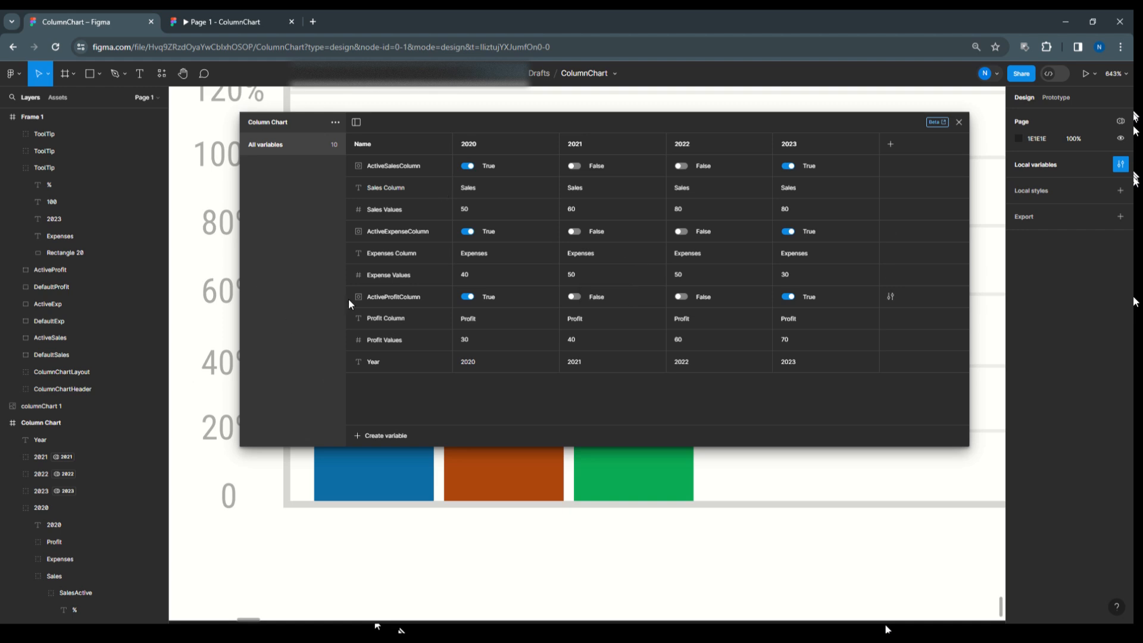
left_click(334, 122)
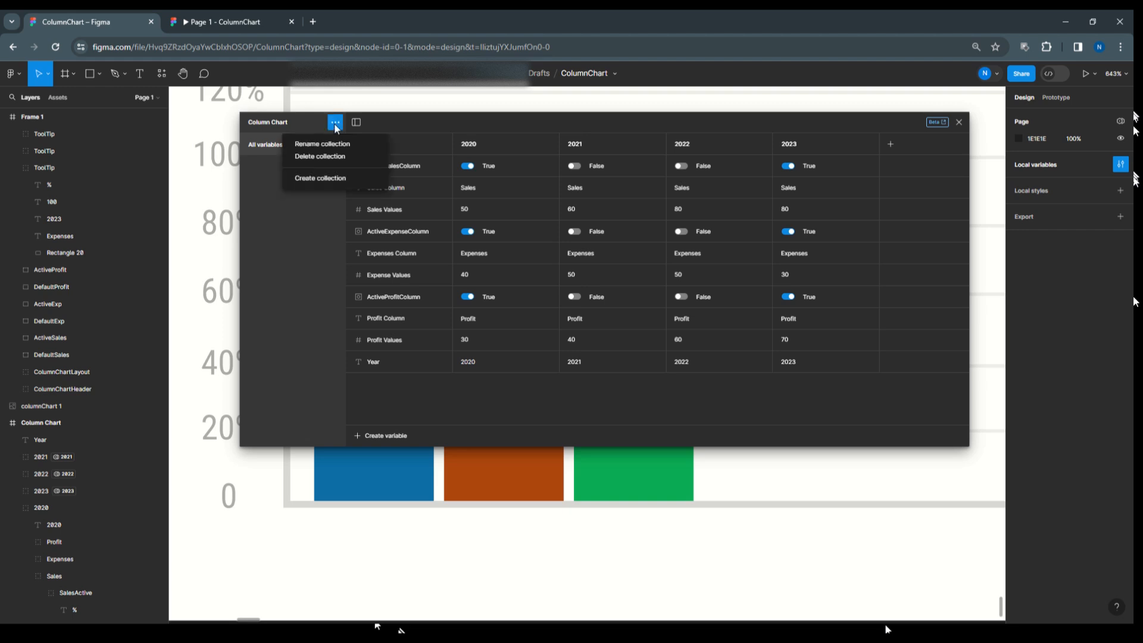
left_click(334, 179)
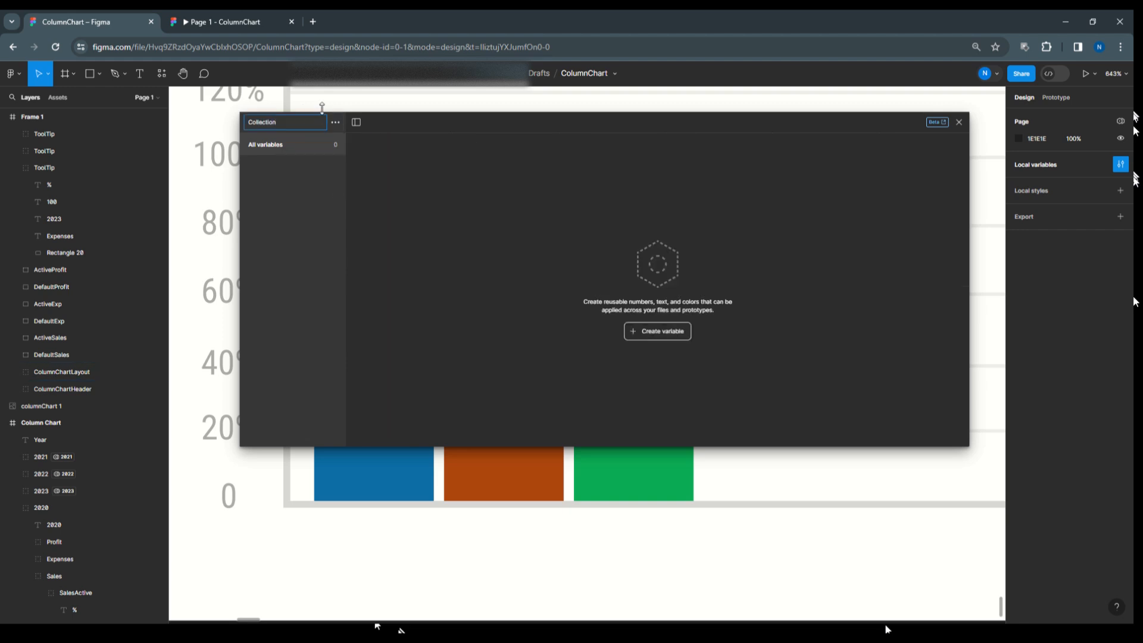
double_click(248, 122)
type("ColumnStart")
key("Return")
Step: Add a Boolean variable named SalesActive to the ColumnStart collection, leaving its value False
left_click(665, 334)
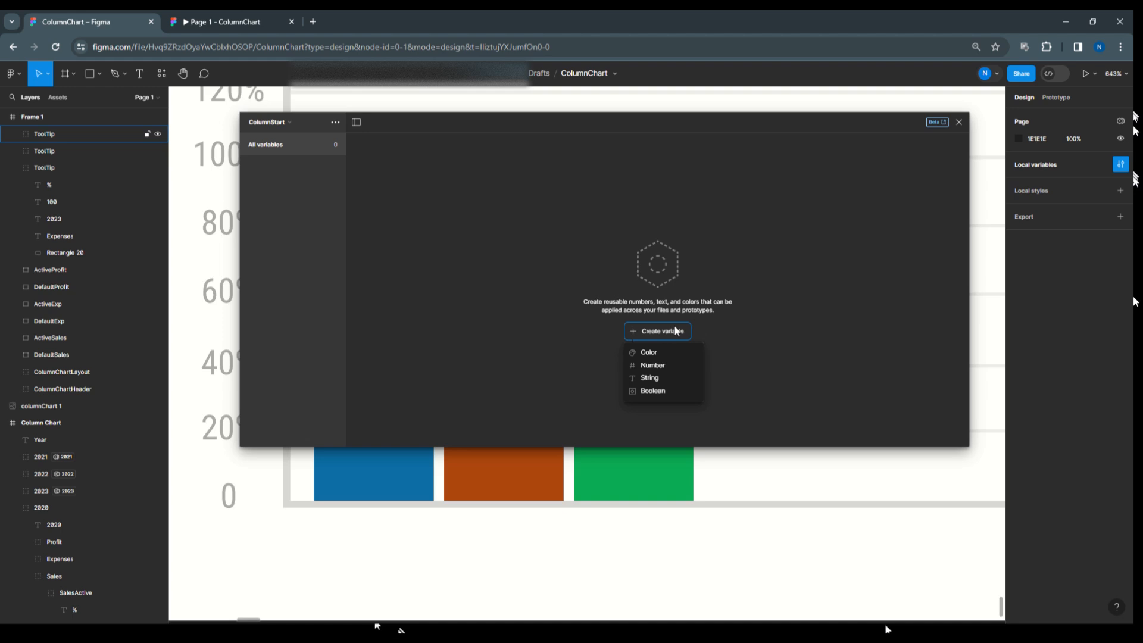
left_click(671, 391)
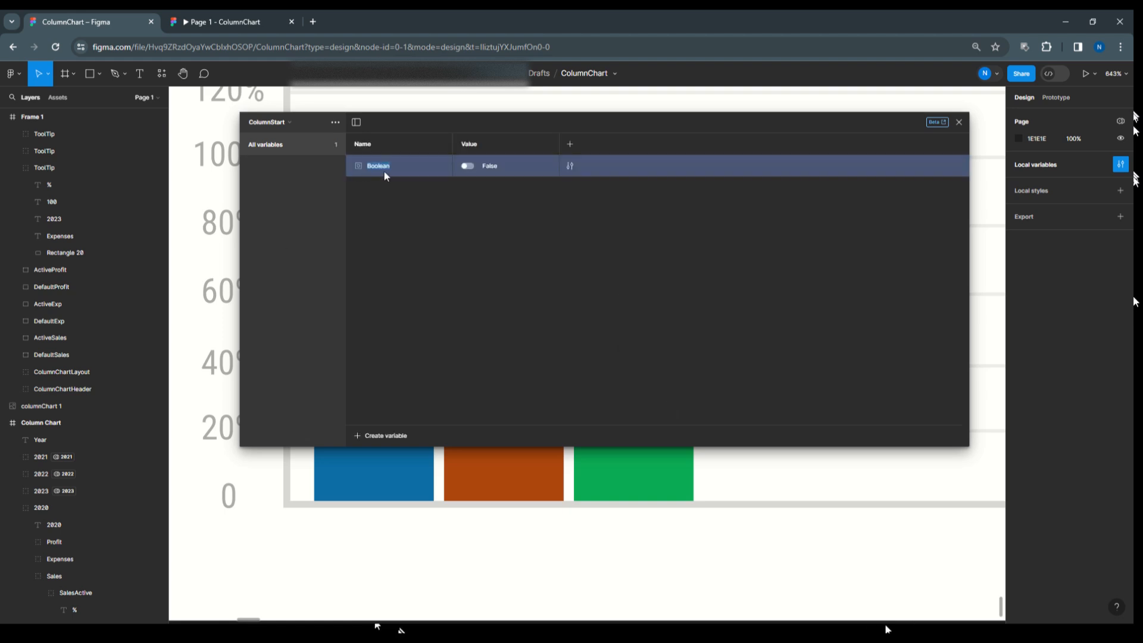
type("Active")
left_click_drag(504, 120, 520, 97)
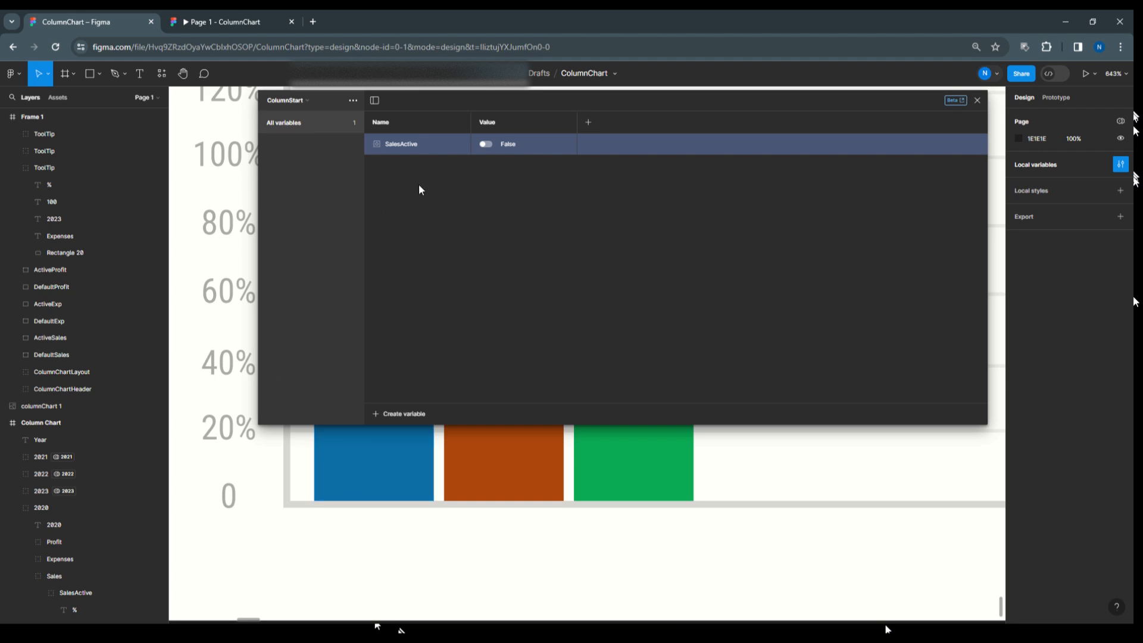
right_click(409, 145)
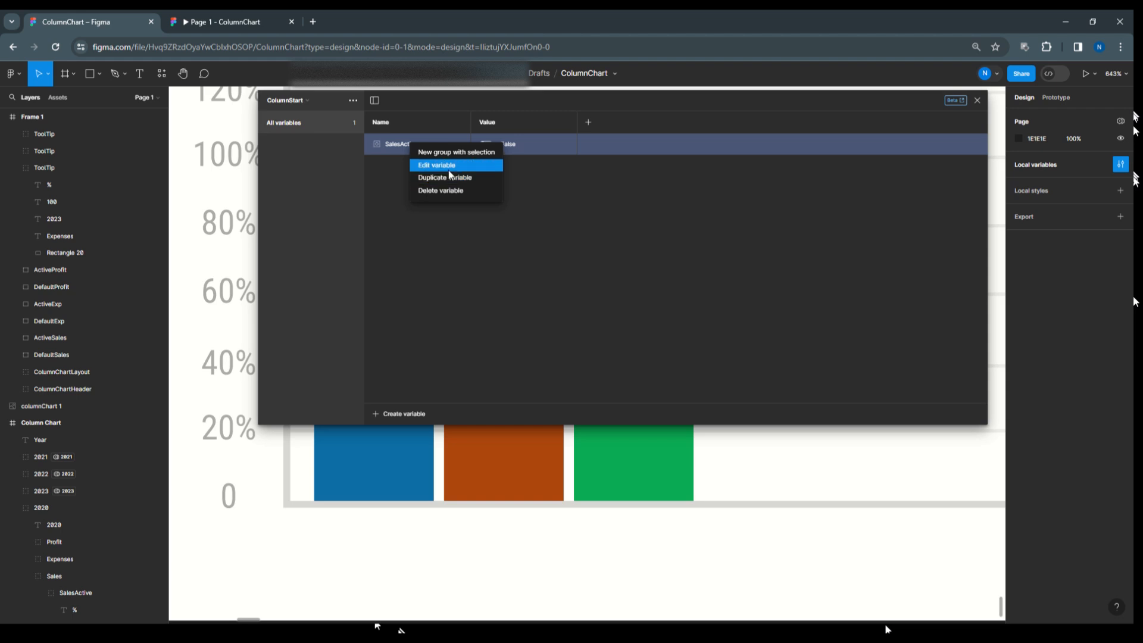
Step: Add a String variable named Sales and move the variables window aside to uncover the first tooltip
left_click(404, 413)
left_click(396, 462)
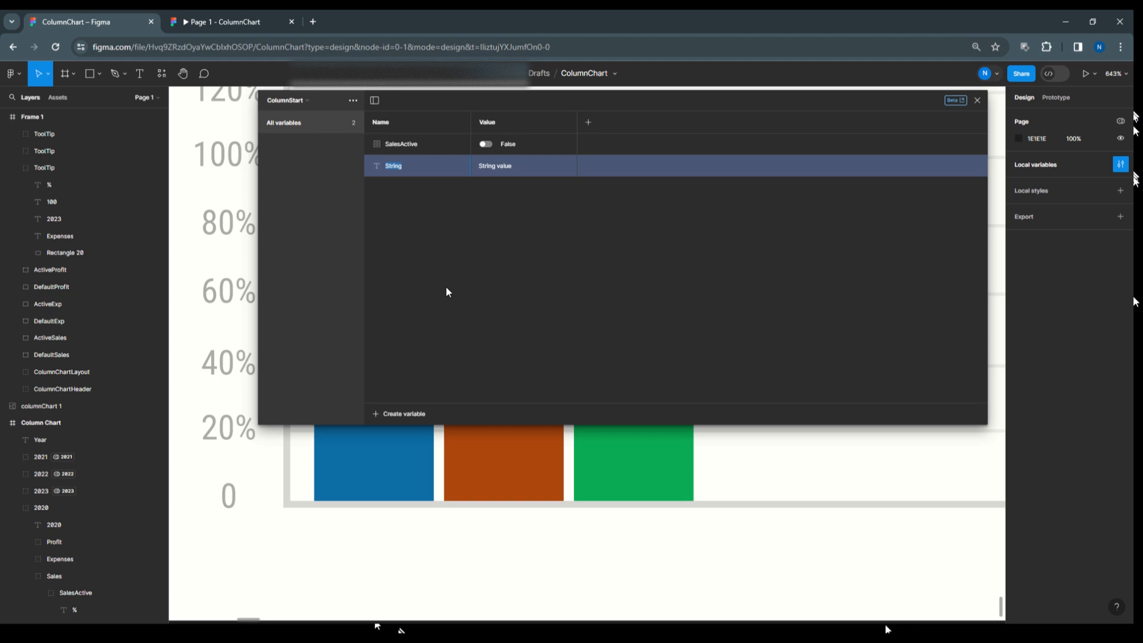
left_click_drag(525, 97, 707, 102)
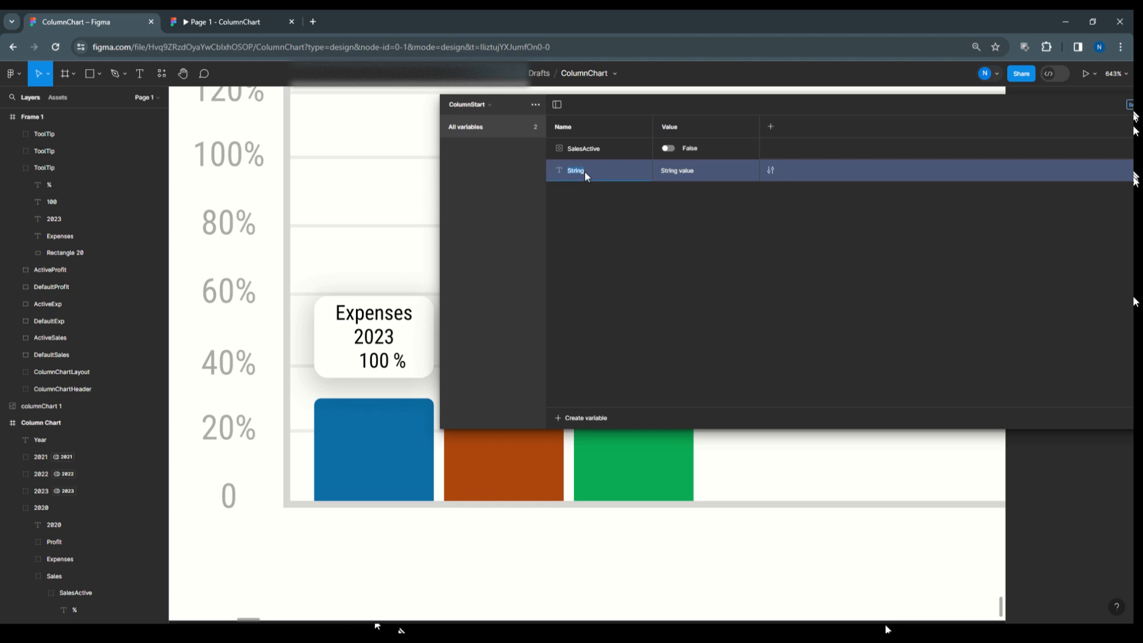
type("Sales")
right_click(598, 174)
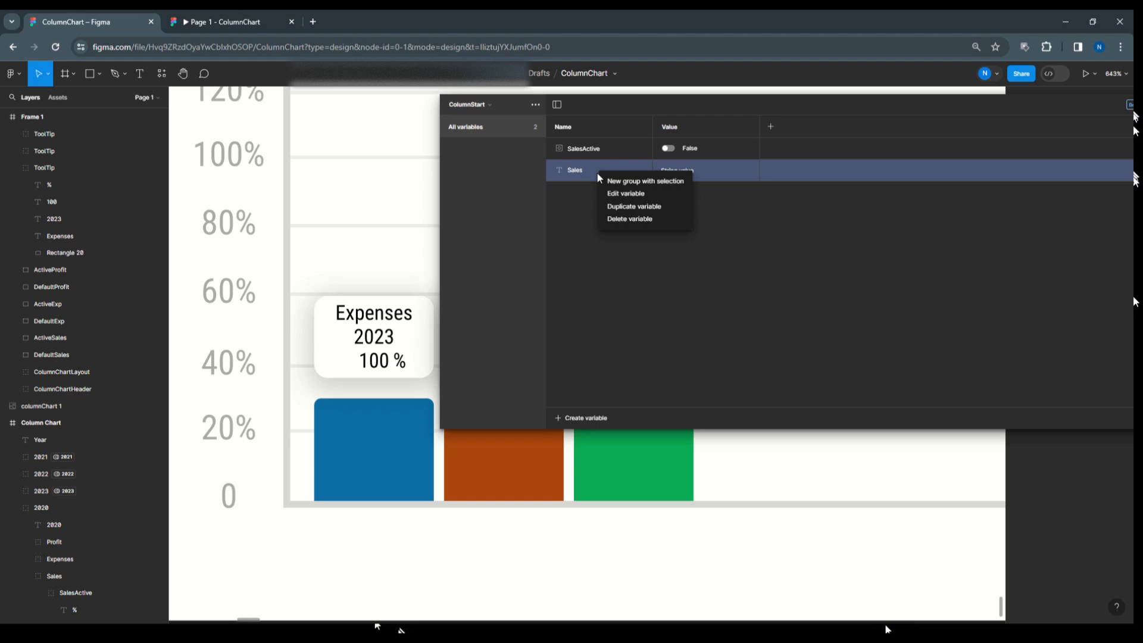
left_click(678, 344)
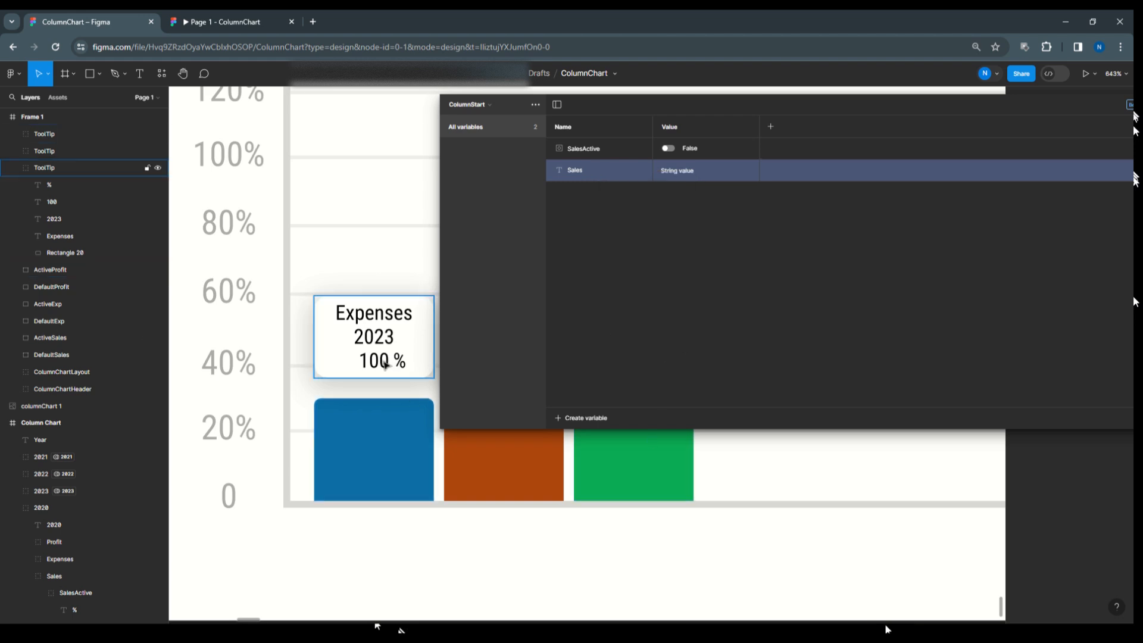
Step: Add a Number variable with value 0 to the collection and try to name it Sales
left_click(566, 419)
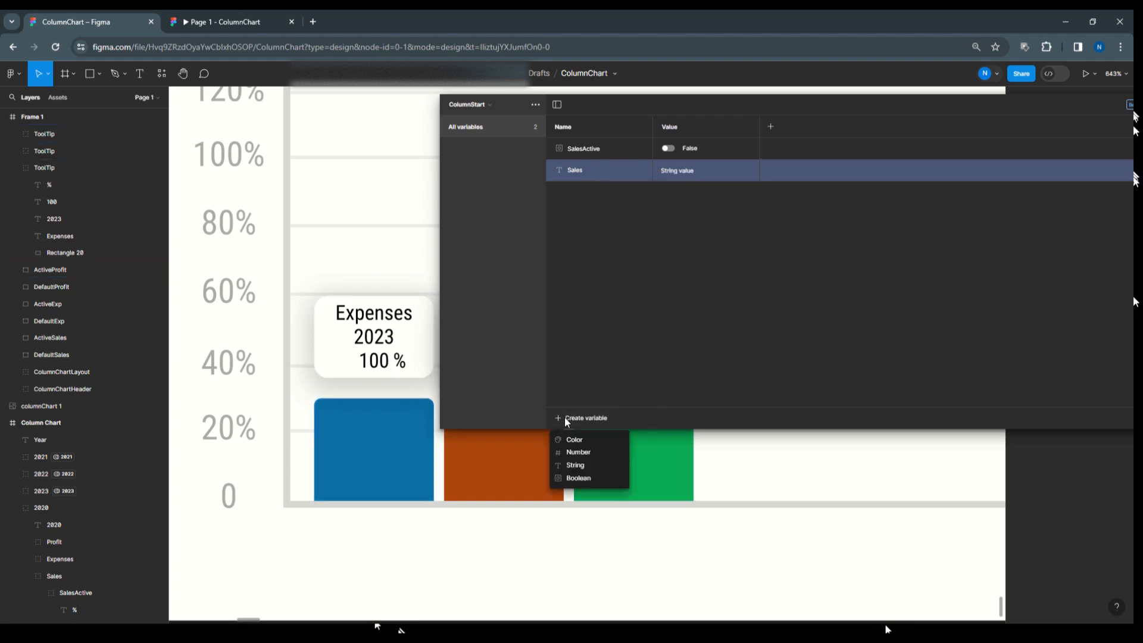
left_click(570, 452)
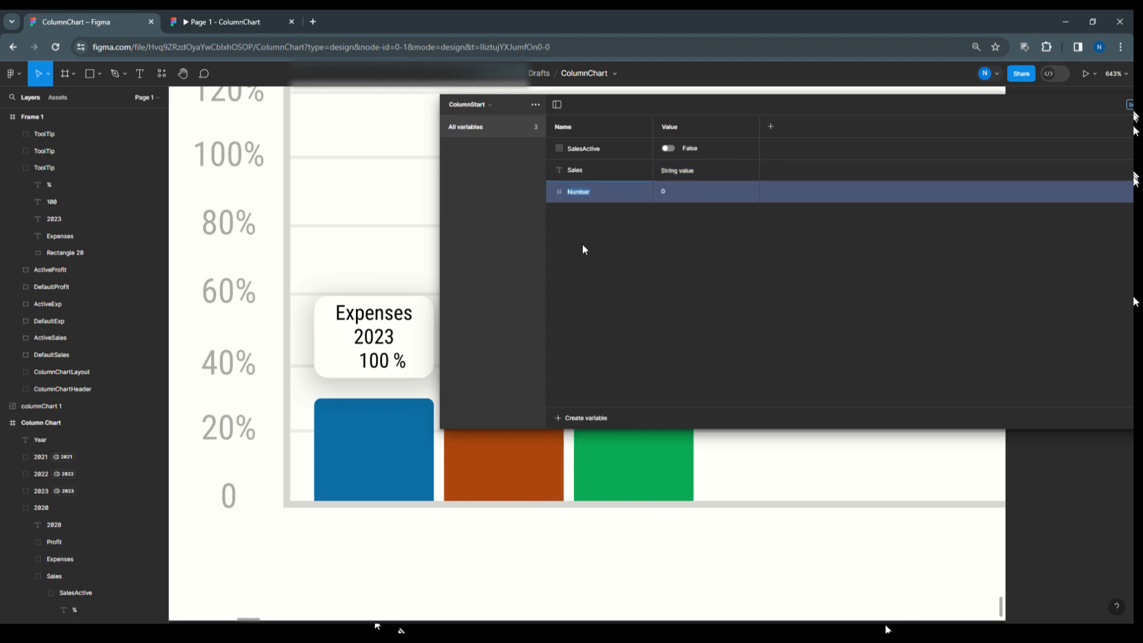
type("Sales")
Step: Duplicate the SalesActive Boolean variable in the ColumnStart collection
left_click(589, 146)
right_click(590, 146)
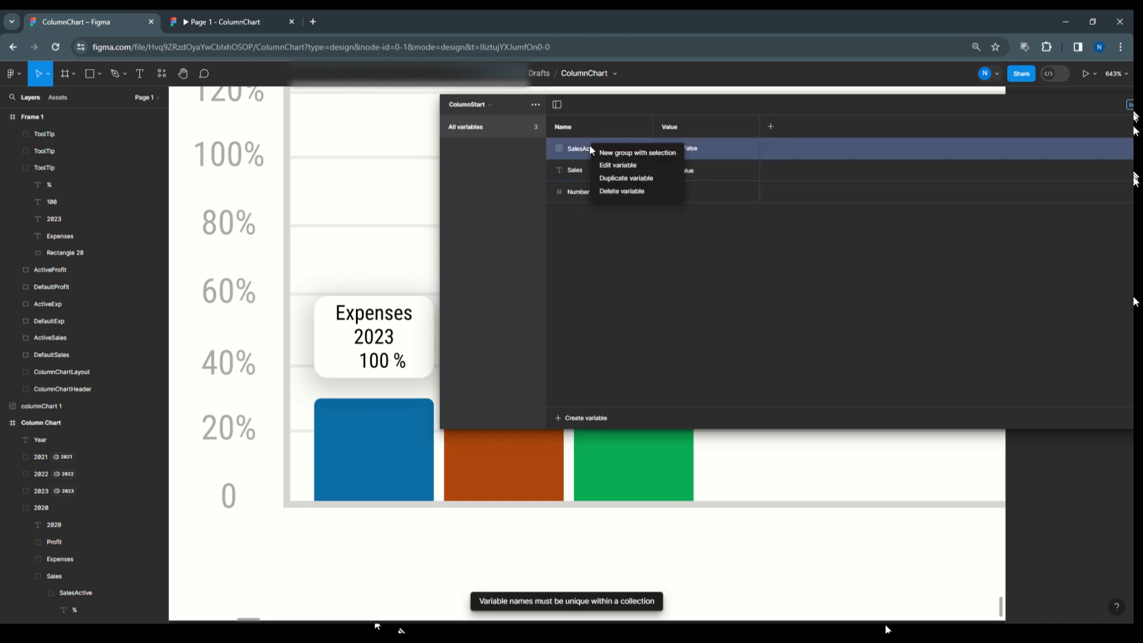
left_click(606, 181)
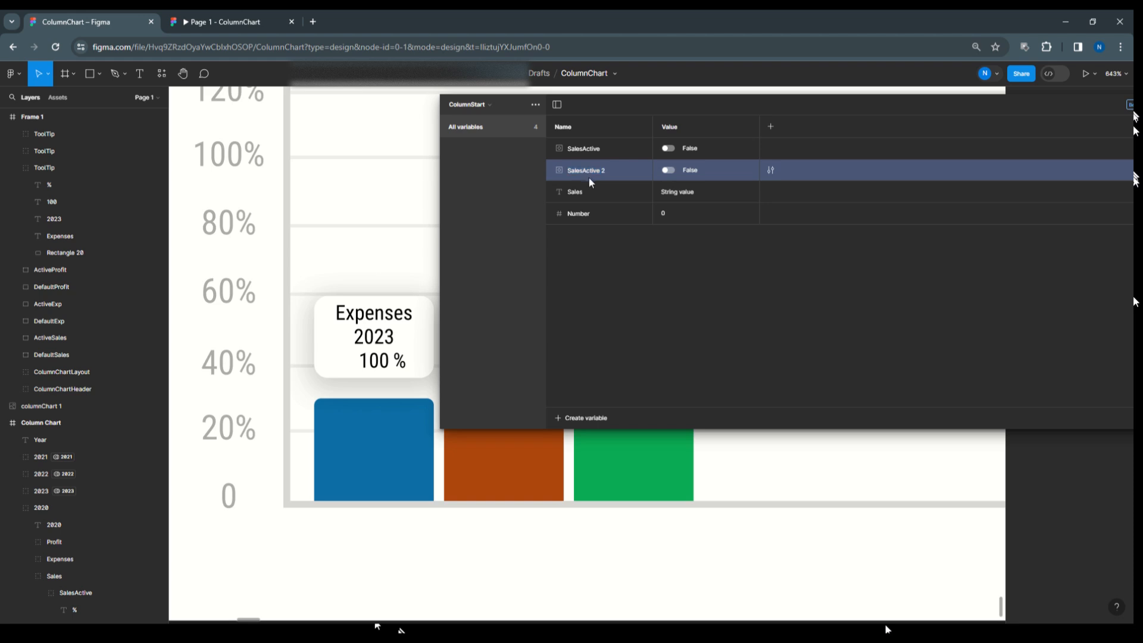
Step: Rename the duplicated Boolean variable as ExpensesActive and duplicate the Sales String variable under the name Expenses
key("BackSpace")
left_click(578, 194)
right_click(581, 193)
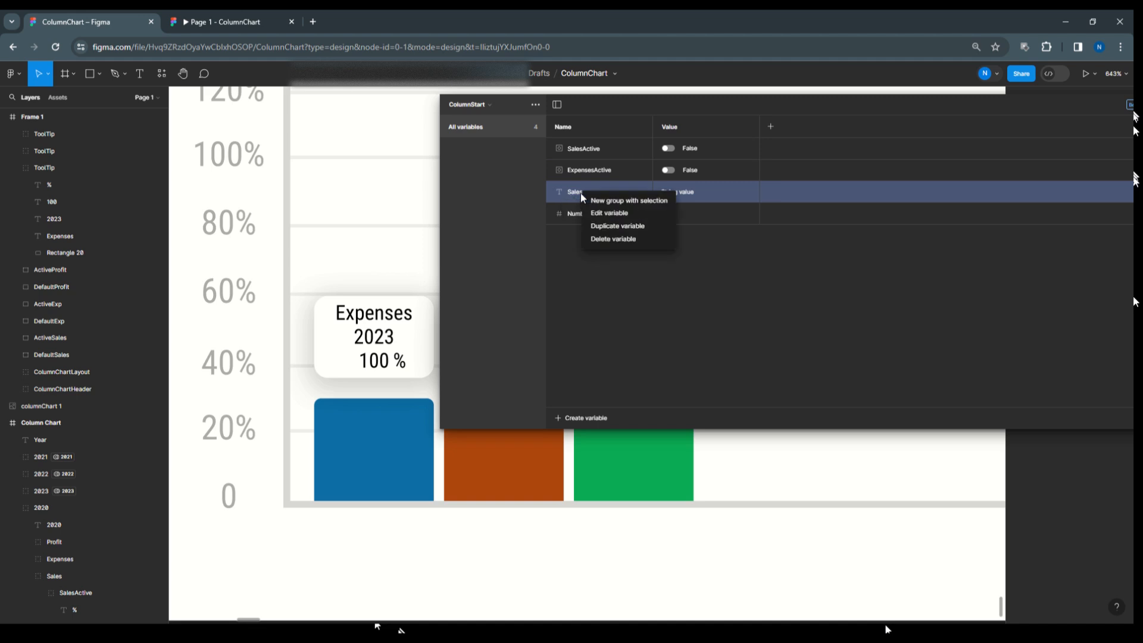
left_click(595, 223)
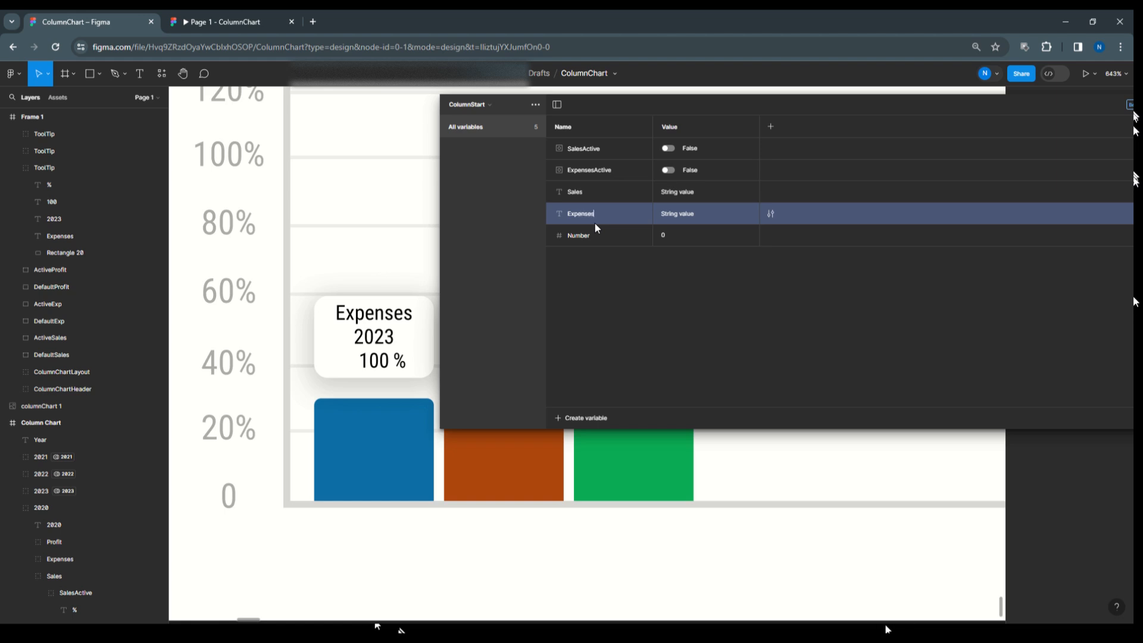
Step: Rename the Number variable as Sales% and duplicate it under the name Expenses%
left_click(589, 238)
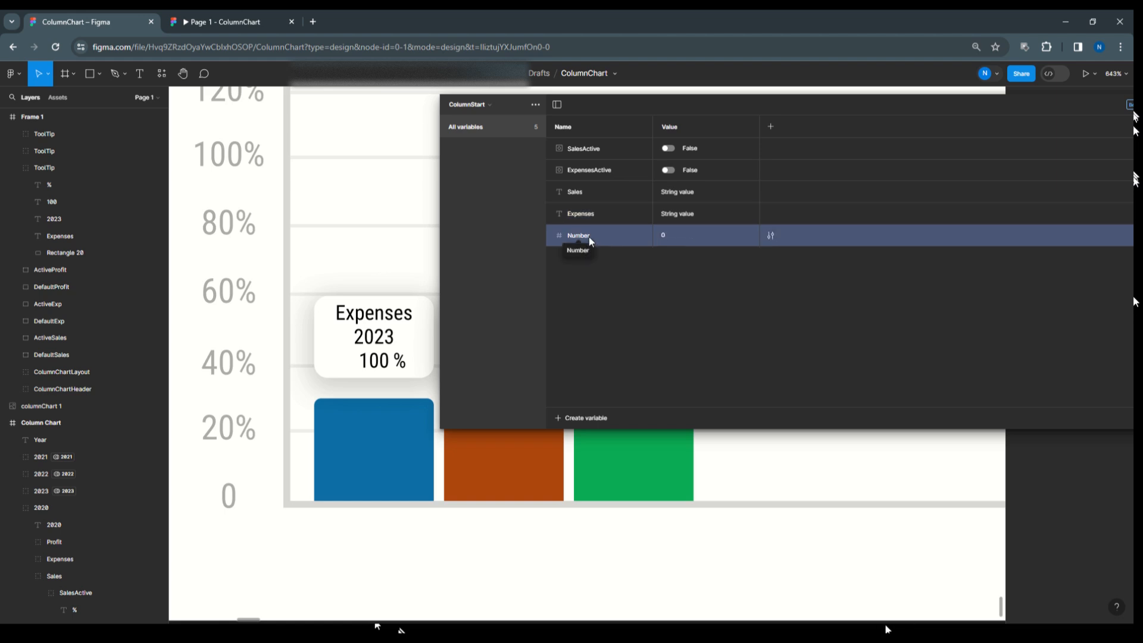
right_click(589, 239)
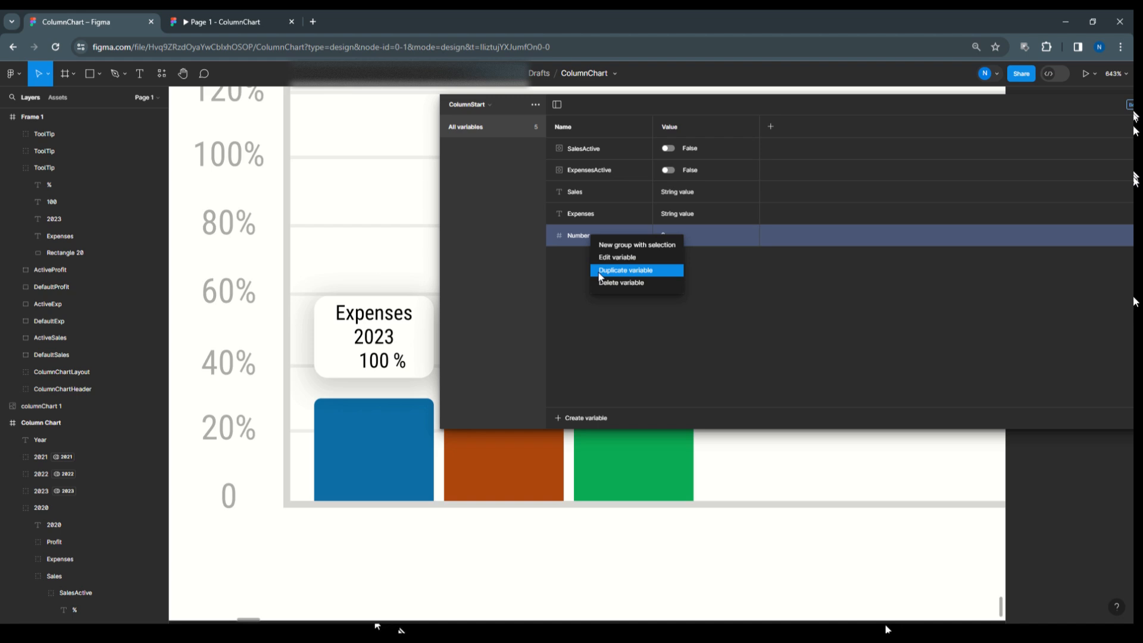
double_click(573, 237)
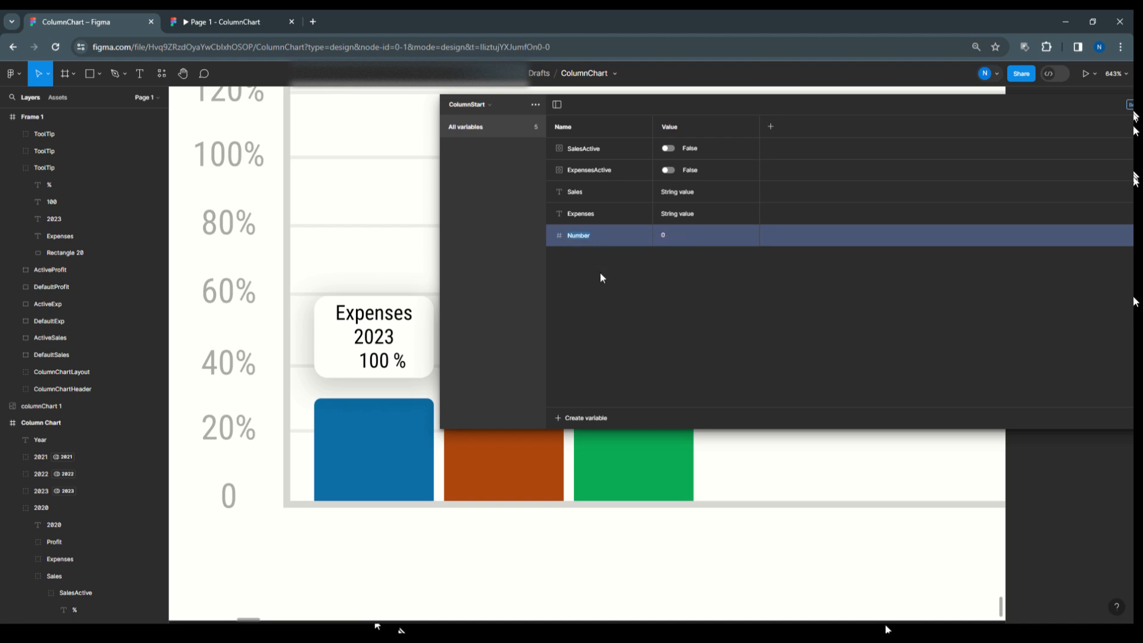
type("Sales%")
right_click(603, 236)
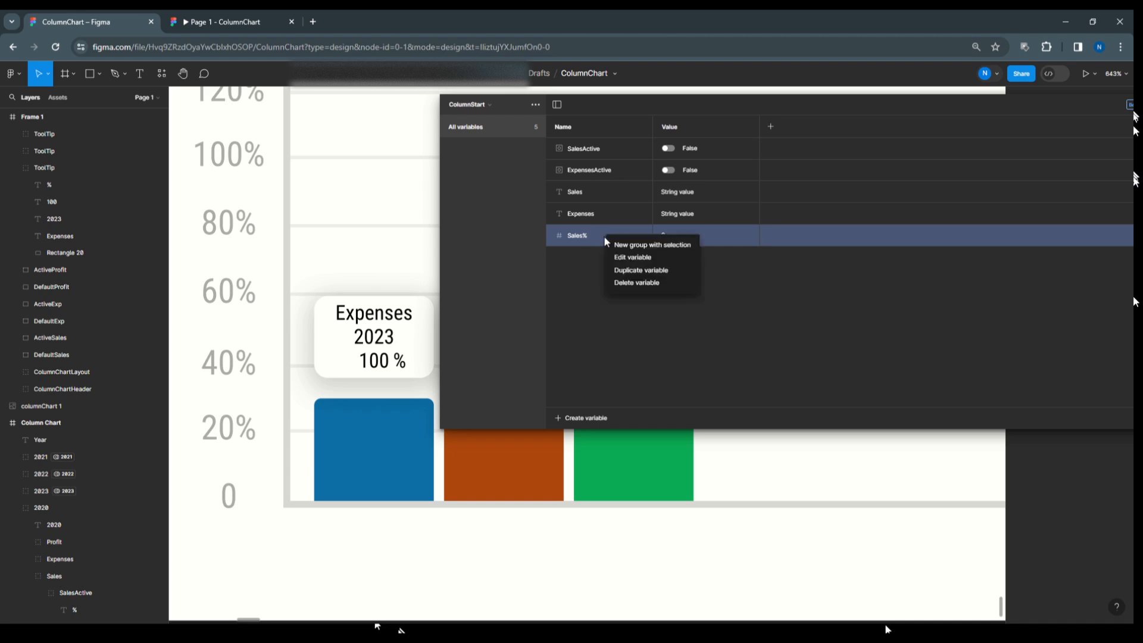
left_click(618, 271)
type("Expenses%")
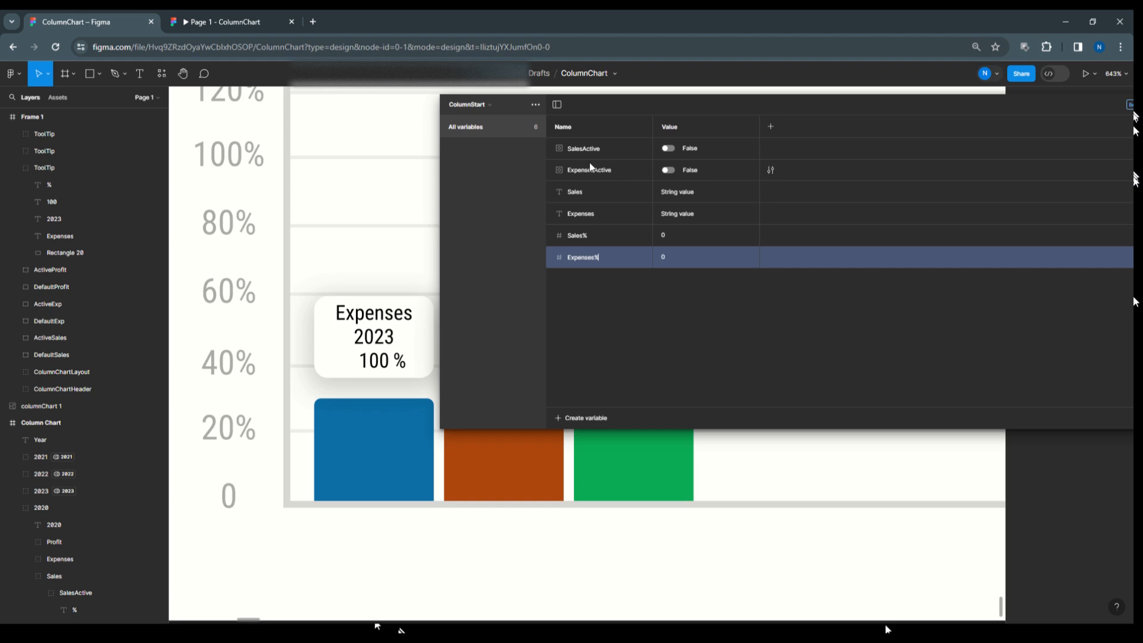
Step: Reorder the variables so that SalesActive, Sales and Sales% come first, followed by ExpensesActive, Expenses and Expenses%
left_click(620, 172)
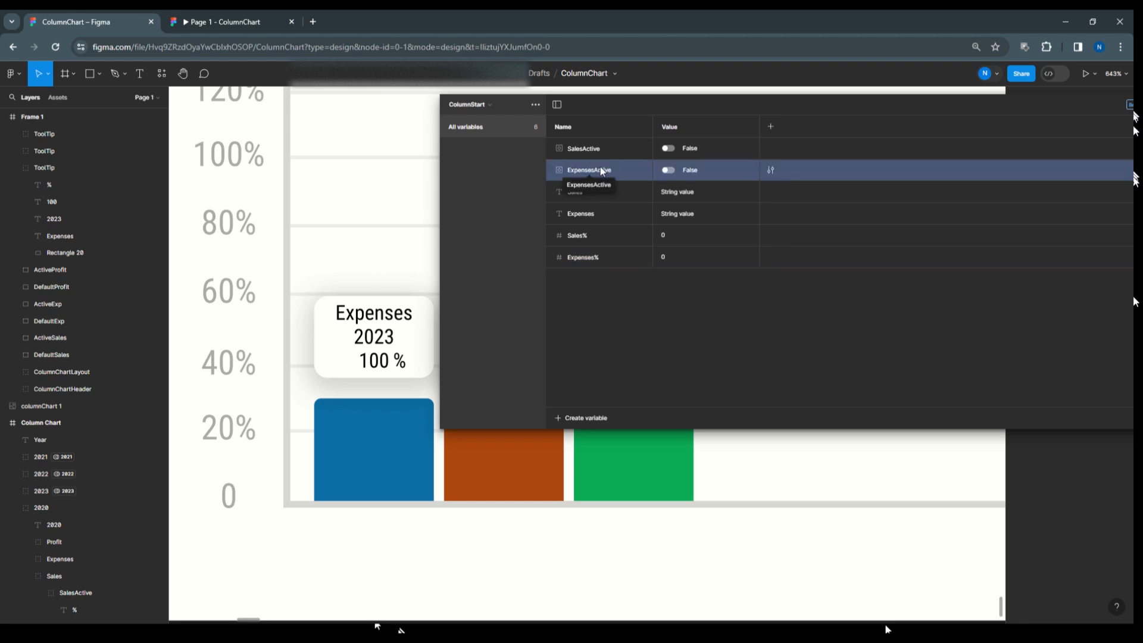
left_click_drag(603, 172, 602, 225)
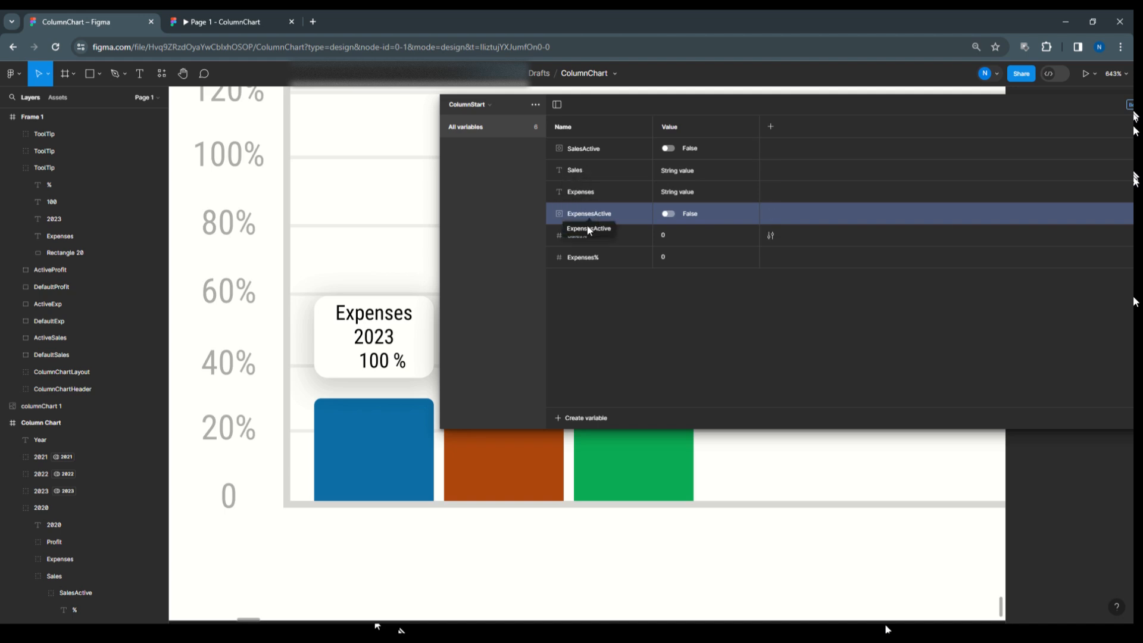
left_click(584, 191)
mouse_move(583, 188)
left_mouse_down()
mouse_move(595, 225)
mouse_move(581, 185)
left_mouse_up()
left_click(581, 235)
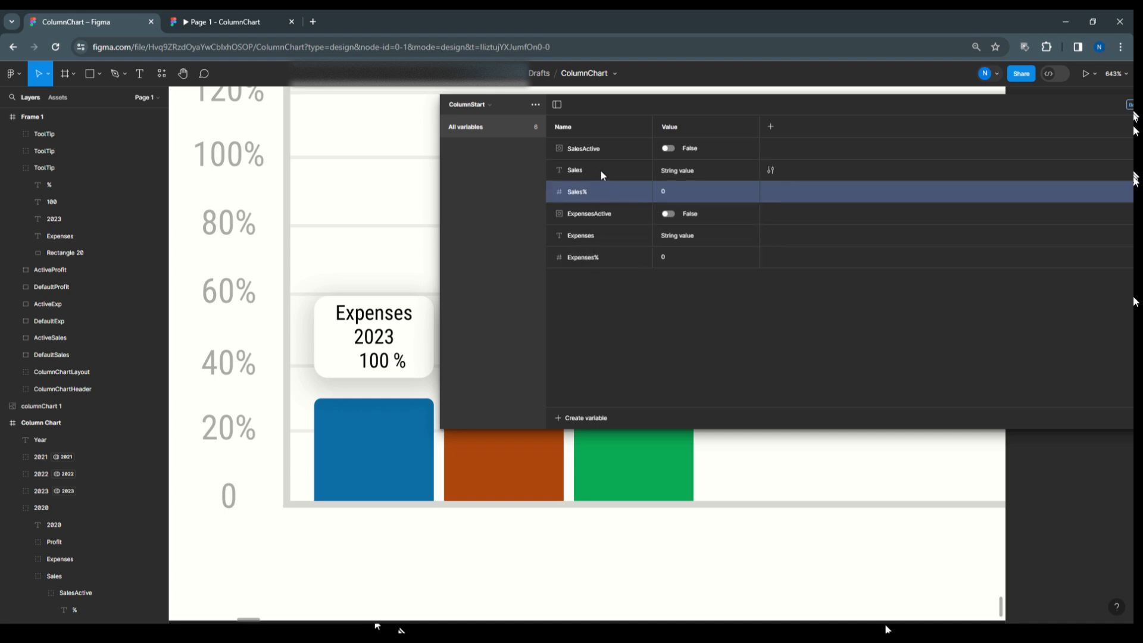
Step: Duplicate the ExpensesActive Boolean as ProfitActive and the Expenses String variable as Profit
left_click(586, 215)
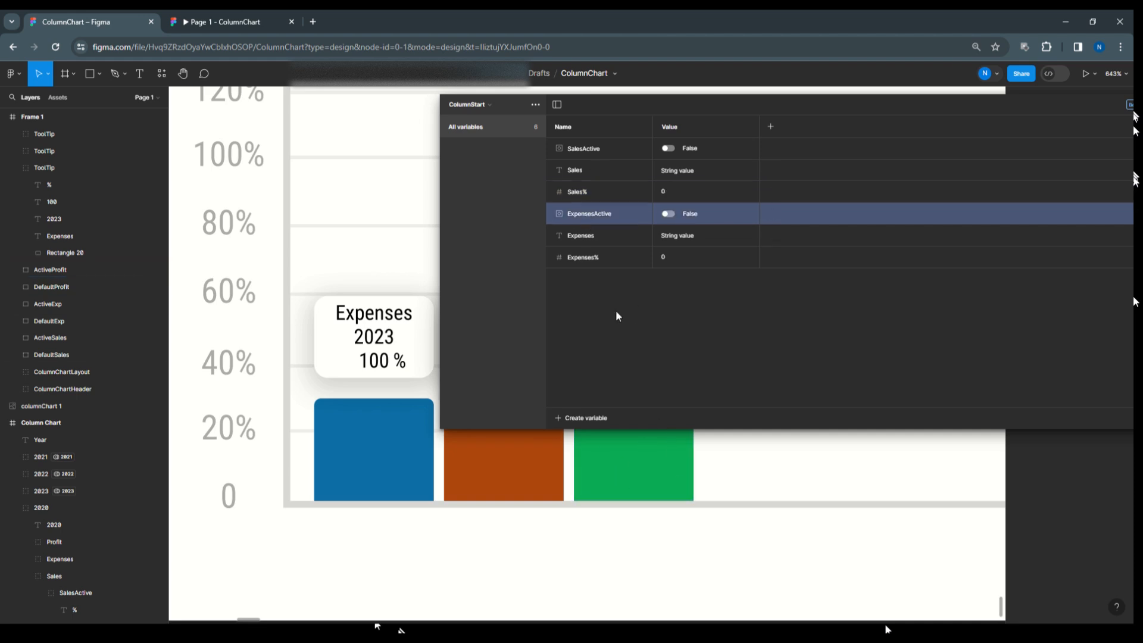
right_click(605, 216)
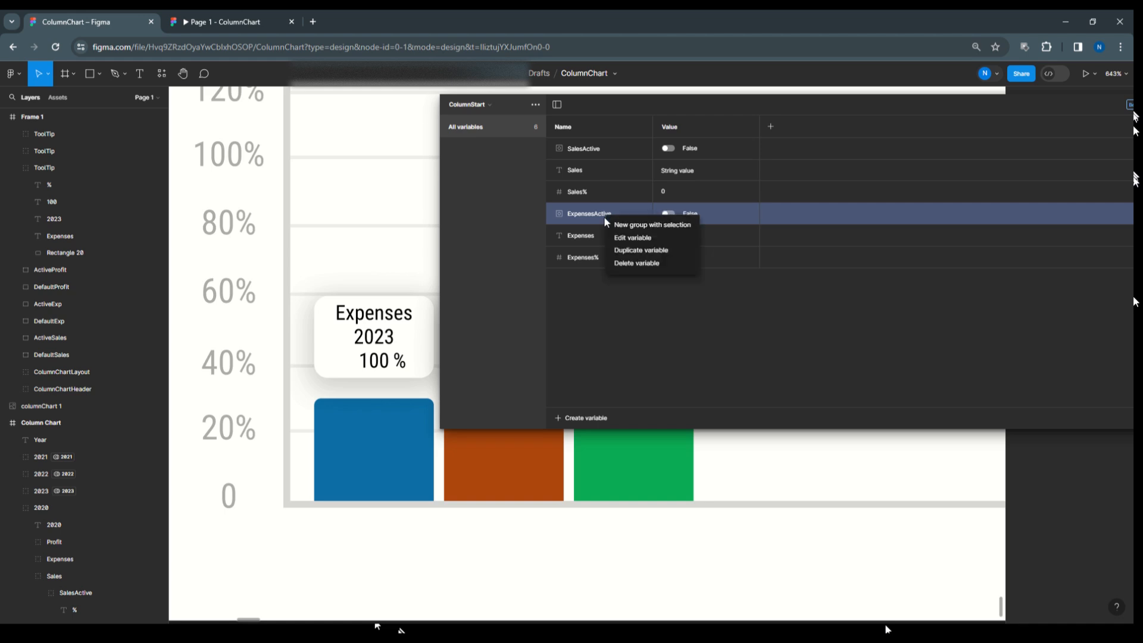
left_click(637, 250)
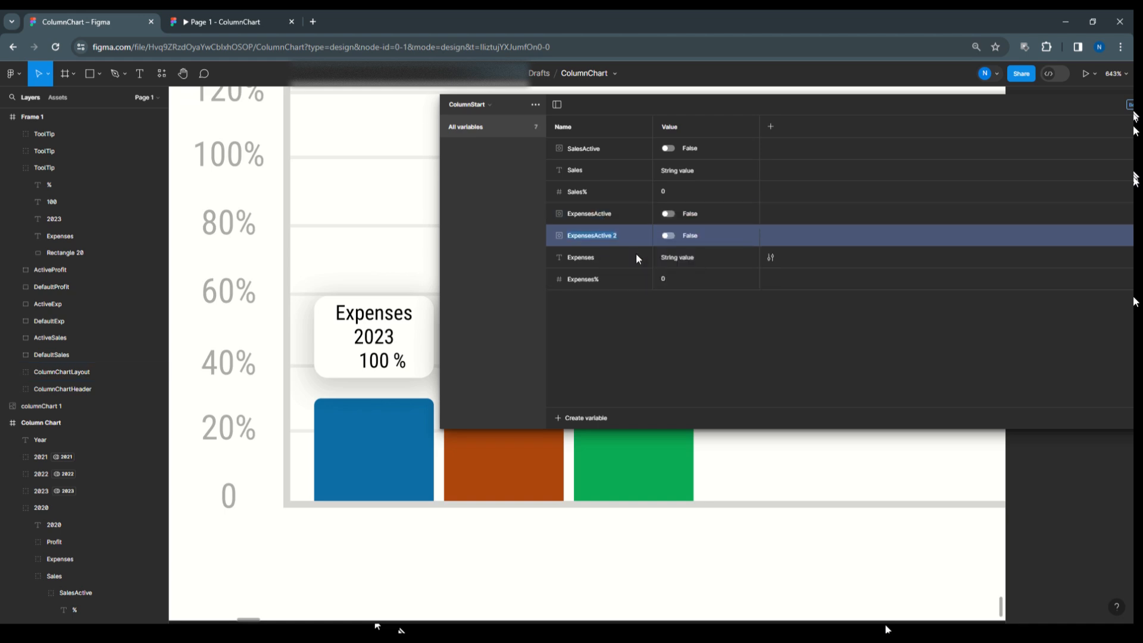
type("ProfitActive")
left_click(584, 259)
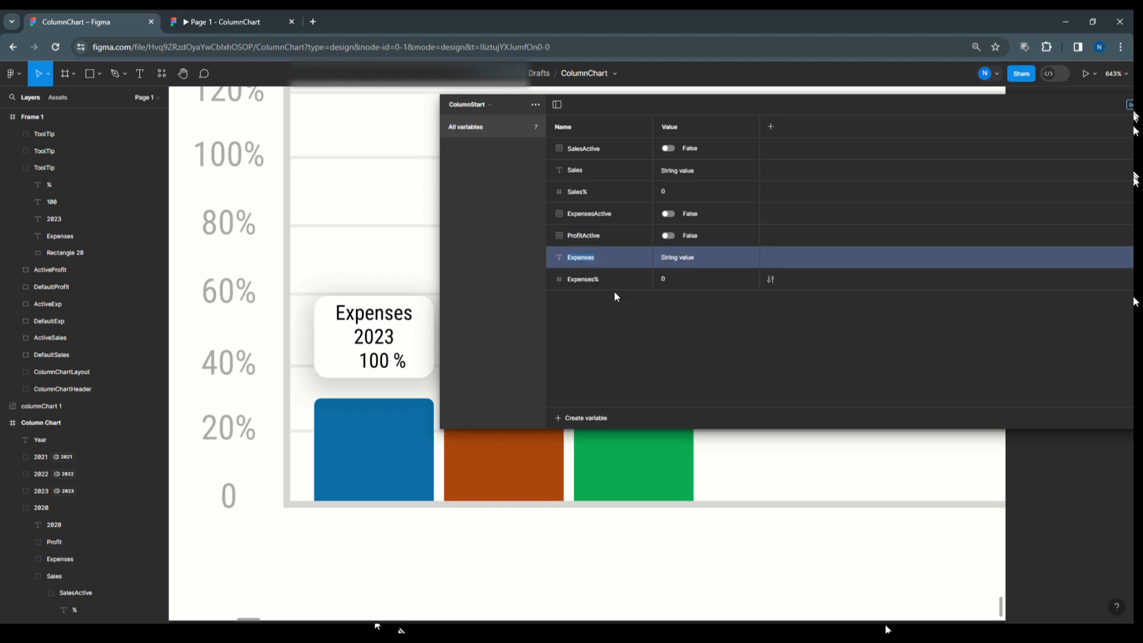
right_click(600, 261)
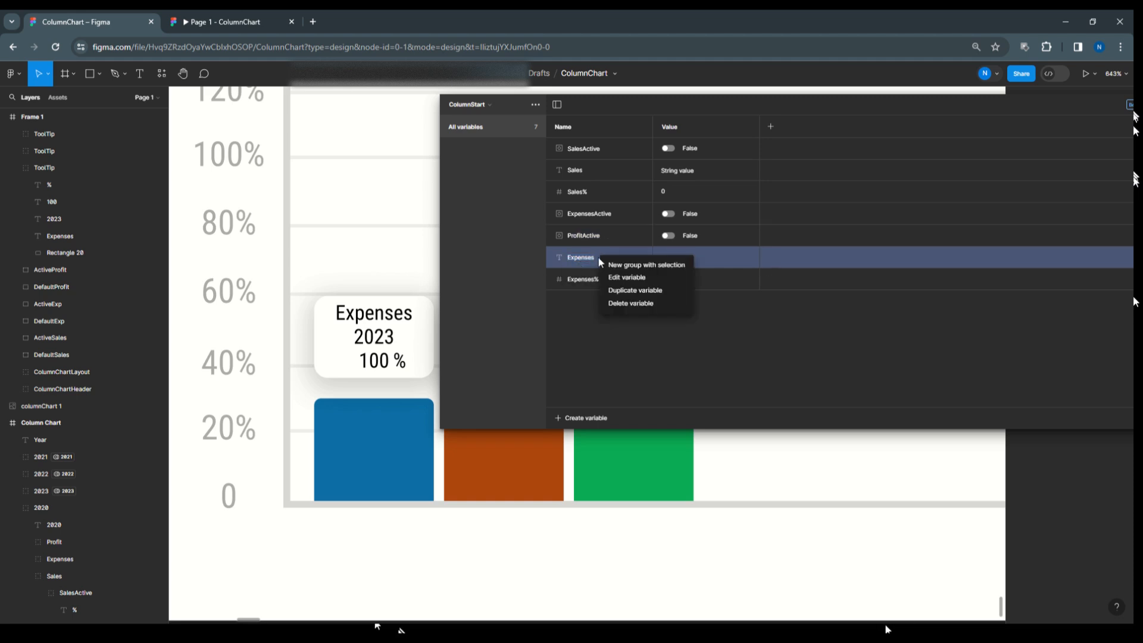
left_click(605, 290)
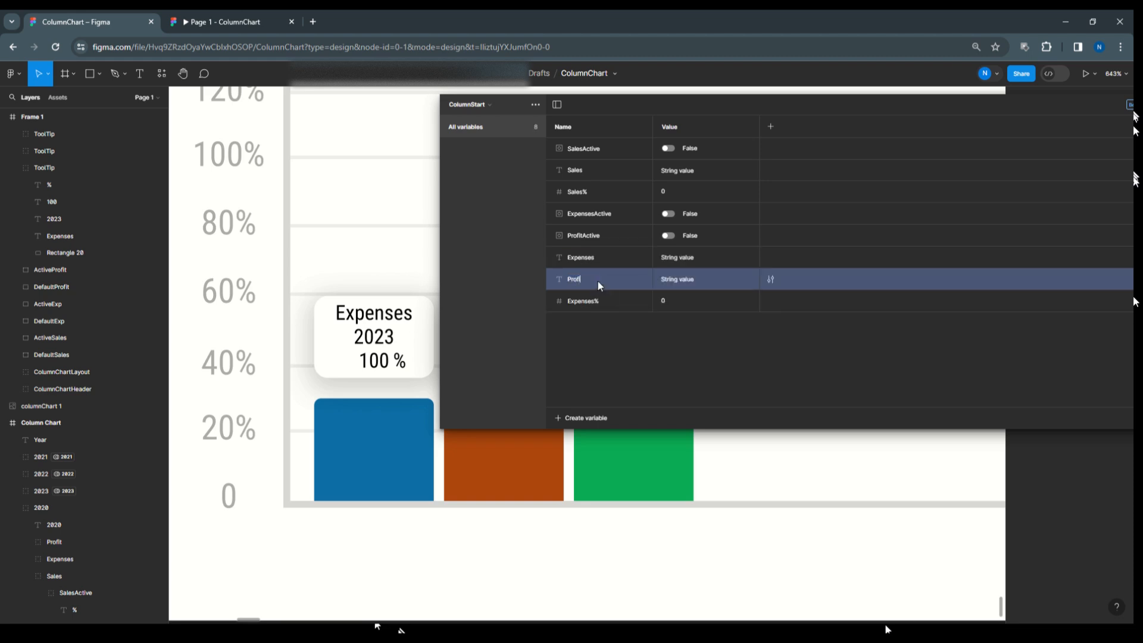
Step: Duplicate the Expenses% Number variable and try to name the copy Profit
left_click(582, 304)
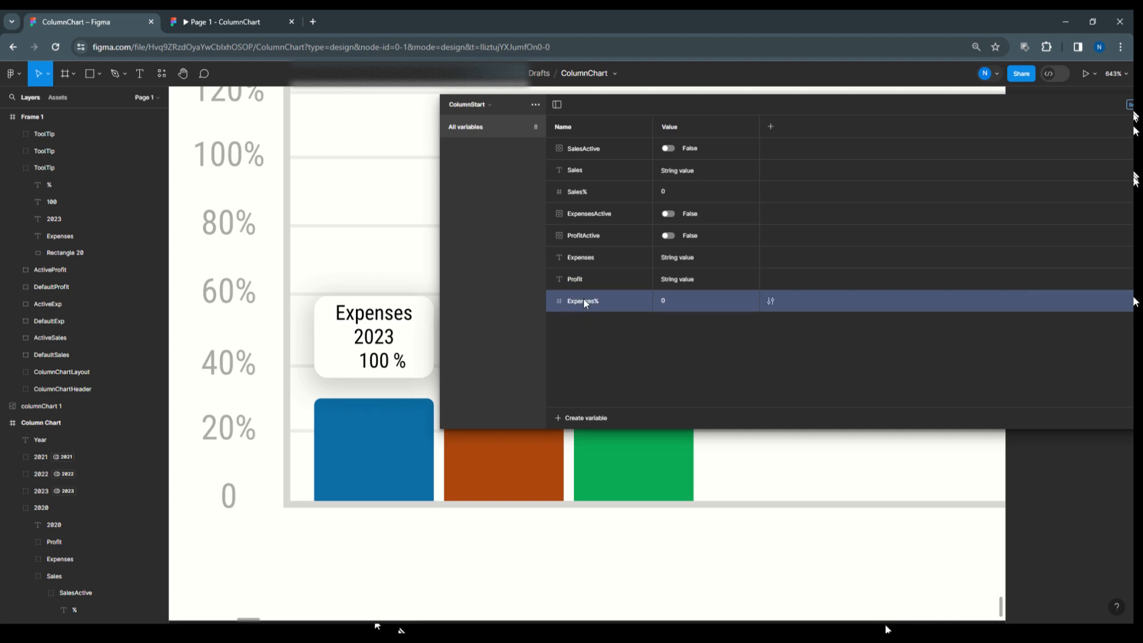
right_click(583, 301)
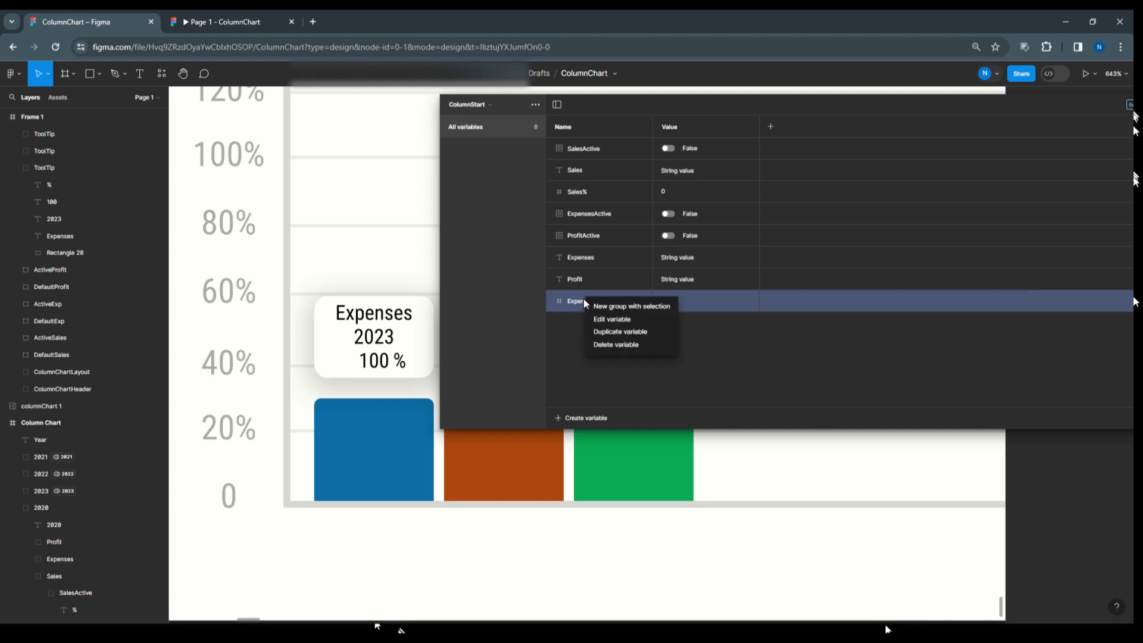
left_click(597, 333)
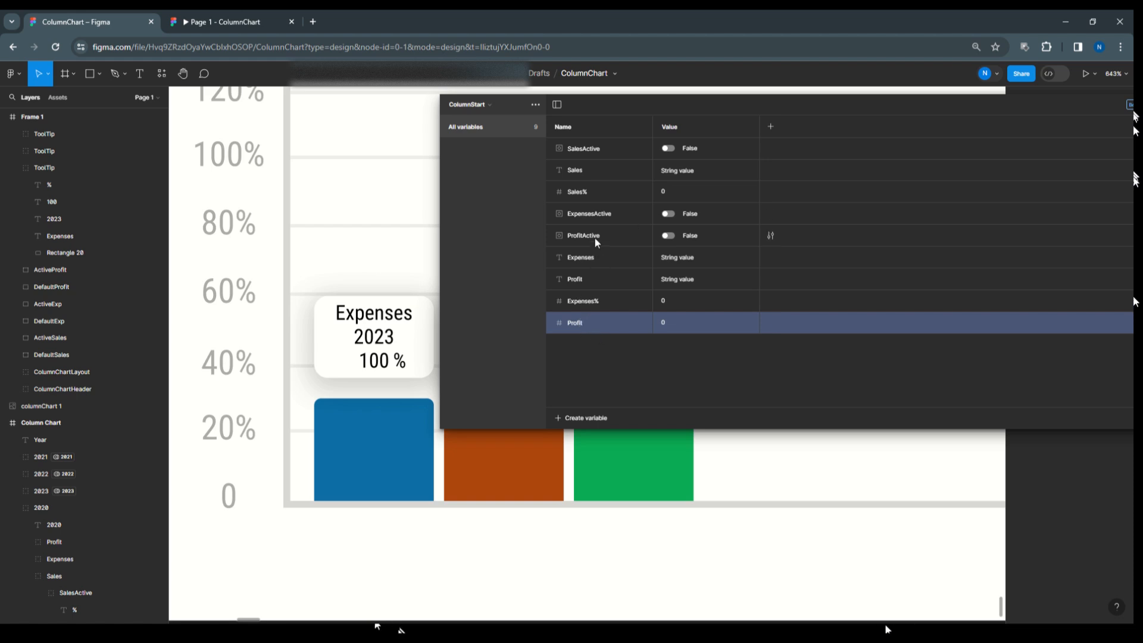
Step: Reorder the variables so that ExpensesActive, Expenses and Expenses% sit together above ProfitActive and Profit
left_click(610, 234)
left_click_drag(608, 234, 606, 269)
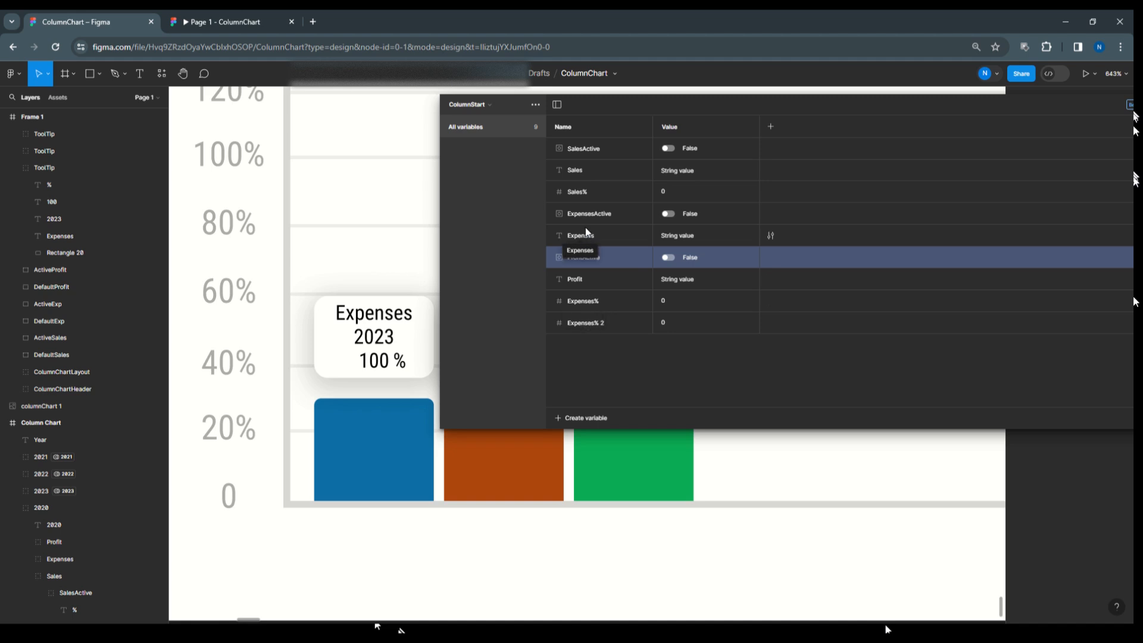
left_click(611, 213)
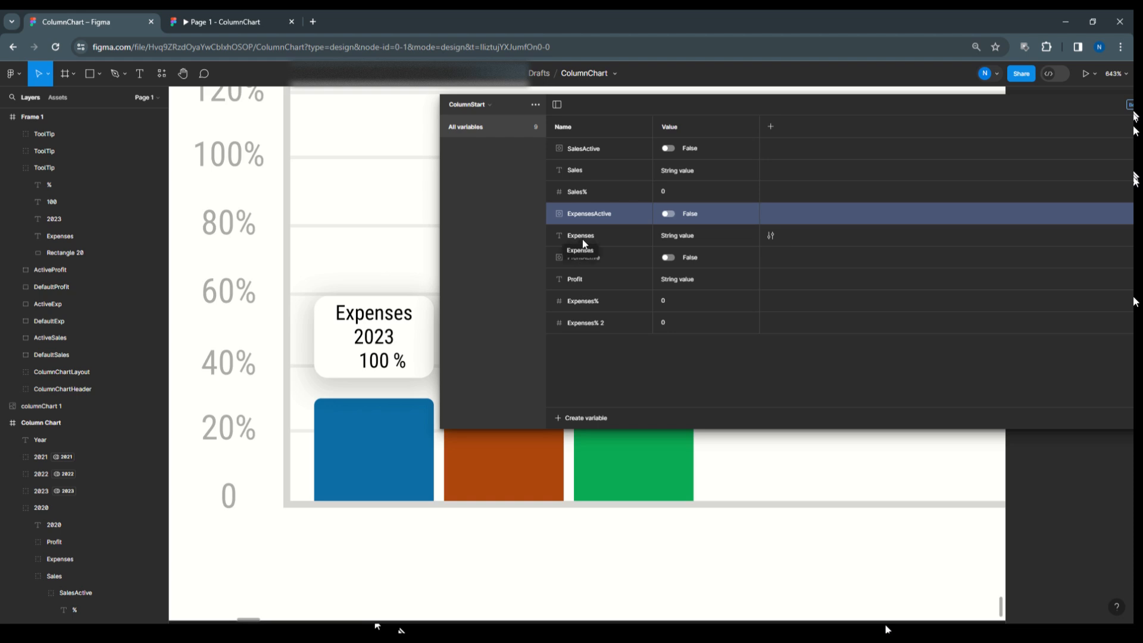
left_click(587, 304)
left_click_drag(584, 301, 592, 245)
Step: Rename the duplicated Expenses% Number variable as Profit%
left_click(597, 325)
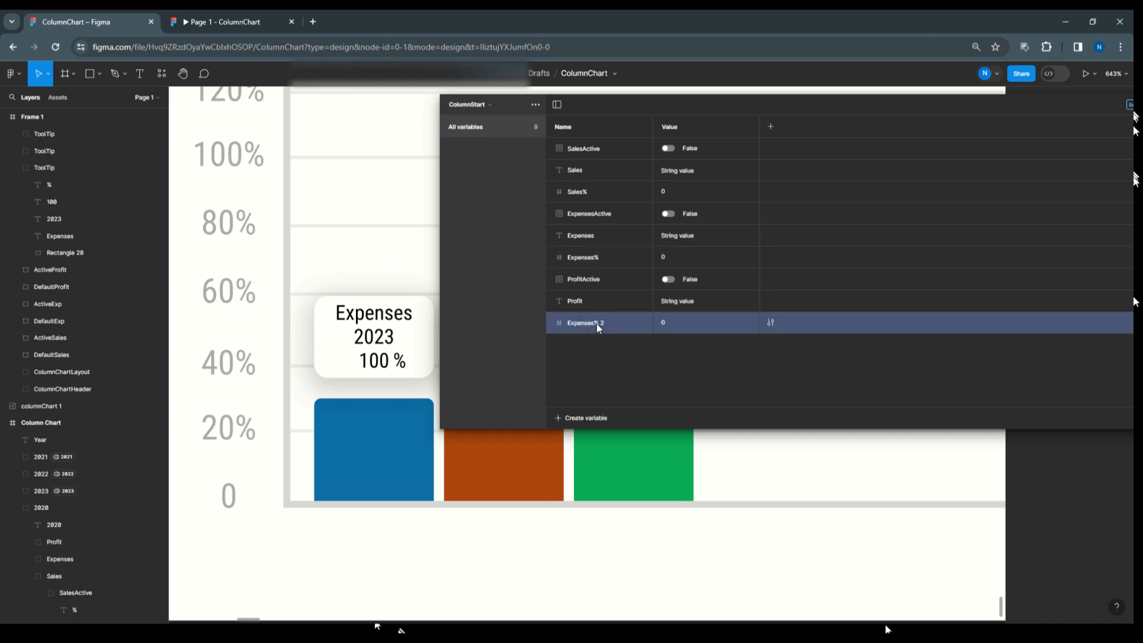
type("Prof")
key("Return")
Step: Add a String variable named Year to the ColumnStart collection and set its value to 2020
left_click(597, 417)
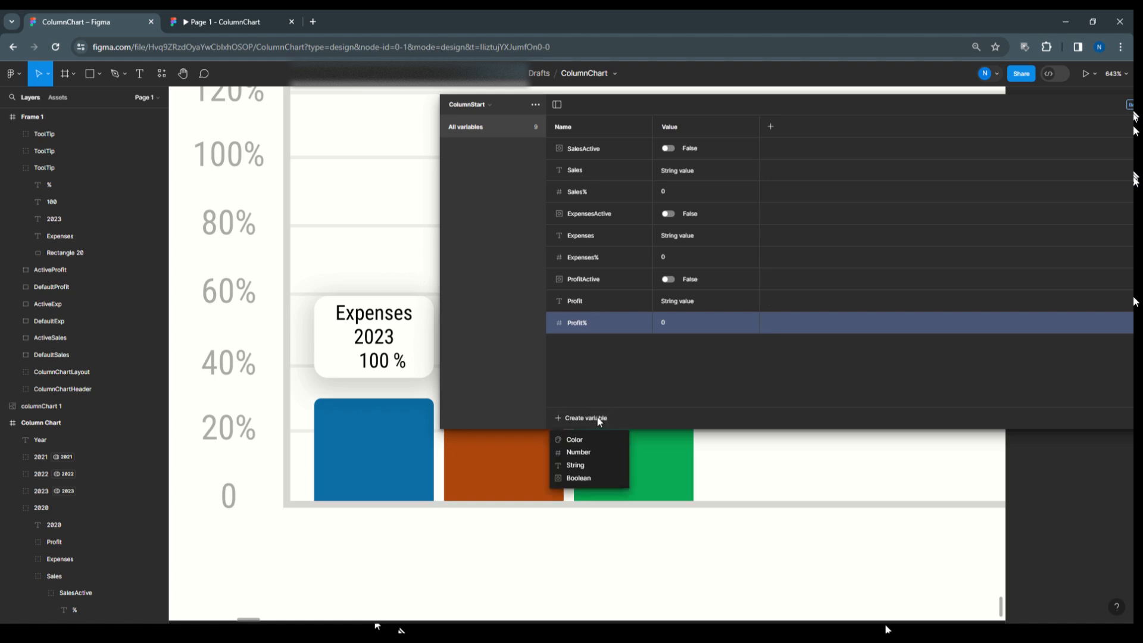
left_click(570, 460)
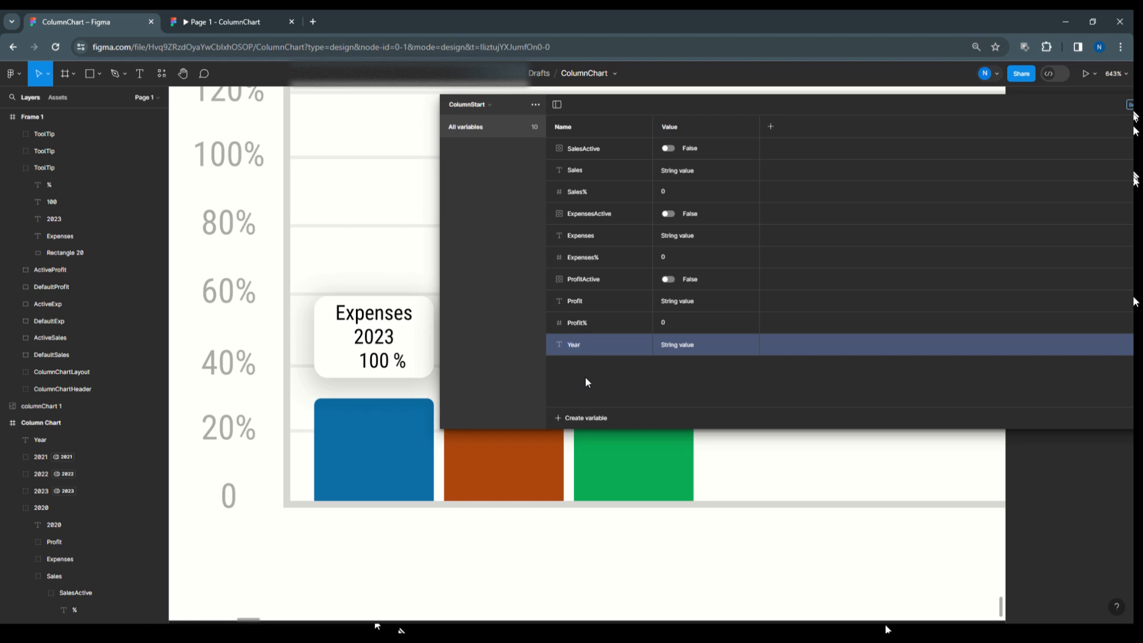
left_click_drag(788, 103, 512, 157)
double_click(465, 406)
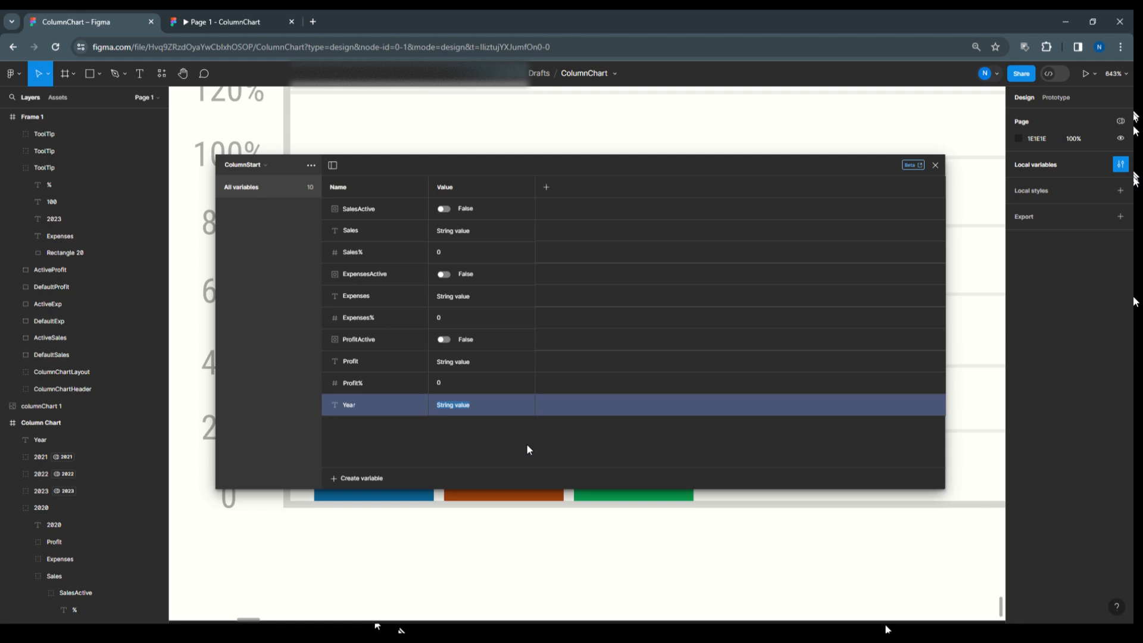
type("2020")
Step: Set the values of the Sales, Expenses and Profit String variables to Sales, Expenses and Profit respectively
left_click_drag(423, 171, 487, 177)
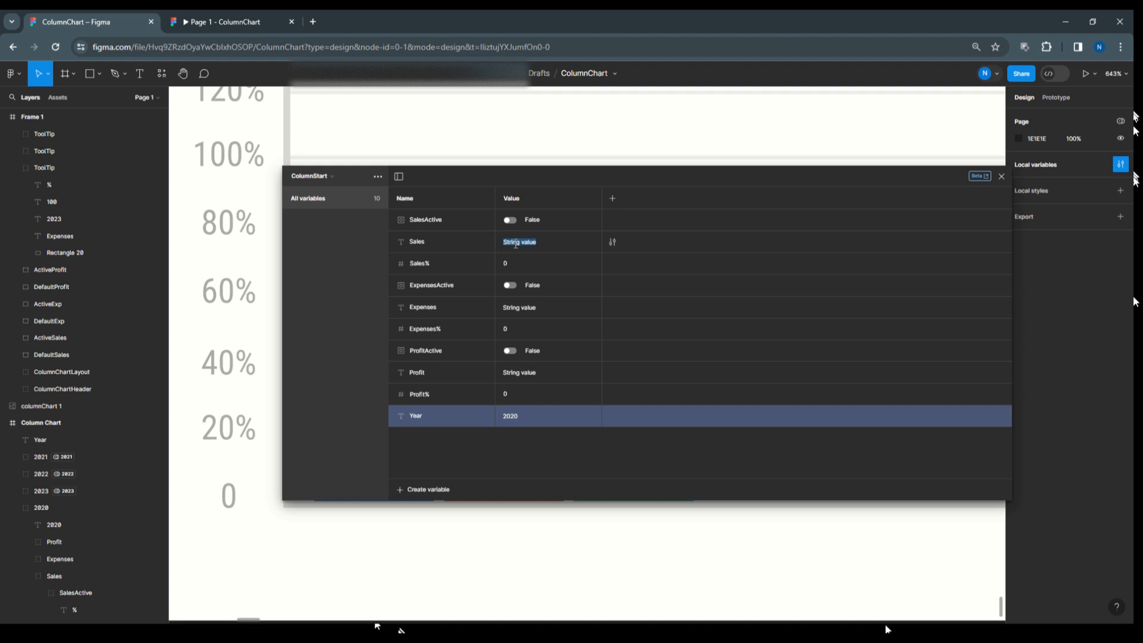
left_click(546, 242)
left_click_drag(546, 242, 503, 240)
left_click_drag(536, 176, 672, 155)
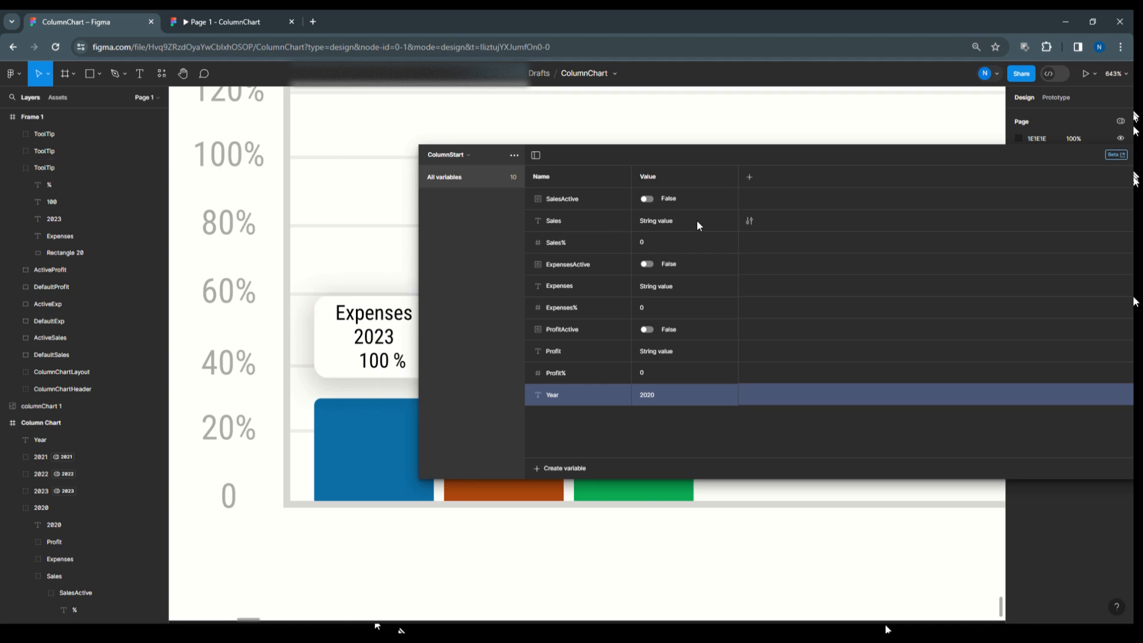
left_click(677, 220)
type("Sales")
left_click(650, 289)
left_click(559, 291)
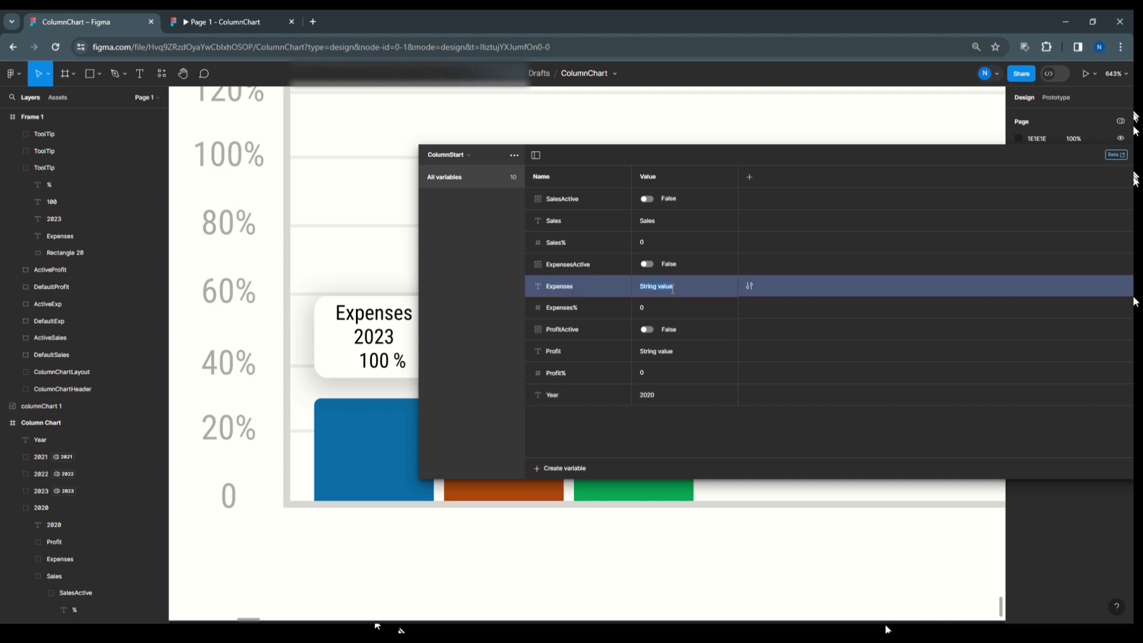
type("Expenses")
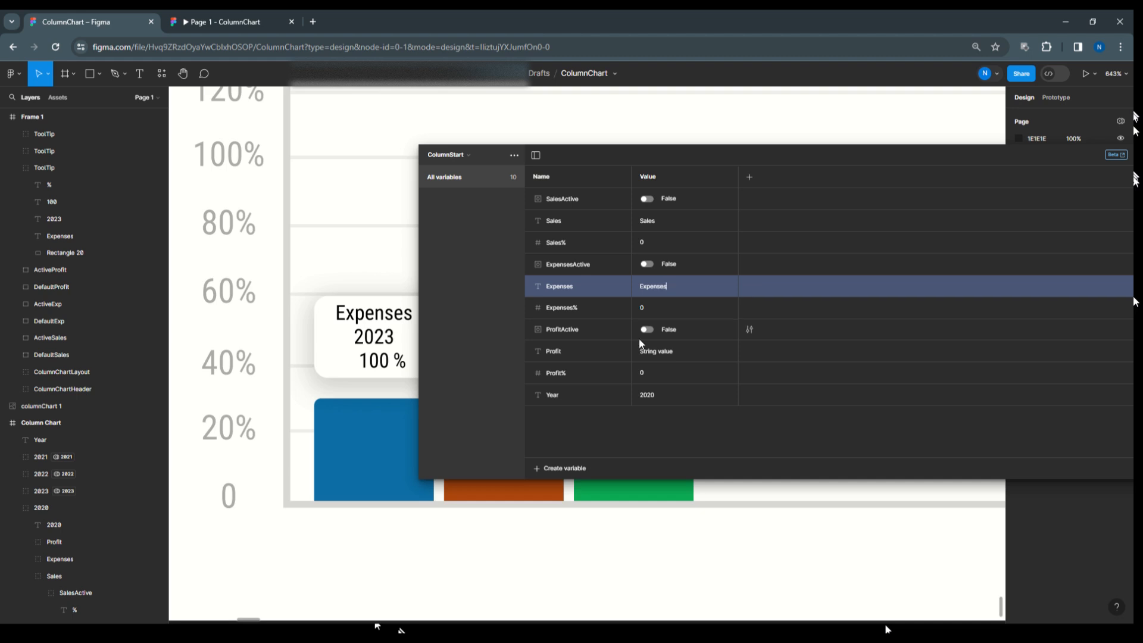
left_click(660, 351)
type("Profit")
Step: Set the Number variables' values to 30 for Sales%, 10 for Expenses% and 20 for Profit%
left_click(647, 244)
type("2")
left_click(650, 308)
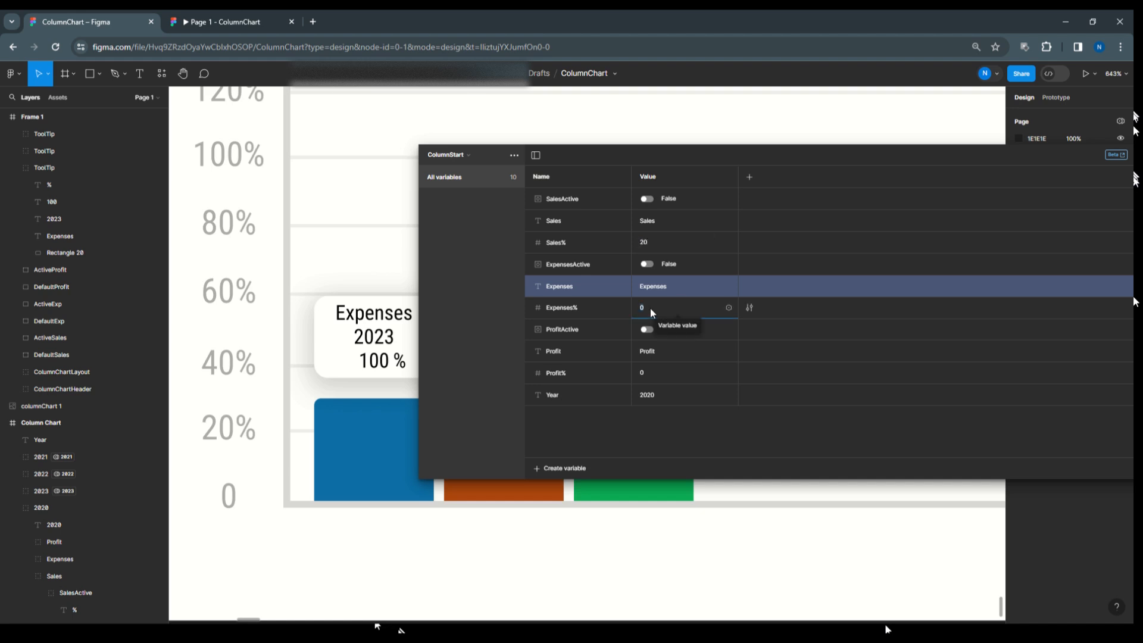
type("1")
left_click(650, 375)
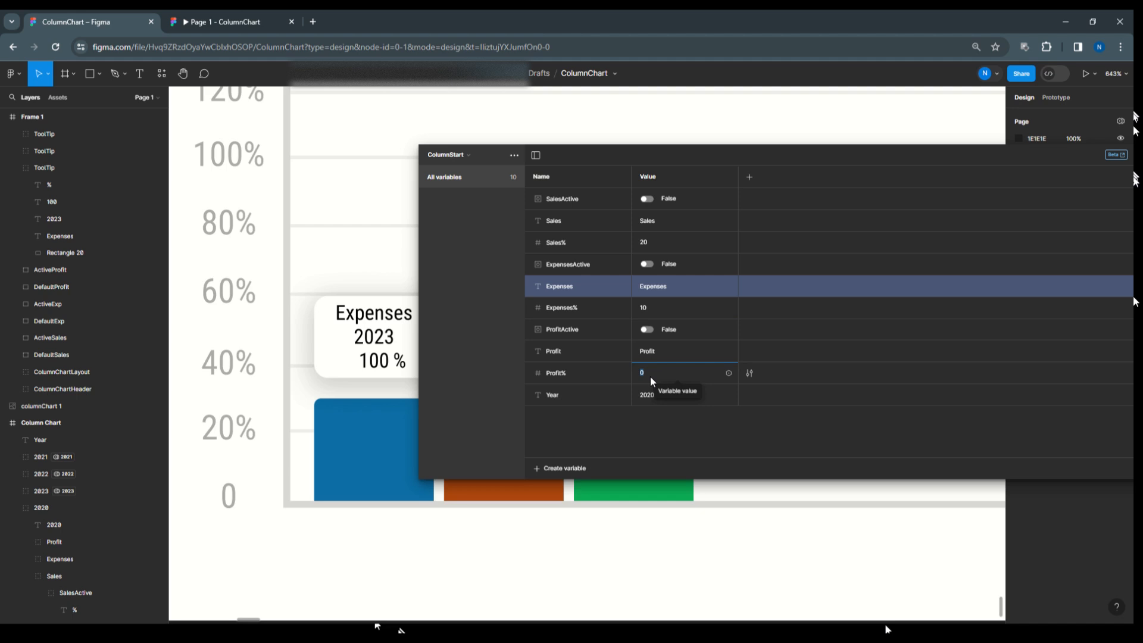
type("20")
left_click(642, 244)
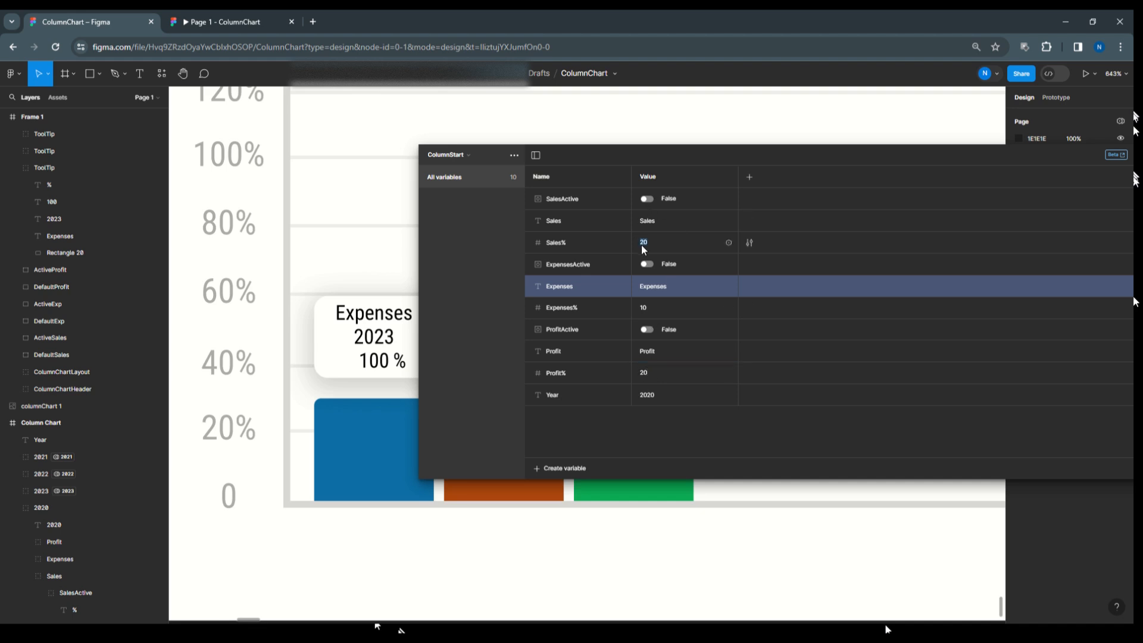
type("30")
Step: Add a second variable mode to the ColumnStart collection and rename the first mode as 2020
left_click_drag(645, 152, 438, 175)
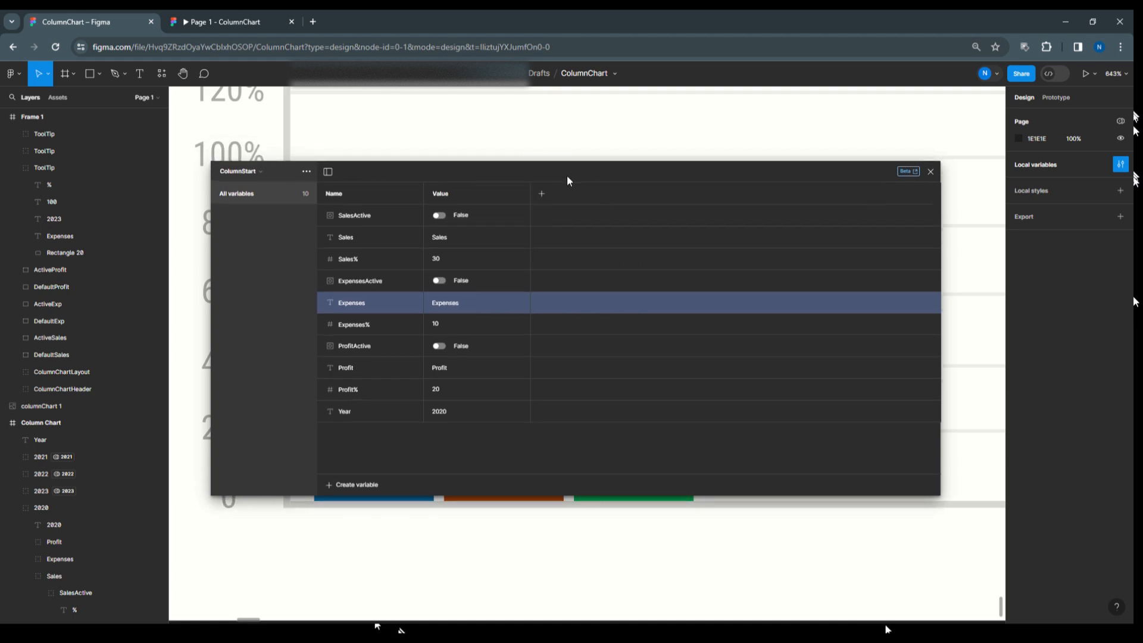
left_click(542, 194)
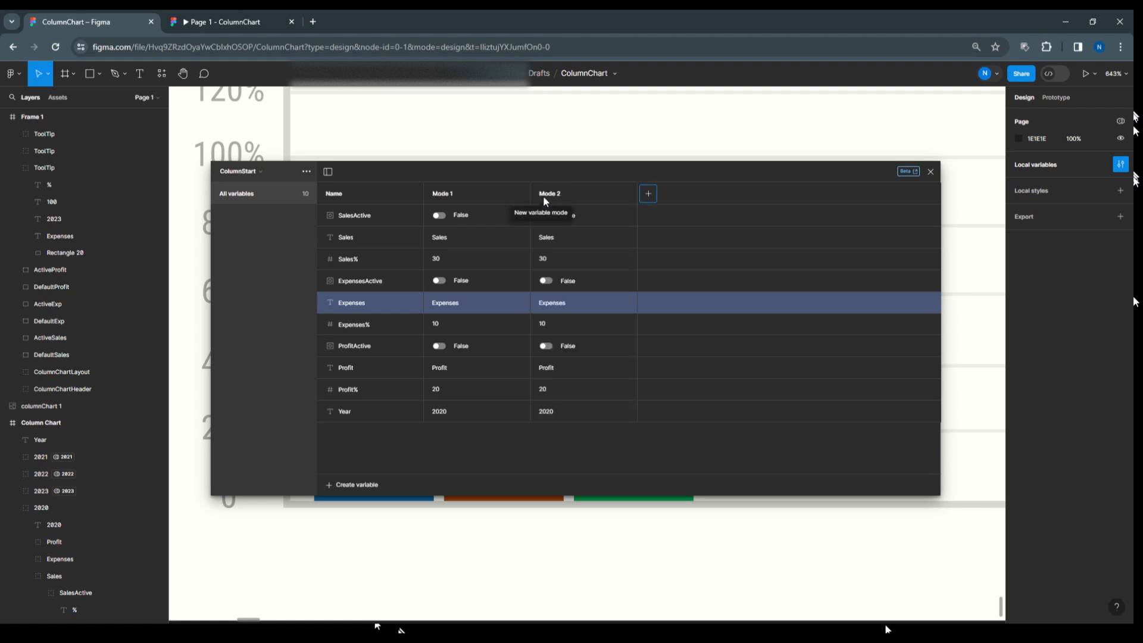
double_click(458, 194)
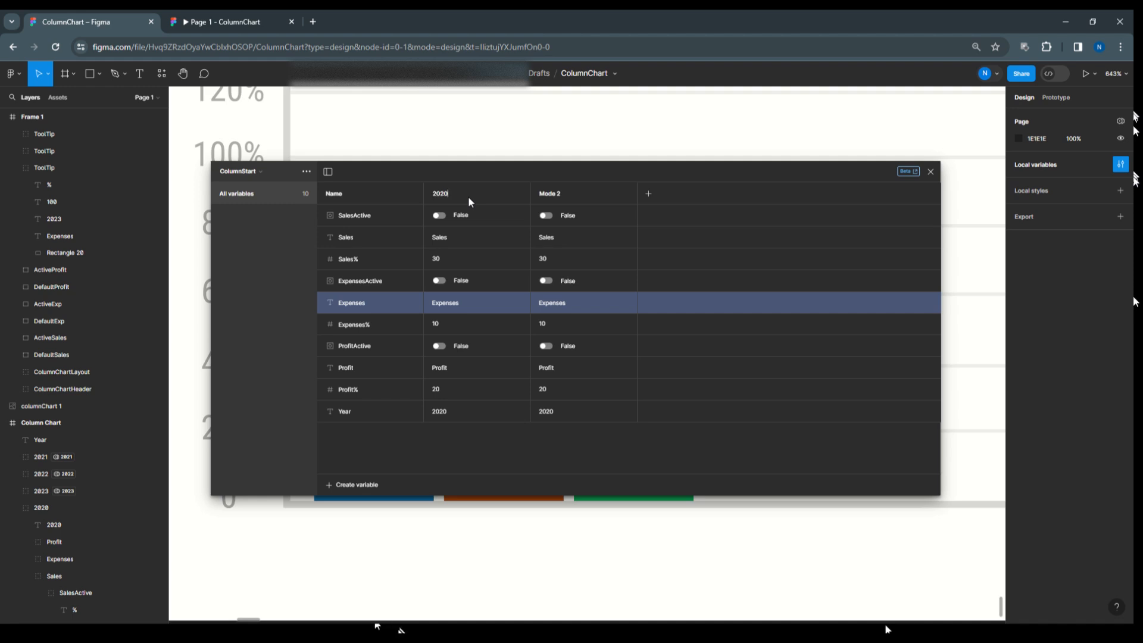
Step: Rename the second mode as 2021 and set its Sales% to 50, Expenses% to 20, Profit% to 60 and Year to 2021
double_click(559, 195)
type("2021")
left_click(545, 259)
type("5")
type("20")
type("6")
left_click(558, 411)
type("2011")
Step: Add a third mode named 2022 with Sales% set to 70, Expenses% to 30 and Profit% to 50
left_click(649, 194)
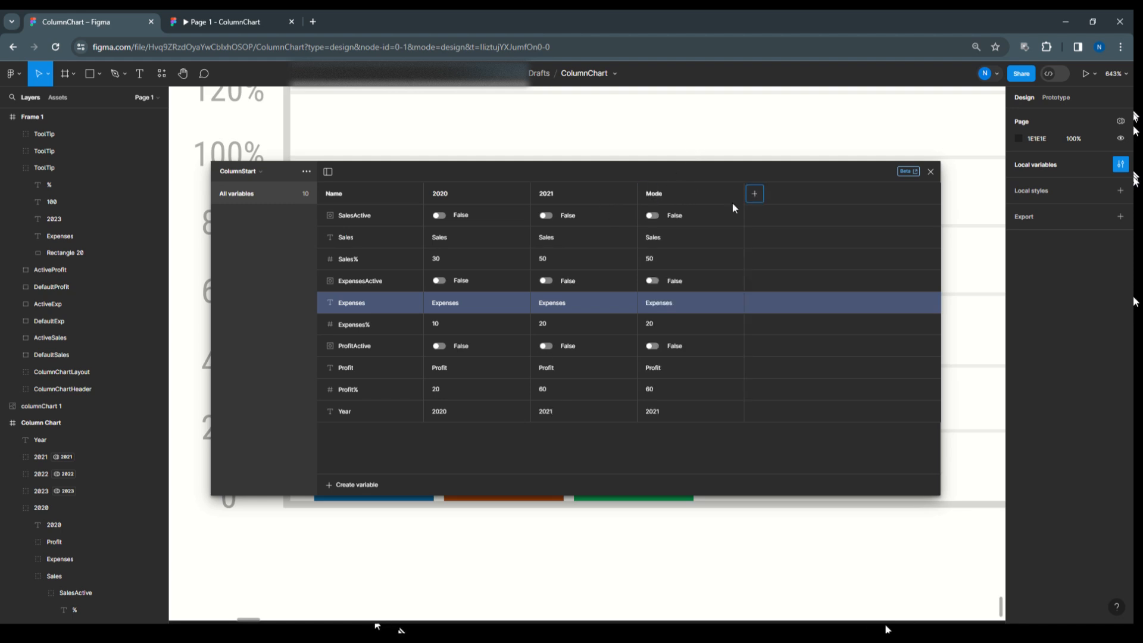
double_click(653, 196)
left_click(660, 260)
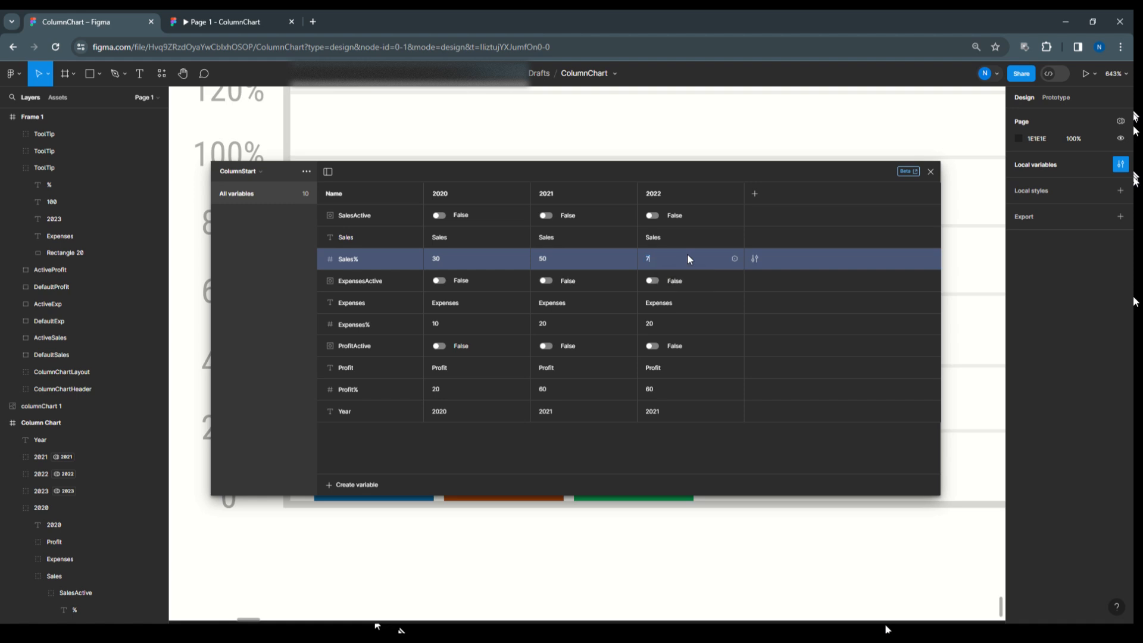
double_click(652, 326)
type("30")
double_click(651, 393)
type("50")
Step: Add a fourth mode named 2023 with Sales% set to 90, Expenses% to 40 and Profit% to 60
left_click(755, 193)
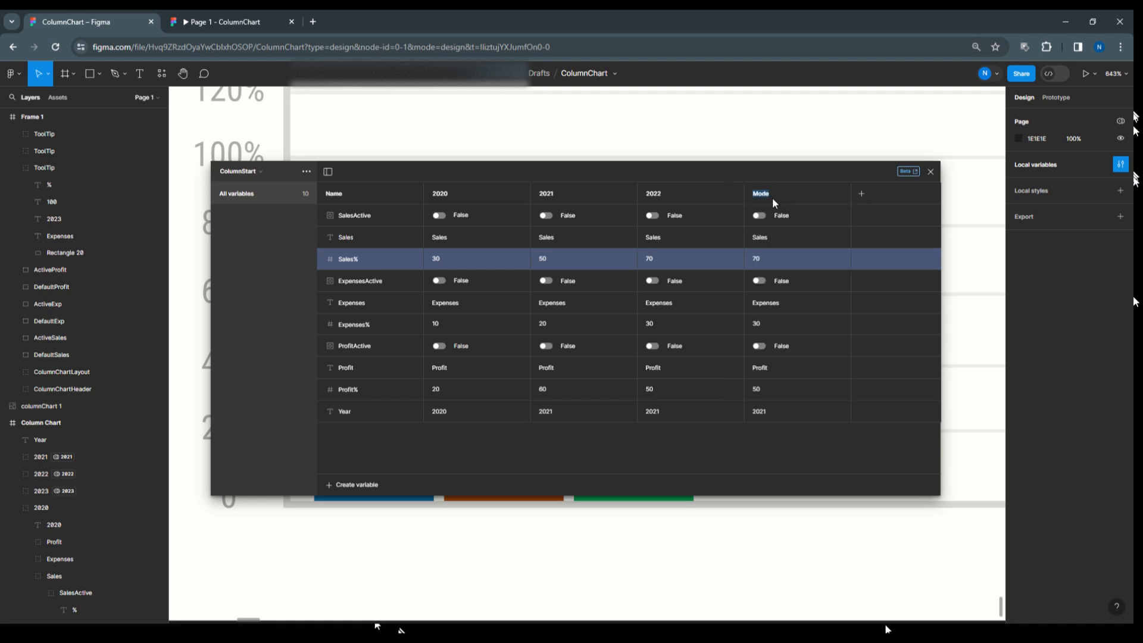
left_click(748, 260)
type("100")
key("BackSpace")
key("BackSpace")
key("BackSpace")
type("90")
left_click(761, 326)
type("40")
left_click(758, 389)
type("60")
Step: Set the Year variable to 2023 in the 2023 mode and 2022 in the 2022 mode, and close the variables window
left_click(769, 411)
left_click(784, 413)
type("3")
type("2022")
left_click_drag(777, 168, 751, 137)
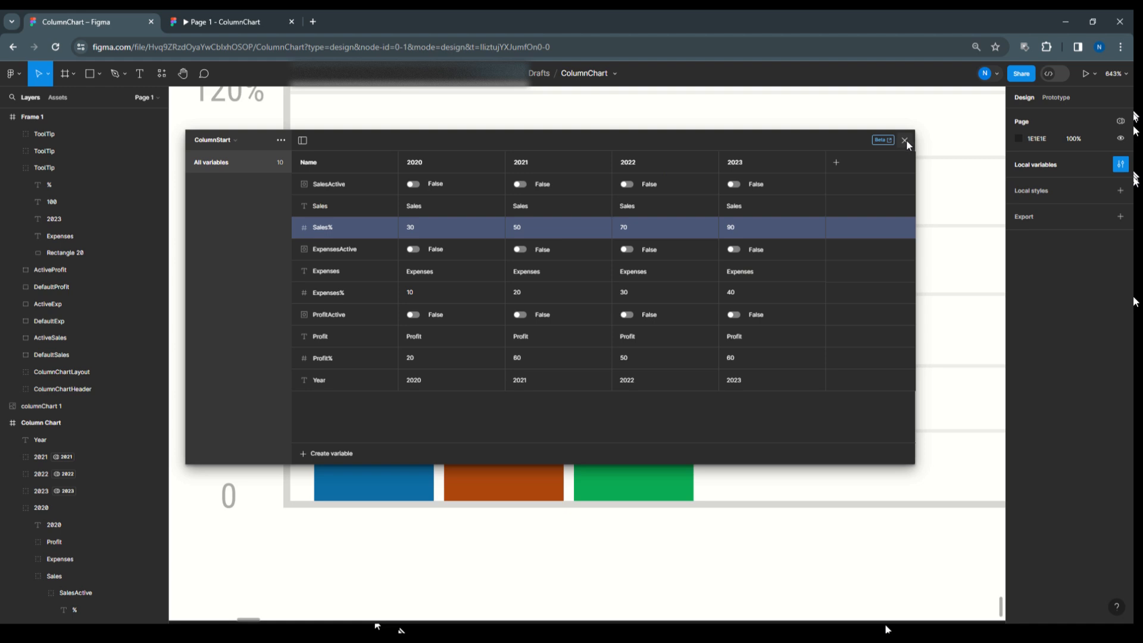
left_click_drag(617, 142, 903, 195)
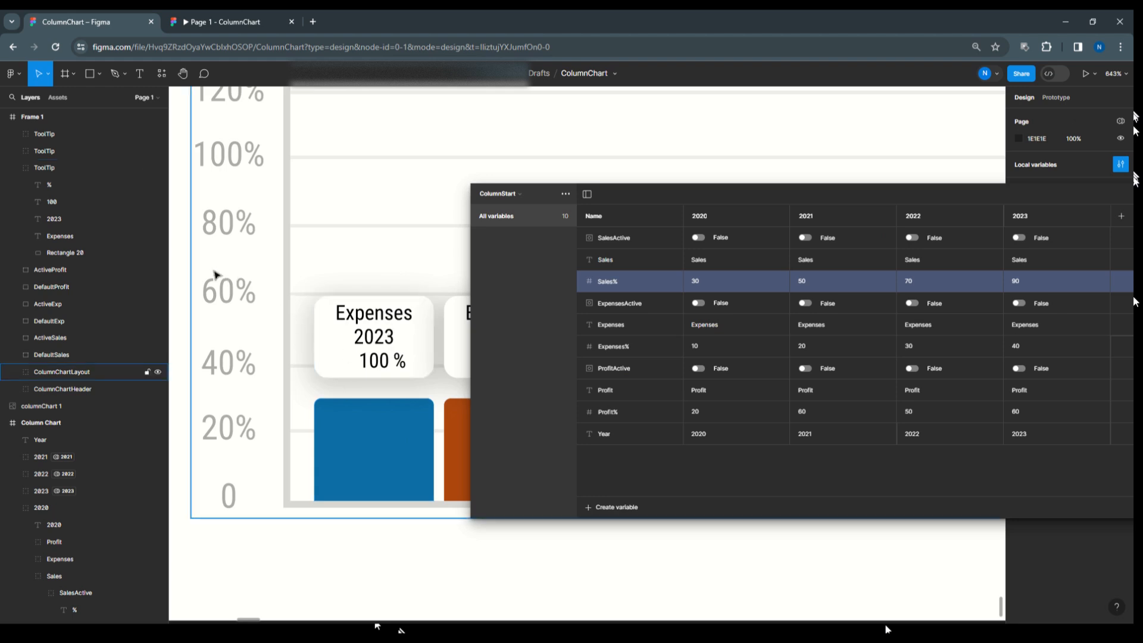
scroll(212, 275, "down", 5)
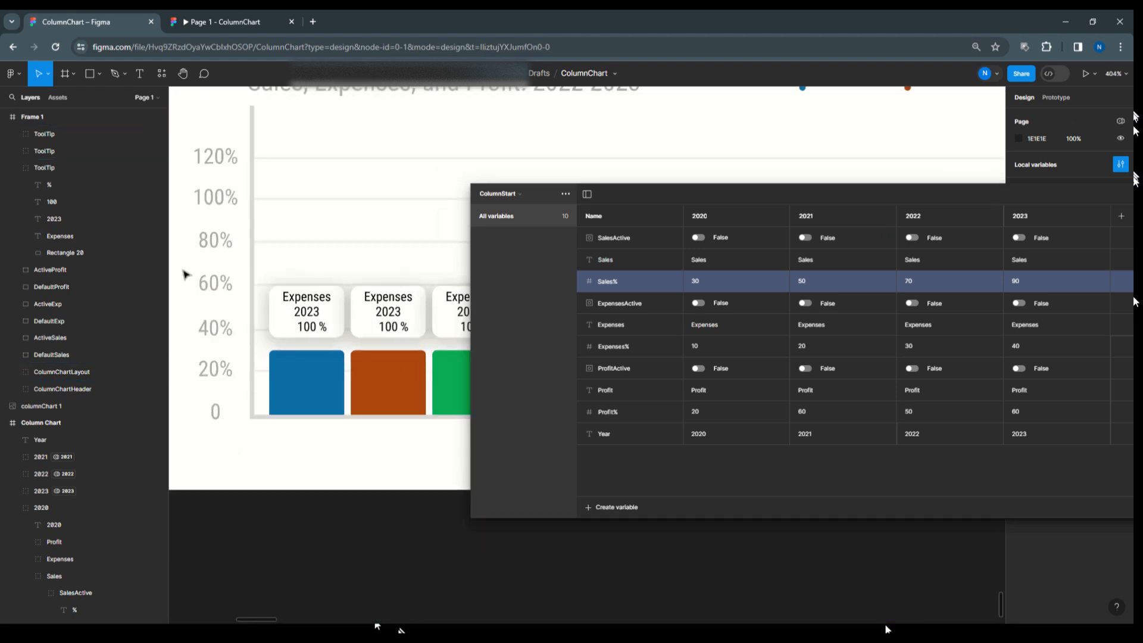
scroll(185, 274, "down", 2)
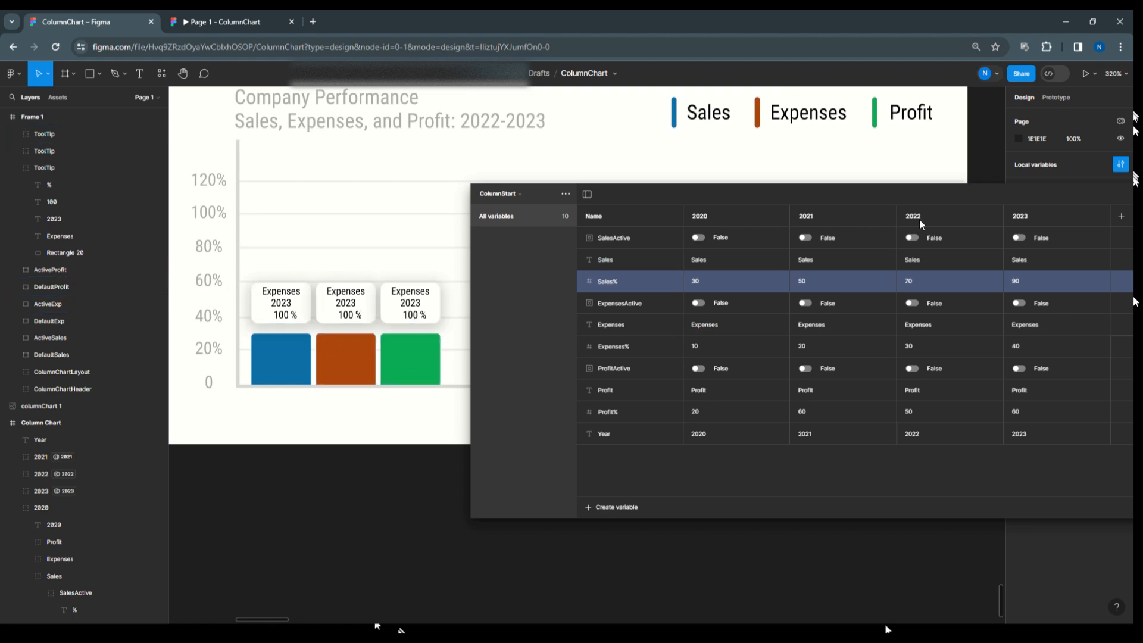
left_click_drag(1023, 198, 797, 193)
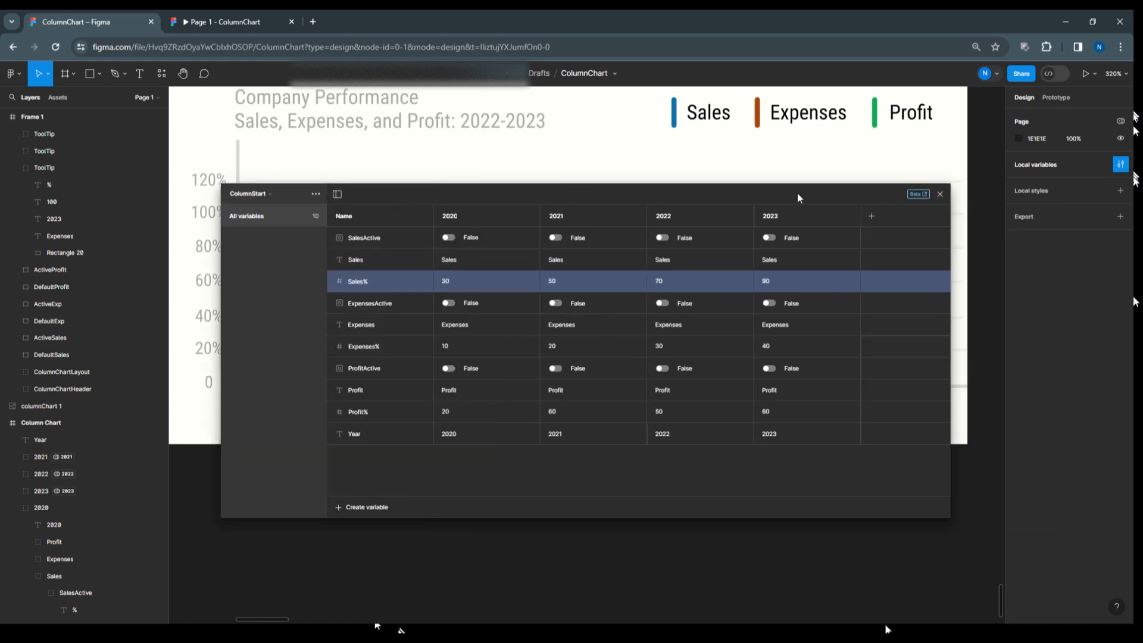
left_click(941, 193)
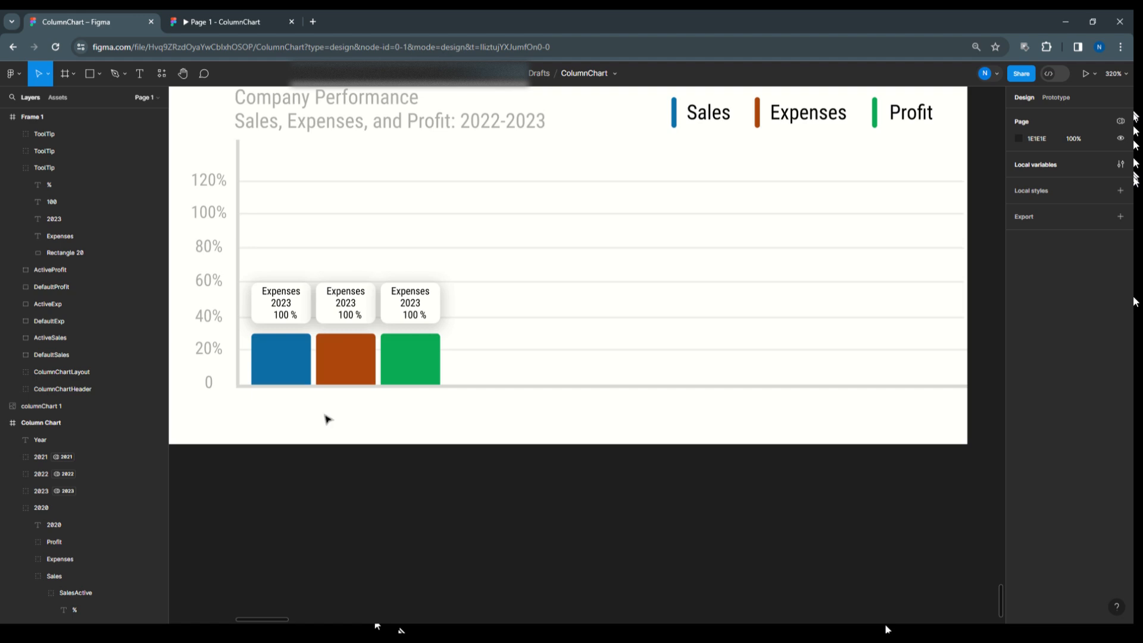
Step: Bind the layer visibility of the ActiveSales, ActiveExp and ActiveProfit bars to the SalesActive, ExpensesActive and ProfitActive variables respectively
left_click(289, 364)
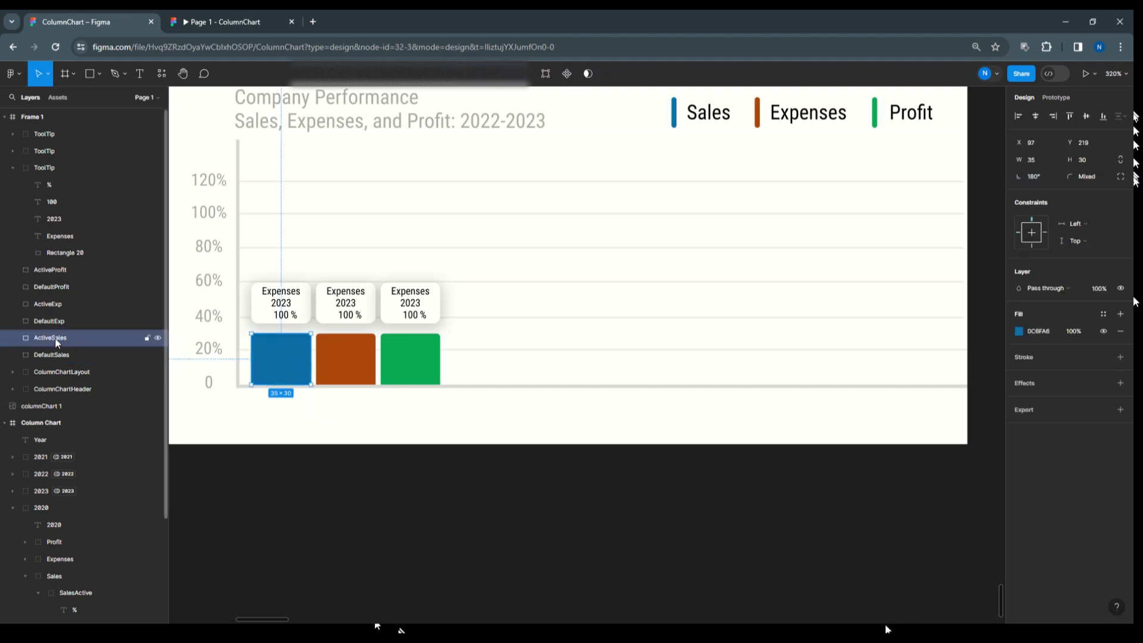
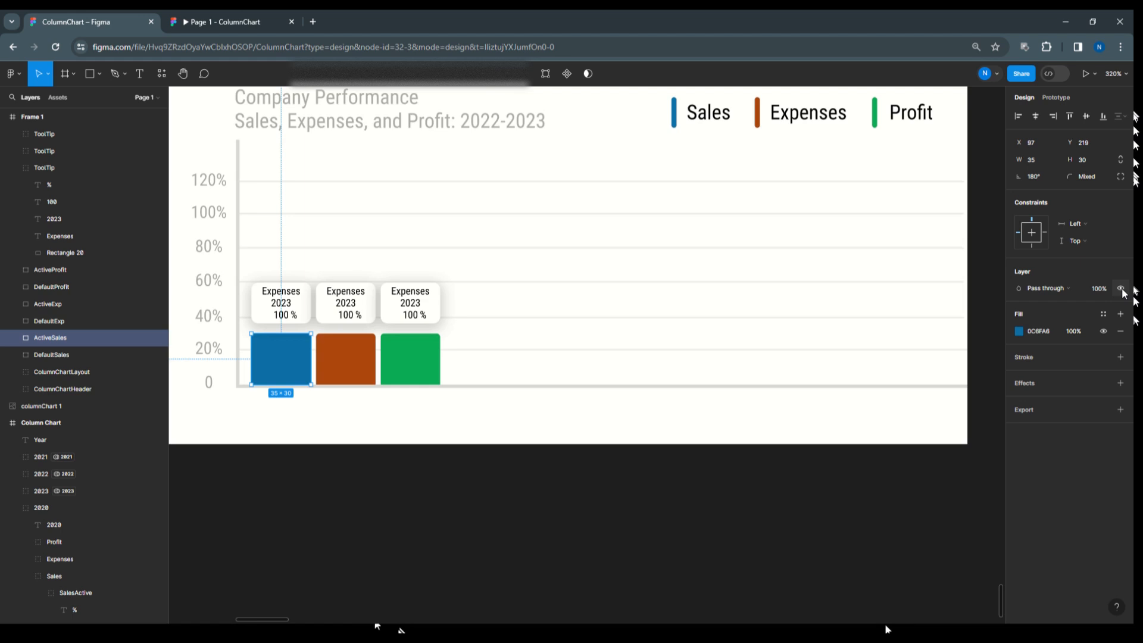
left_click(1121, 289)
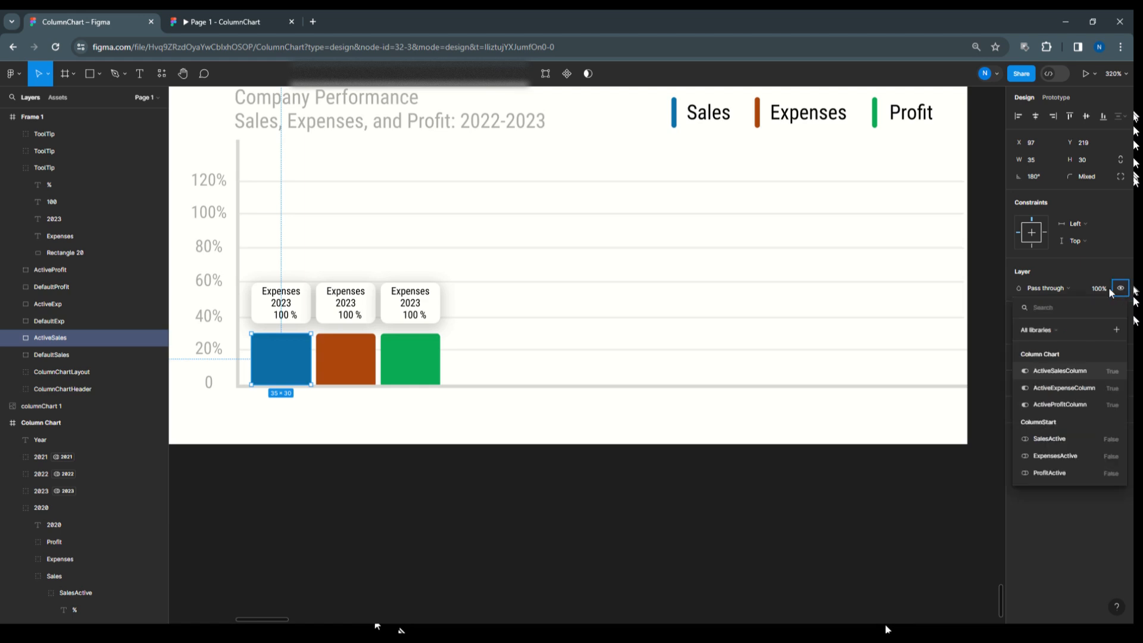
left_click(1066, 438)
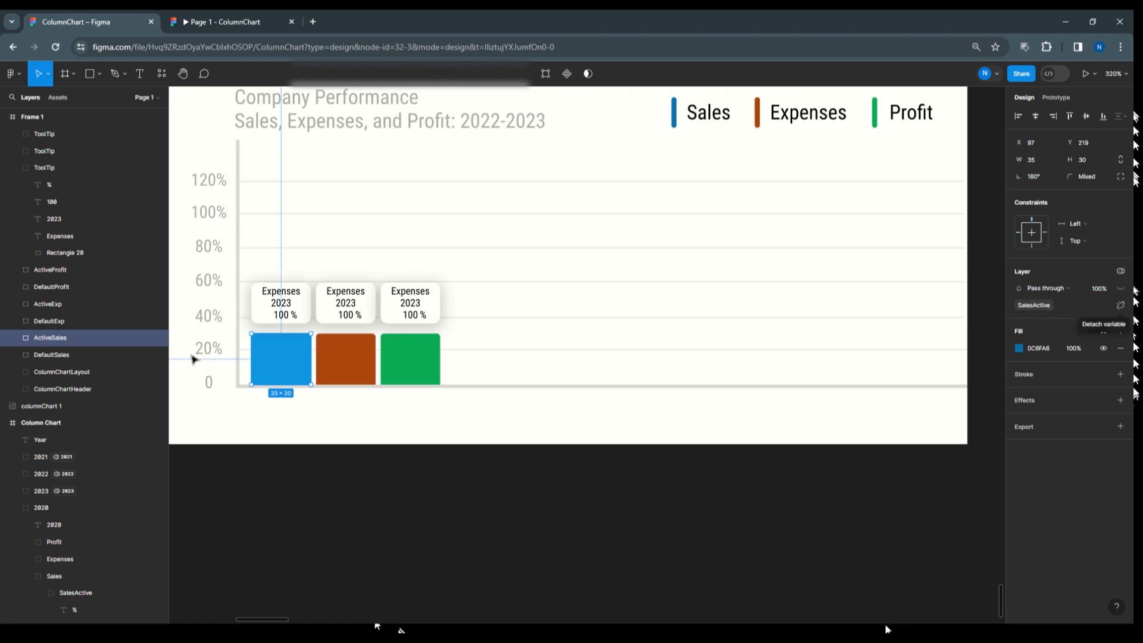
left_click(66, 304)
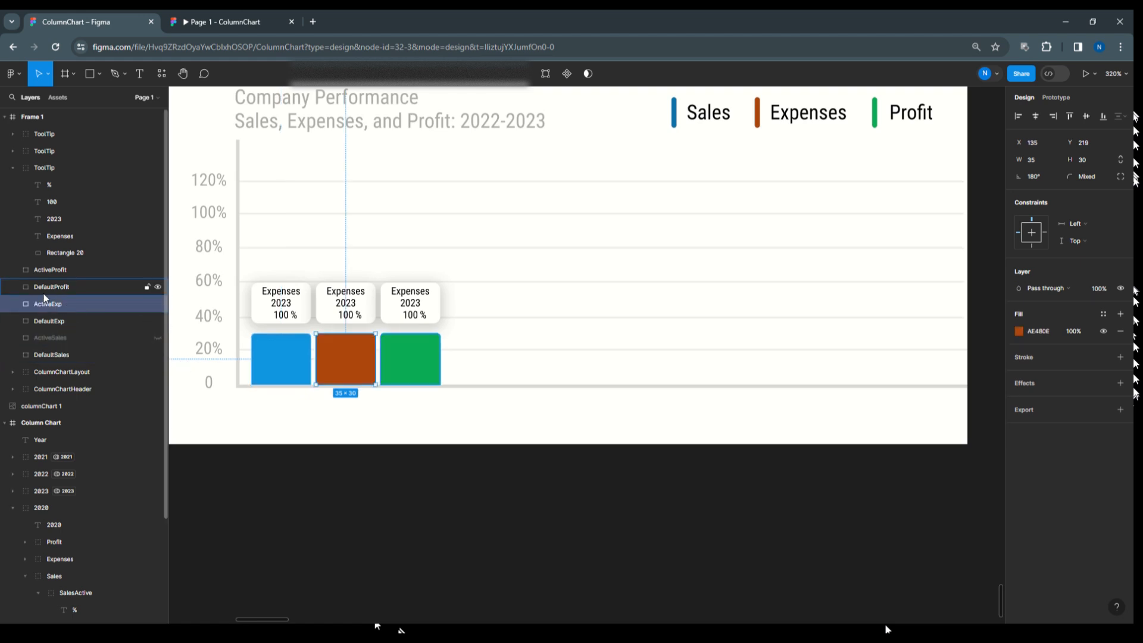
left_click(1122, 289)
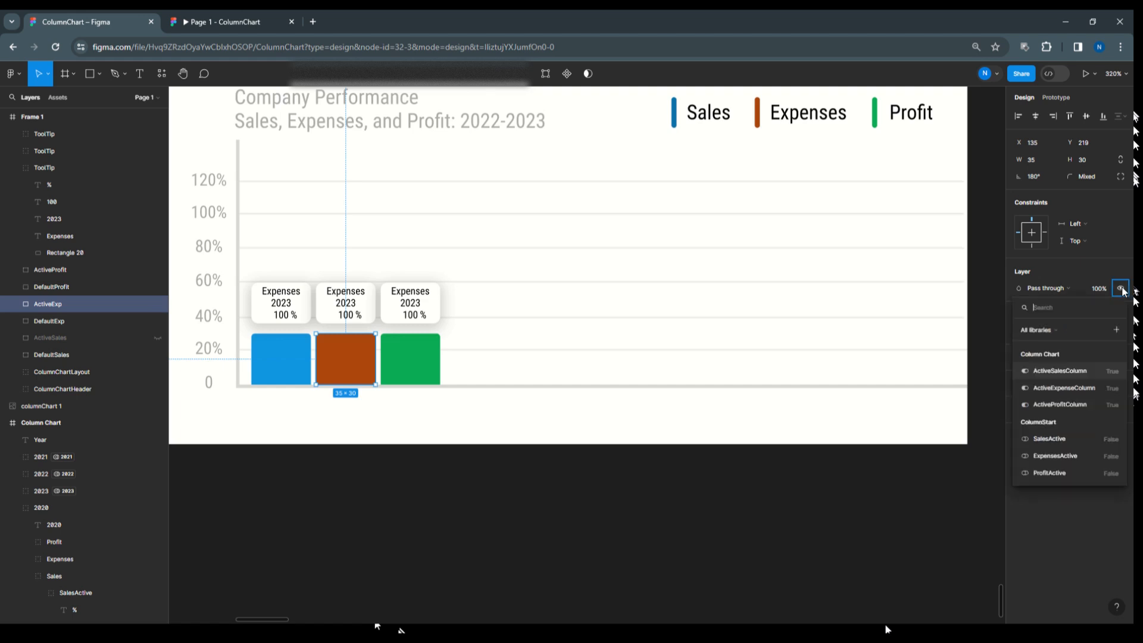
left_click(1087, 456)
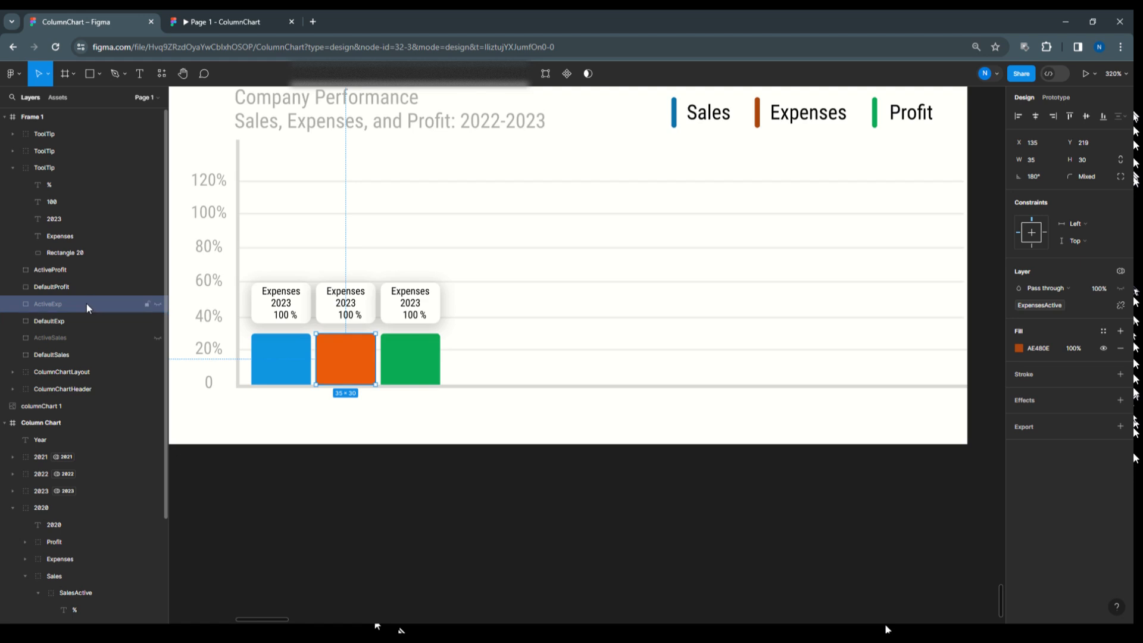
left_click(75, 270)
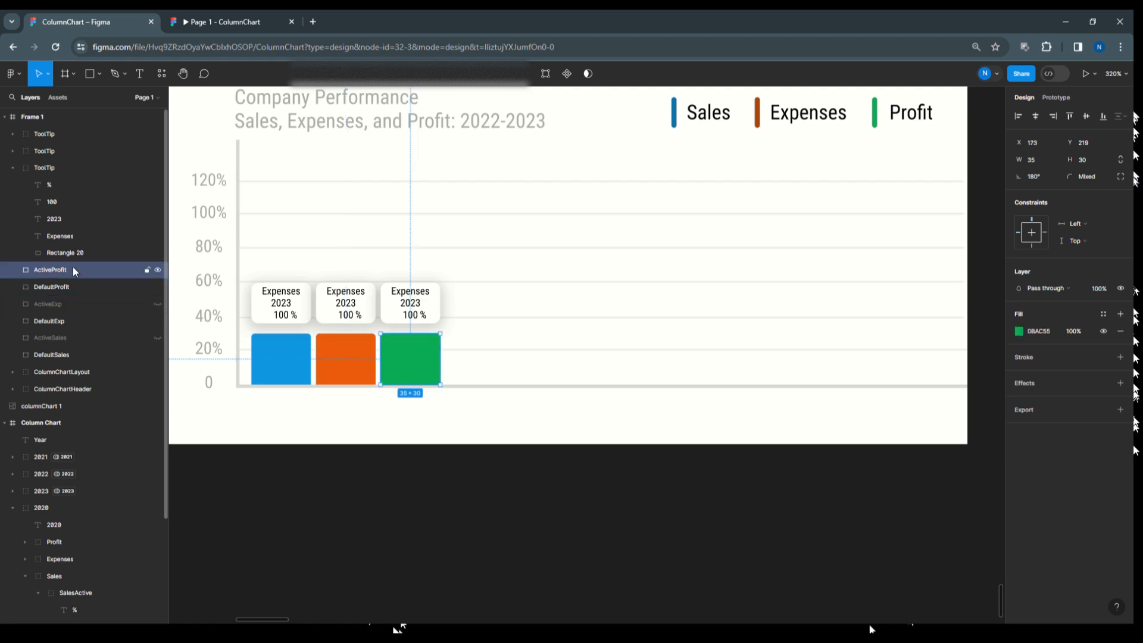
left_click(1120, 288)
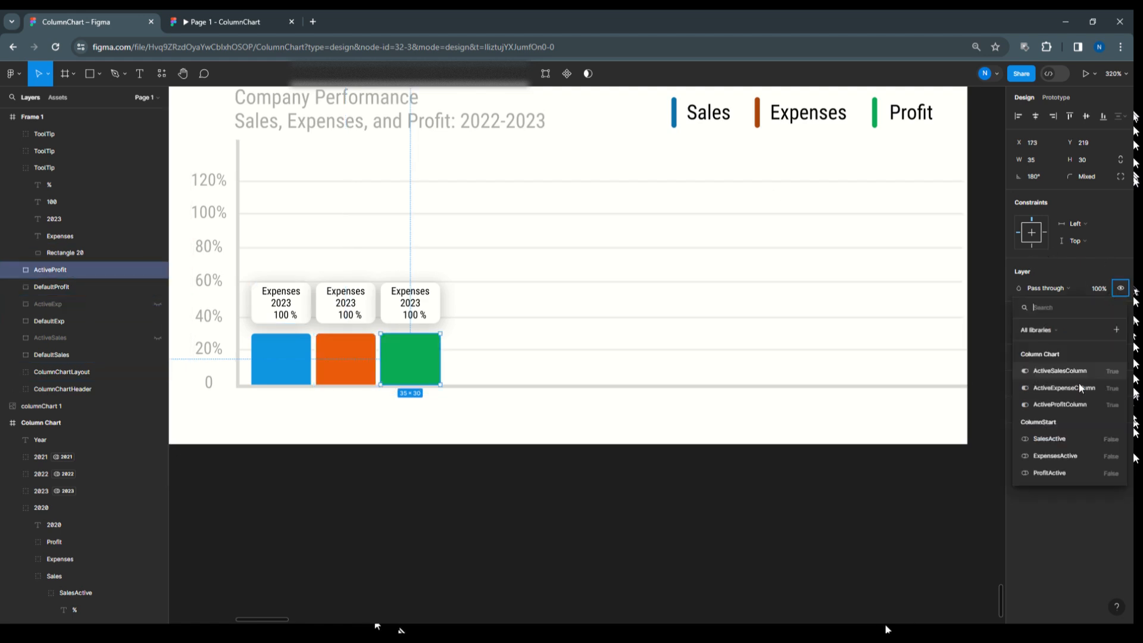
left_click(1071, 475)
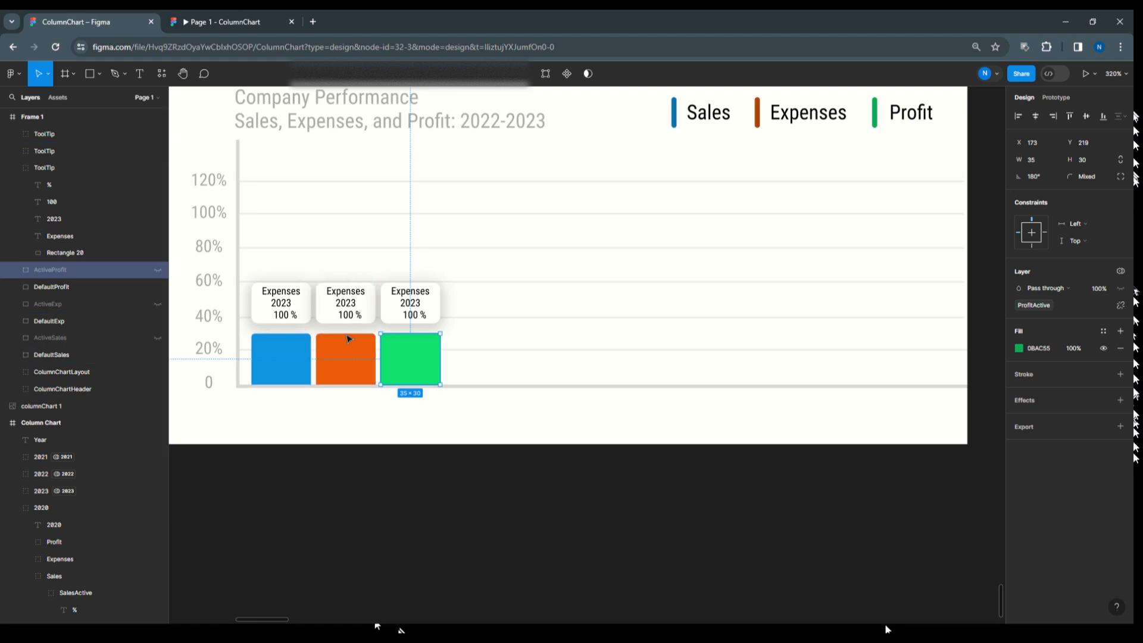
Step: Move the three ToolTip groups above the bars up together by 40 px to Y 119
left_click(284, 307)
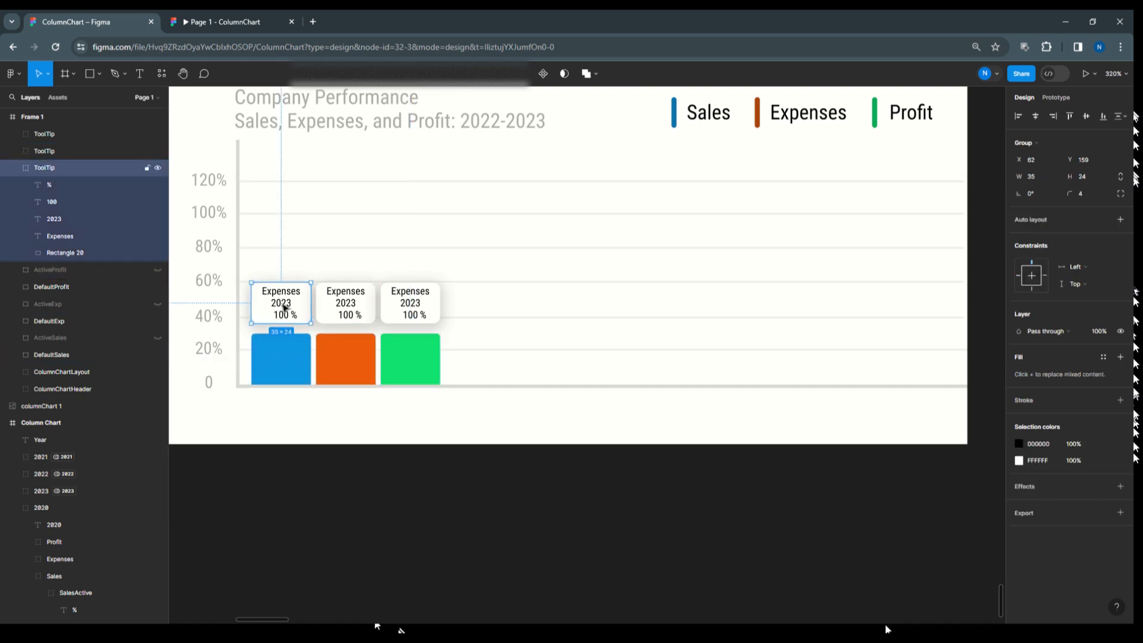
left_click(372, 304)
left_click(293, 306)
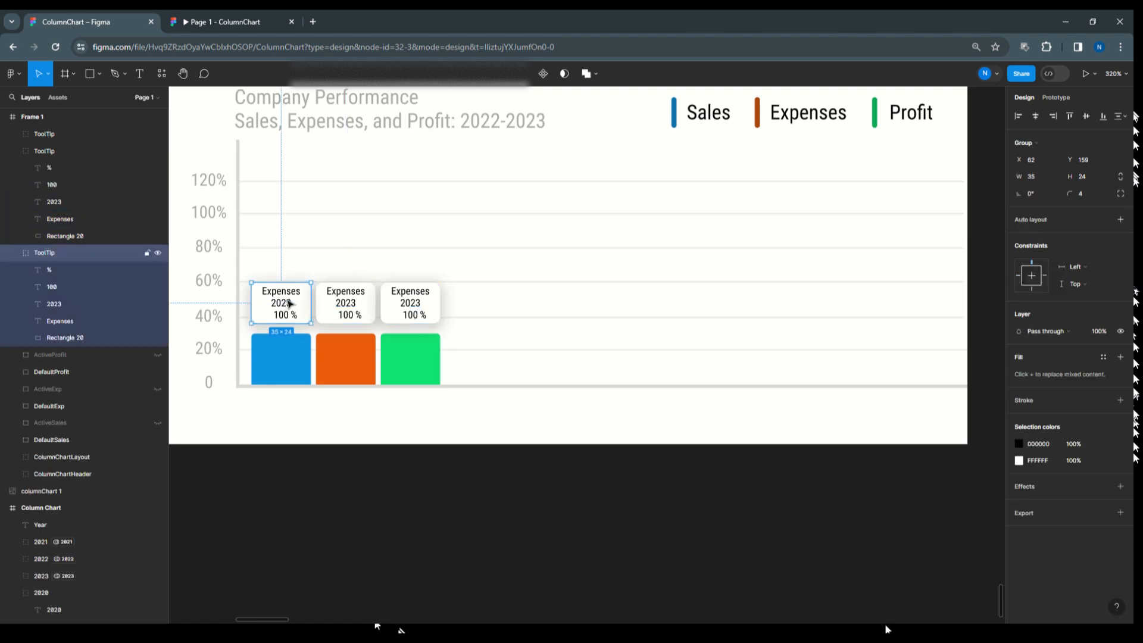
left_click(13, 253)
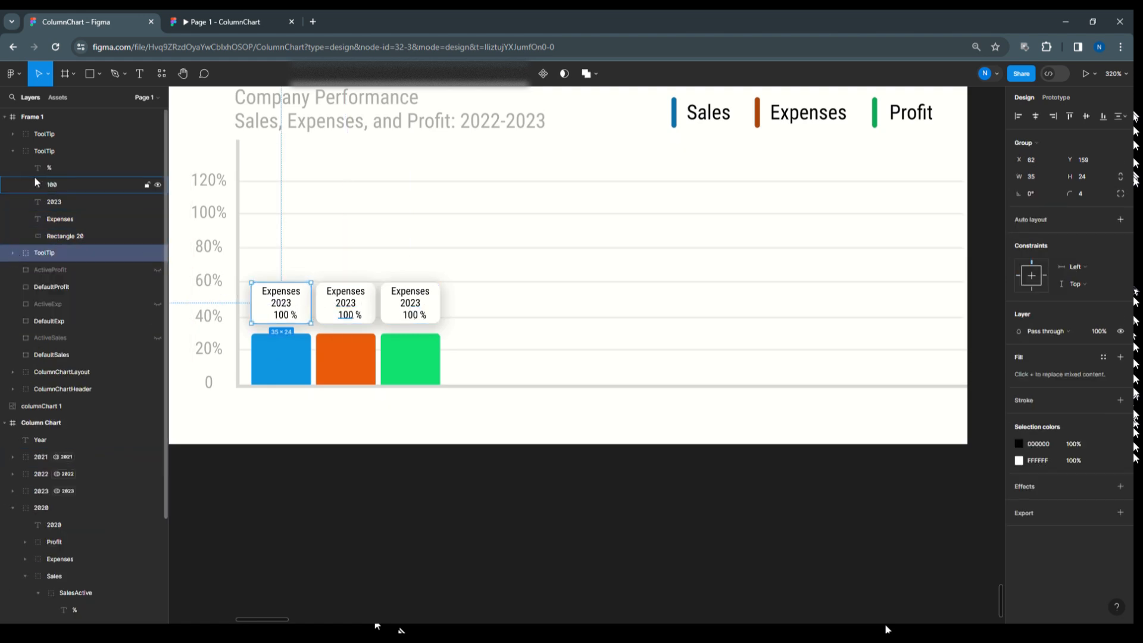
left_click(13, 152)
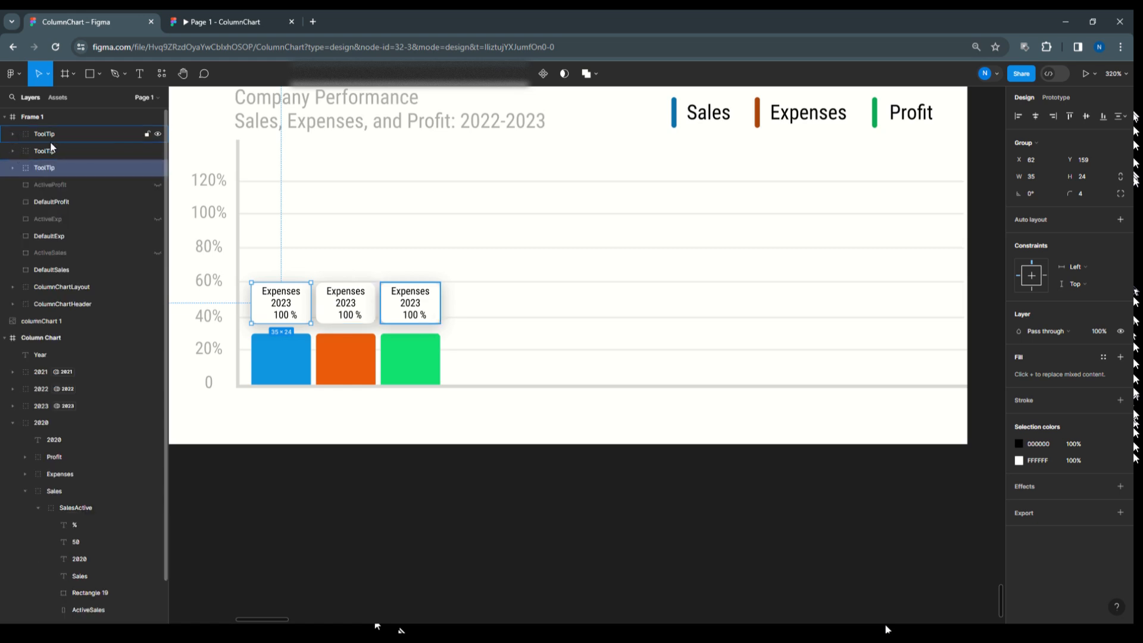
left_click(372, 286)
left_click(46, 254)
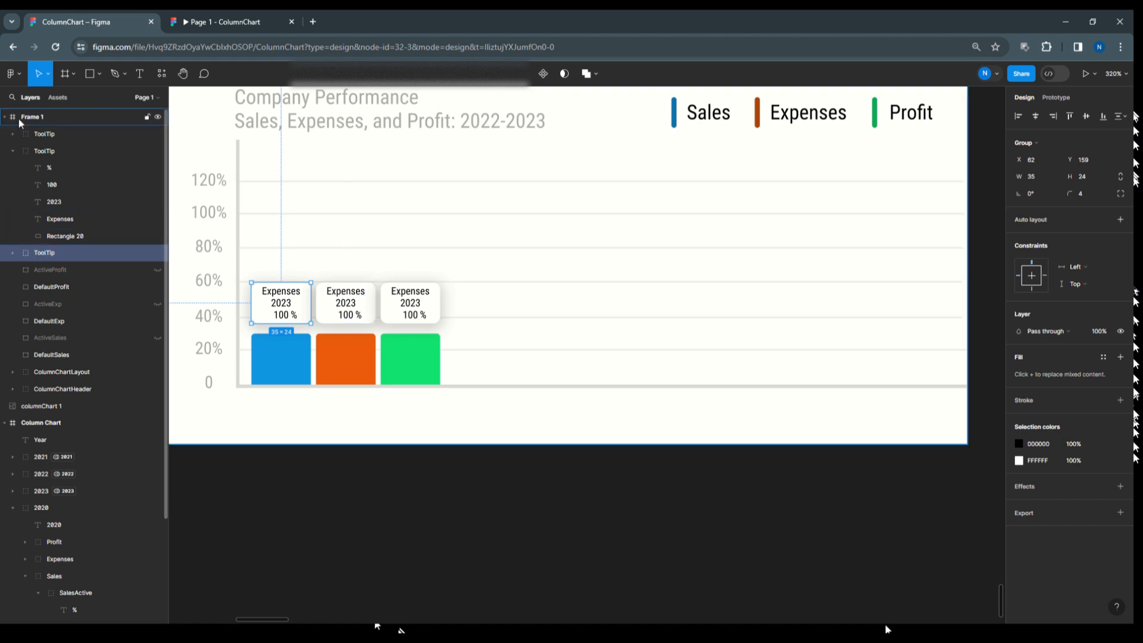
left_click(32, 150, "shift")
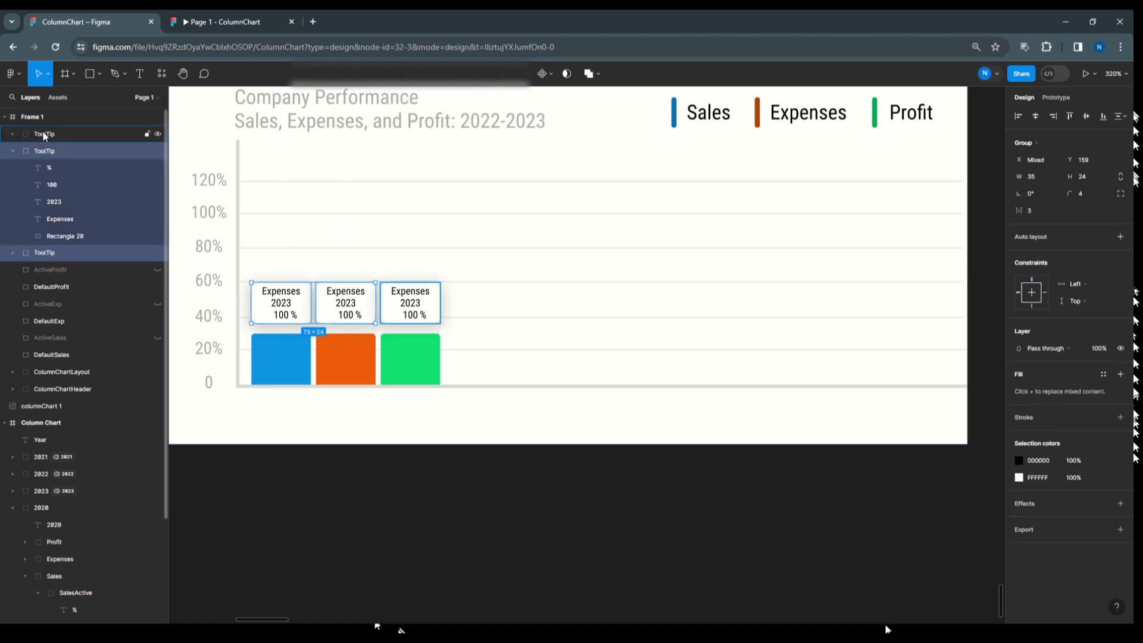
left_click(43, 135, "shift")
key("shift+Up")
key("shift+Up")
key("shift+Up")
key("shift+Up")
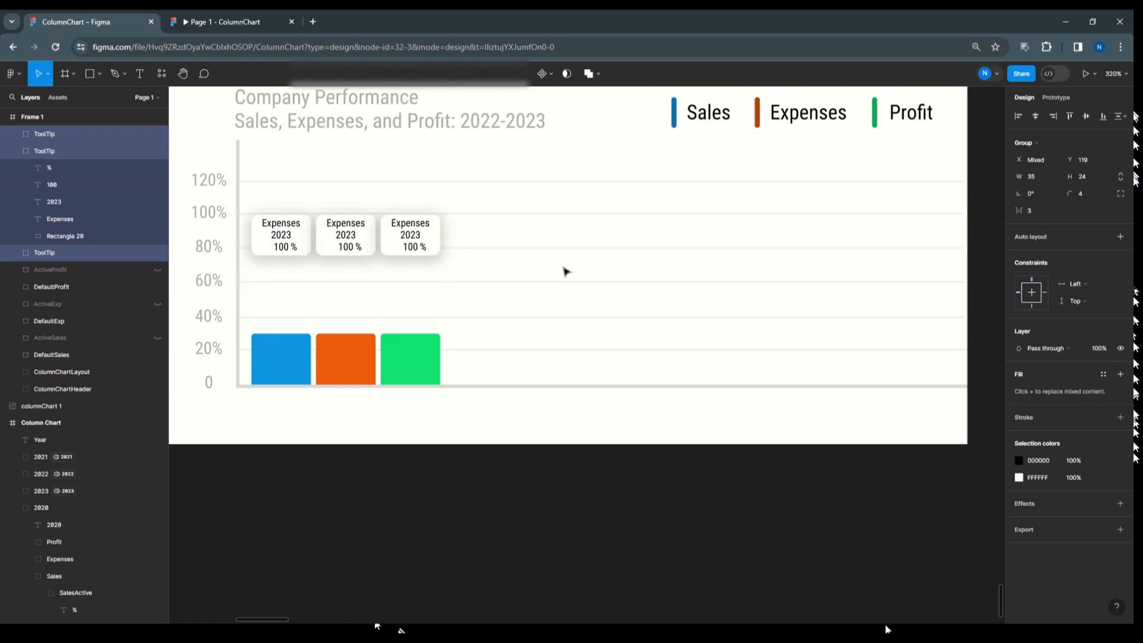
Step: Bind the height of the DefaultSales and ActiveSales bars to the Sales% variable
left_click(277, 363)
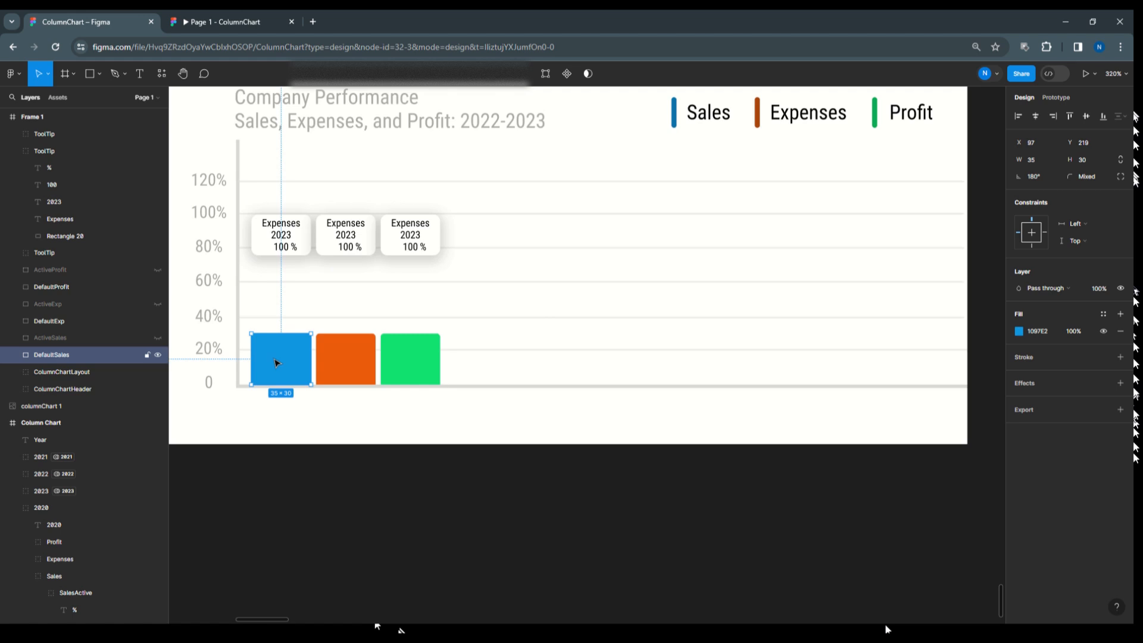
left_click(57, 335, "shift")
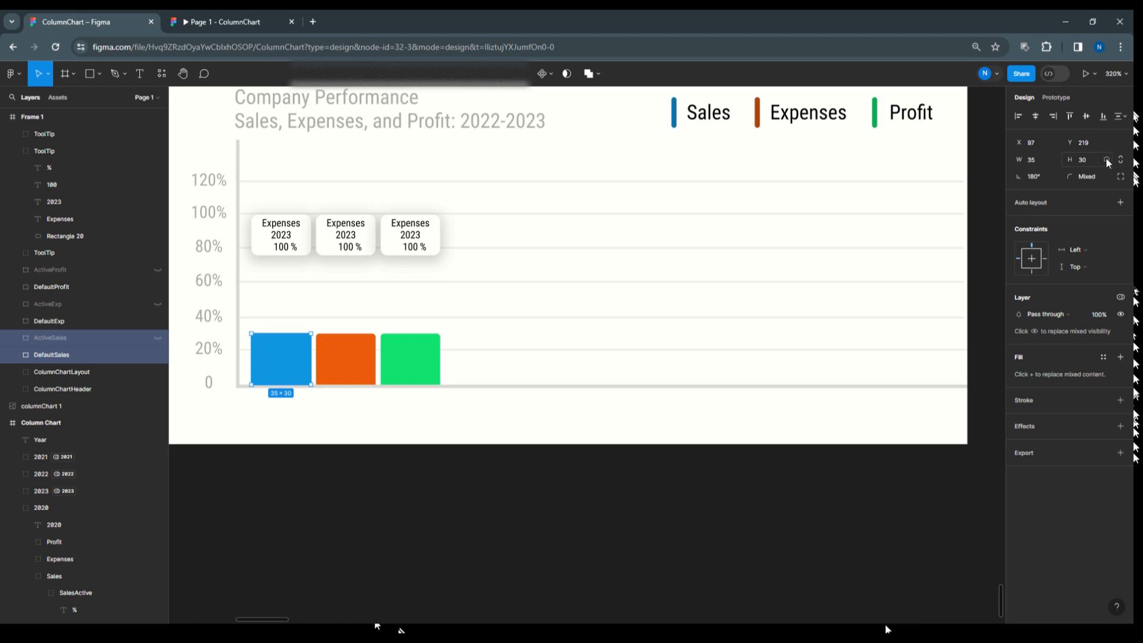
left_click(1107, 160)
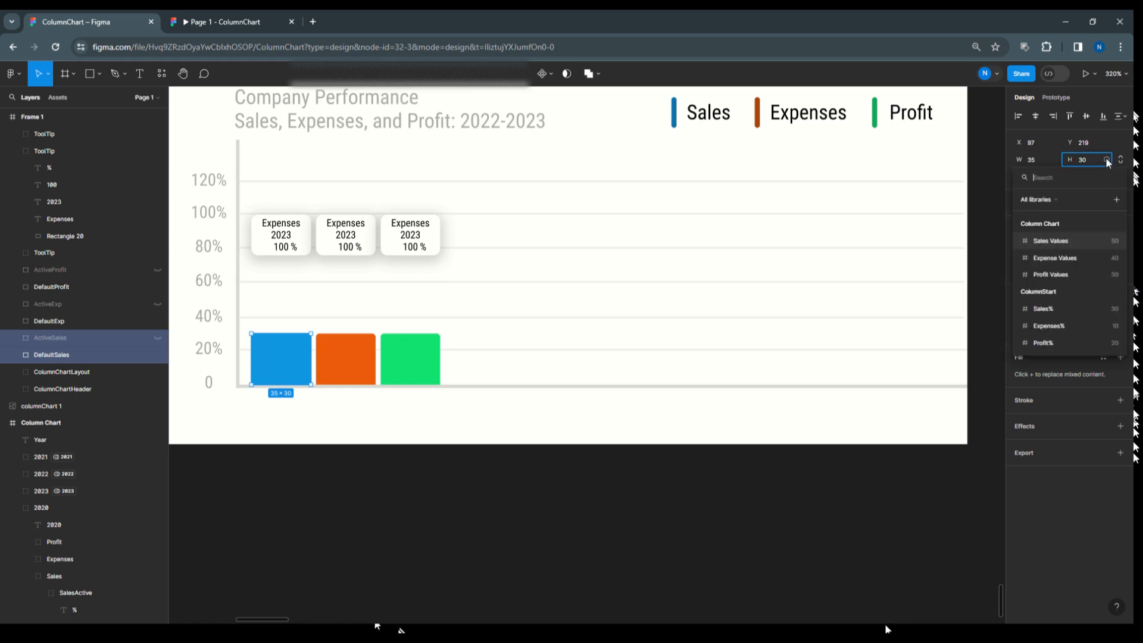
left_click(1050, 310)
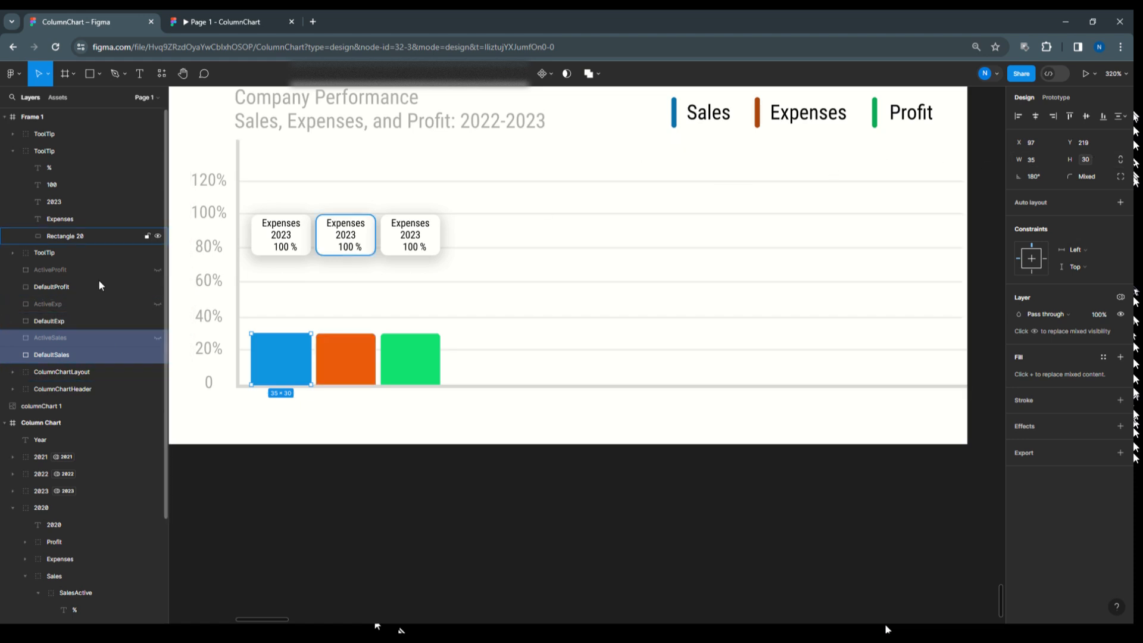
Step: Bind the height of the DefaultExp and ActiveExp bars to the Expenses% variable
left_click(59, 316)
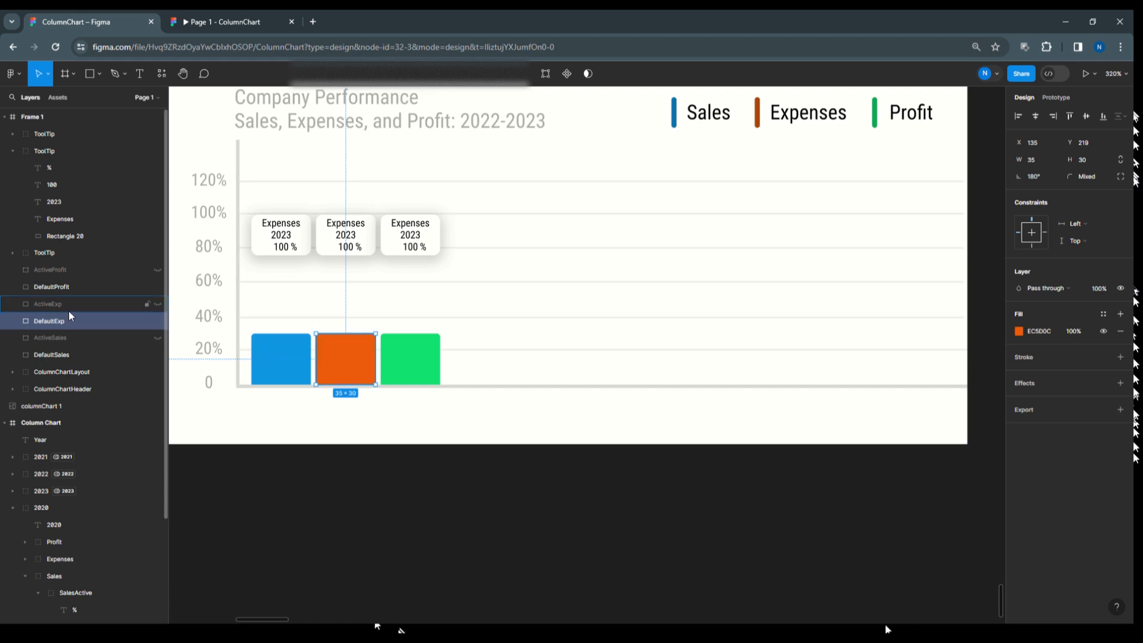
left_click(60, 302, "shift")
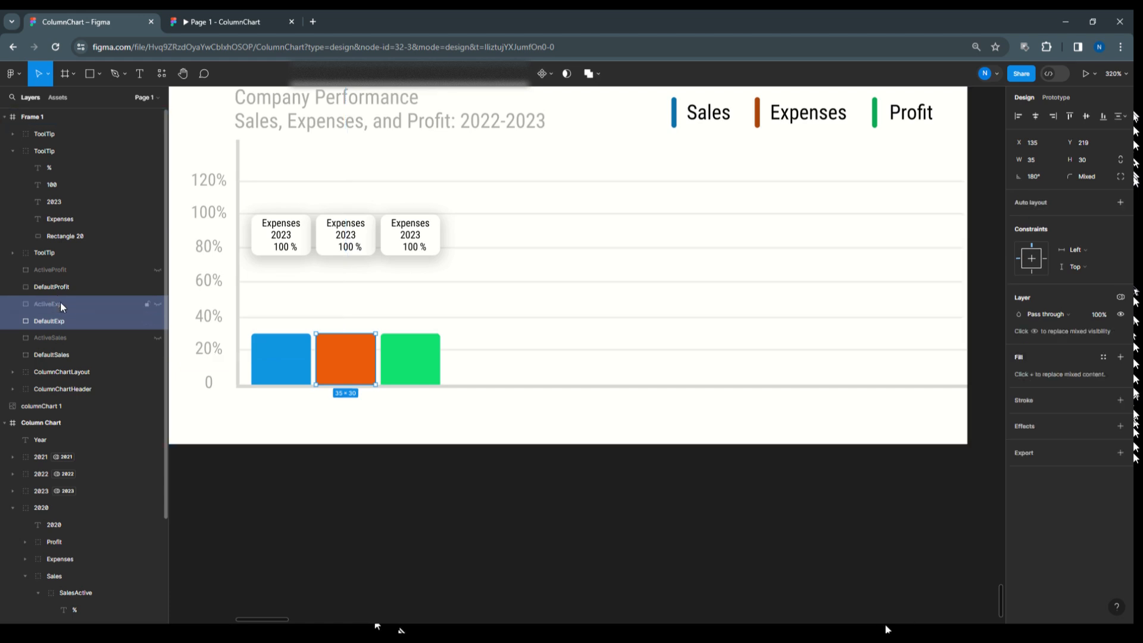
left_click(1108, 160)
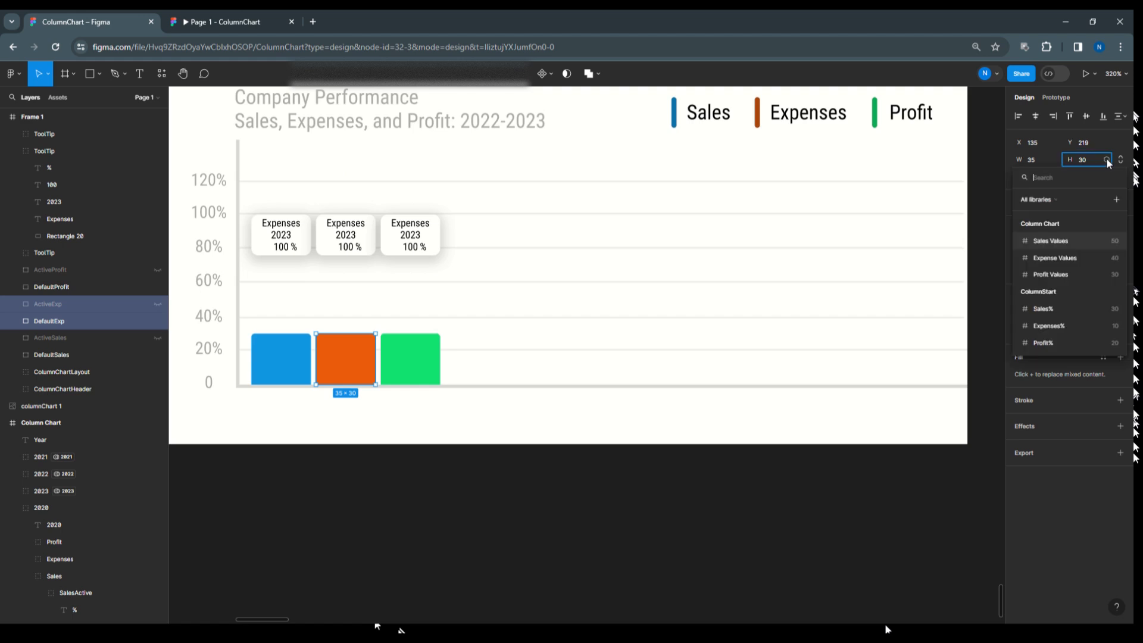
left_click(1065, 327)
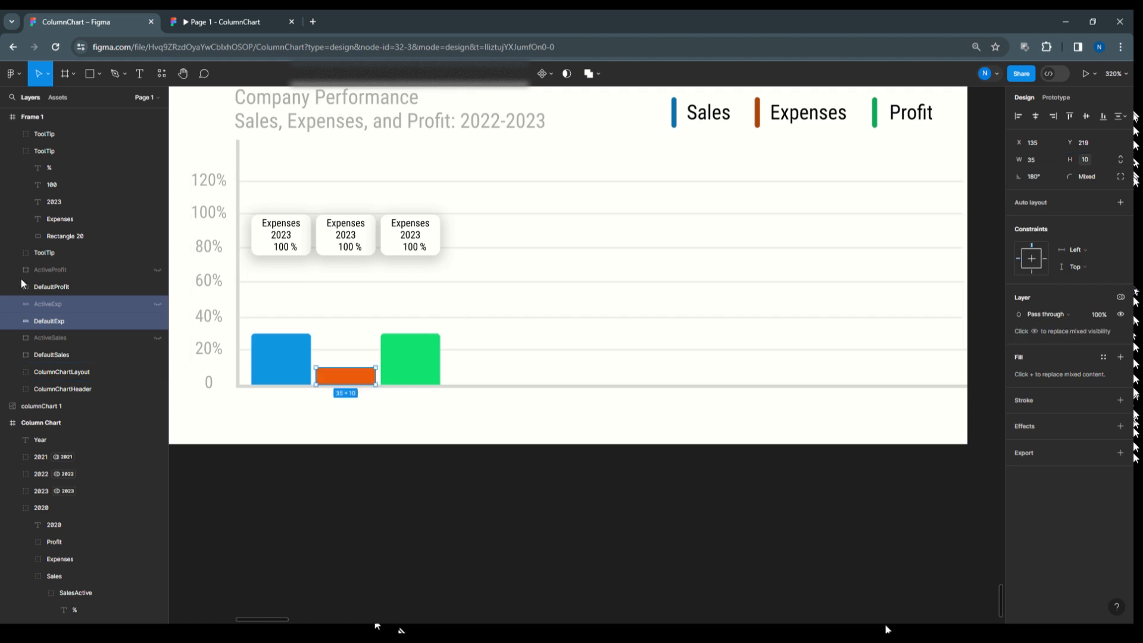
Step: Bind the height of the DefaultProfit and ActiveProfit bars to the Profit% variable
left_click(68, 285)
left_click(59, 269, "shift")
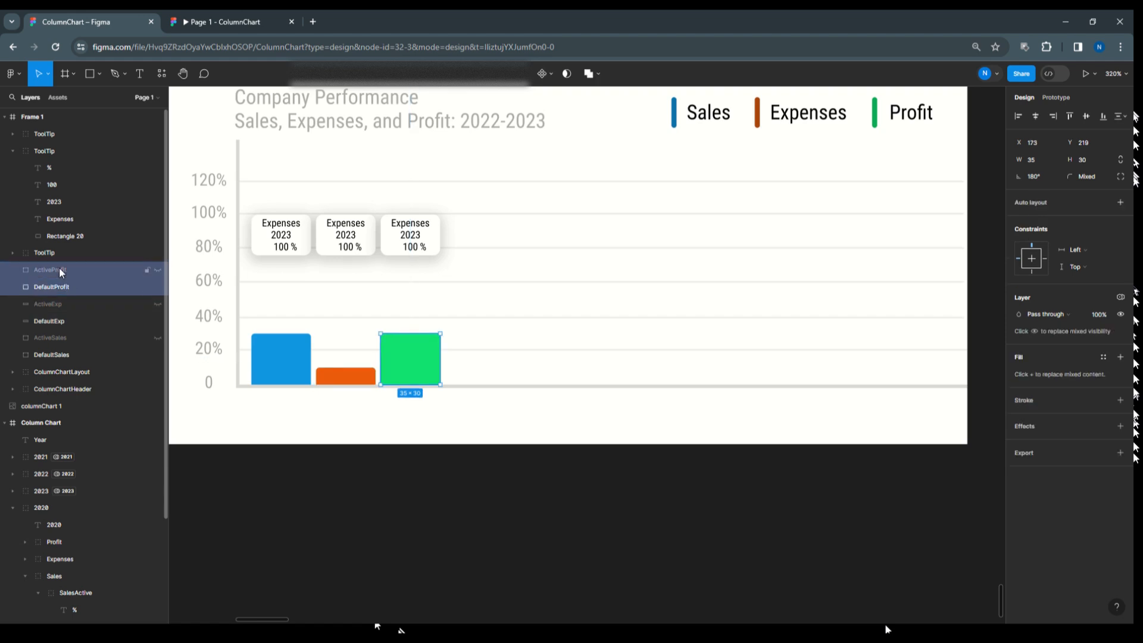
left_click(1107, 159)
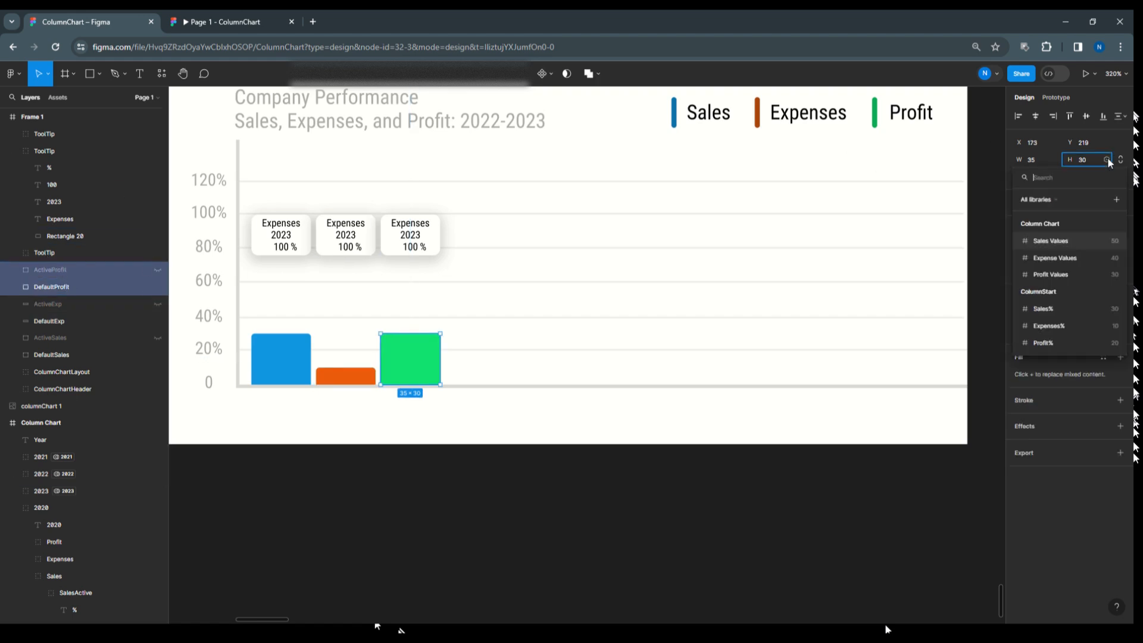
left_click(1055, 341)
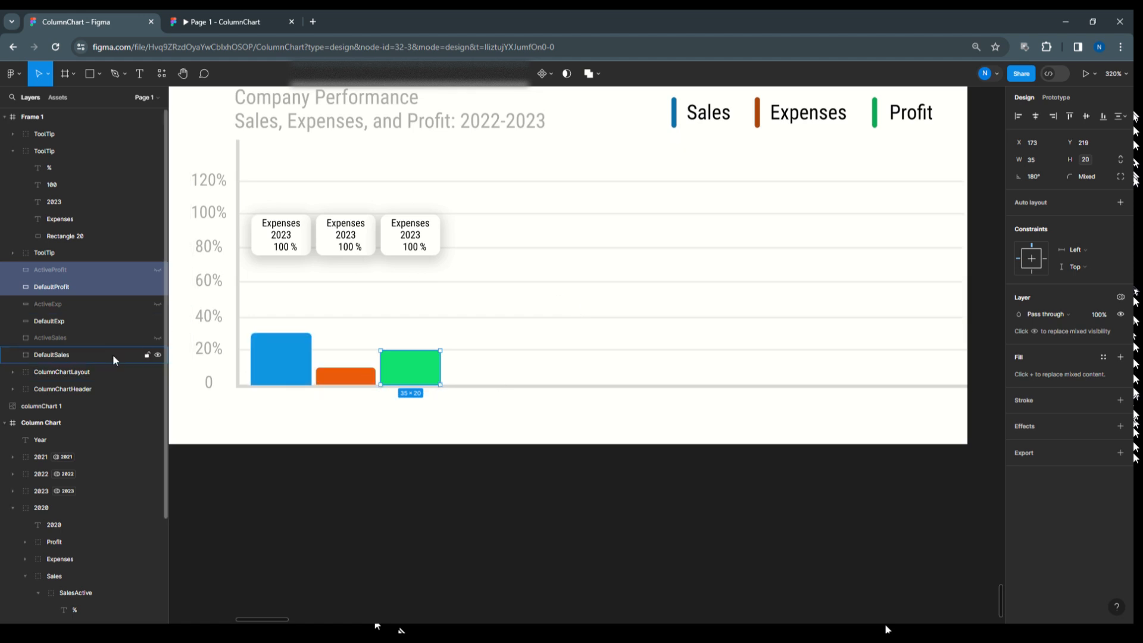
Step: Expand the ToolTip group above the blue bar and bring up the ColumnStart variables for its 100 text
left_click(13, 254)
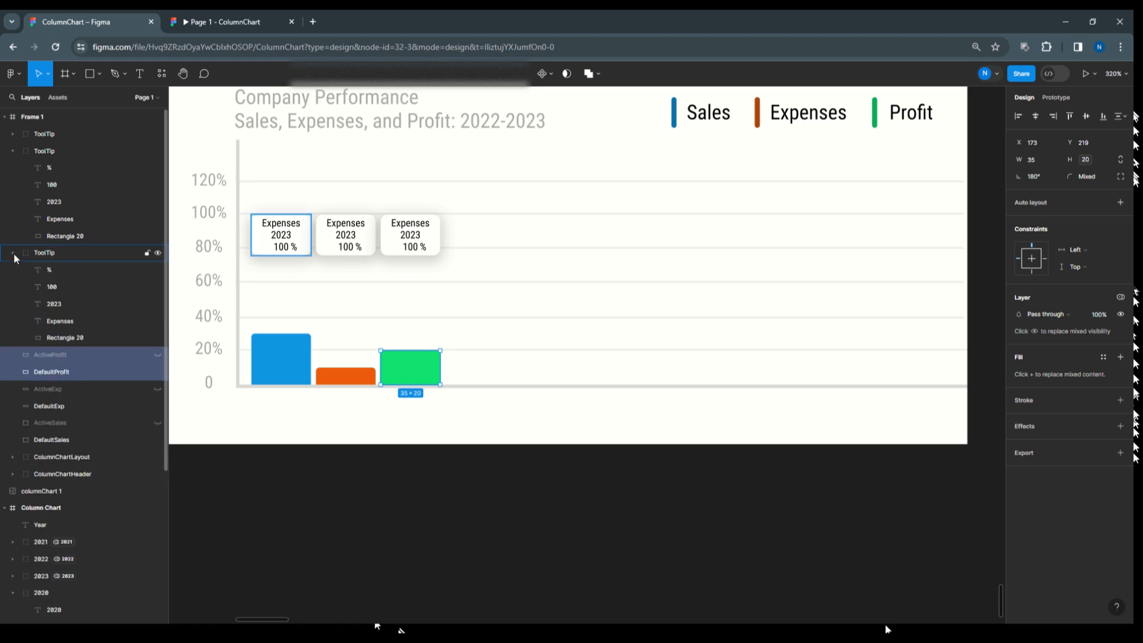
left_click(54, 286)
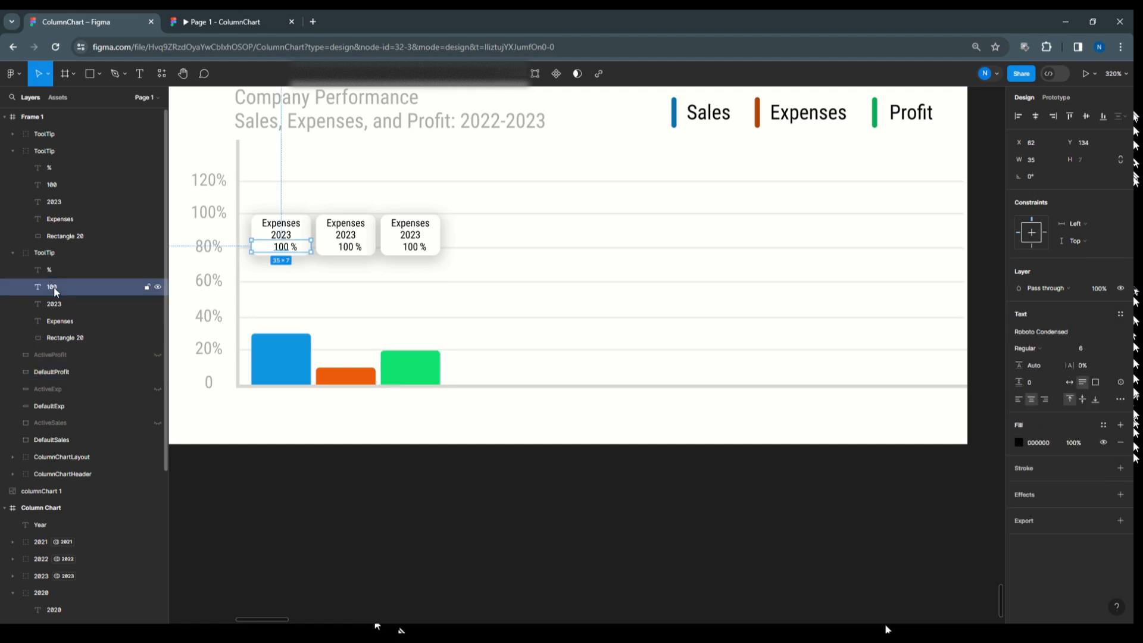
left_click(1121, 382)
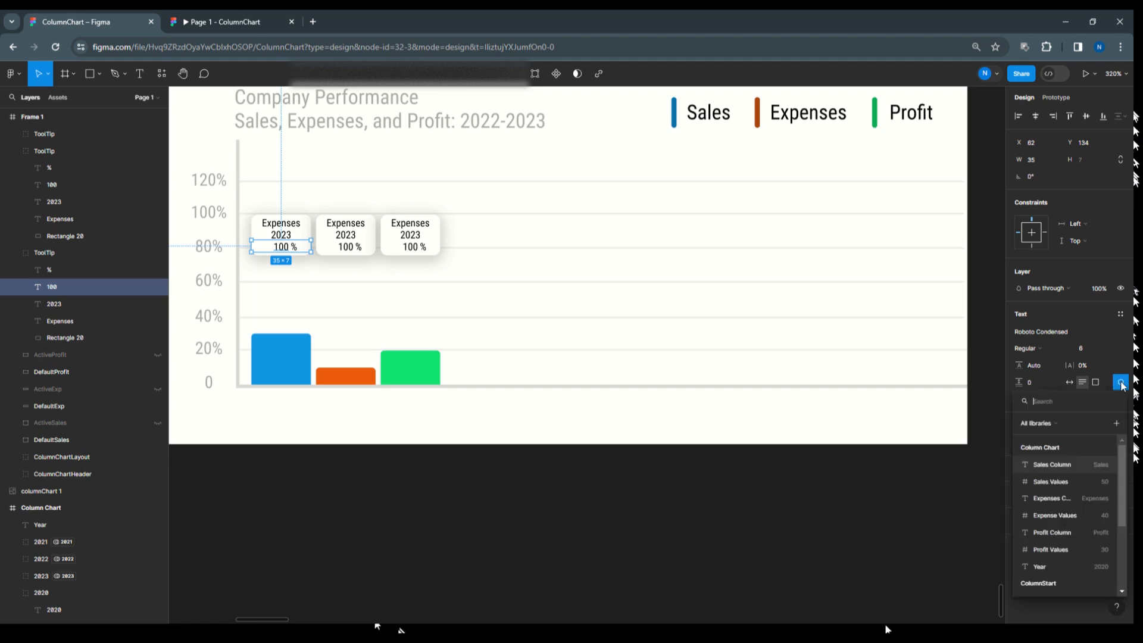
scroll(1081, 564, "down", 3)
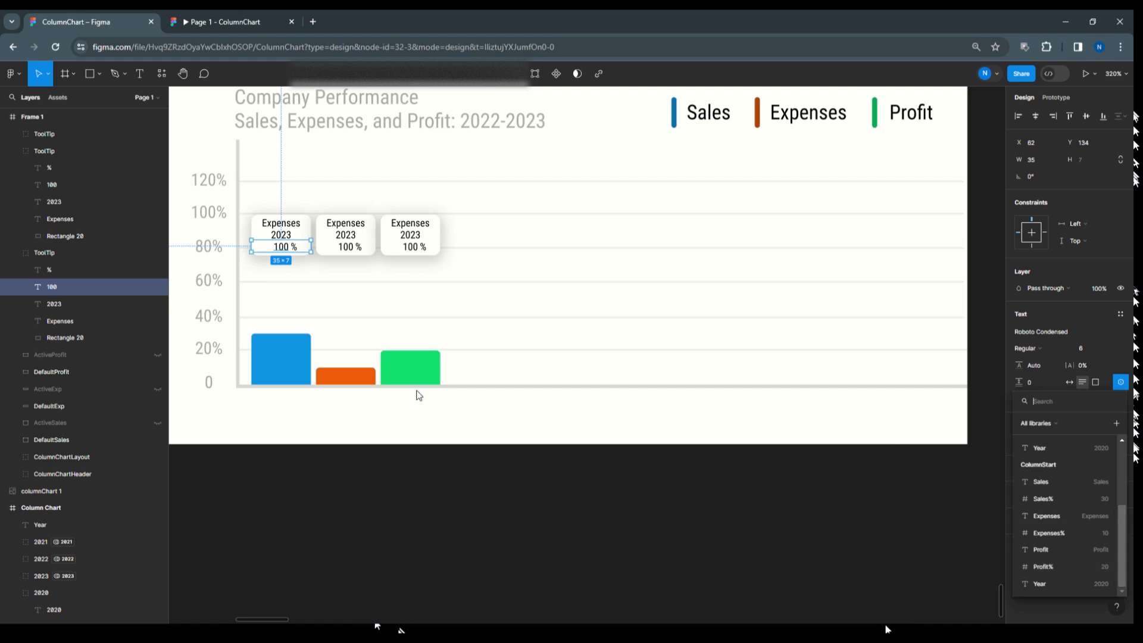
Step: Rename the tooltip groups above the blue, orange and green bars to ToolTip-Sales, ToolTip-Exp and ToolTip-Profit
left_click(44, 253)
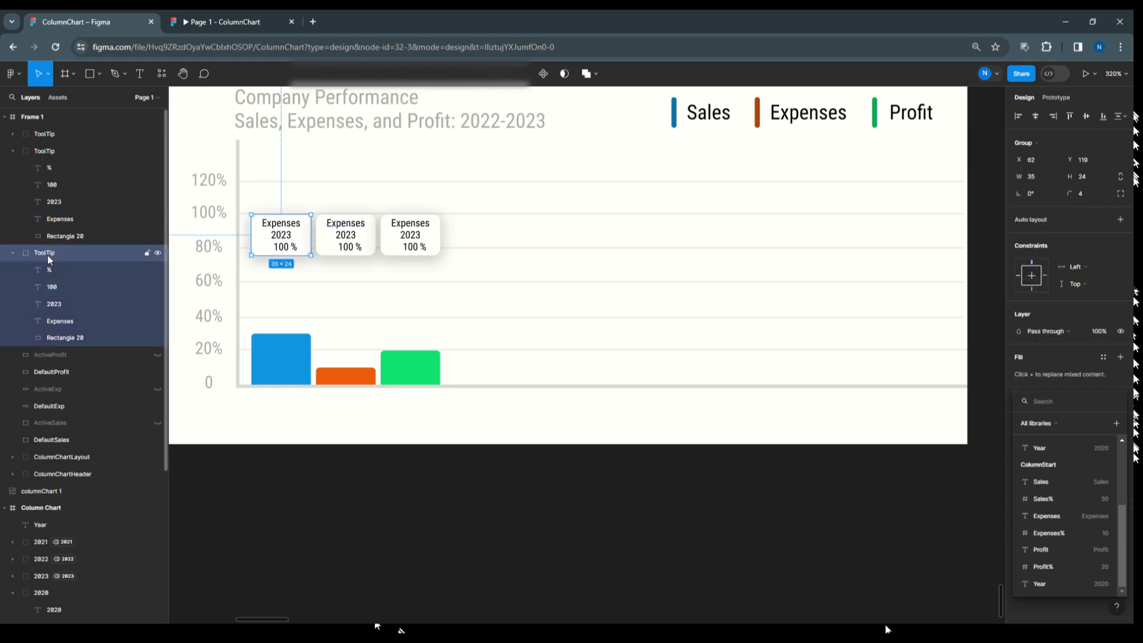
double_click(38, 255)
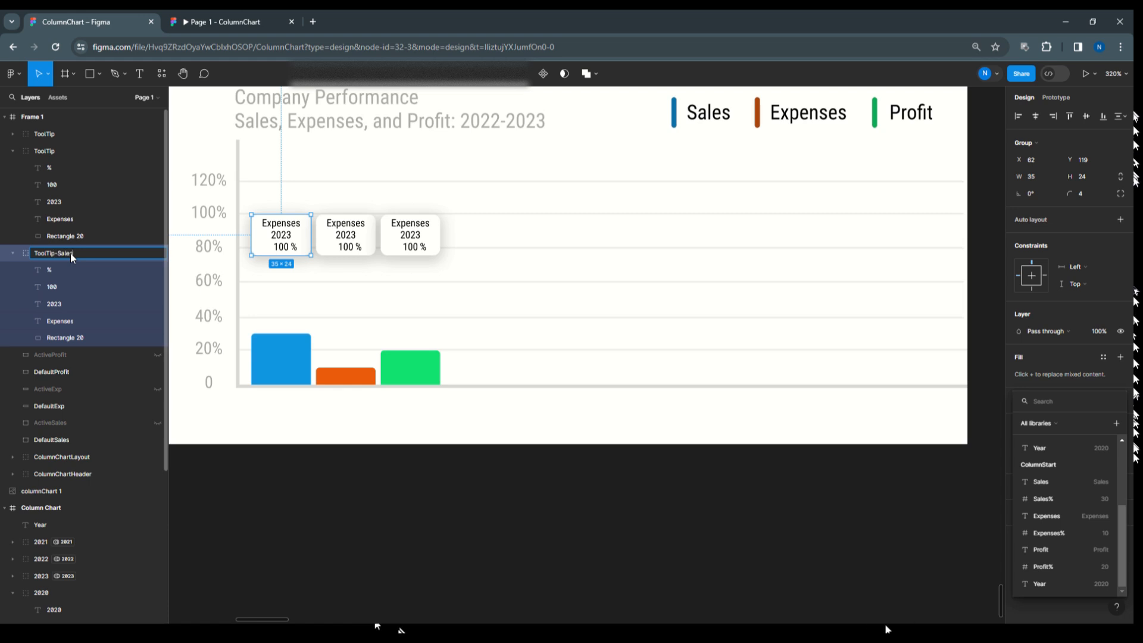
left_click(45, 151)
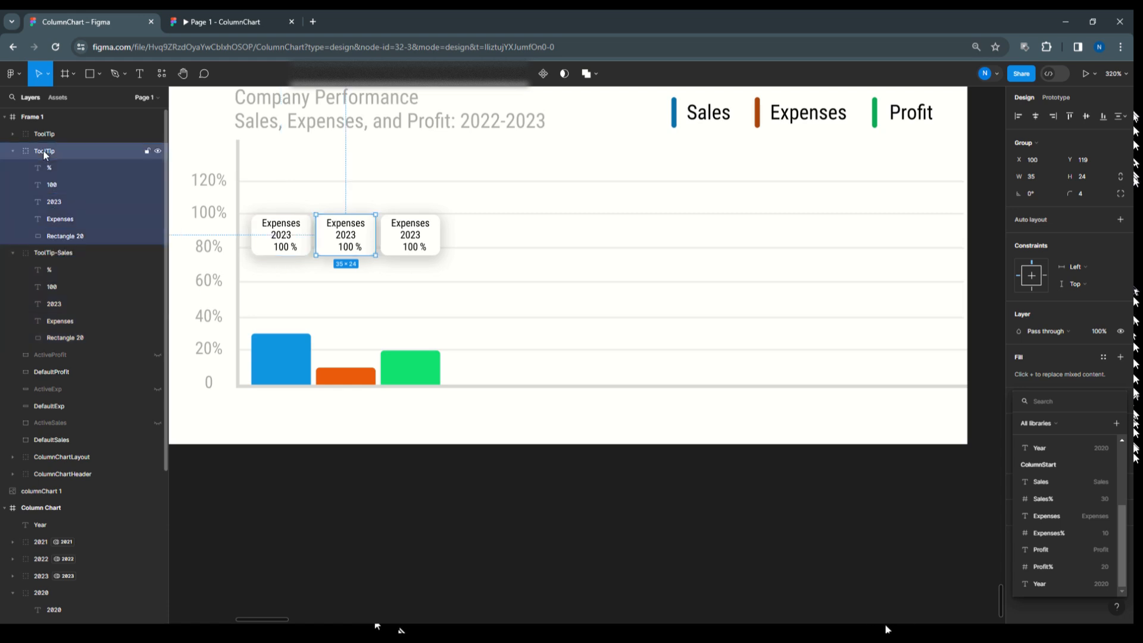
double_click(48, 152)
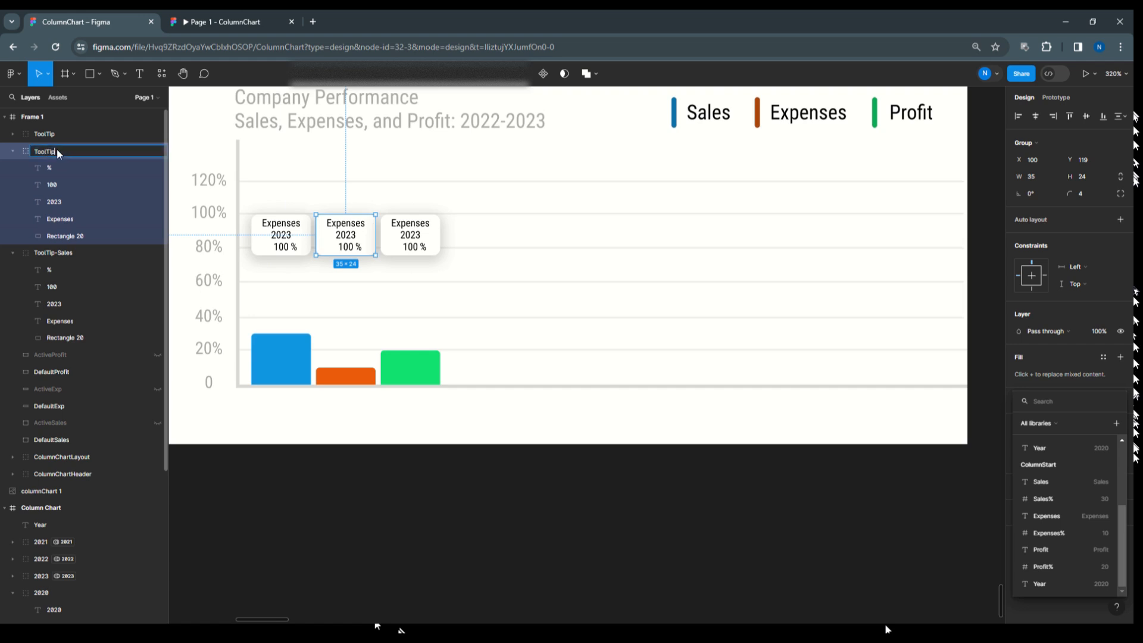
type("-Exp")
left_click(53, 136)
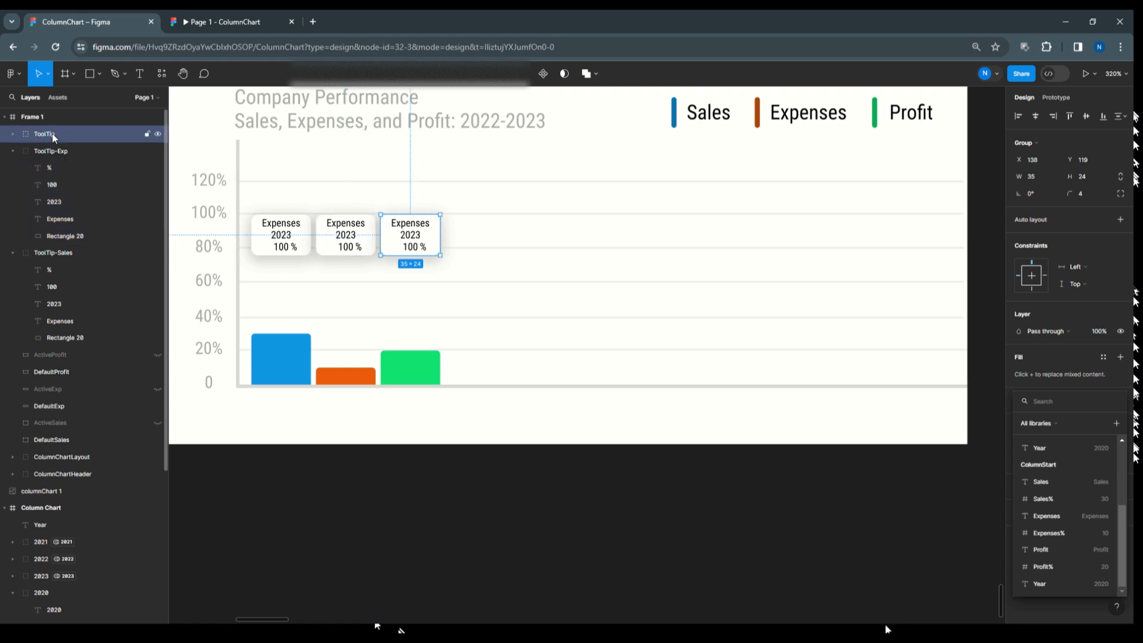
double_click(63, 135)
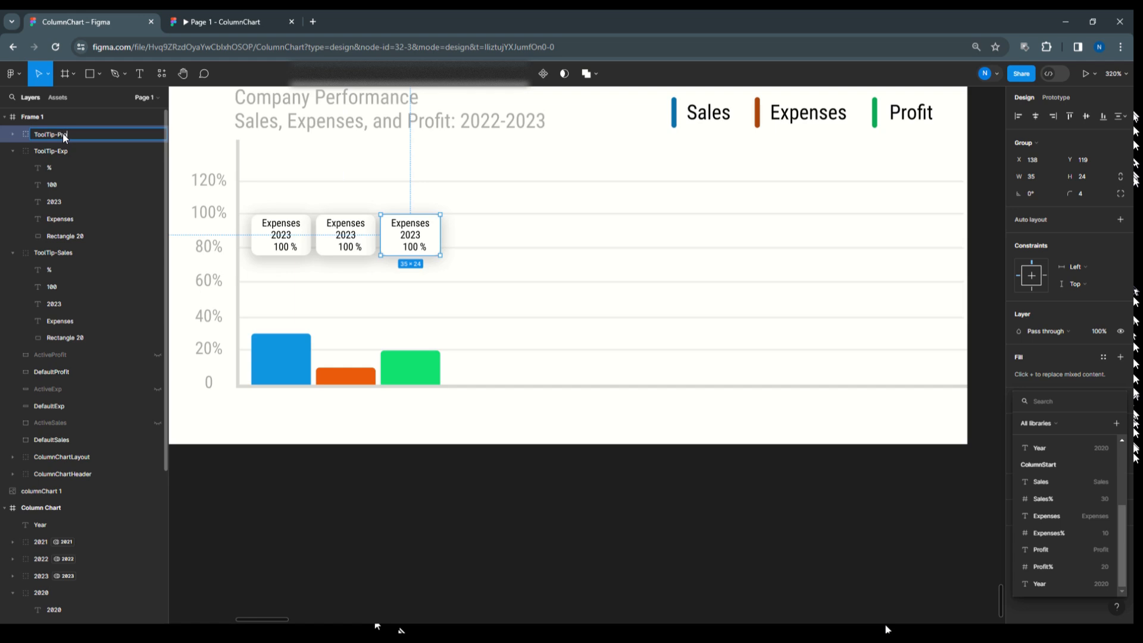
Step: Bind the 100 text in the ToolTip-Sales group to the ColumnStart Sales% variable
left_click(56, 253)
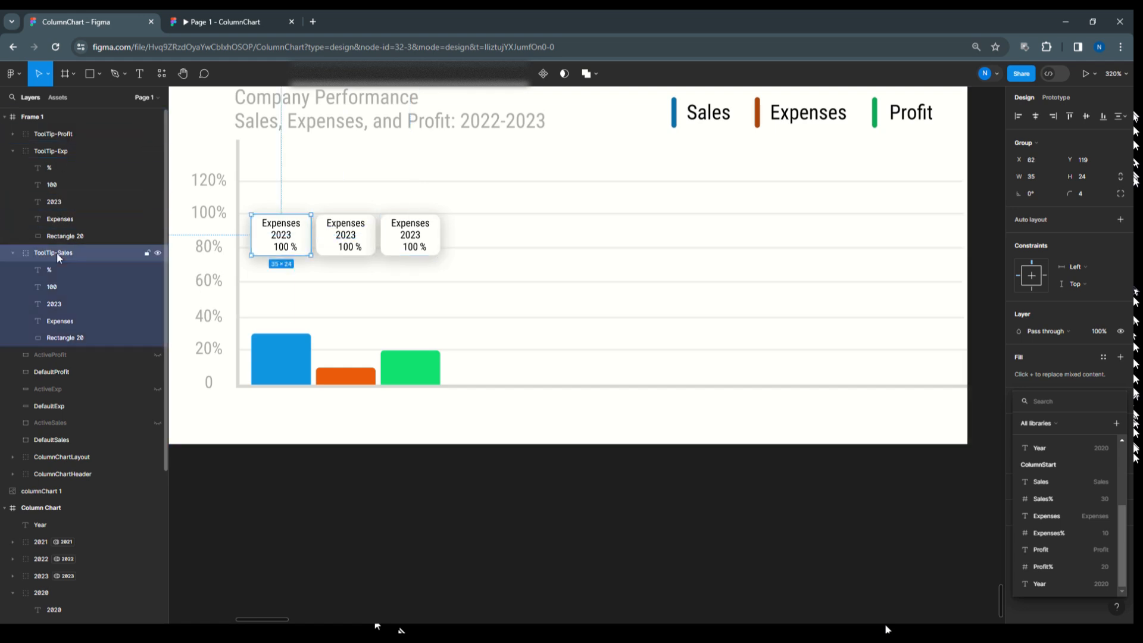
left_click(58, 285)
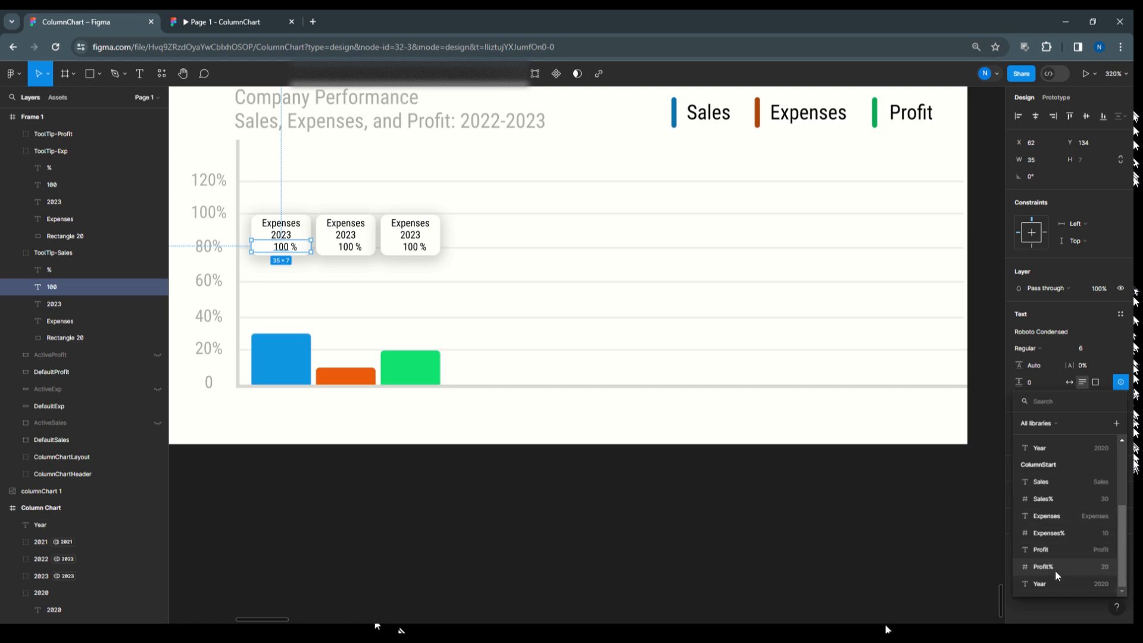
left_click(1057, 502)
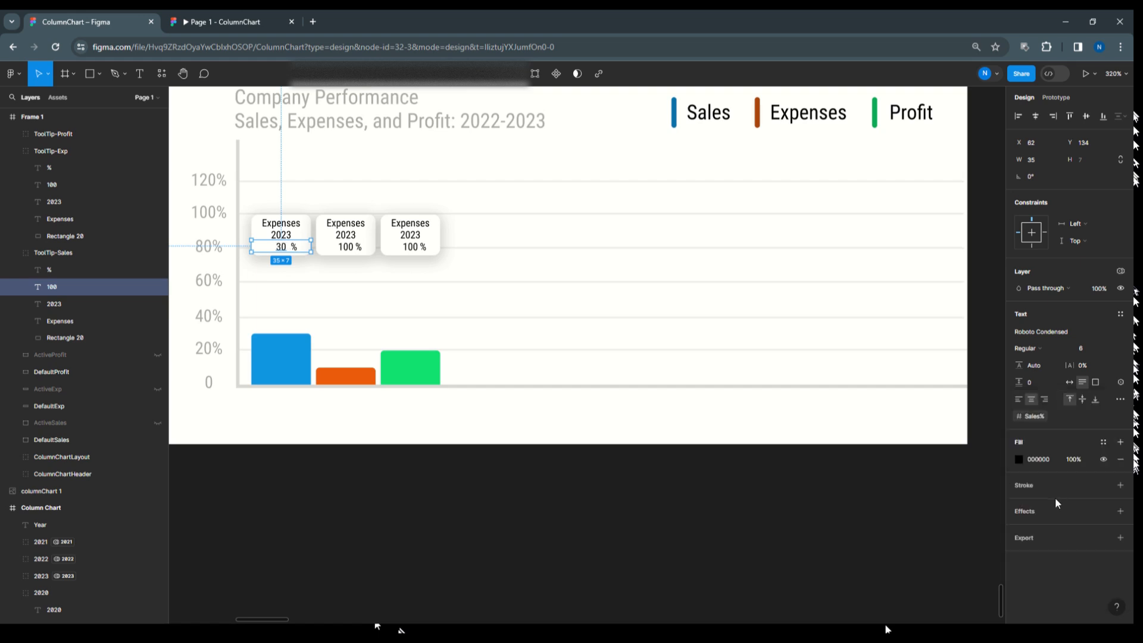
Step: Bind the 2023 text in the ToolTip-Sales group to the ColumnStart Year variable
left_click(68, 304)
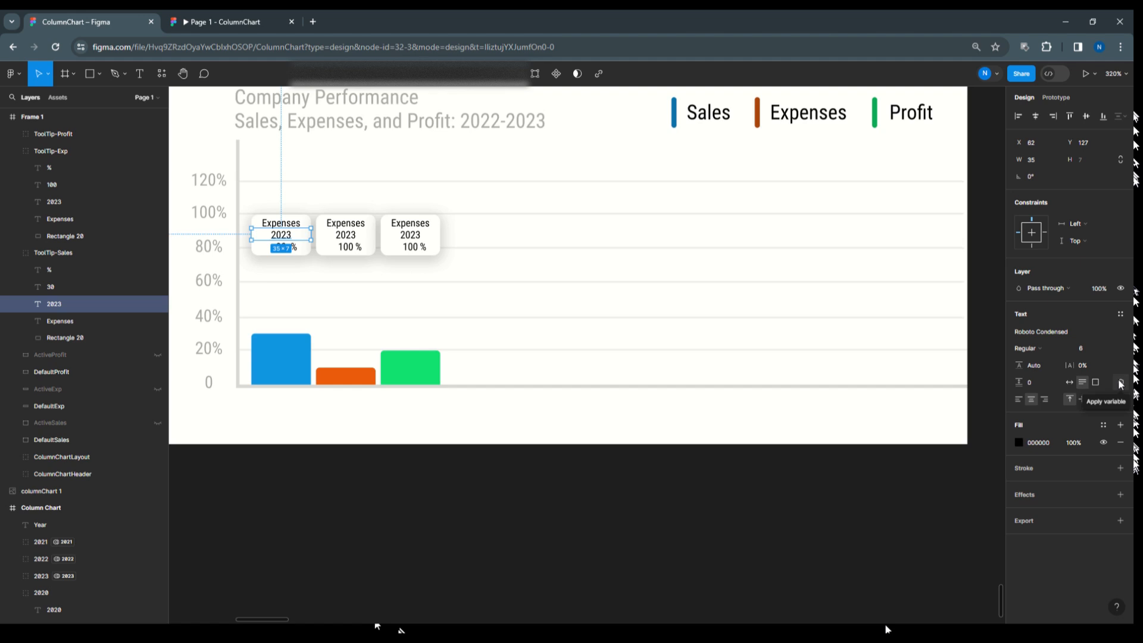
left_click(1119, 383)
scroll(1086, 542, "down", 3)
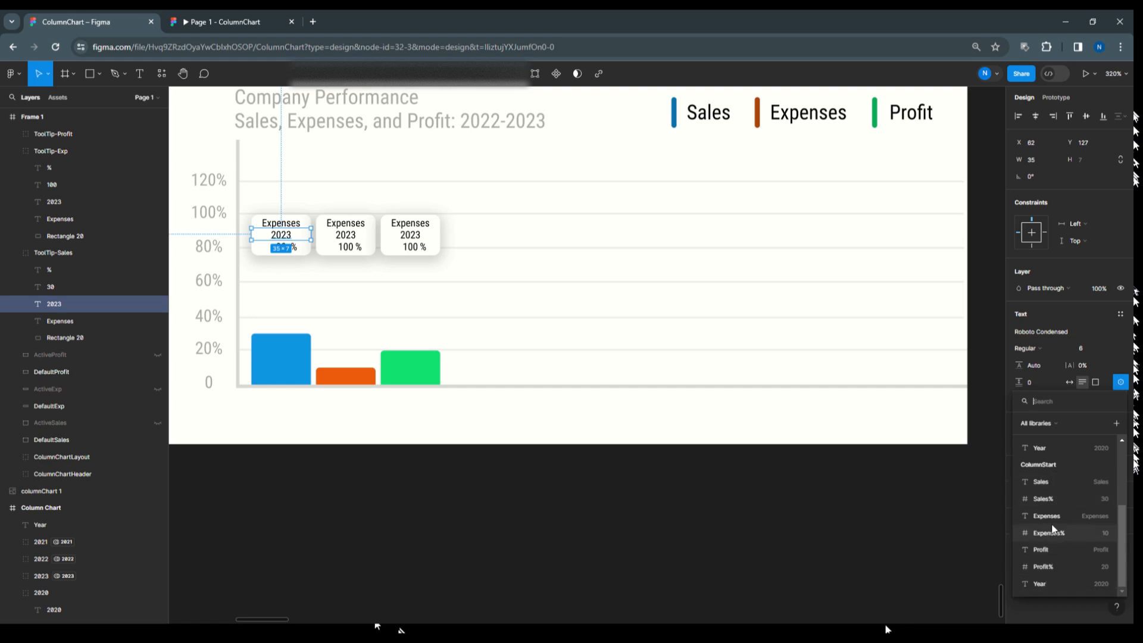
left_click(1052, 583)
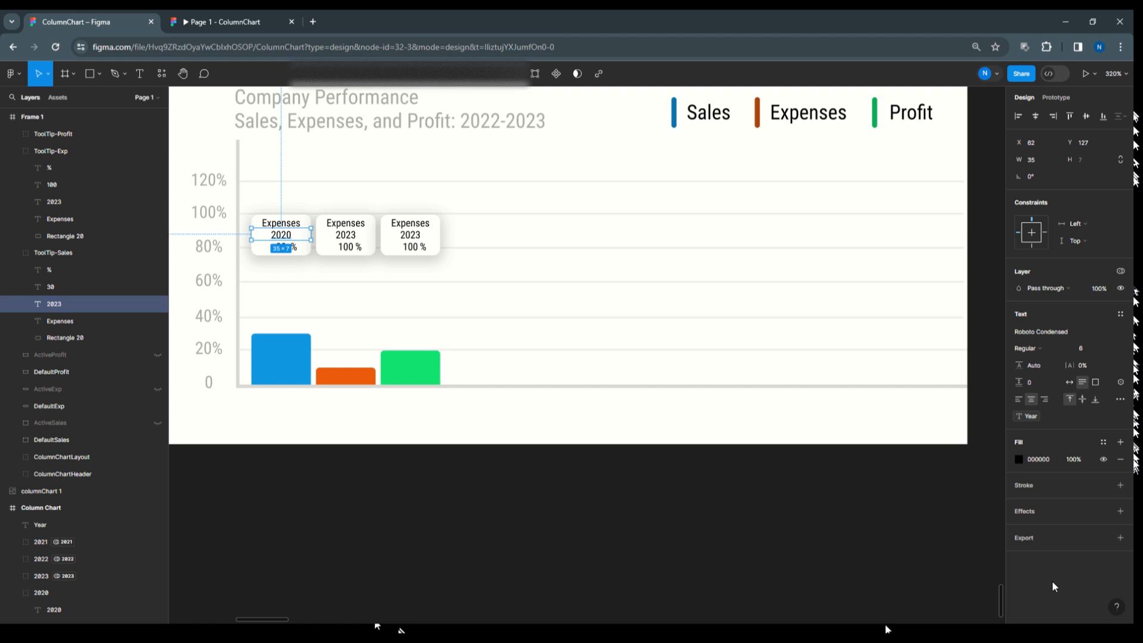
left_click(268, 280)
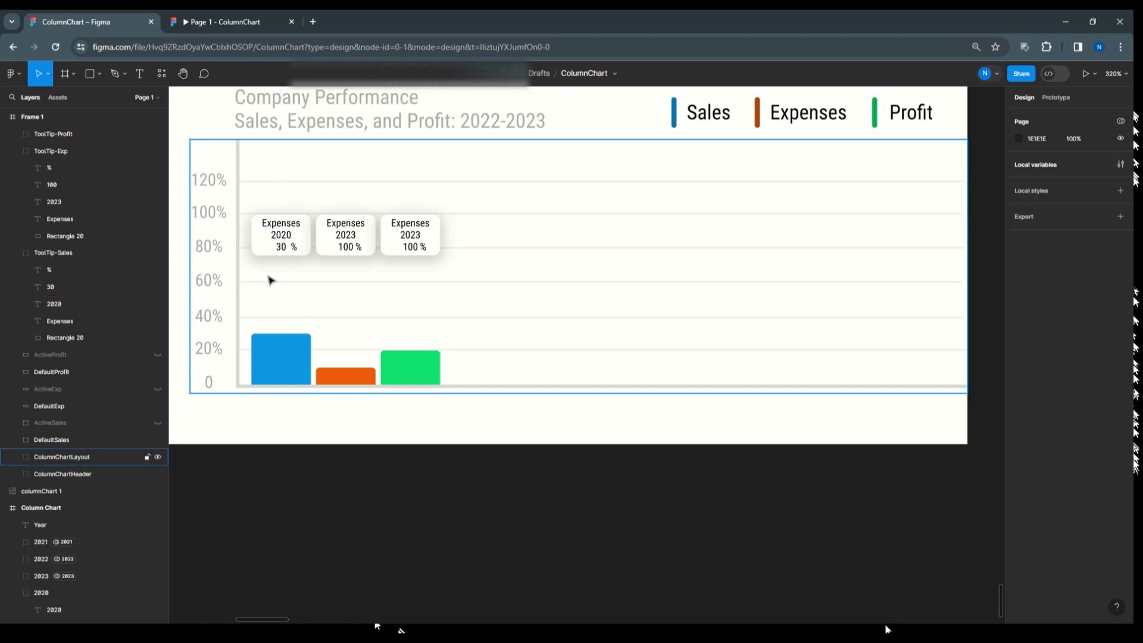
Step: Reapply the Sales% variable to the percentage number in ToolTip-Sales and check the variable binding of the year text
left_click(51, 284)
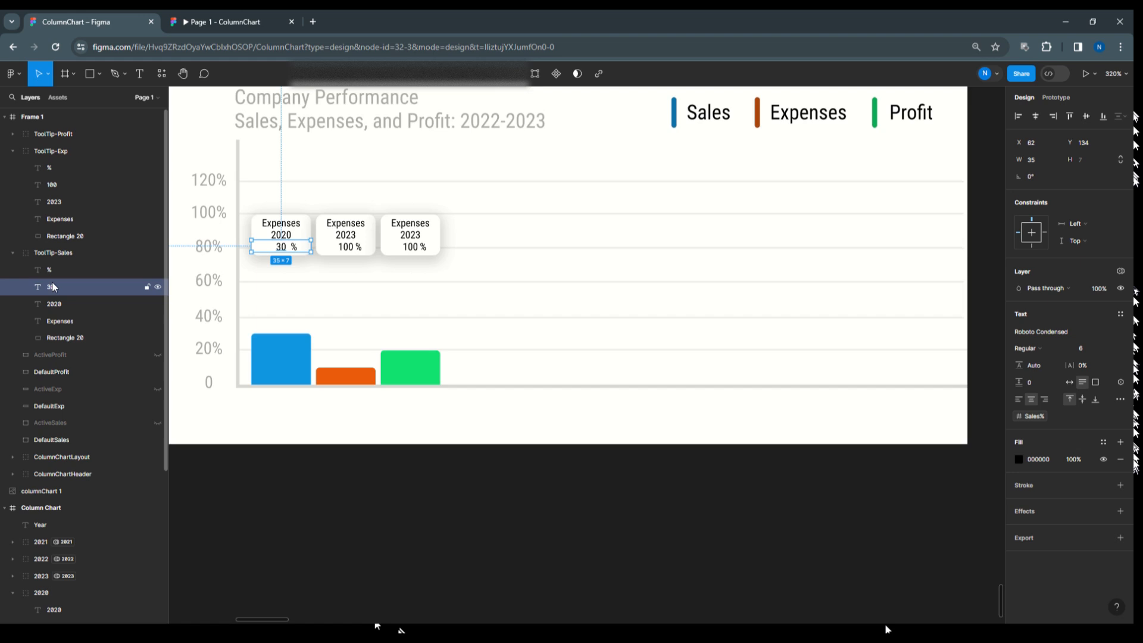
left_click(1121, 383)
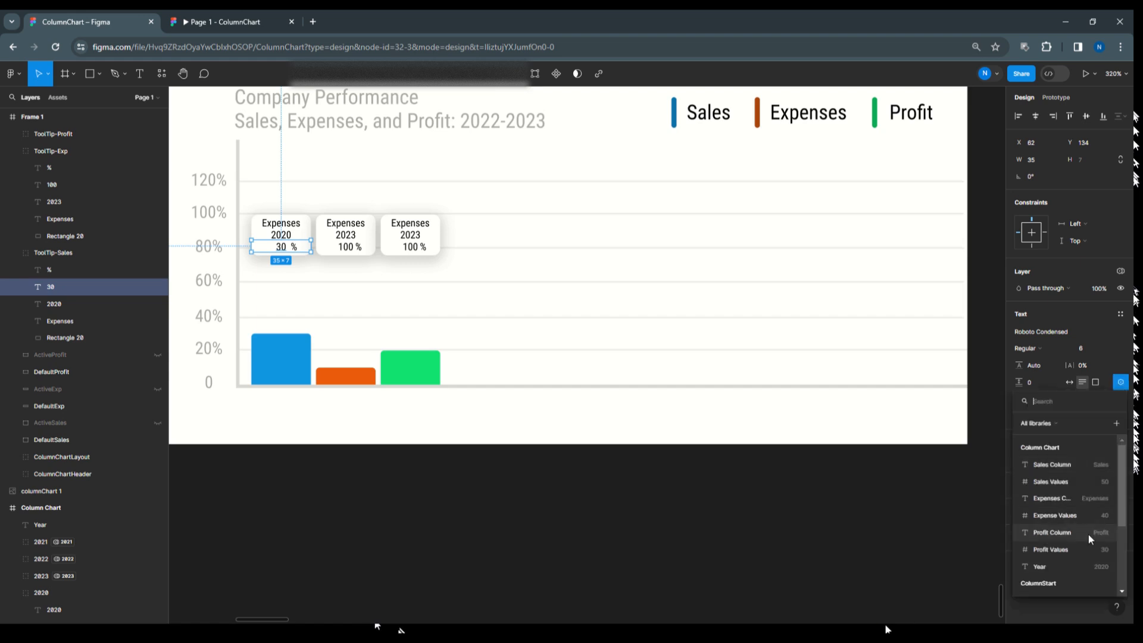
scroll(1087, 531, "down", 3)
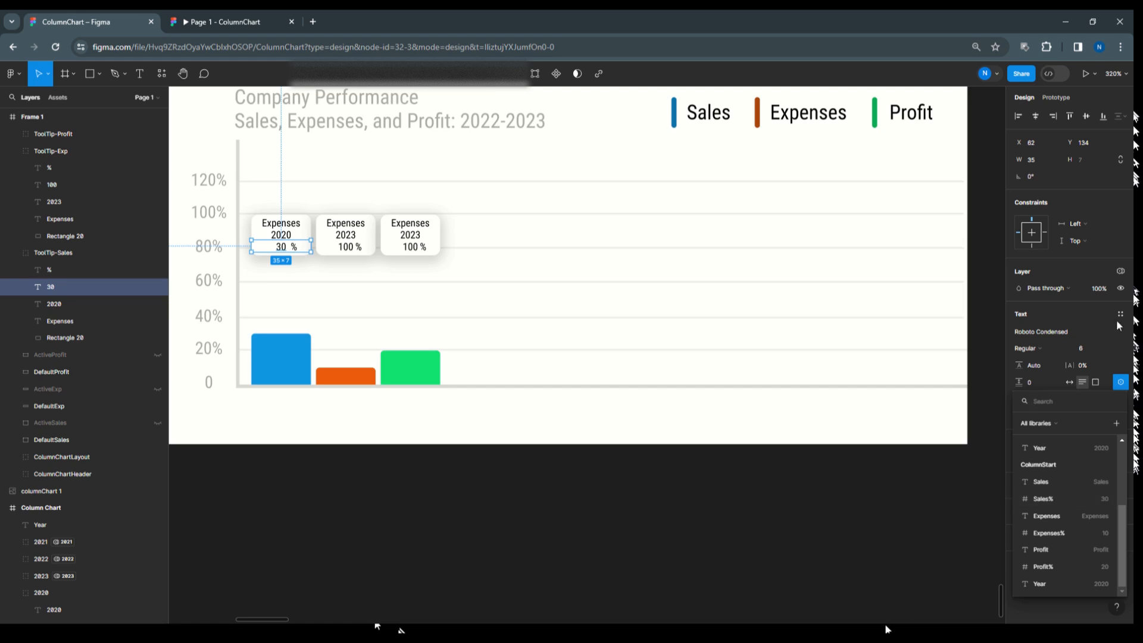
left_click(1053, 504)
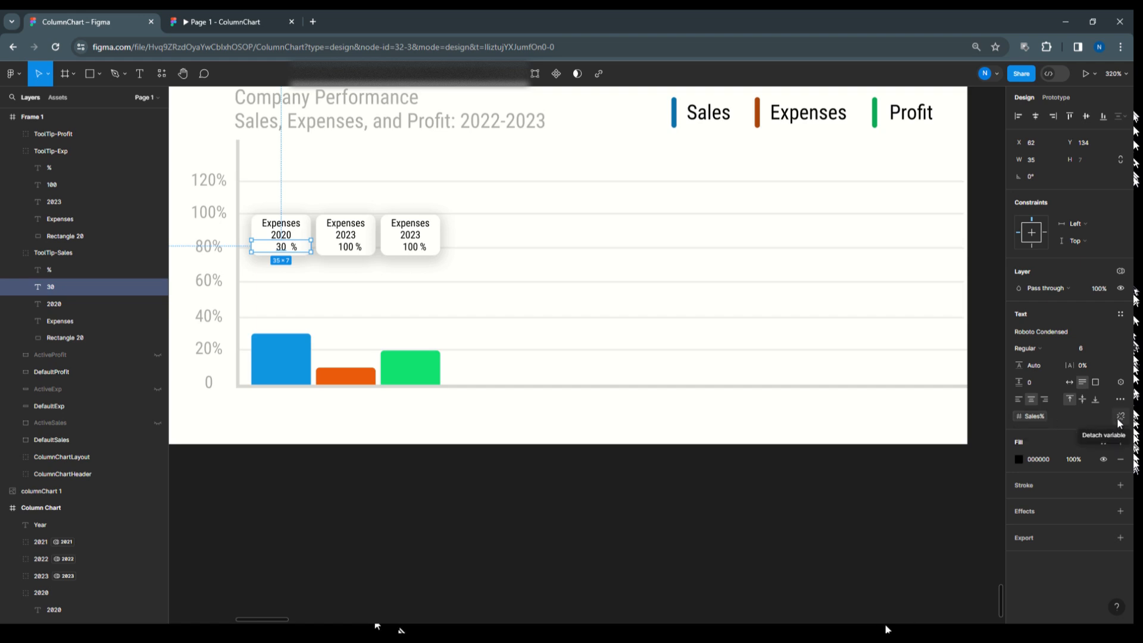
left_click(59, 303)
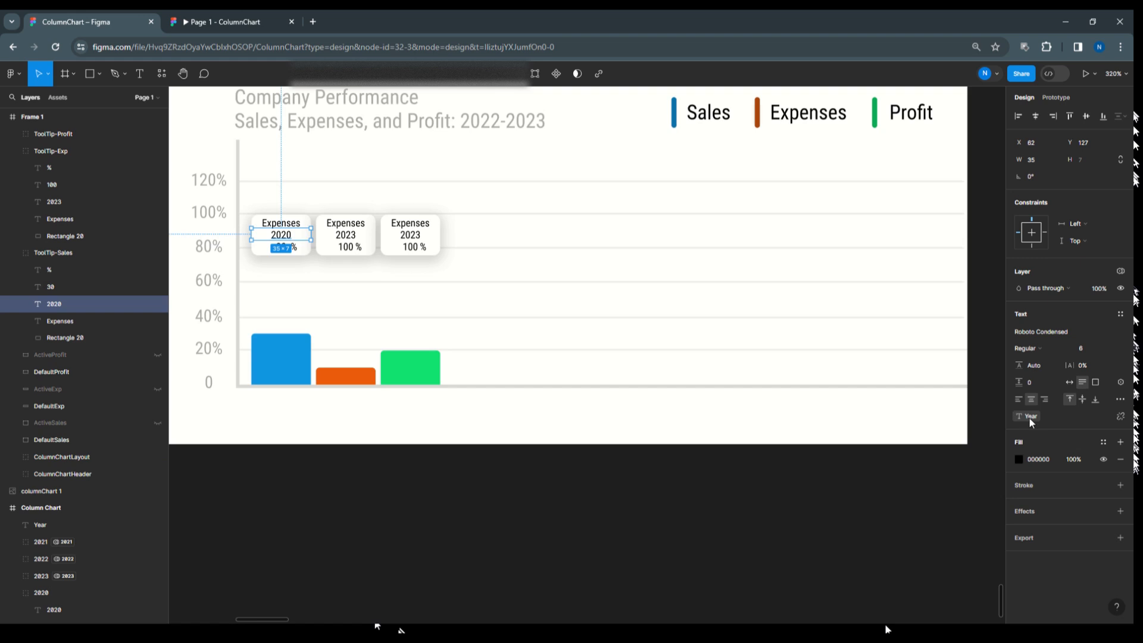
Step: Select the Expenses label text inside the ToolTip-Sales group
left_click(59, 321)
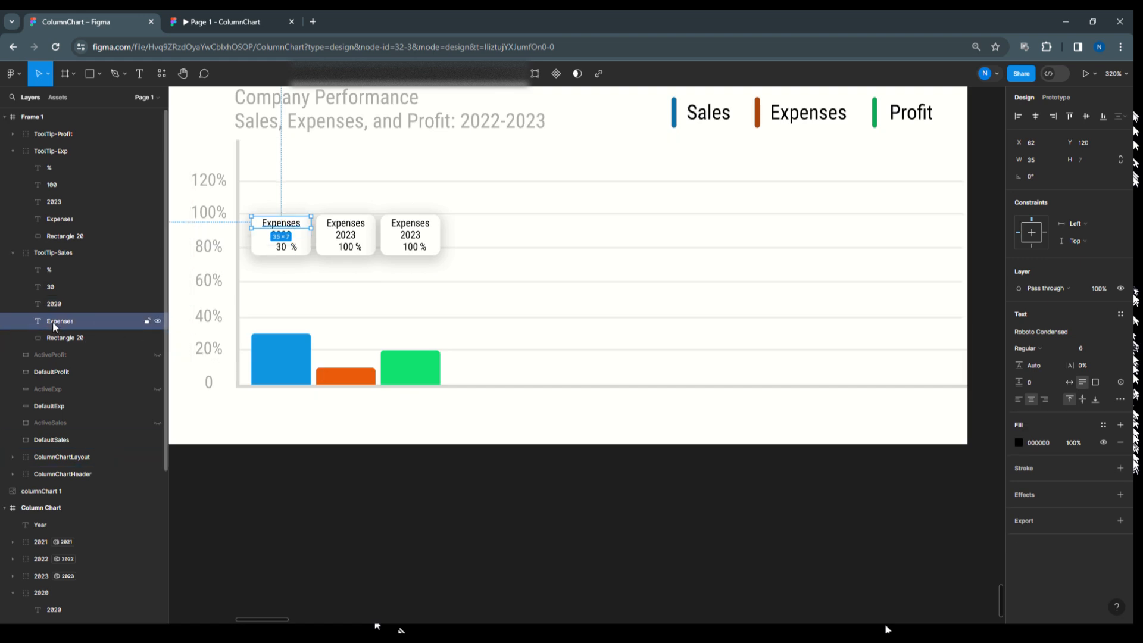
Step: Bind the title text of the ToolTip-Sales group to the Sales variable from the ColumnStart collection
left_click(1121, 383)
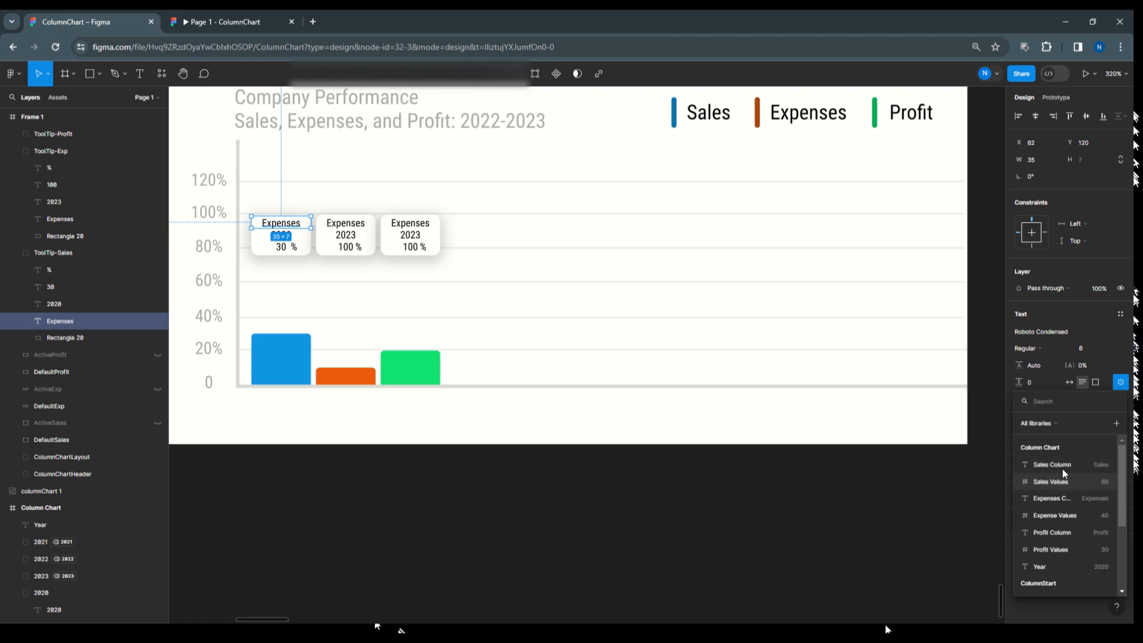
scroll(1070, 513, "down", 3)
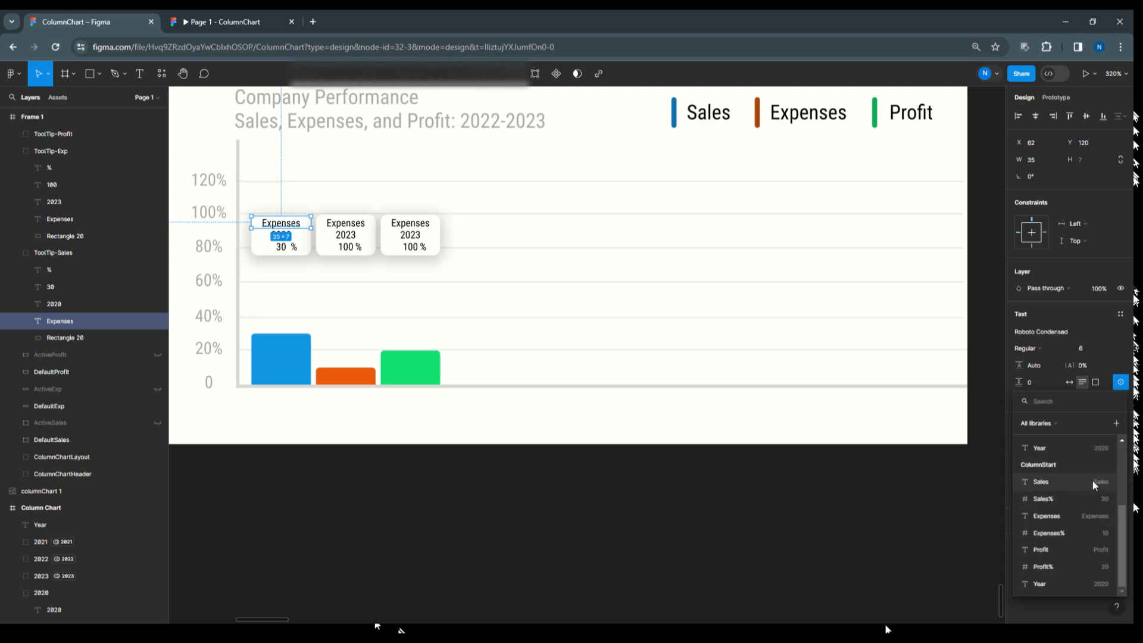
left_click(1040, 482)
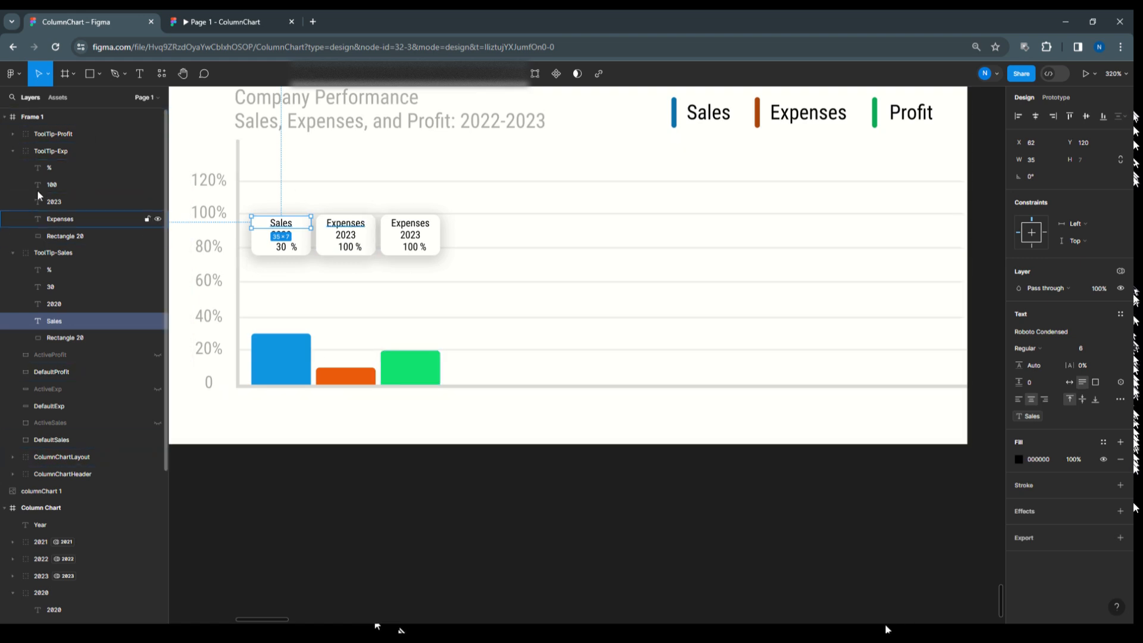
Step: Bind the ToolTip-Exp group's number text to the ColumnStart variable Expenses% and its year text to Year
left_click(56, 185)
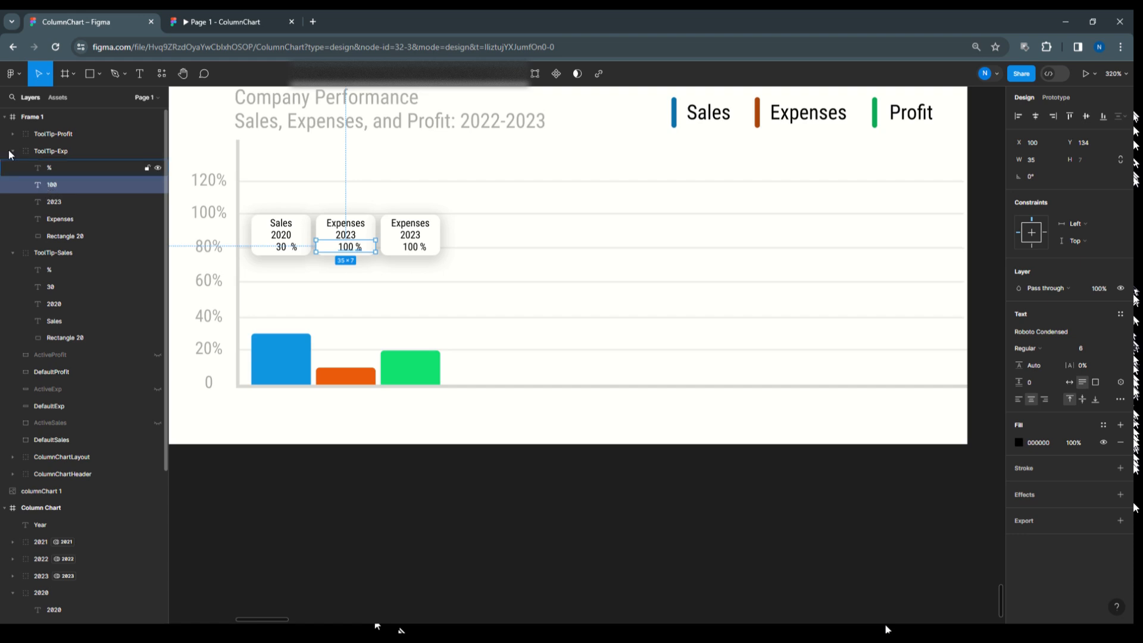
left_click(1118, 383)
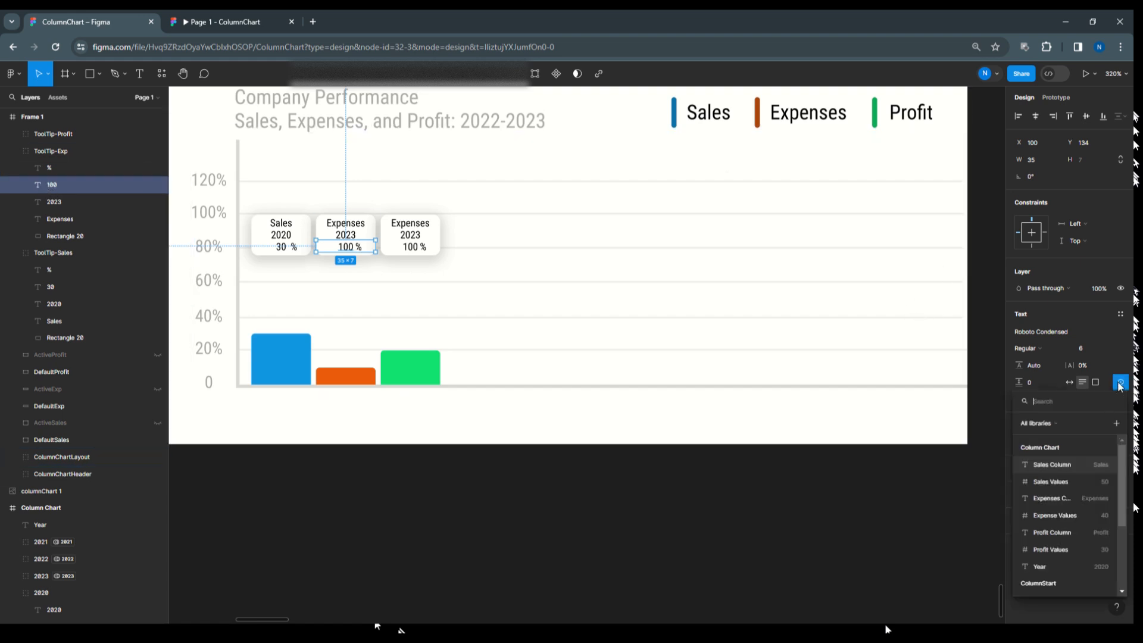
scroll(1106, 534, "down", 5)
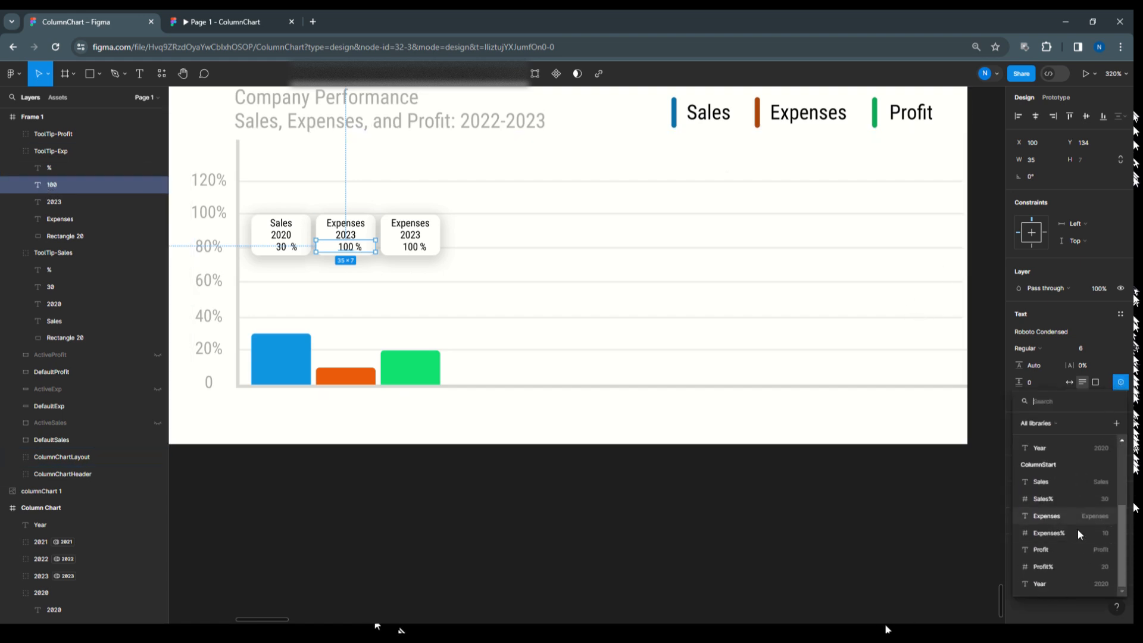
left_click(1048, 533)
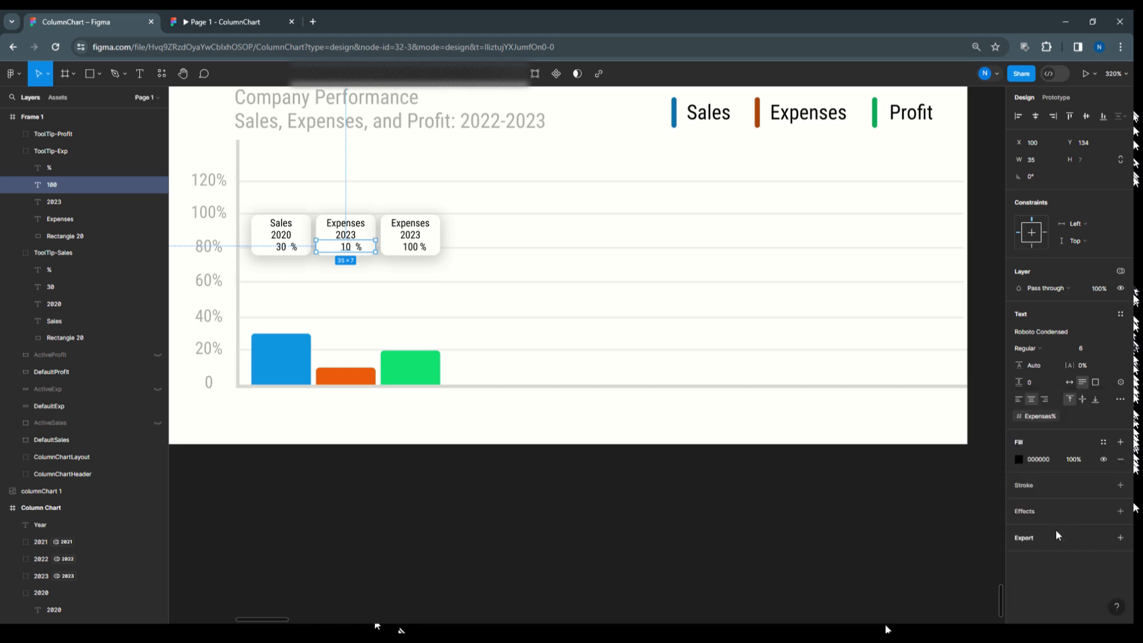
left_click(132, 199)
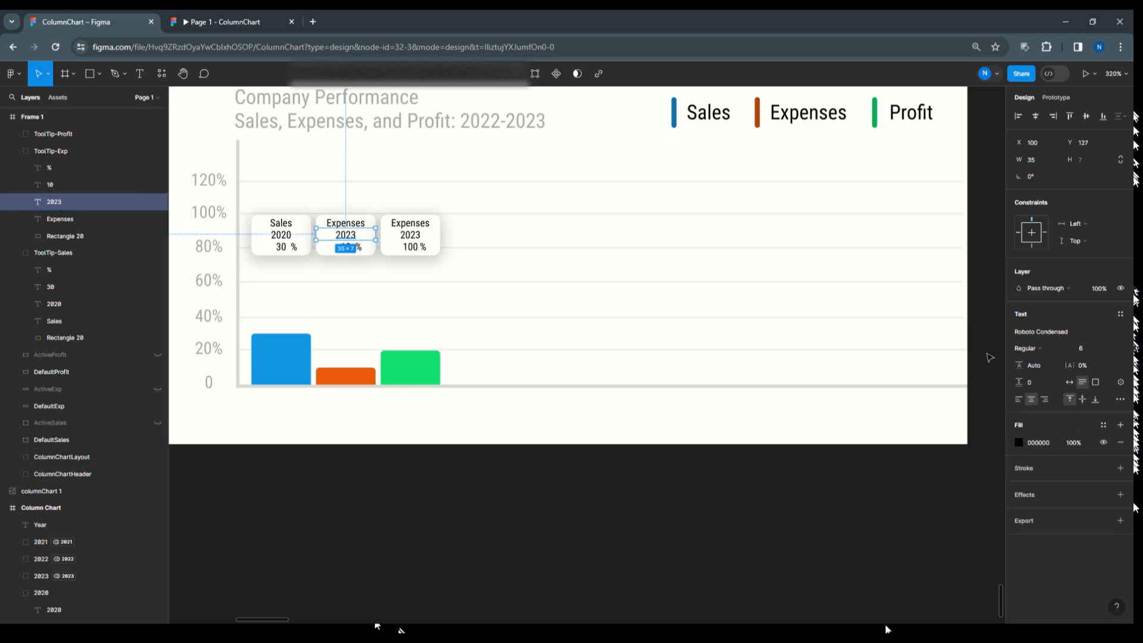
left_click(1120, 382)
scroll(1080, 518, "down", 3)
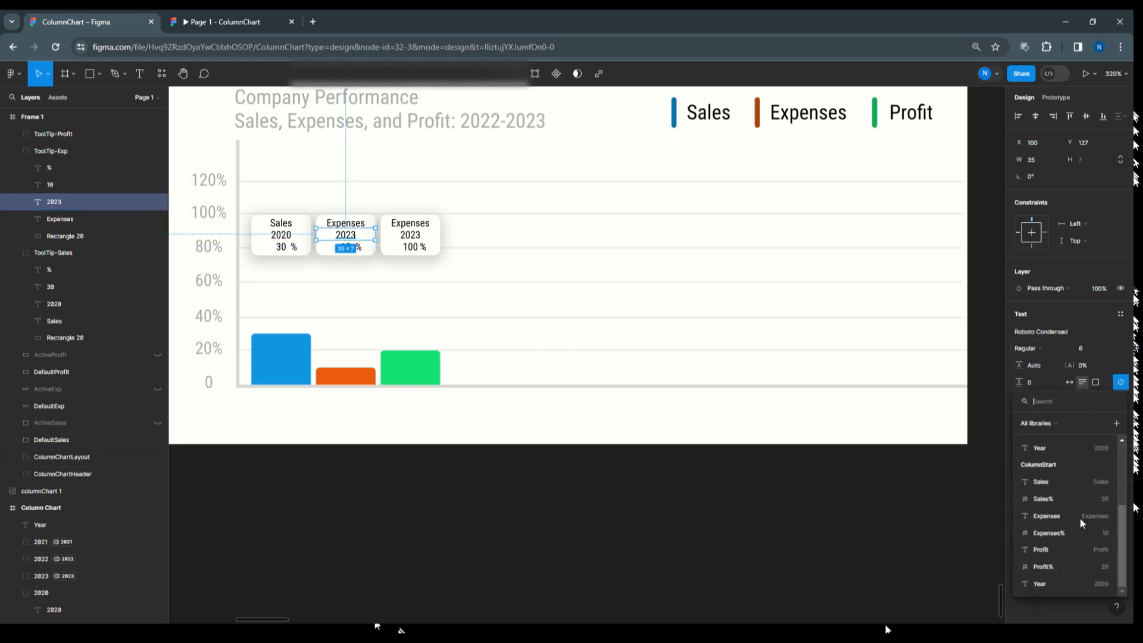
left_click(1045, 586)
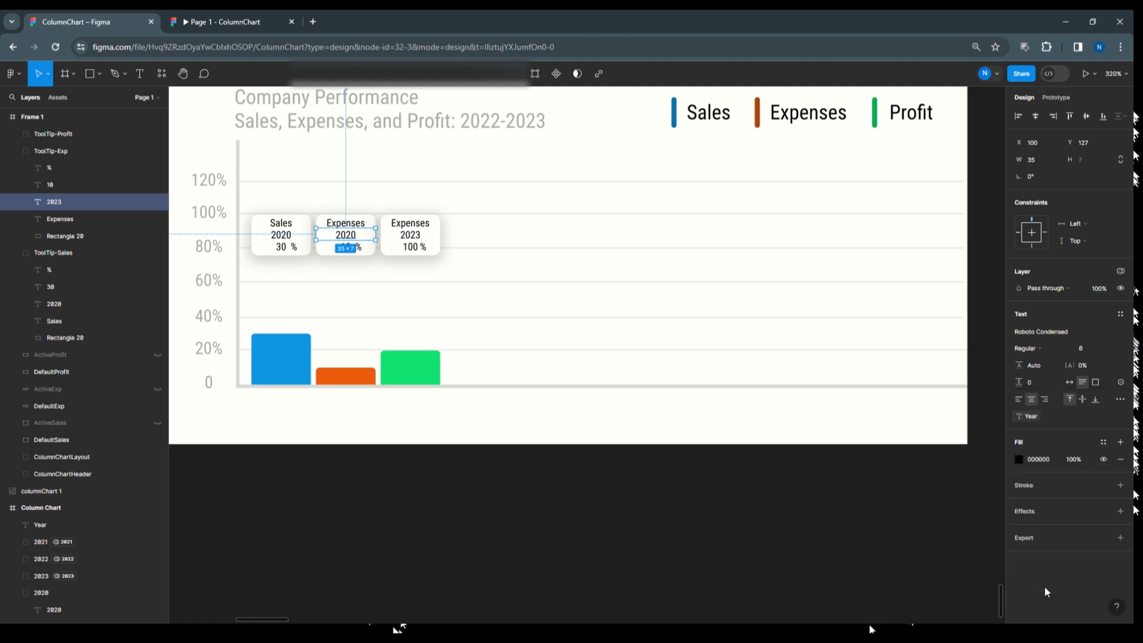
Step: Bind the title text of the ToolTip-Exp group to the Expenses variable from the ColumnStart collection
left_click(81, 185)
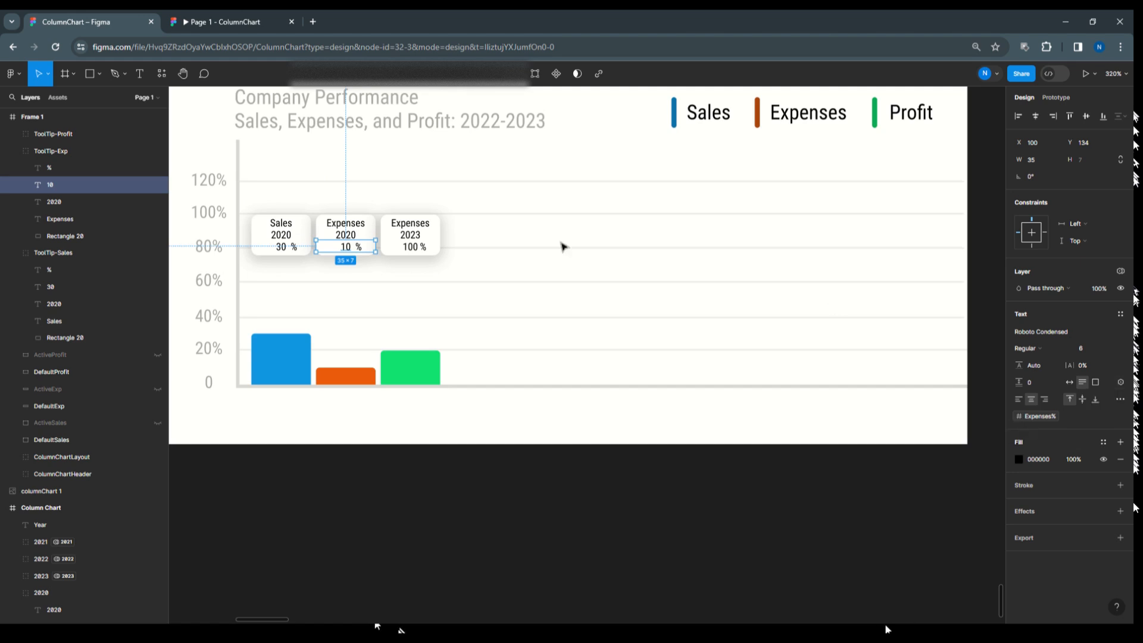
left_click(352, 226)
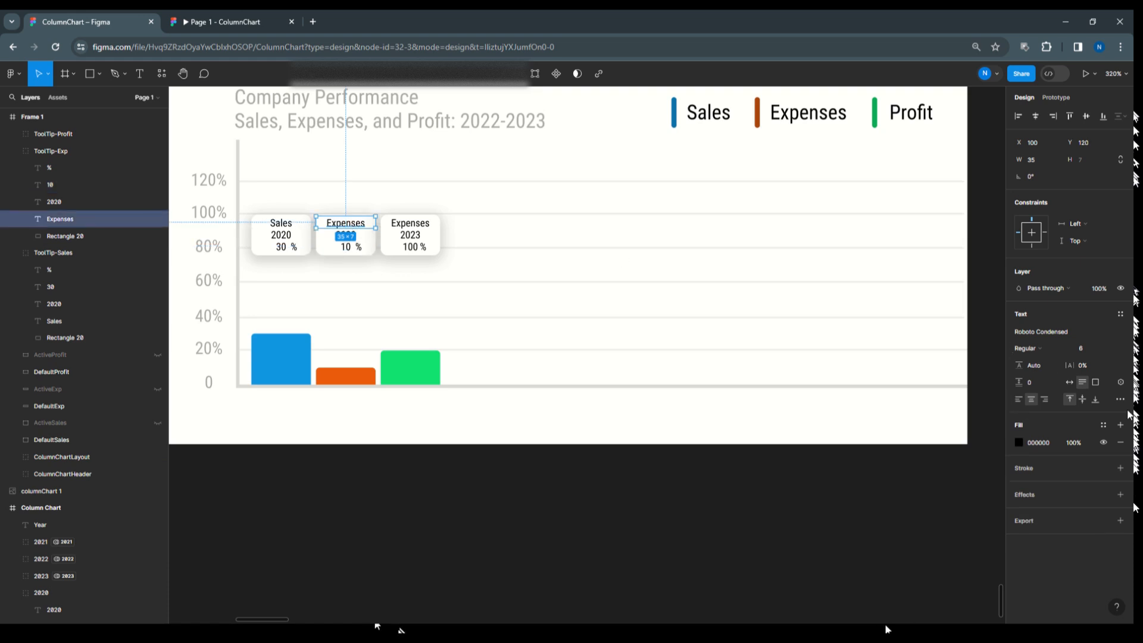
left_click(1121, 382)
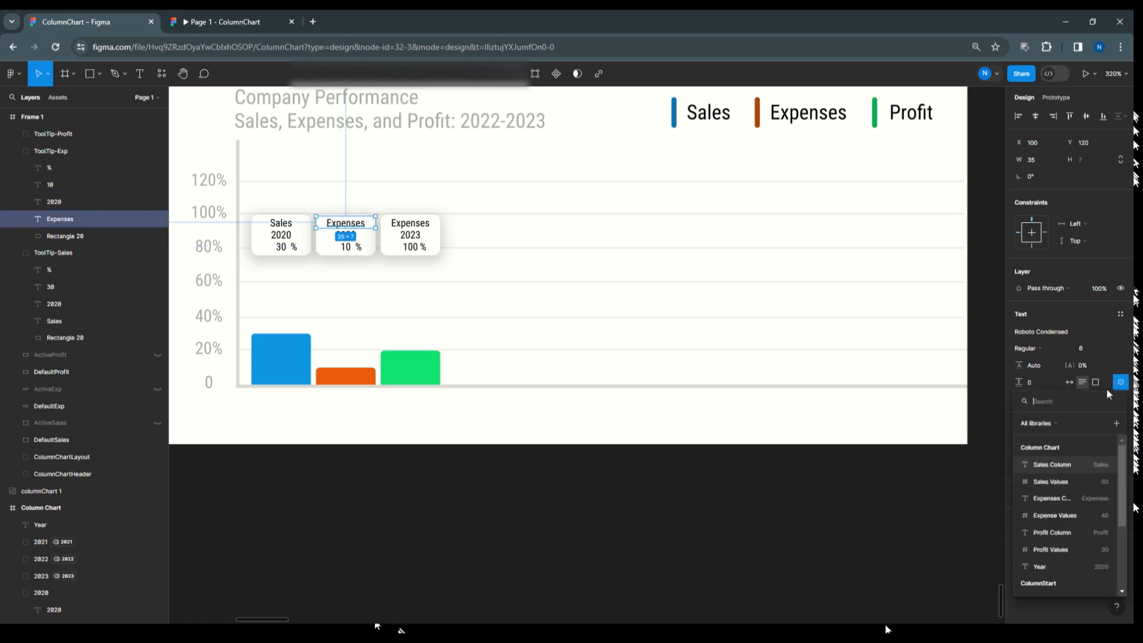
scroll(1101, 527, "down", 3)
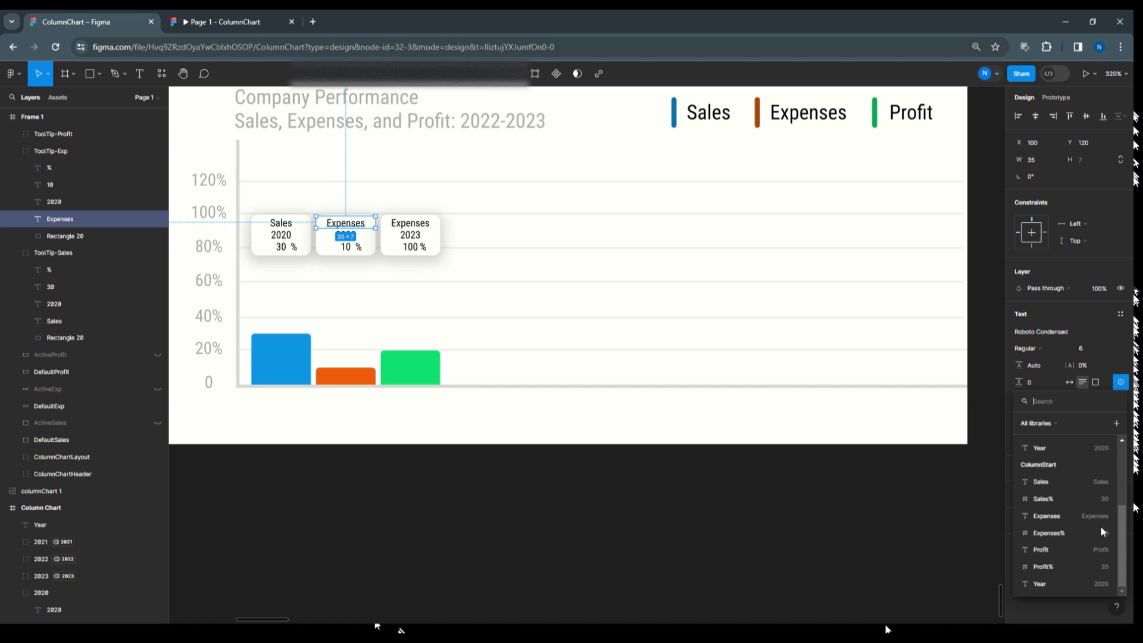
left_click(1058, 517)
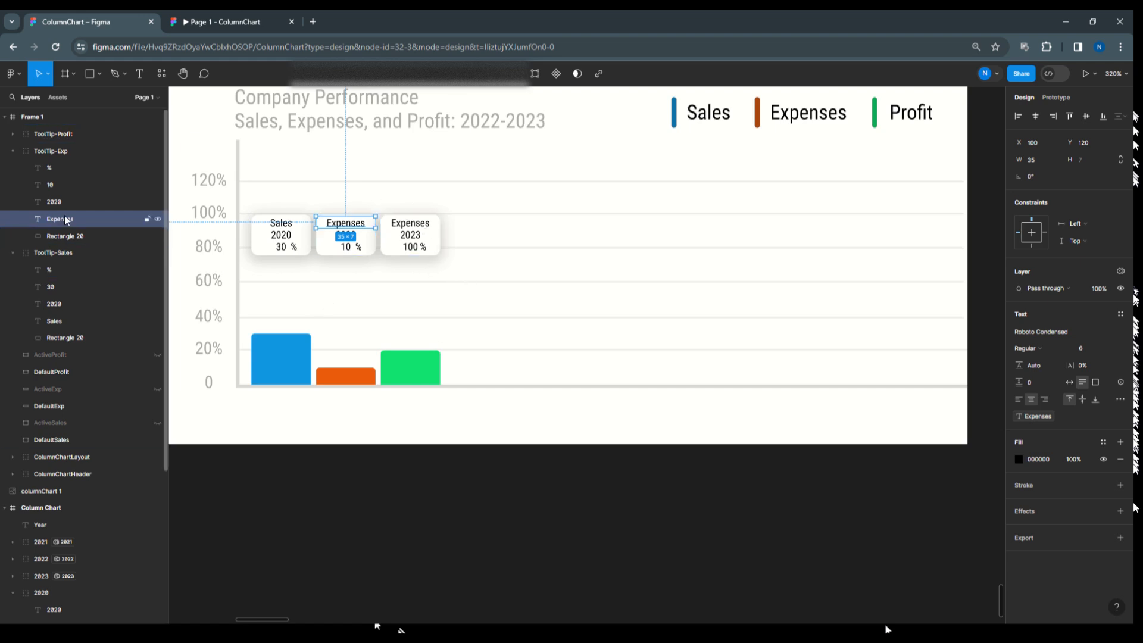
Step: Expand the ToolTip-Profit group and bind its number text to the ColumnStart variable Profit%
left_click(12, 134)
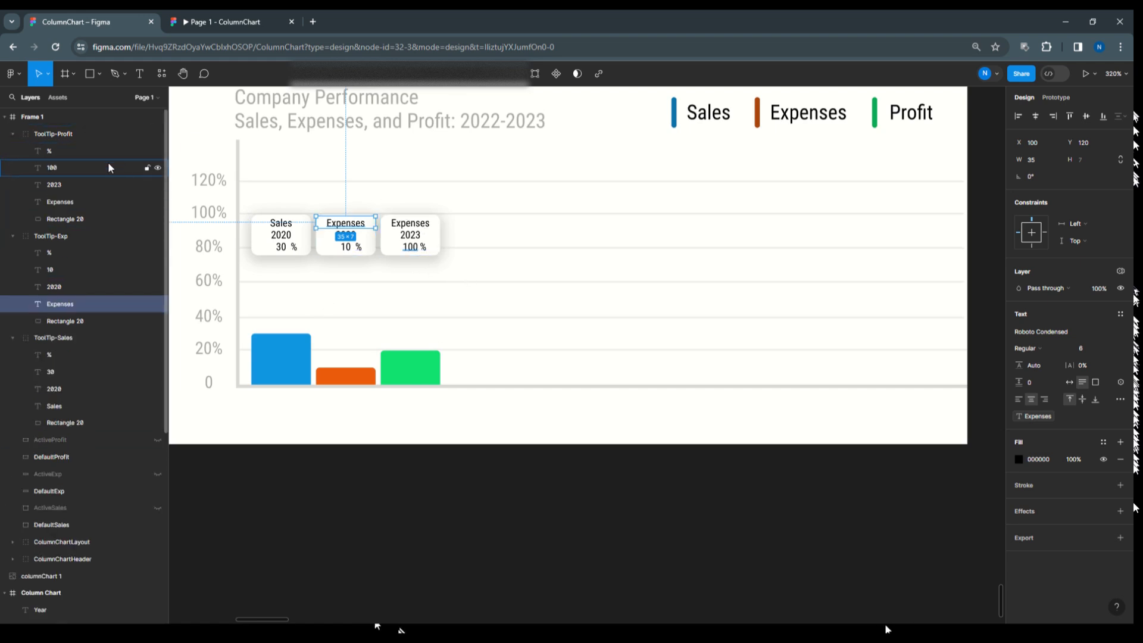
left_click(69, 169)
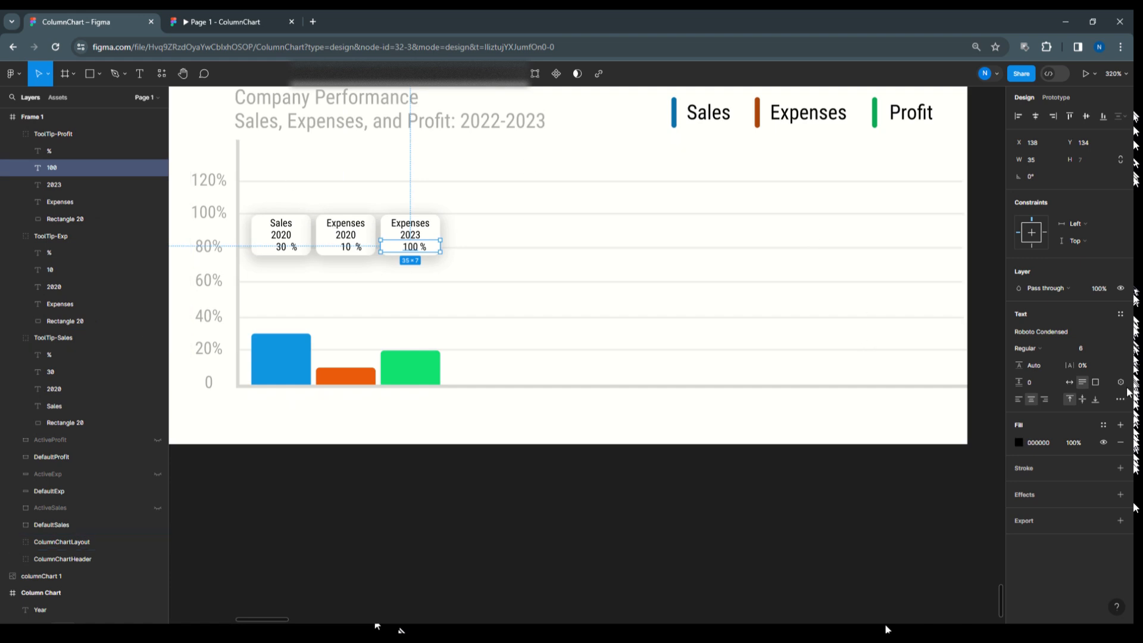
left_click(1121, 382)
scroll(1077, 527, "down", 3)
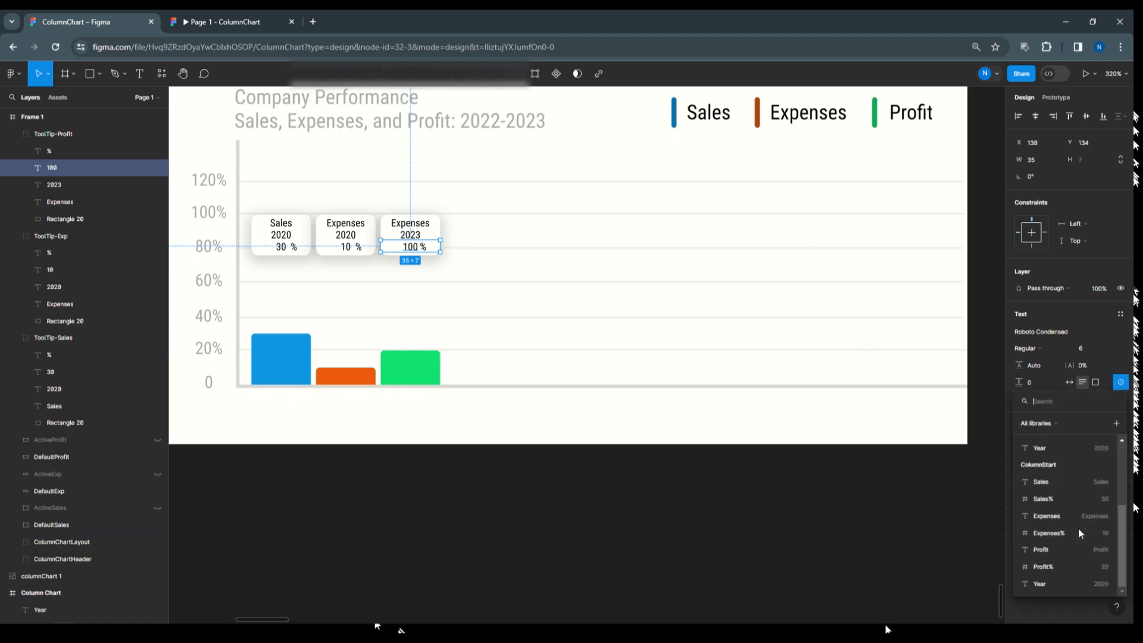
left_click(1050, 568)
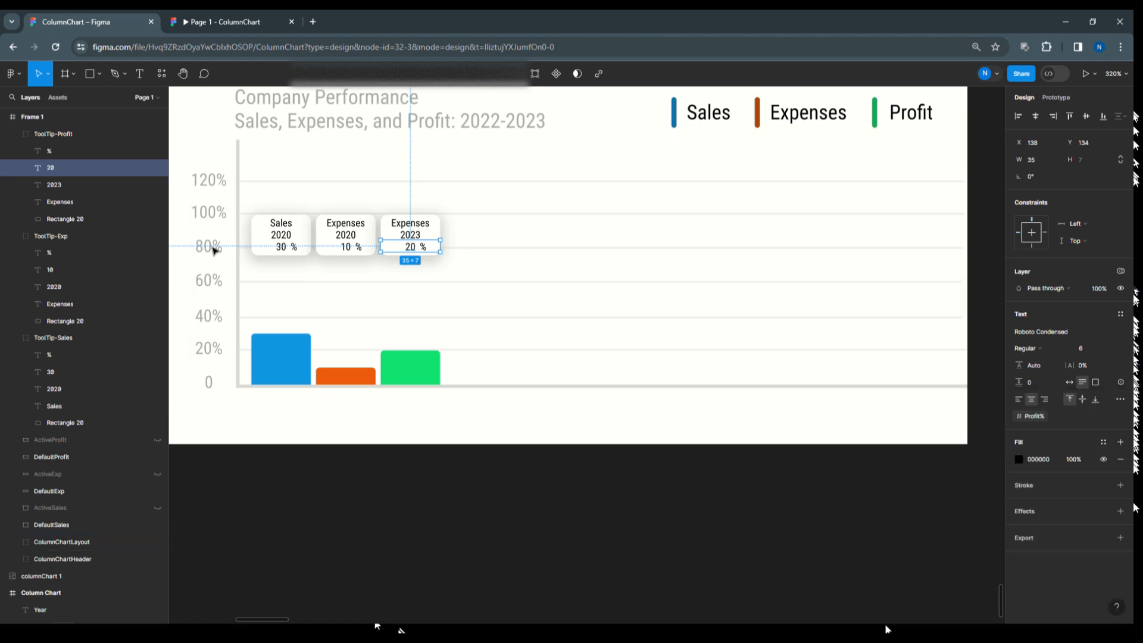
Step: Bind the ToolTip-Profit group's year text to the ColumnStart variable Year and its title text to Profit
left_click(55, 184)
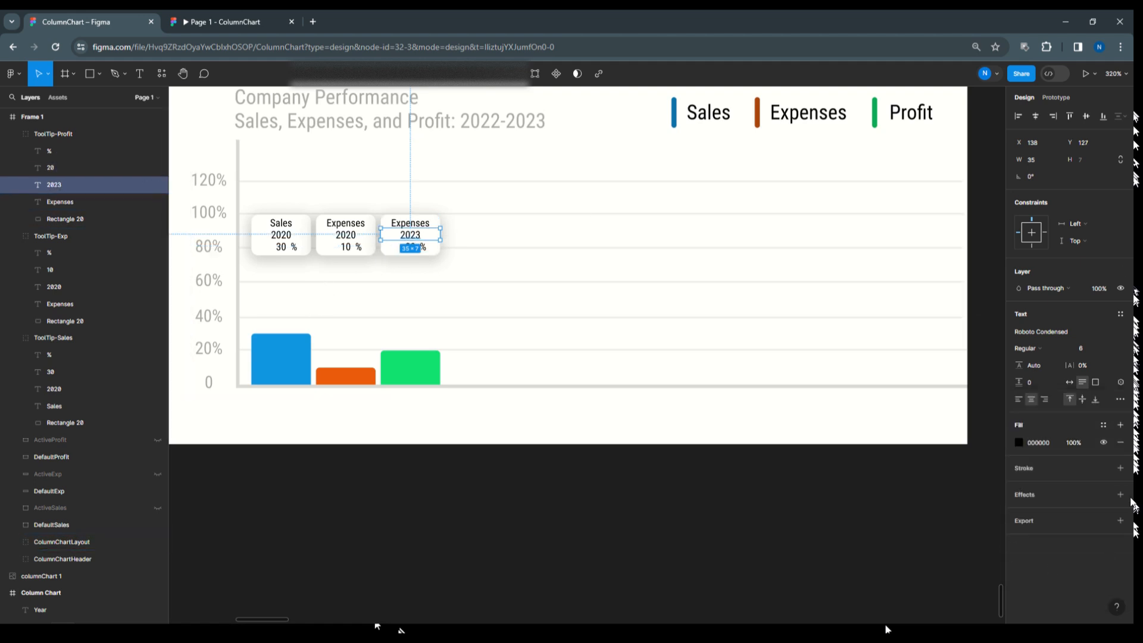
left_click(1122, 383)
scroll(1105, 588, "down", 3)
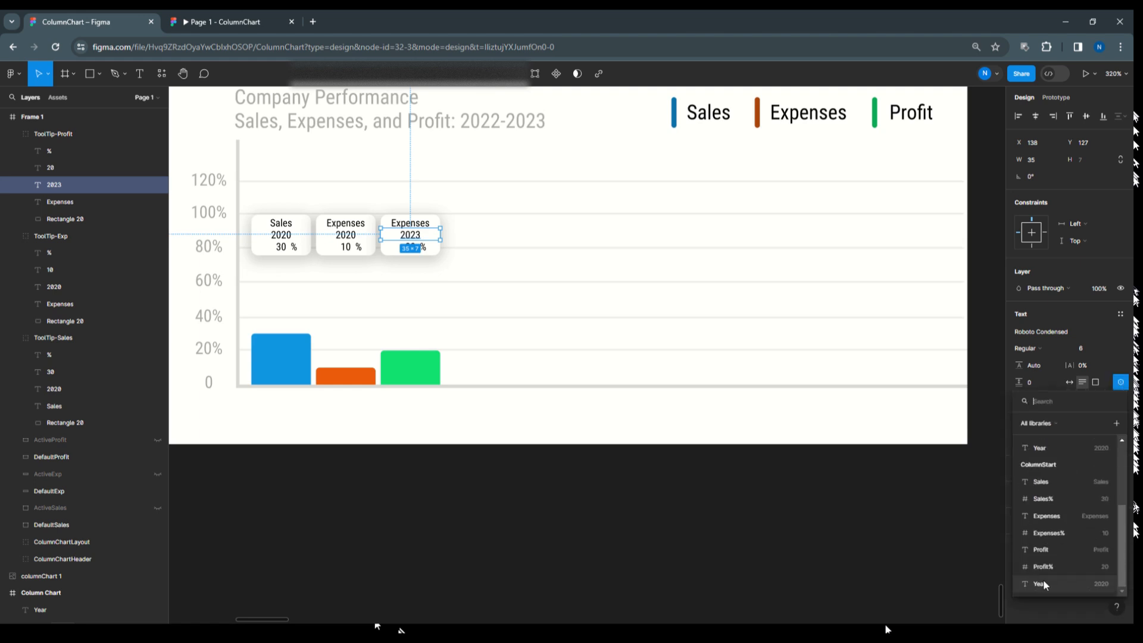
left_click(1043, 582)
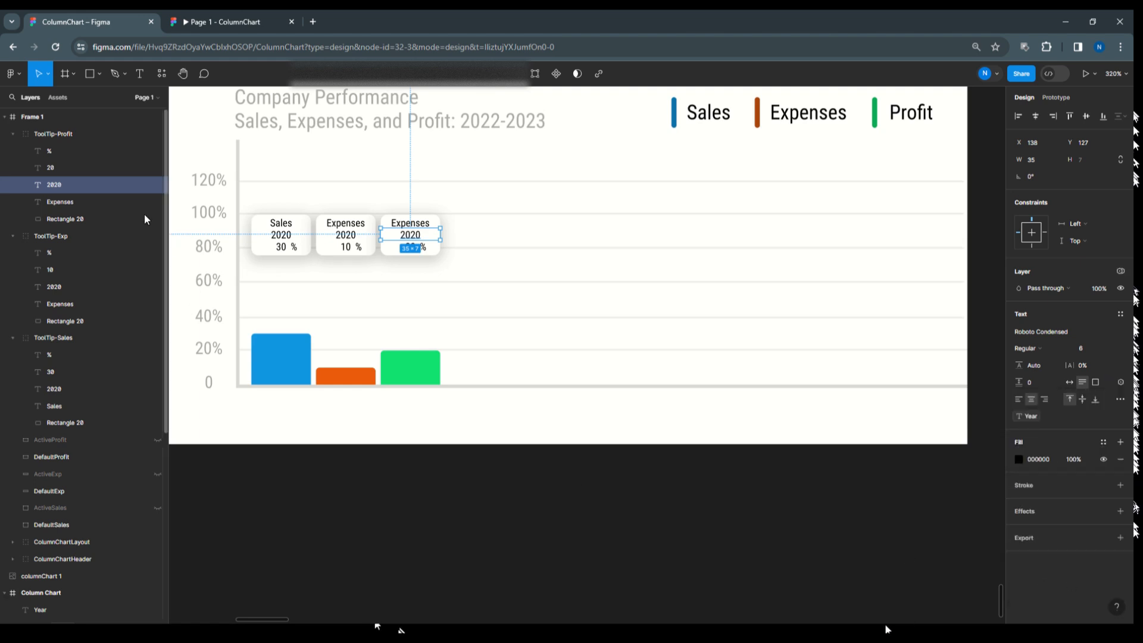
left_click(63, 203)
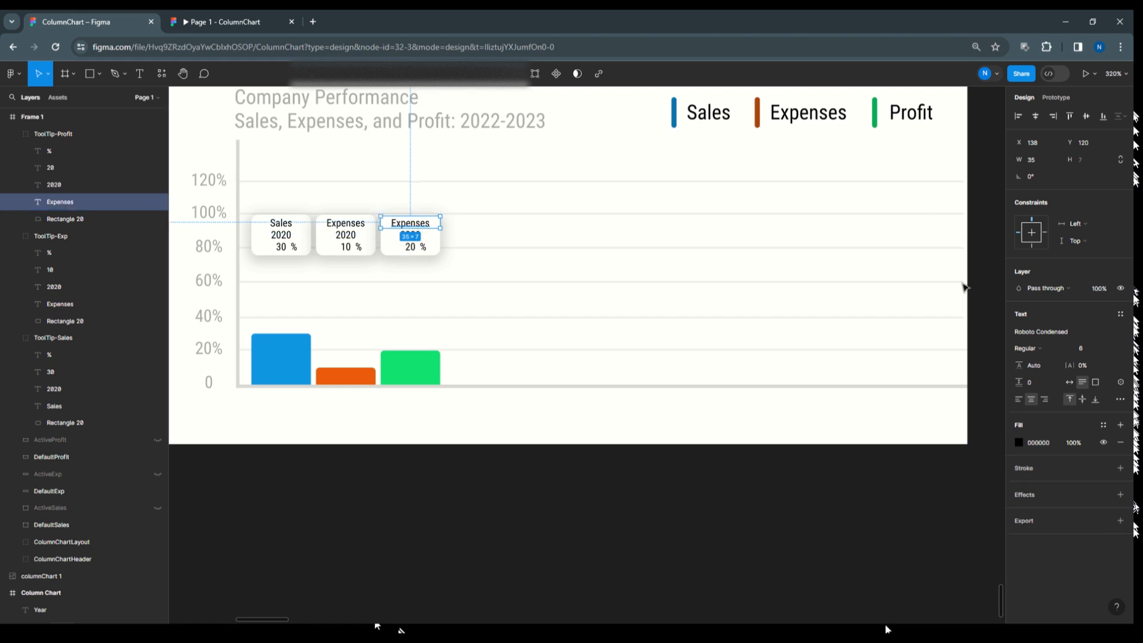
left_click(1122, 383)
scroll(1105, 499, "down", 3)
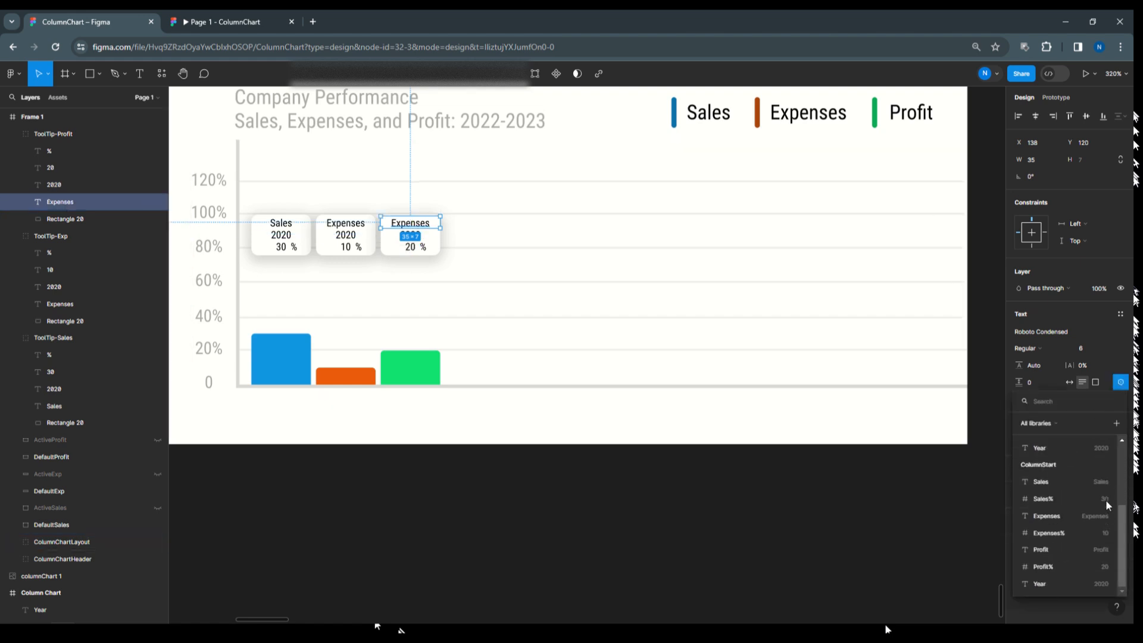
left_click(1053, 545)
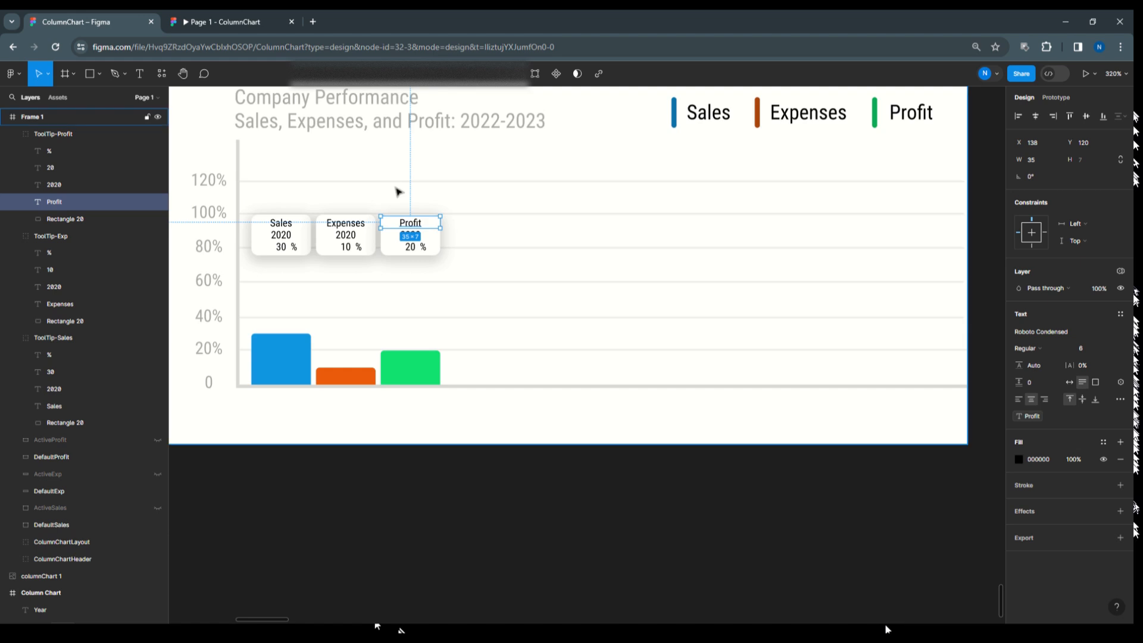
Step: Fill the title and year texts of the Profit tooltip with the green document color 0BAC55
scroll(396, 189, "up", 3)
scroll(396, 188, "down", 1)
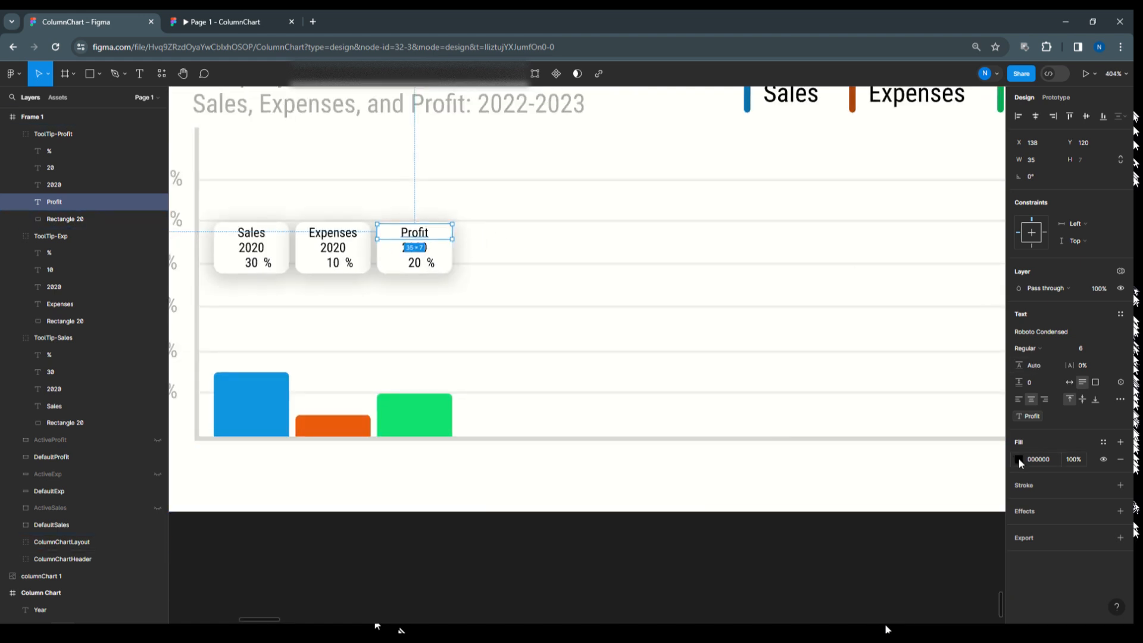
left_click(1019, 460)
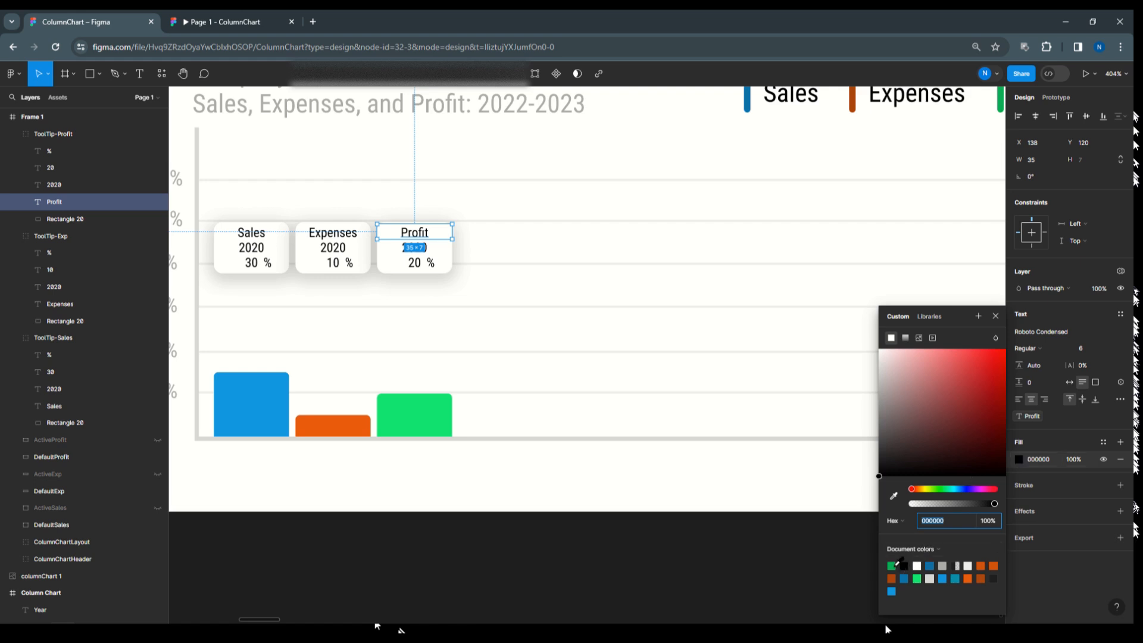
left_click(893, 565)
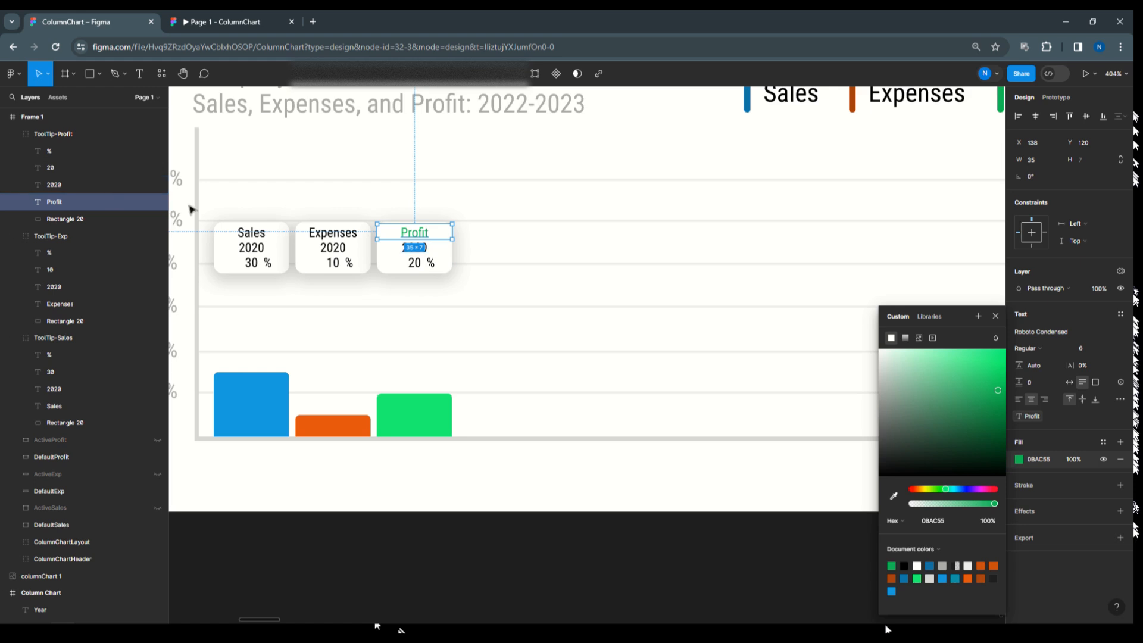
left_click(69, 185)
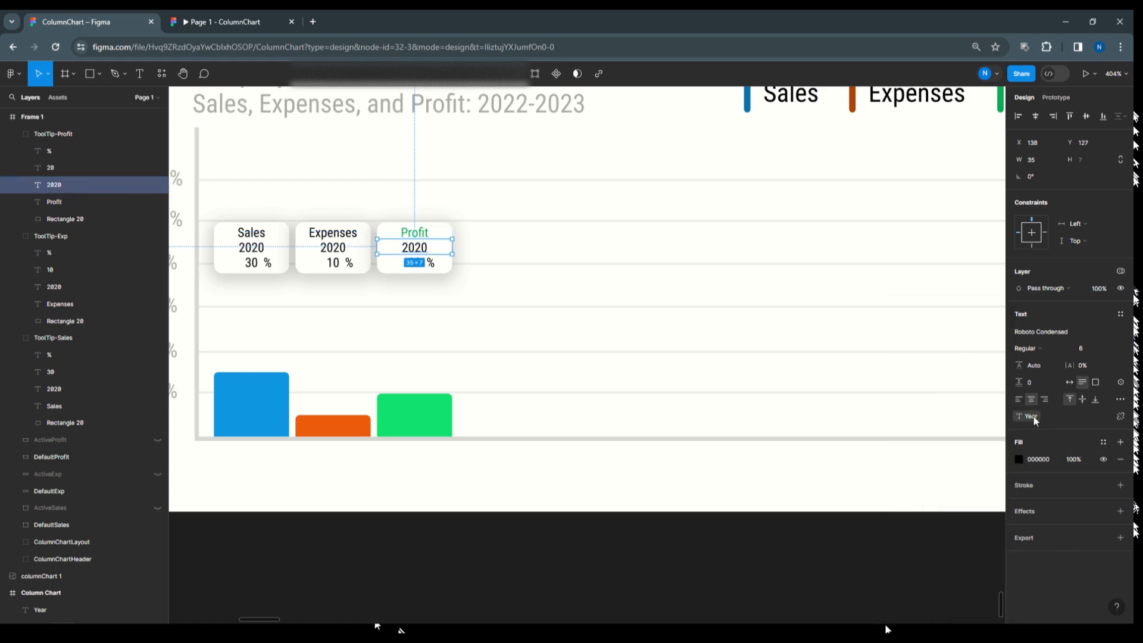
left_click(1018, 459)
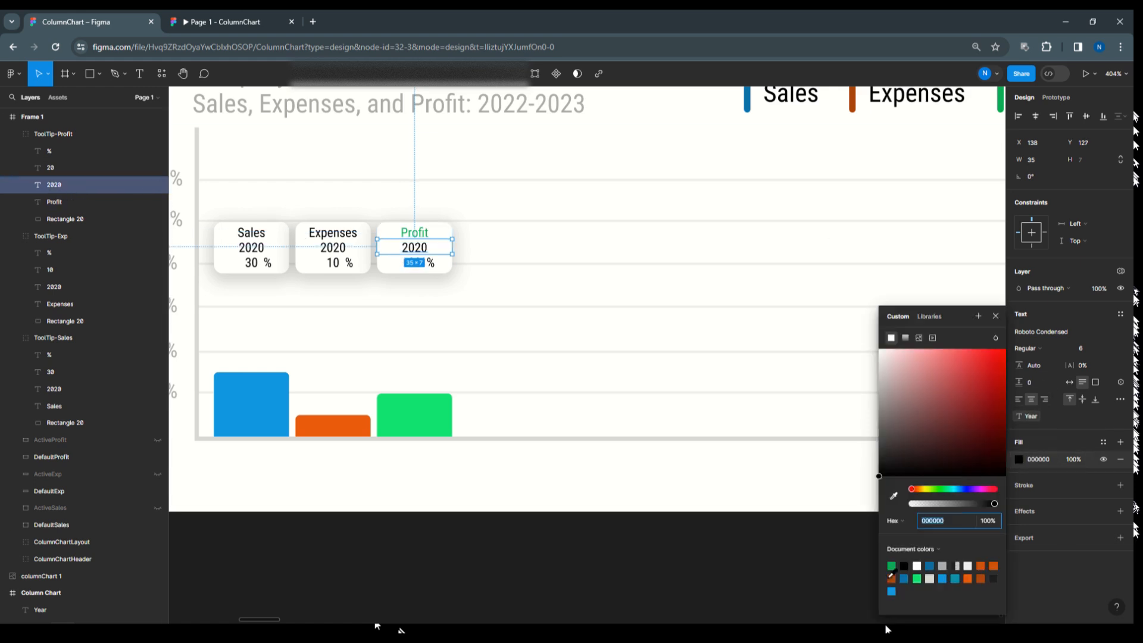
left_click(892, 565)
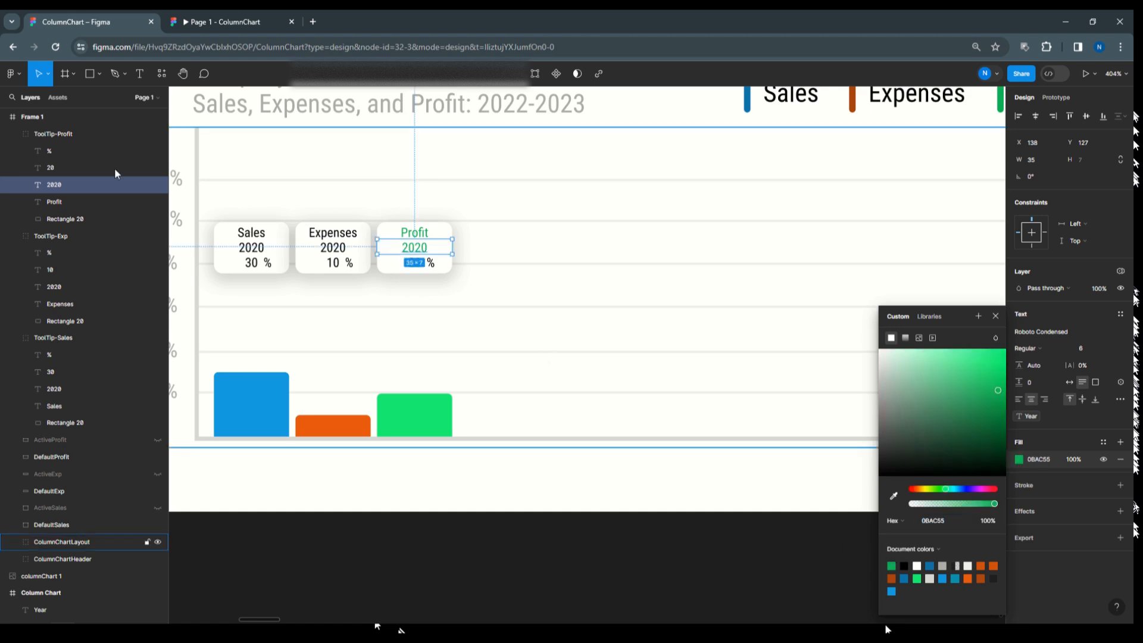
Step: Fill the number and percent sign of the Profit tooltip with the green document color 0BAC55
left_click(57, 167)
left_click(53, 151, "shift")
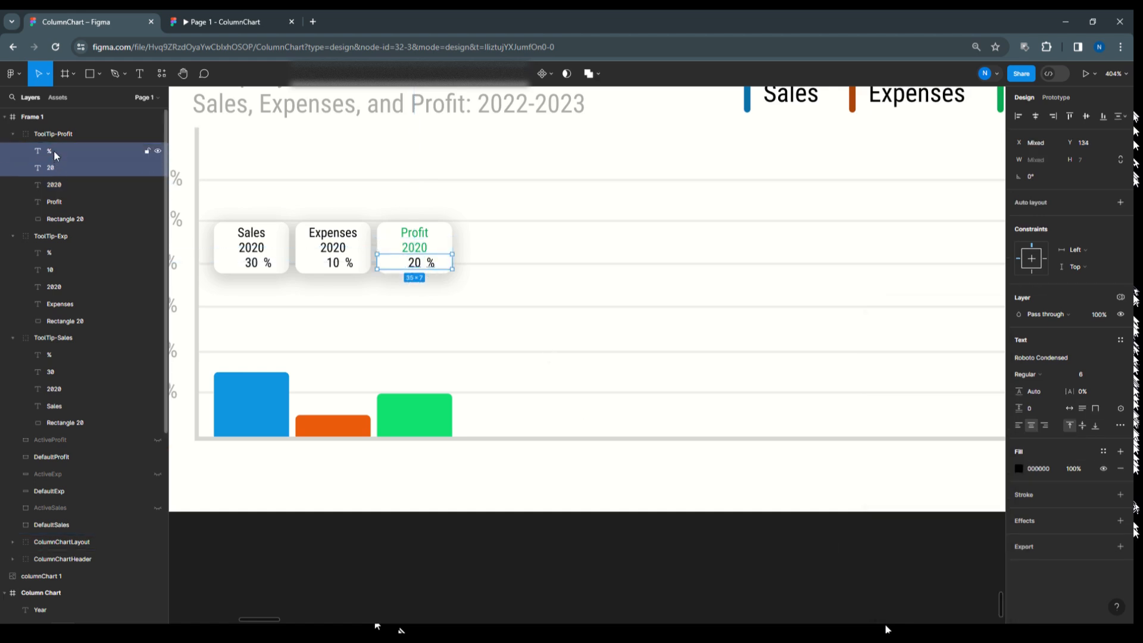
left_click(1019, 469)
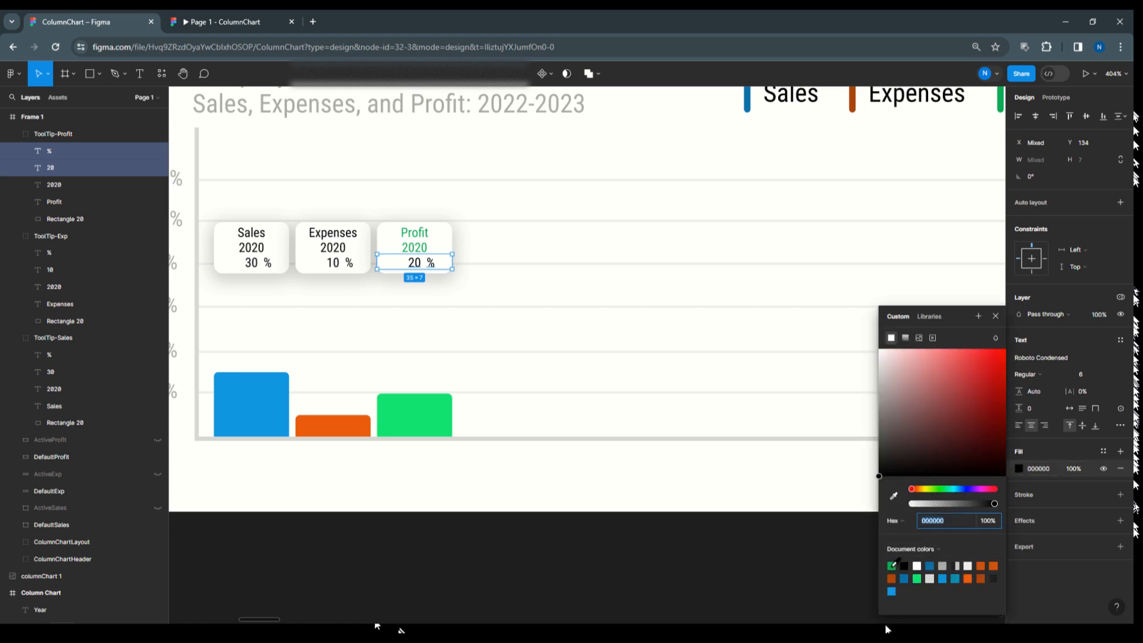
left_click(891, 565)
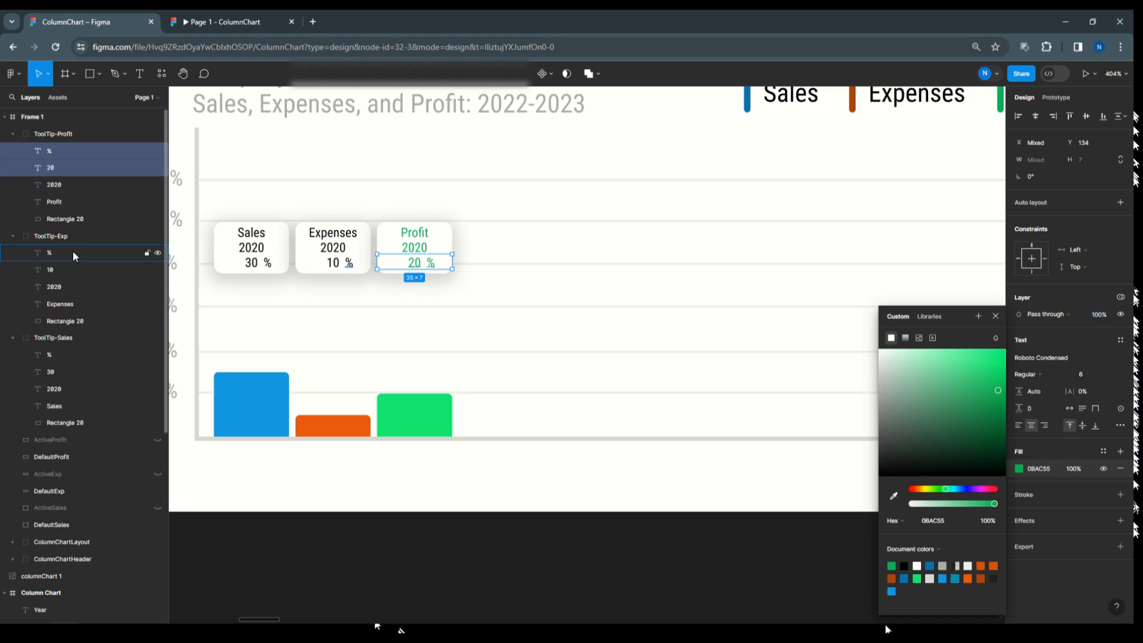
Step: Fill the title, year, number and percent sign texts of the ToolTip-Exp group with the orange document color D5540B
left_click(63, 304)
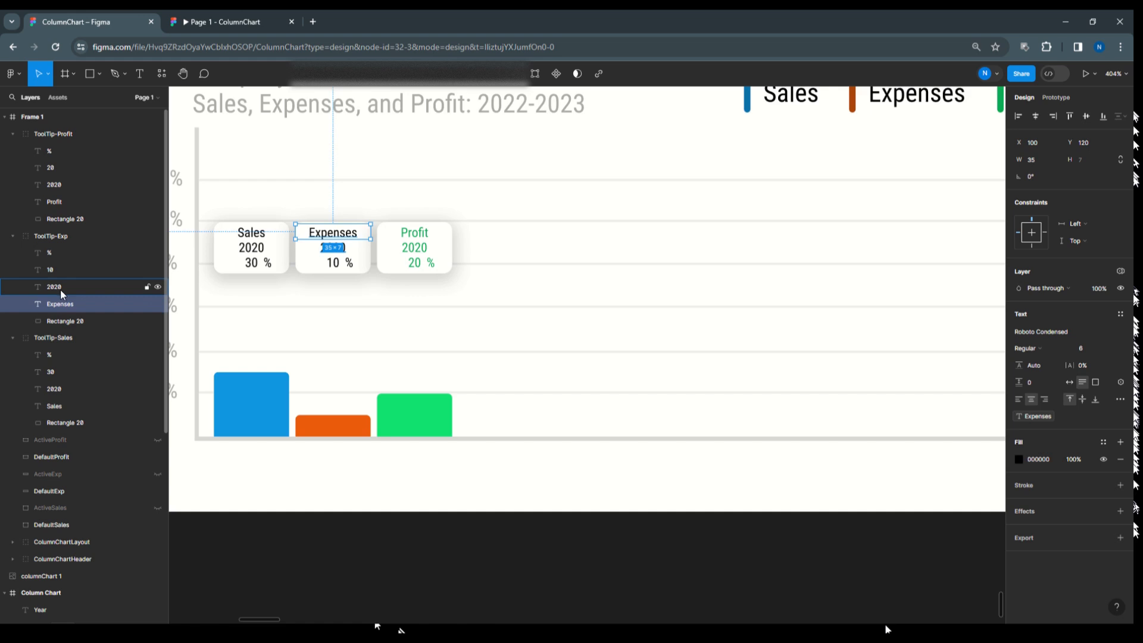
left_click(59, 288, "shift")
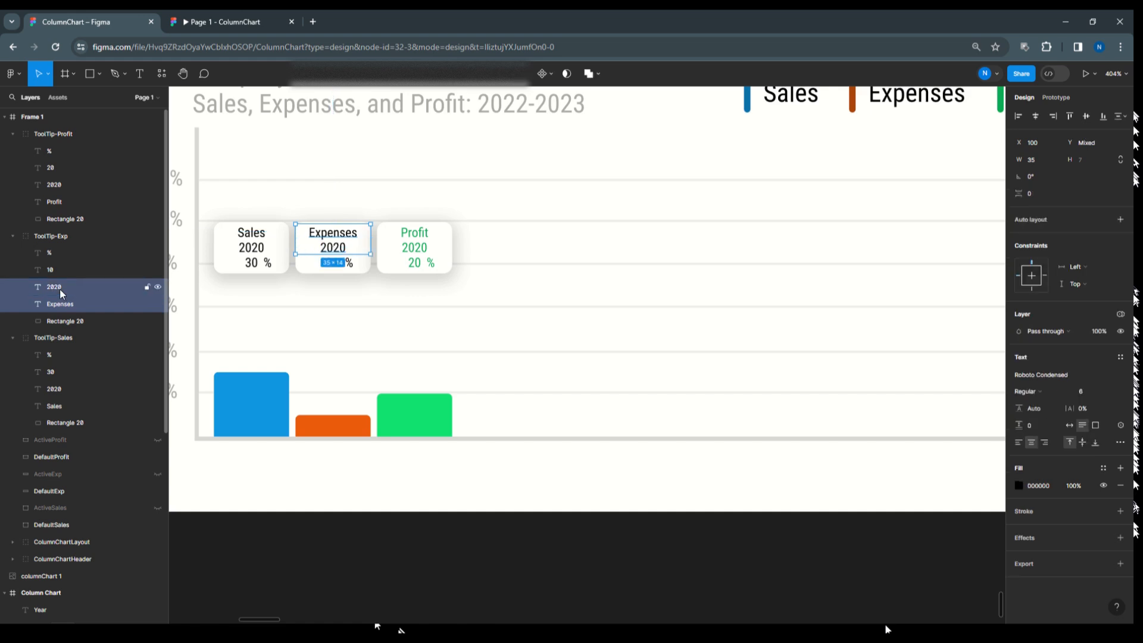
left_click(56, 270, "shift")
left_click(56, 253, "shift")
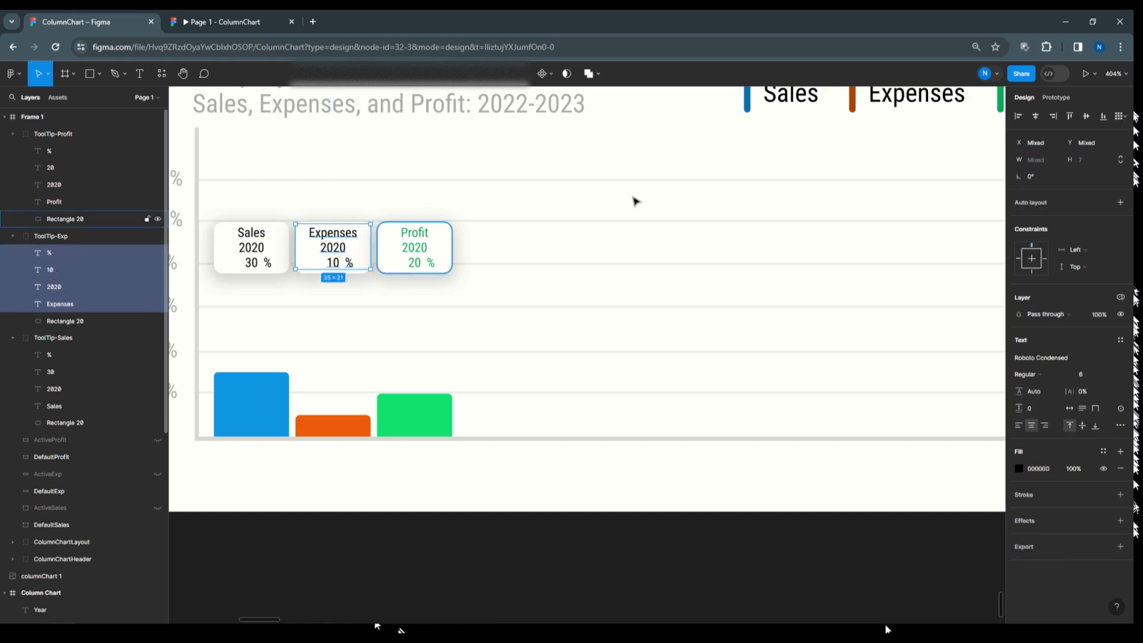
left_click(1020, 469)
left_click(918, 521)
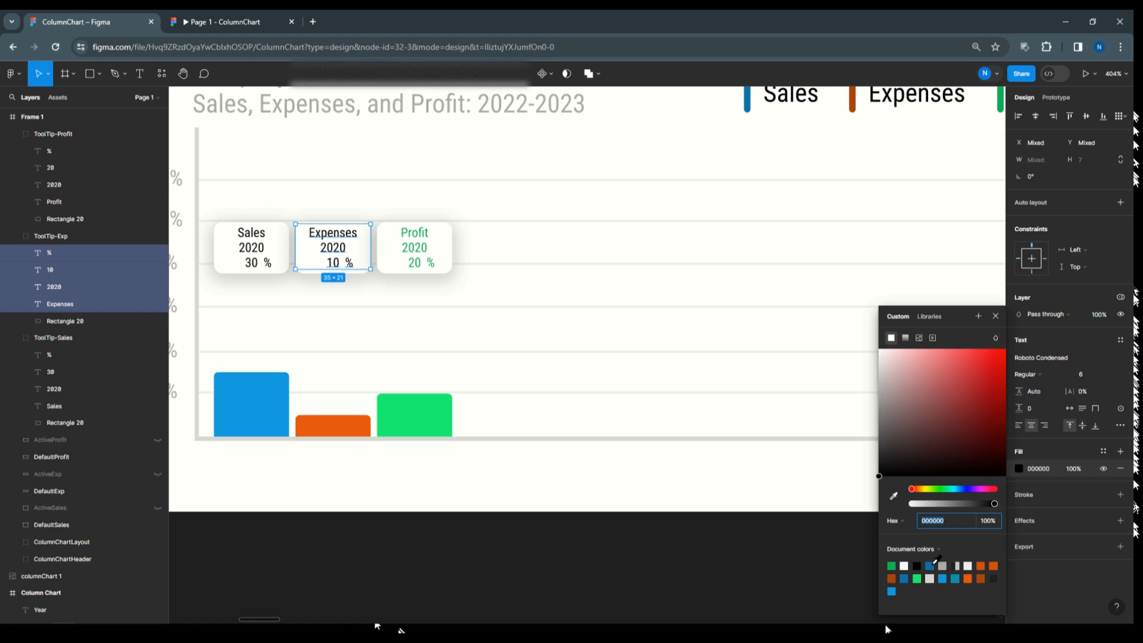
left_click(994, 565)
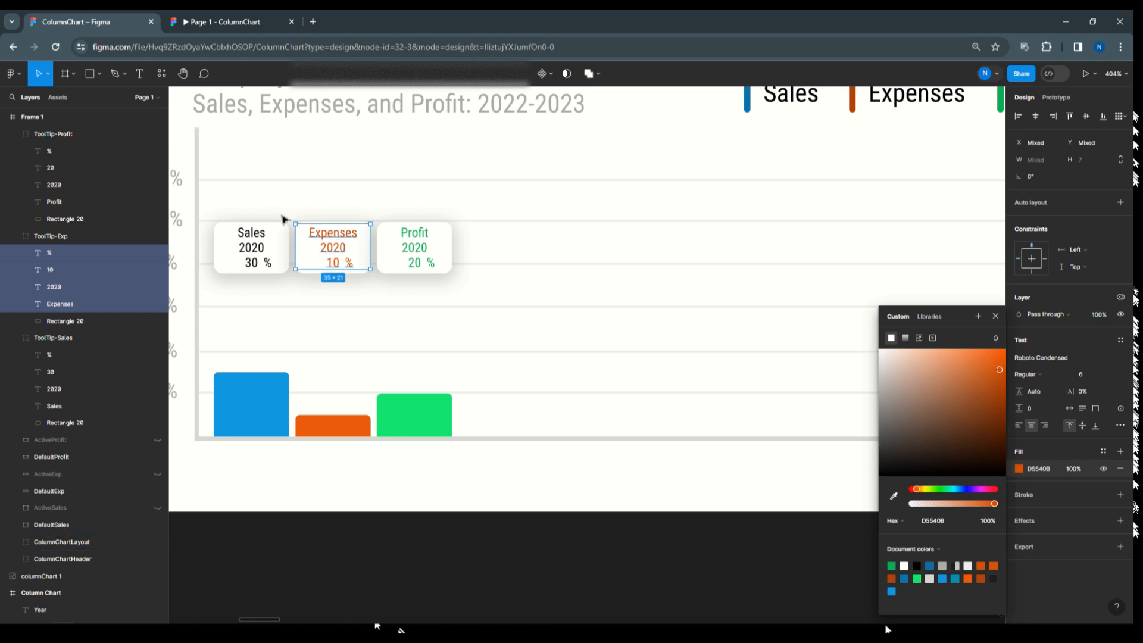
Step: Fill the title, year, number and percent sign texts of the ToolTip-Sales group with the blue document color 0C6FA6
left_click(249, 237)
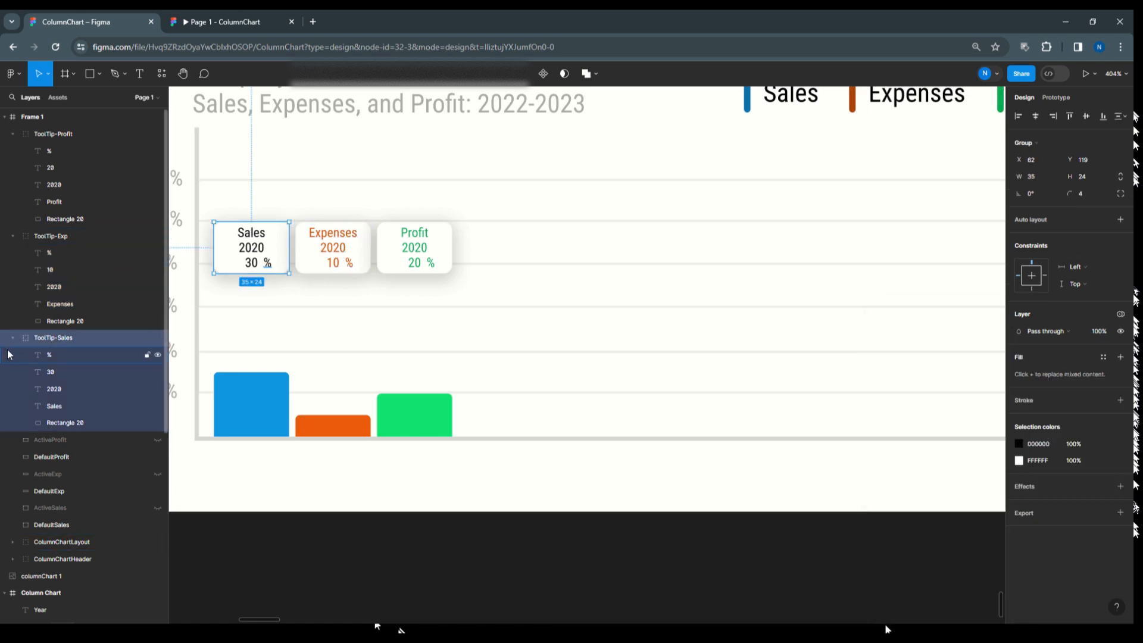
left_click(52, 408)
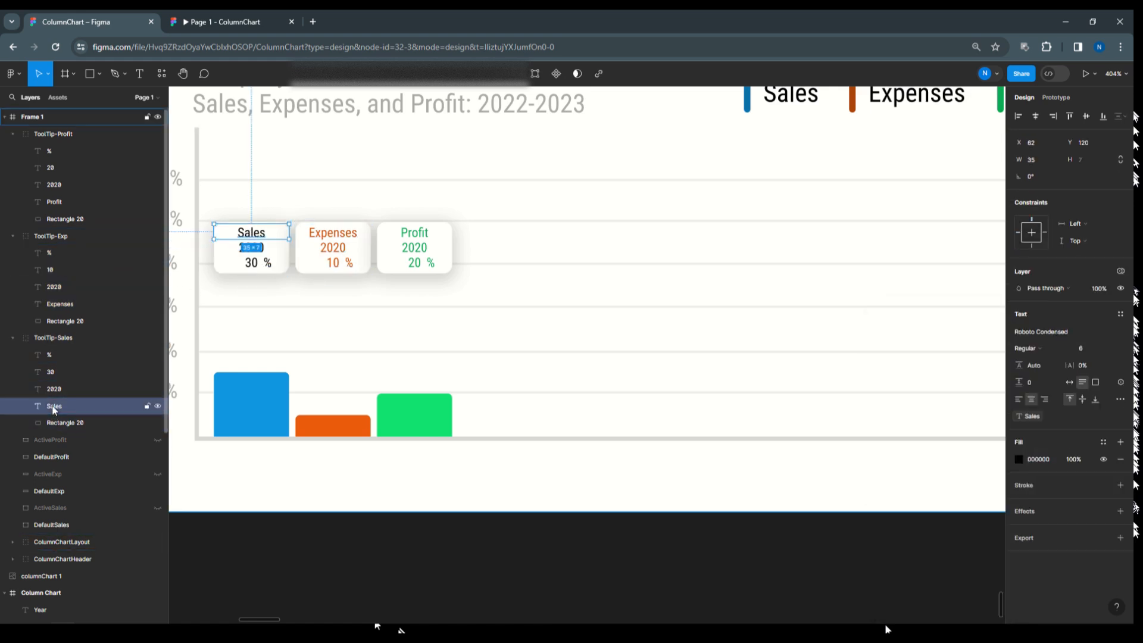
left_click(51, 388, "shift")
left_click(50, 372, "shift")
left_click(50, 355, "shift")
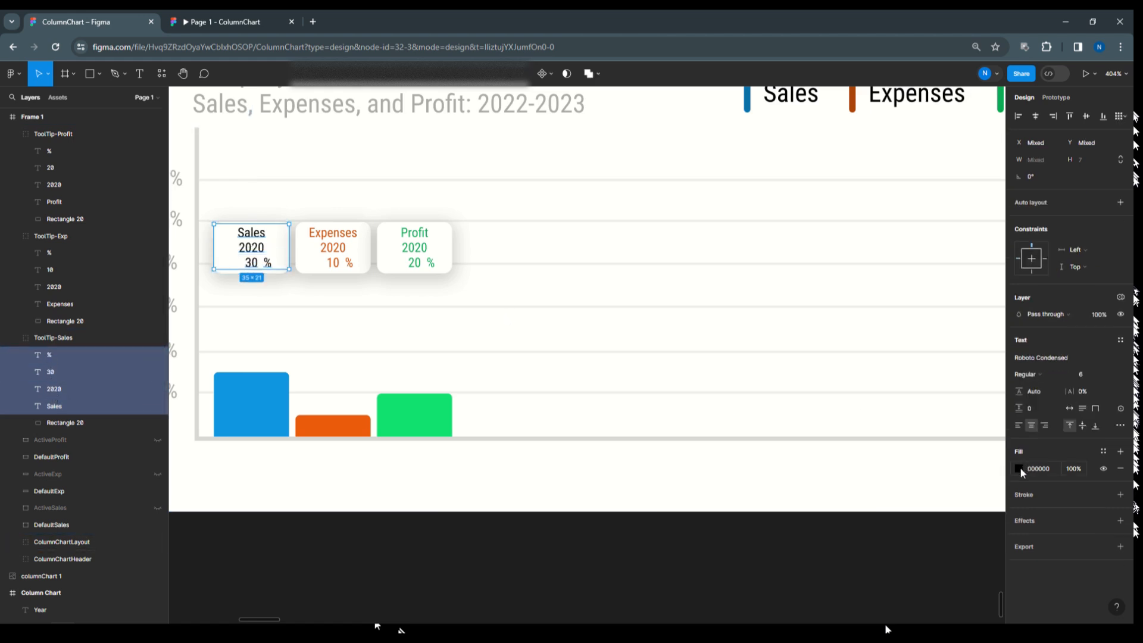
left_click(1020, 469)
left_click(918, 565)
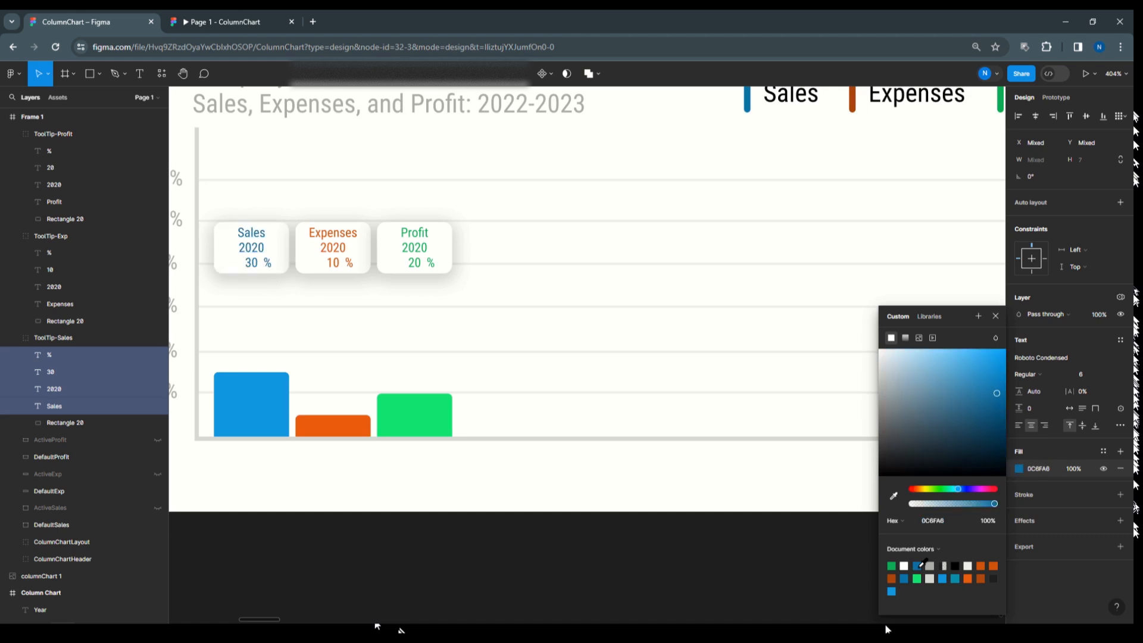
left_click(547, 548)
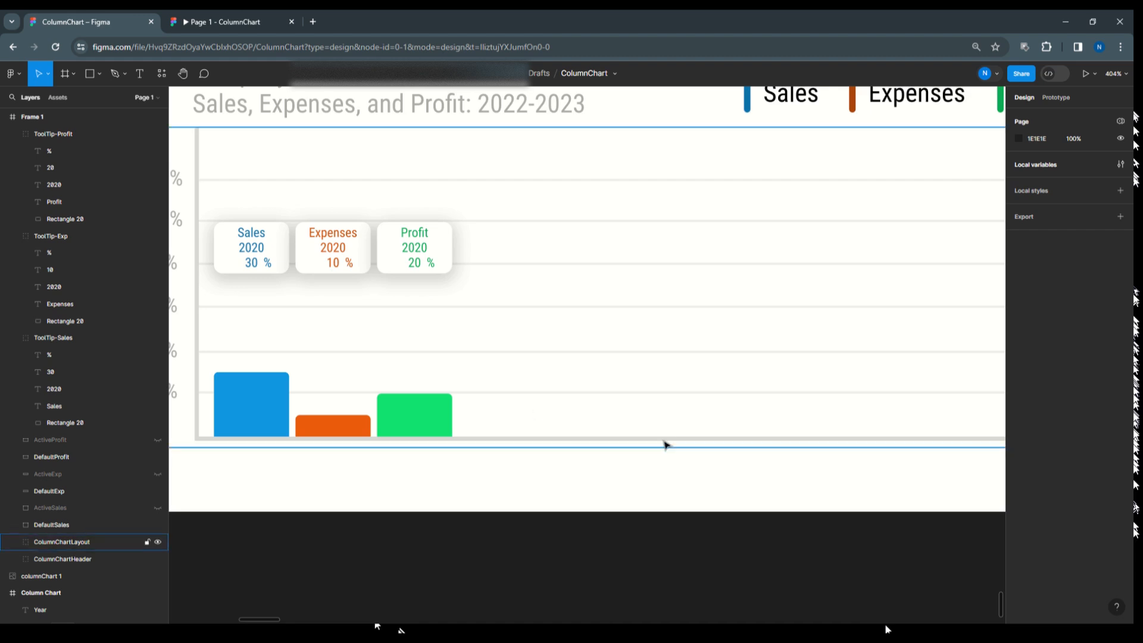
scroll(705, 424, "down", 1)
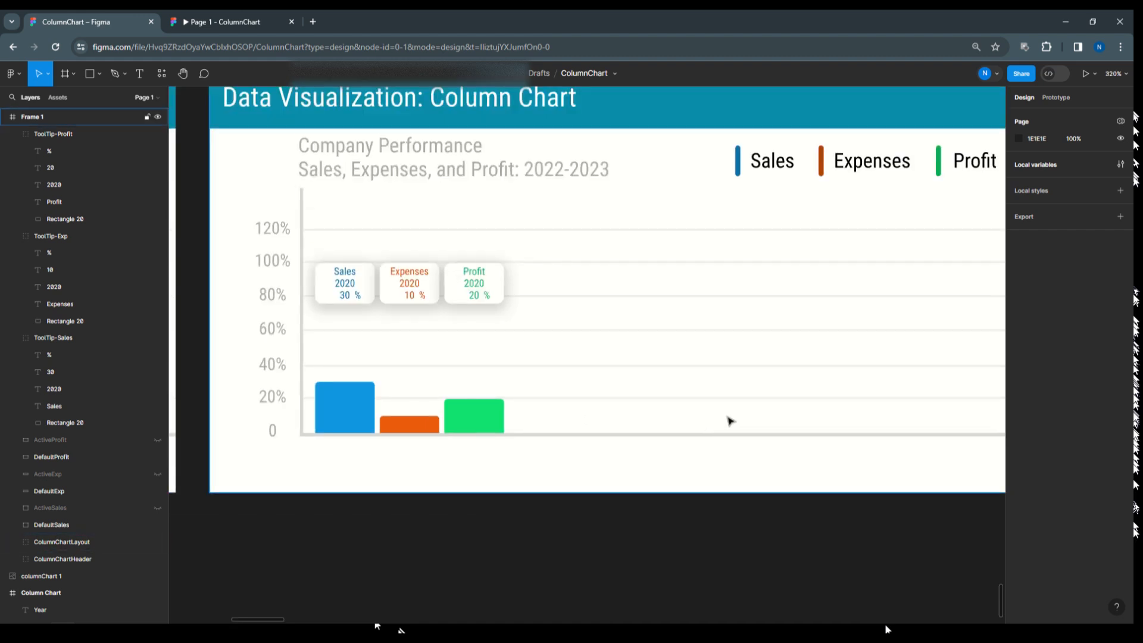
scroll(731, 422, "up", 1)
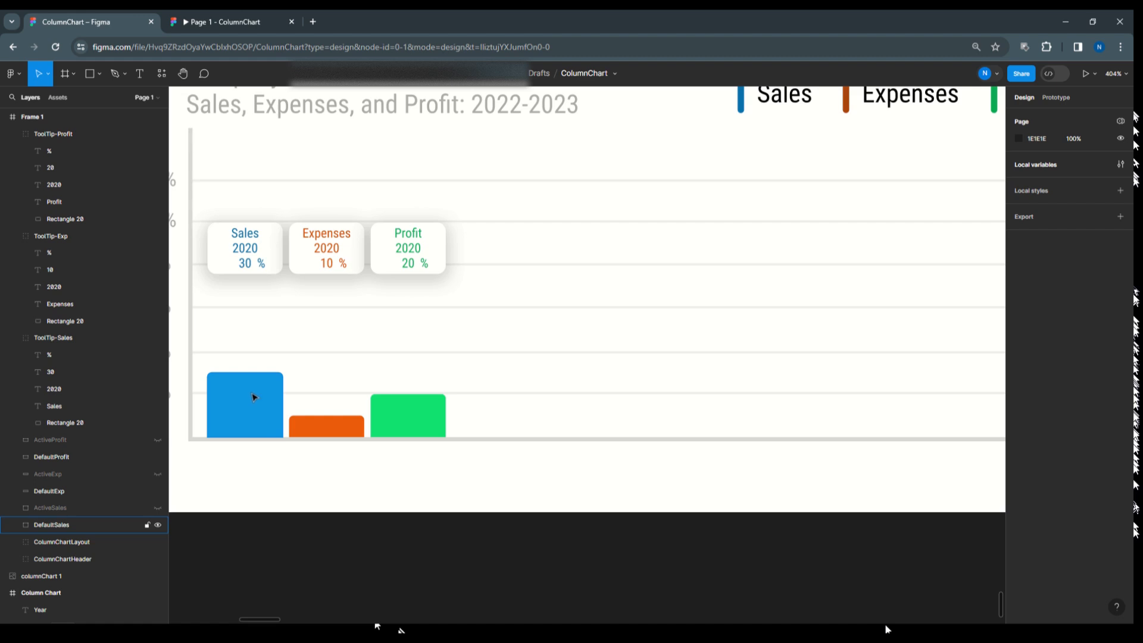
left_click(260, 274)
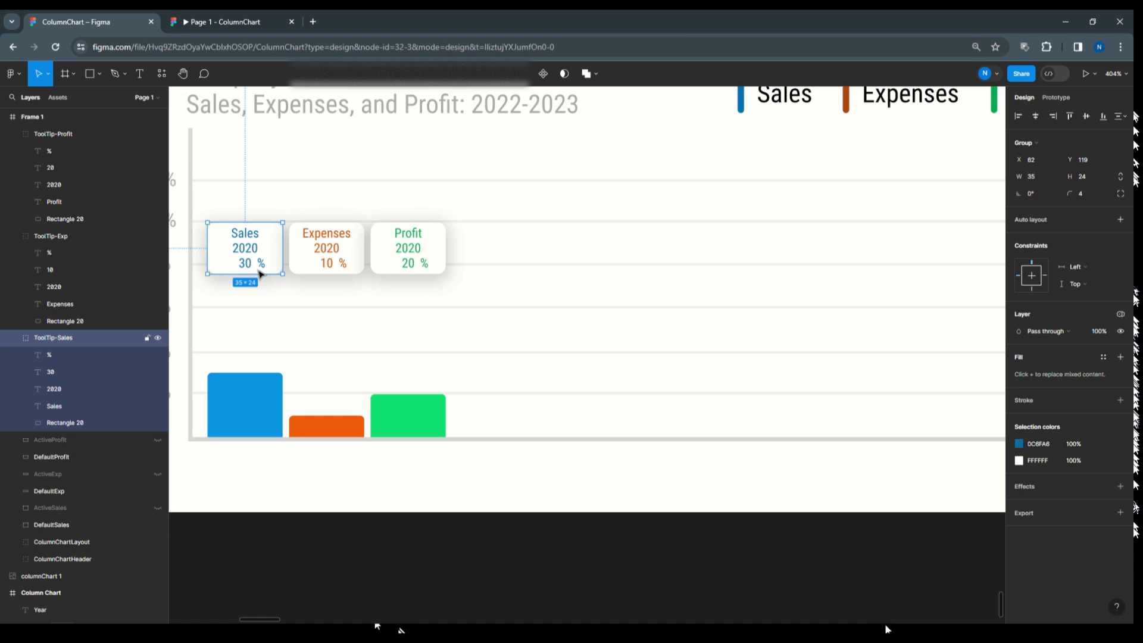
left_click(353, 260)
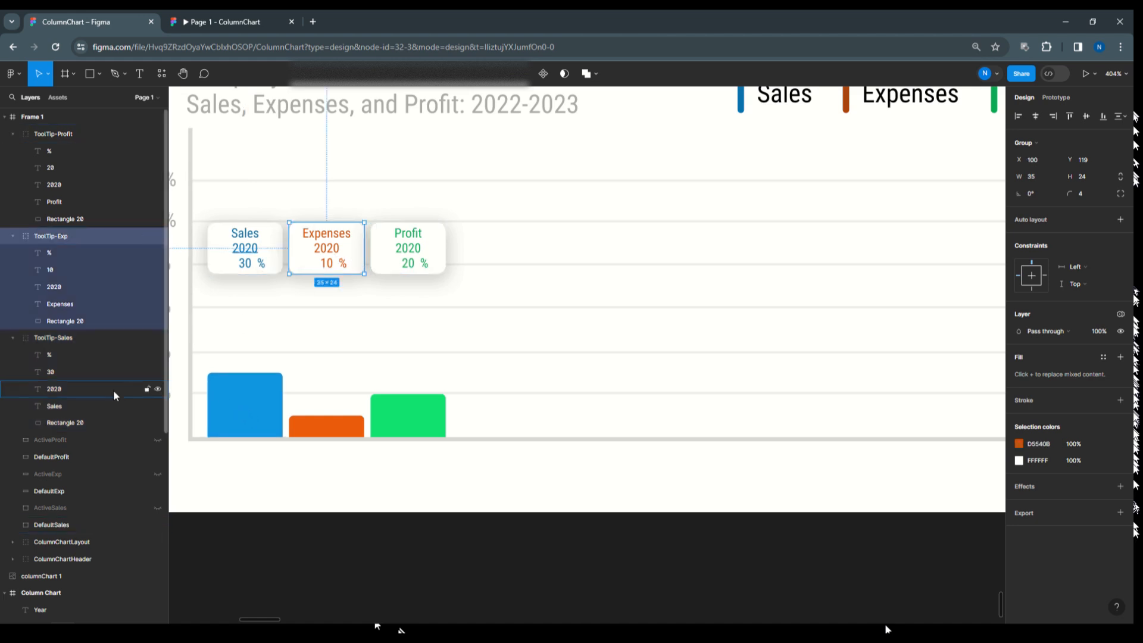
scroll(113, 391, "down", 3)
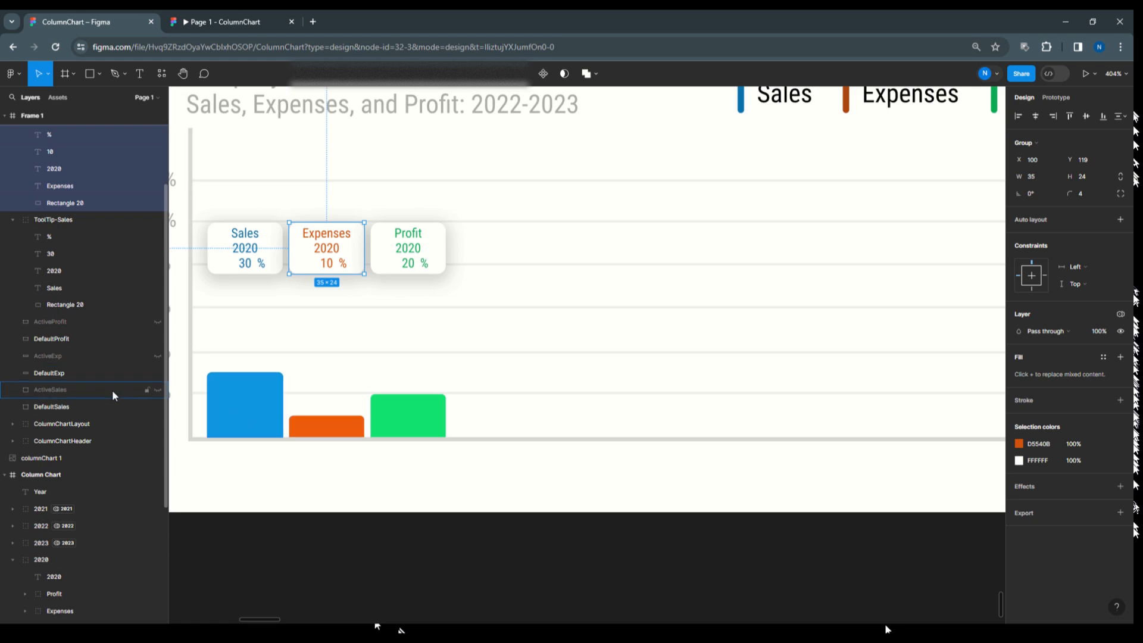
left_click(243, 397)
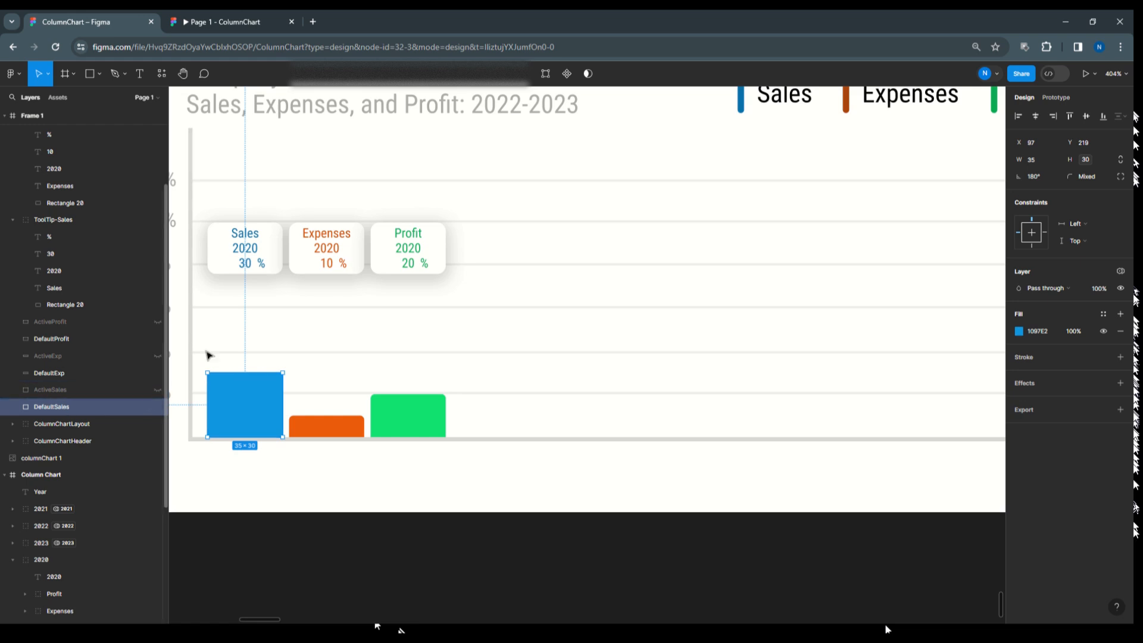
Step: Collapse the ToolTip-Sales, ToolTip-Exp and ToolTip-Profit groups in Frame 1's layer list
left_click(13, 219)
scroll(44, 211, "up", 2)
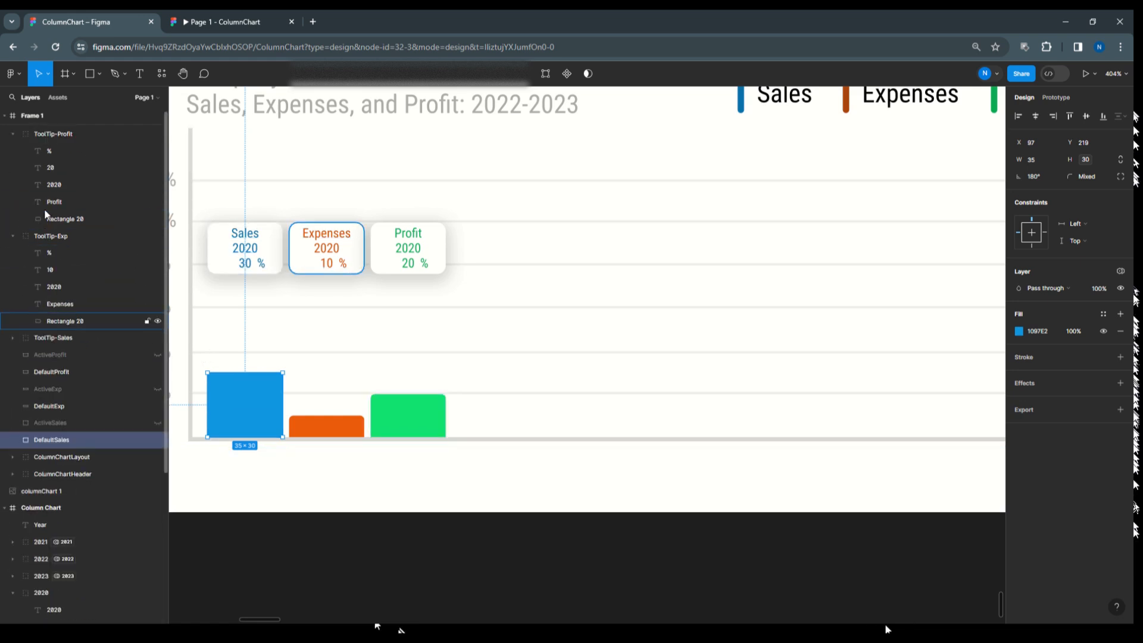
left_click(13, 236)
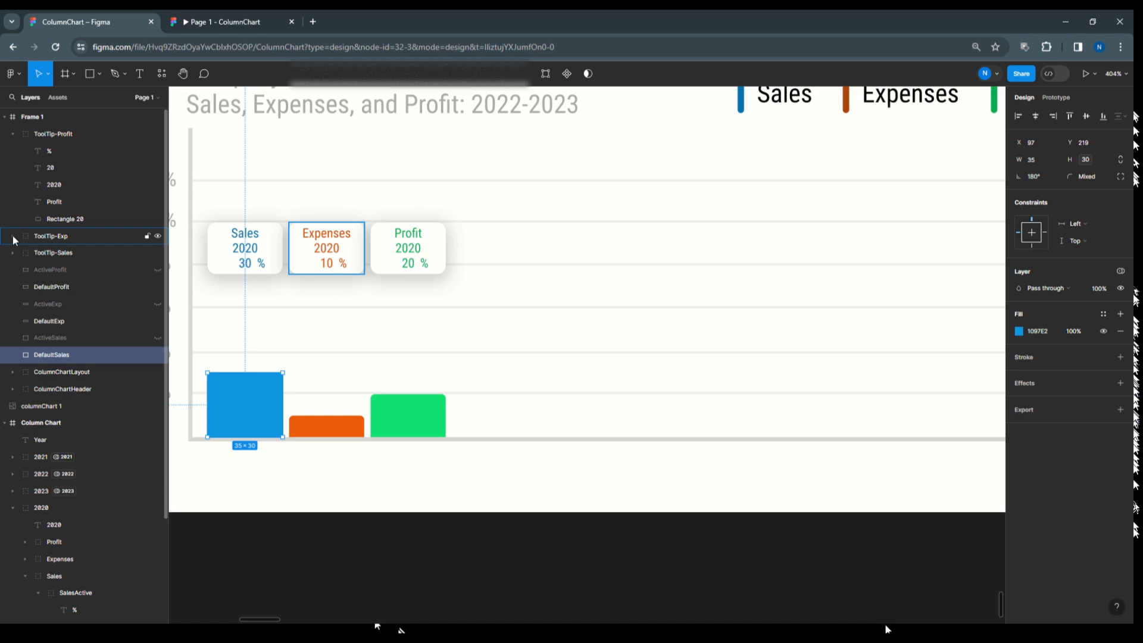
left_click(13, 134)
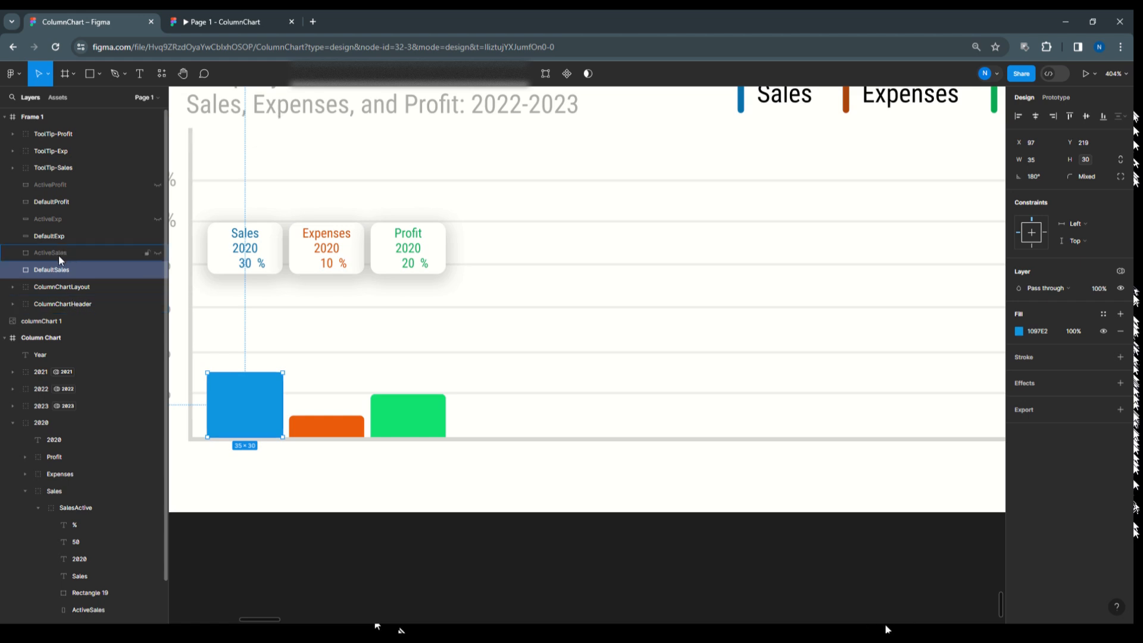
Step: Reorder Frame 1's layers so ToolTip-Sales sits directly above DefaultSales and ToolTip-Exp directly above ActiveExp
left_click(44, 167)
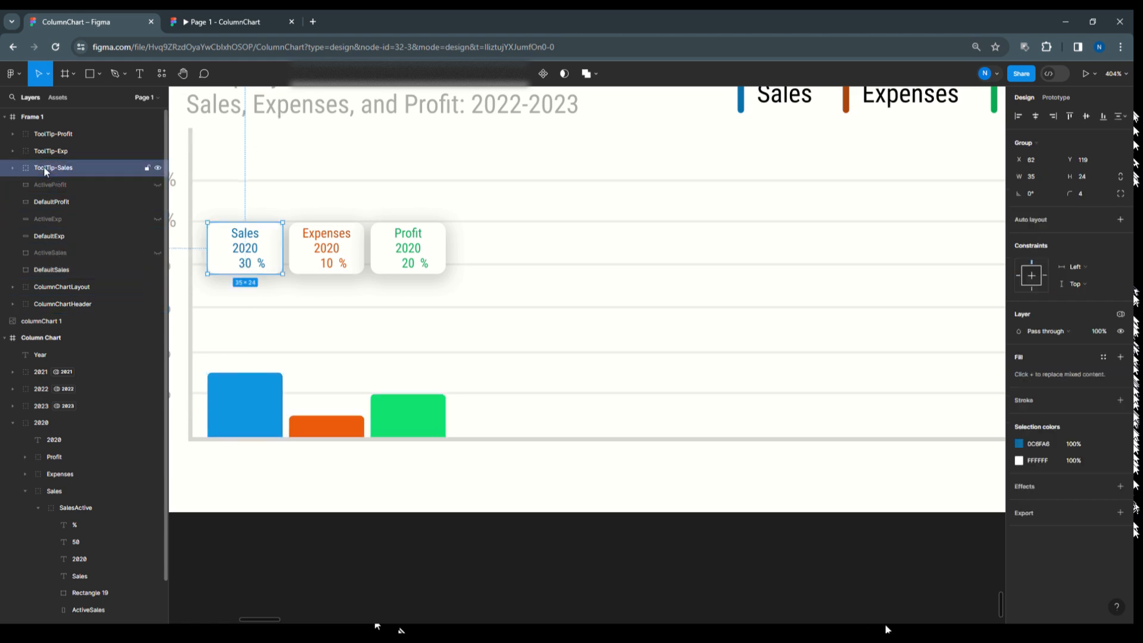
left_click_drag(58, 167, 58, 260)
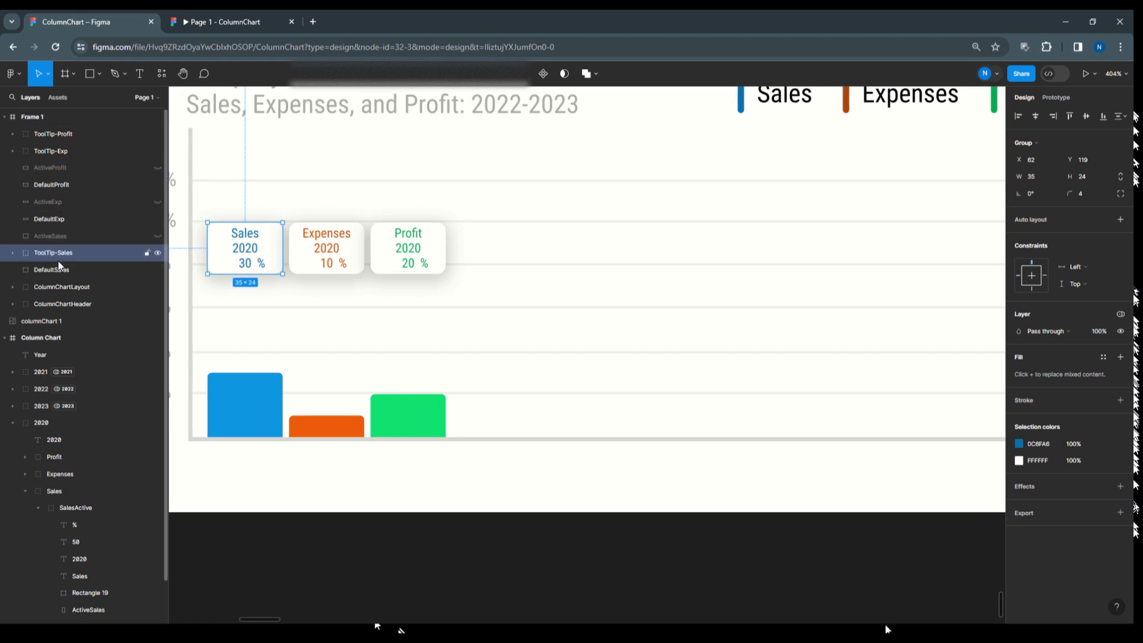
left_click(58, 152)
left_click_drag(67, 151, 71, 199)
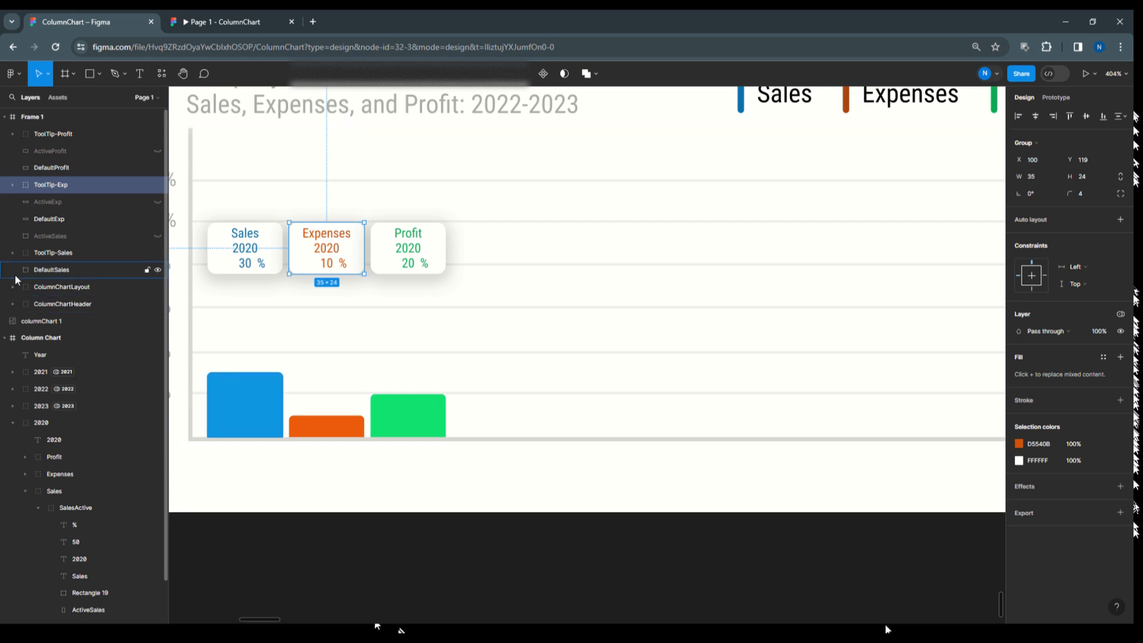
left_click(48, 268)
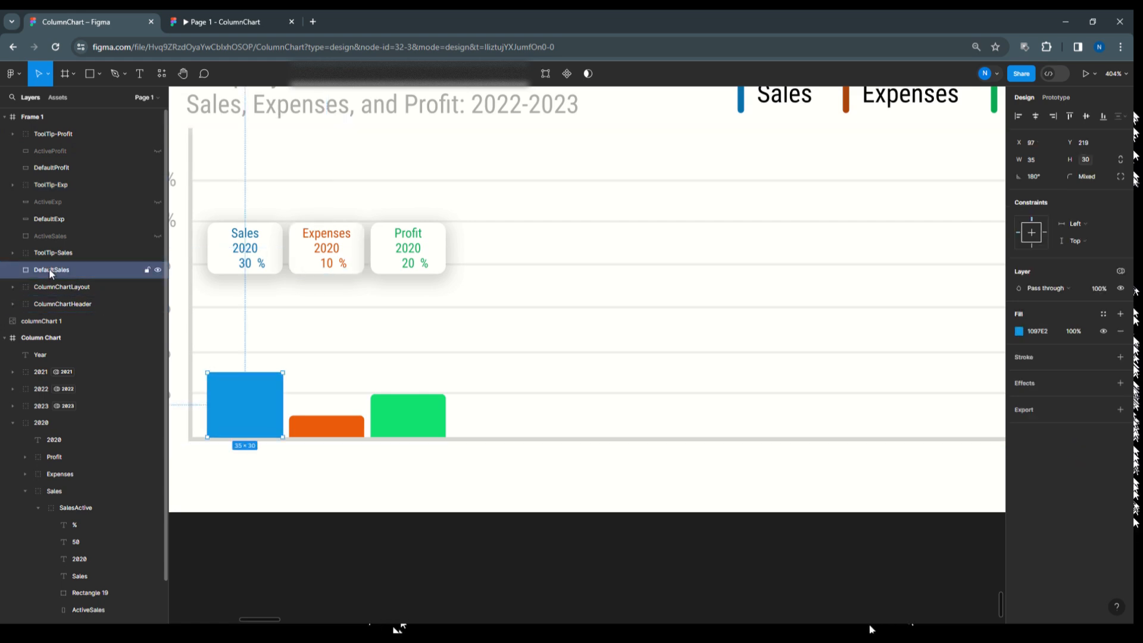
scroll(293, 331, "up", 1)
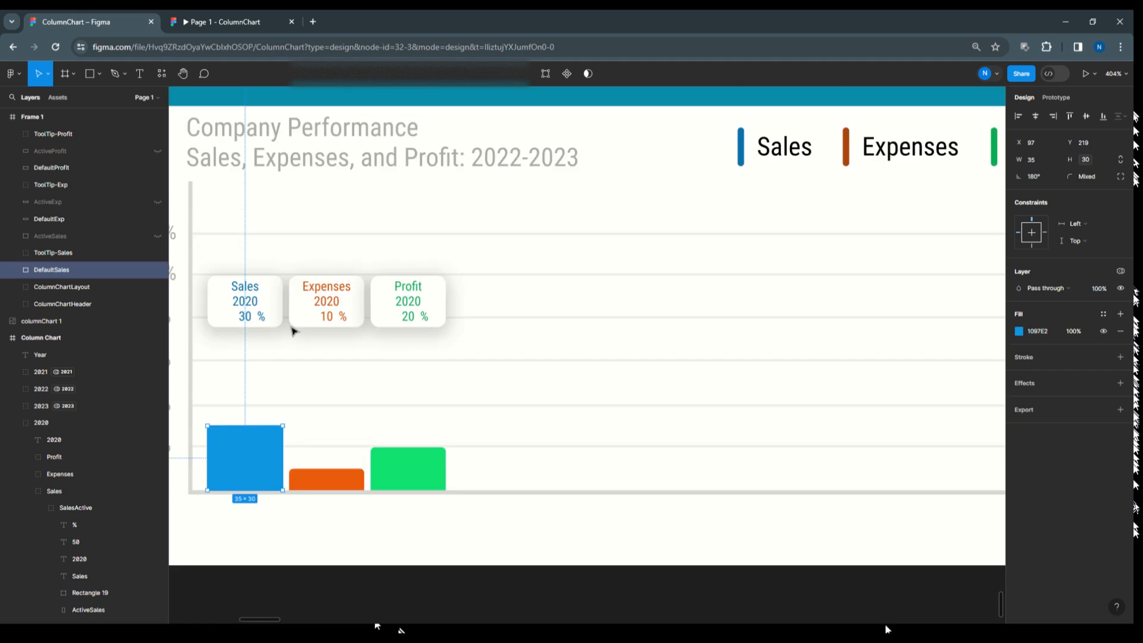
scroll(293, 331, "down", 1)
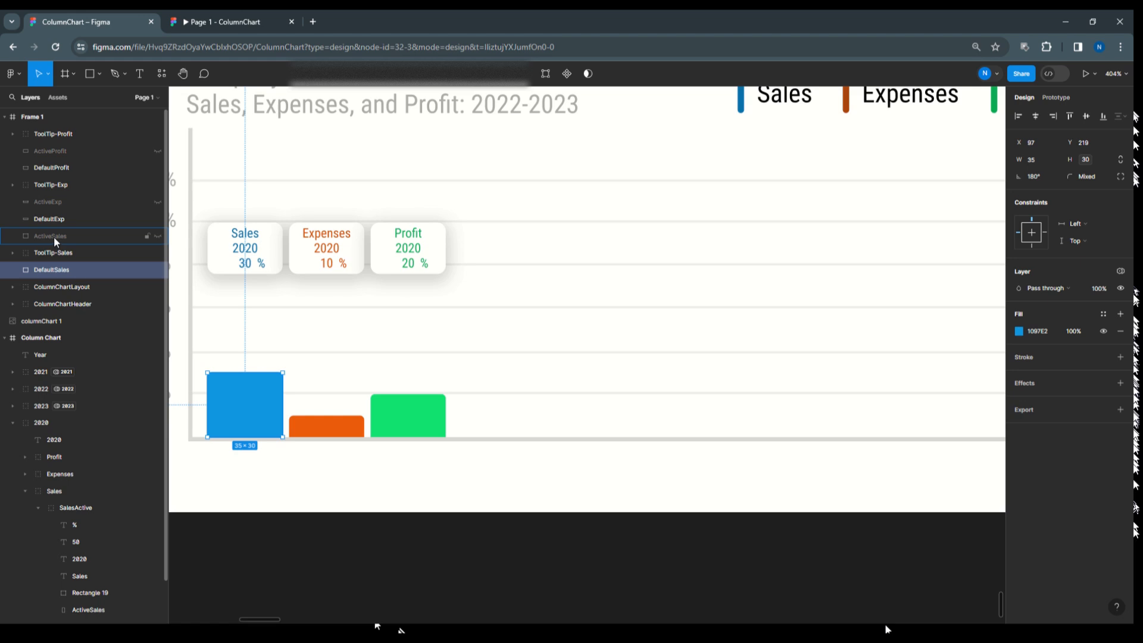
Step: Move the hidden ActiveSales layer into the ToolTip-Sales group, beneath Rectangle 20, and collapse the group
left_click(13, 252)
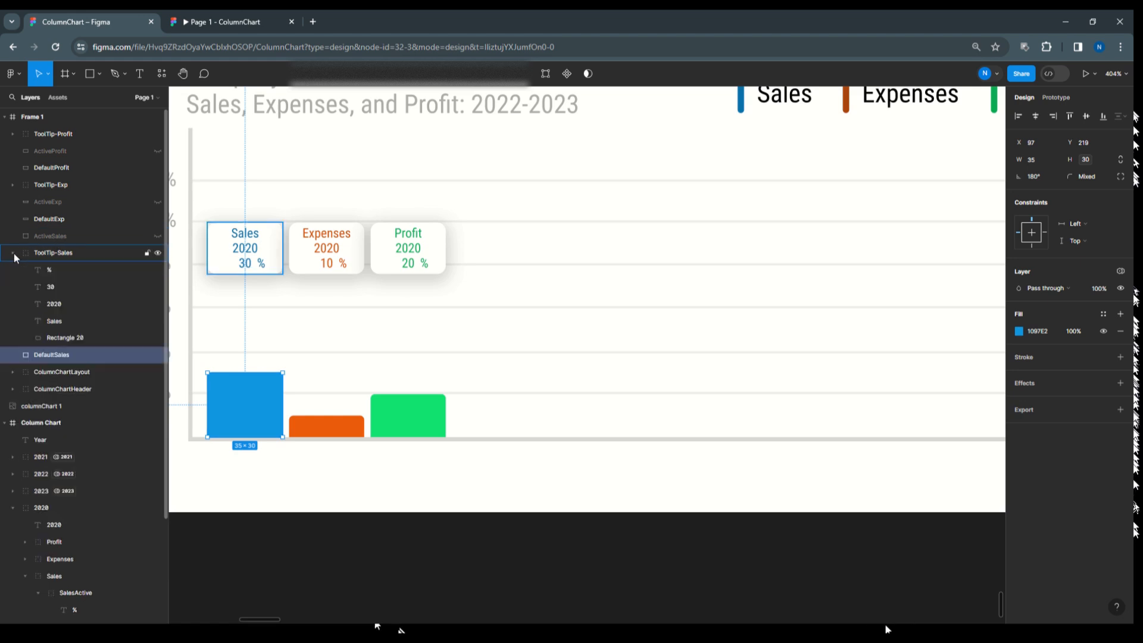
left_click(55, 238)
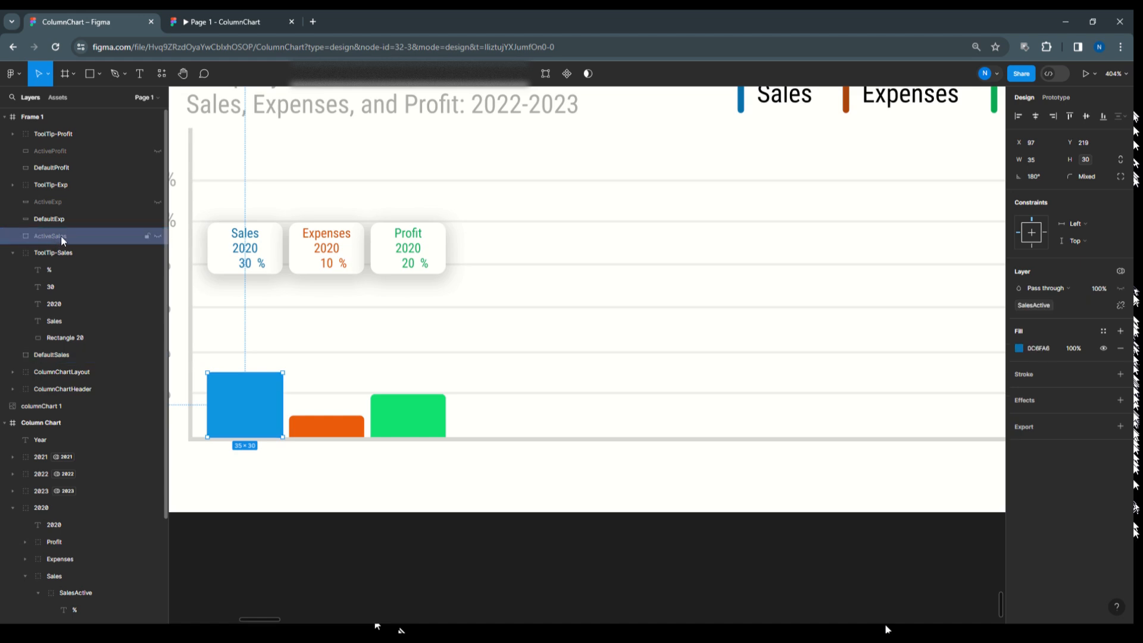
left_click_drag(60, 236, 81, 339)
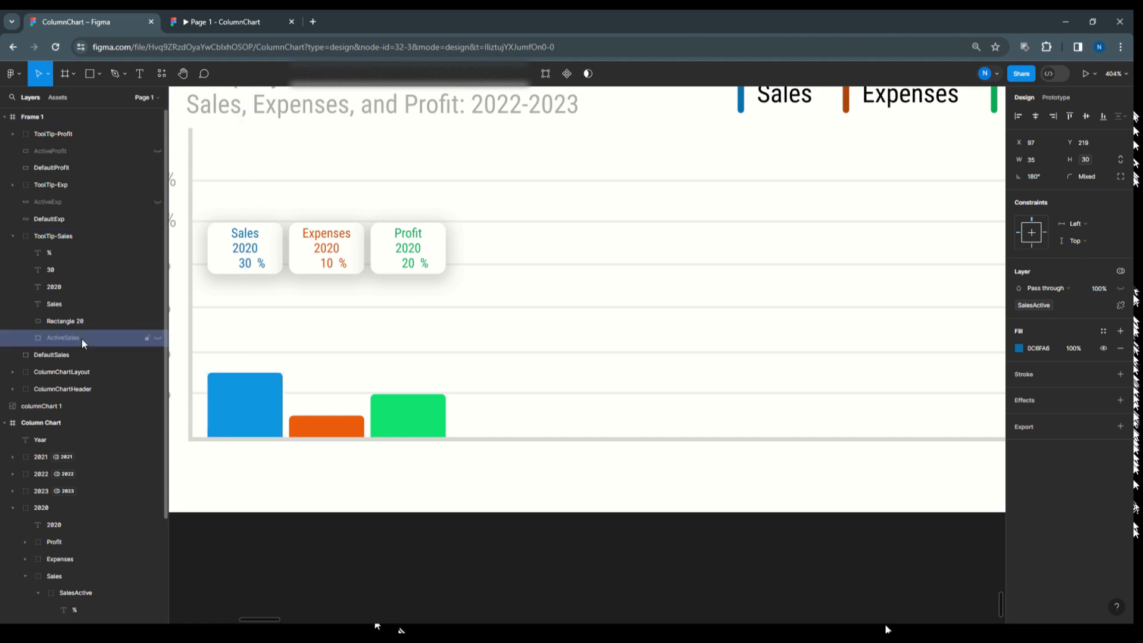
left_click(12, 237)
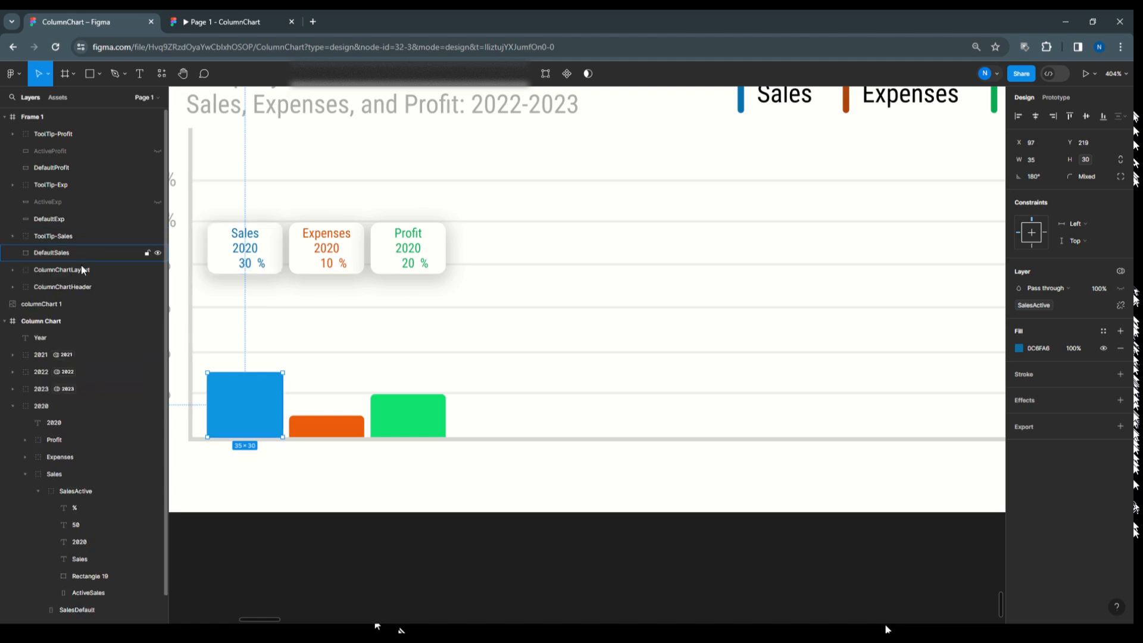
left_click(13, 184)
left_click(84, 287)
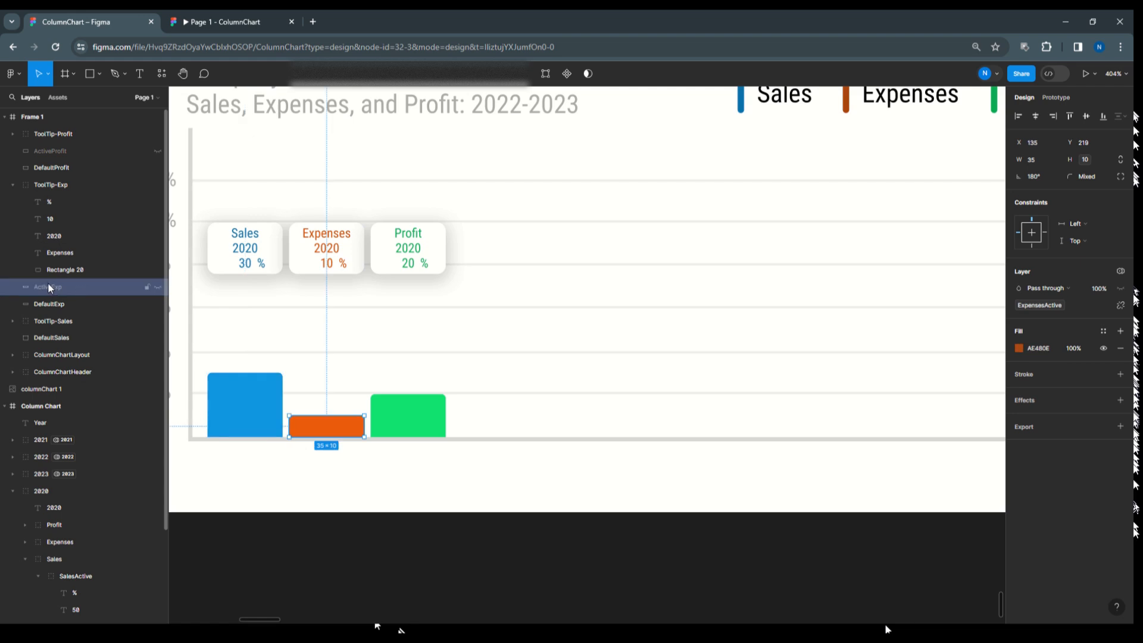
left_click(13, 185)
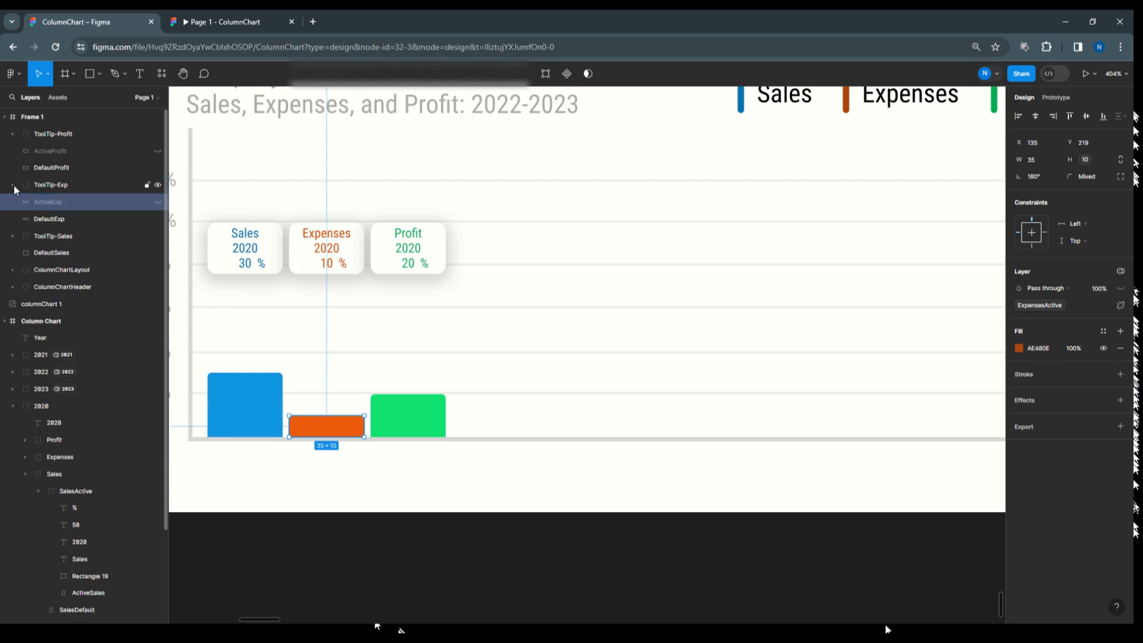
Step: Move the ActiveSales layer out of the ToolTip-Sales group to directly above DefaultSales, then collapse and select the group
left_click(13, 237)
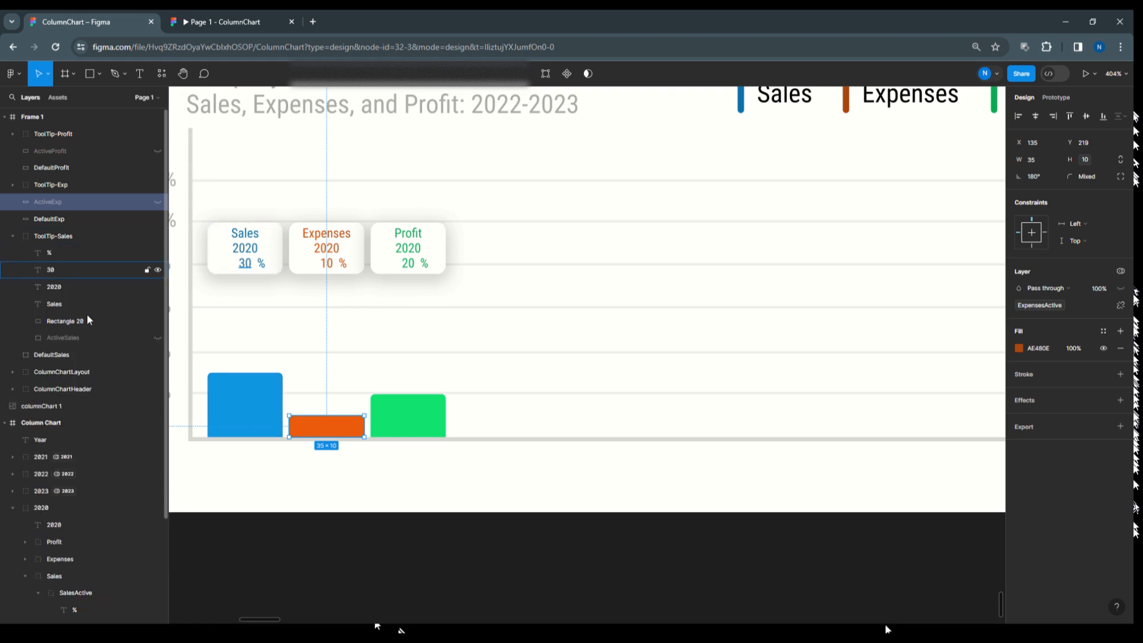
left_click(67, 338)
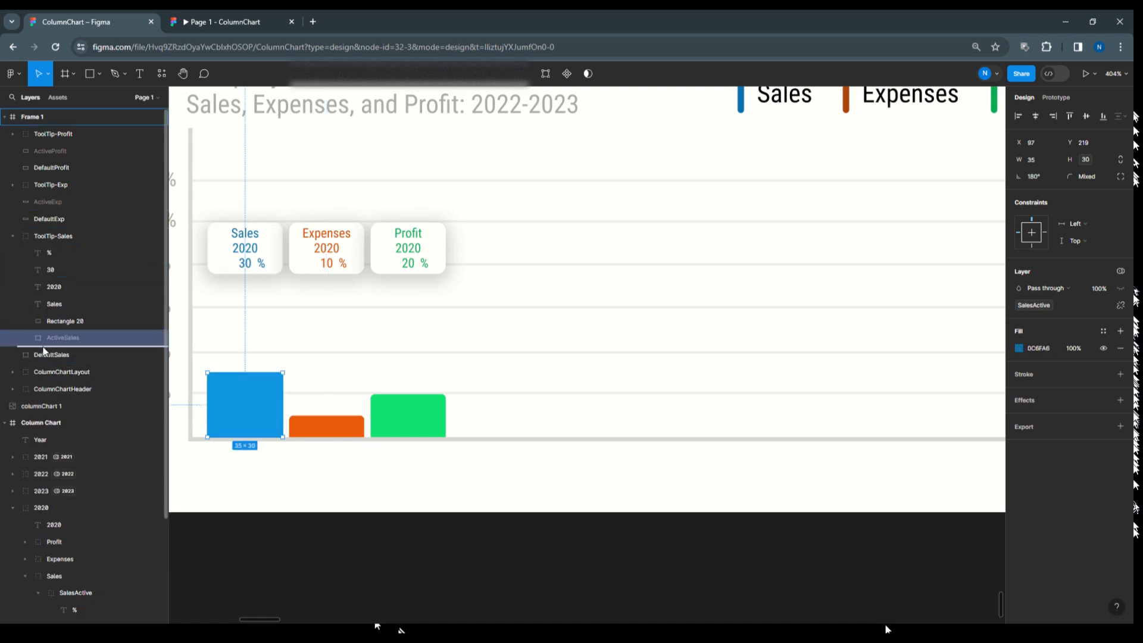
left_click(12, 236)
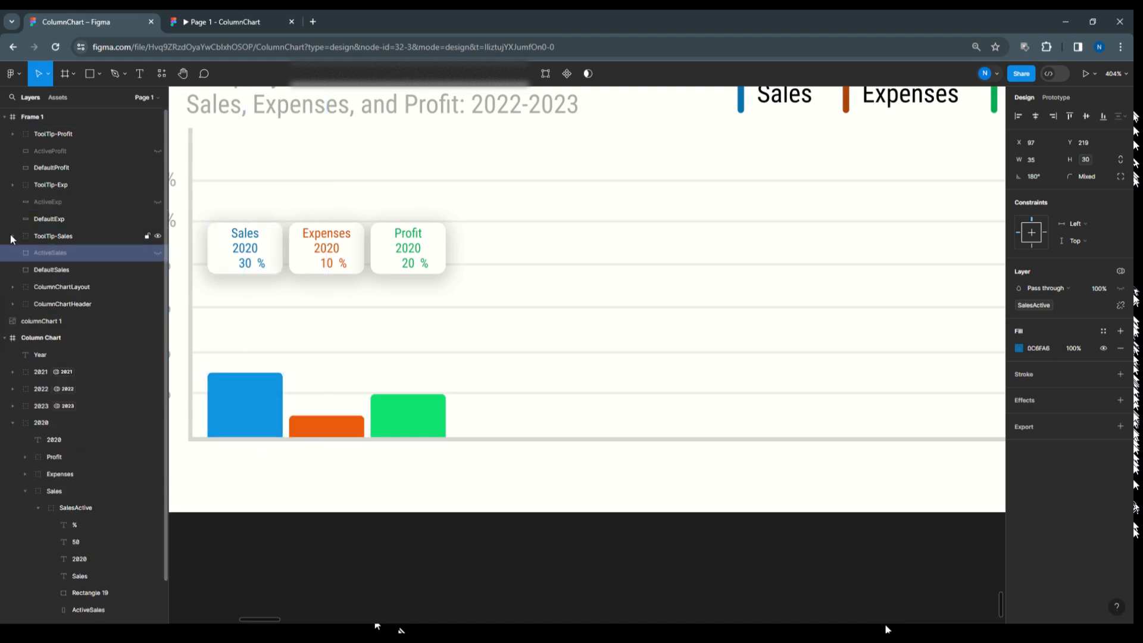
left_click(74, 236)
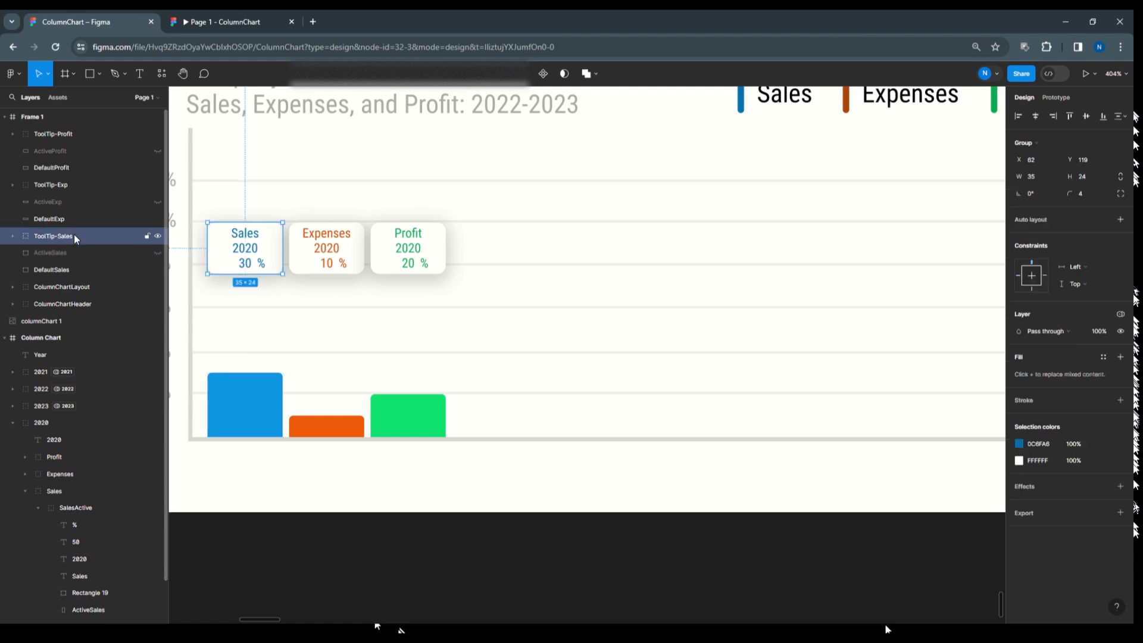
Step: Bind the visibility of the ToolTip-Sales group to the SalesActive variable from the ColumnStart collection
left_click(65, 185)
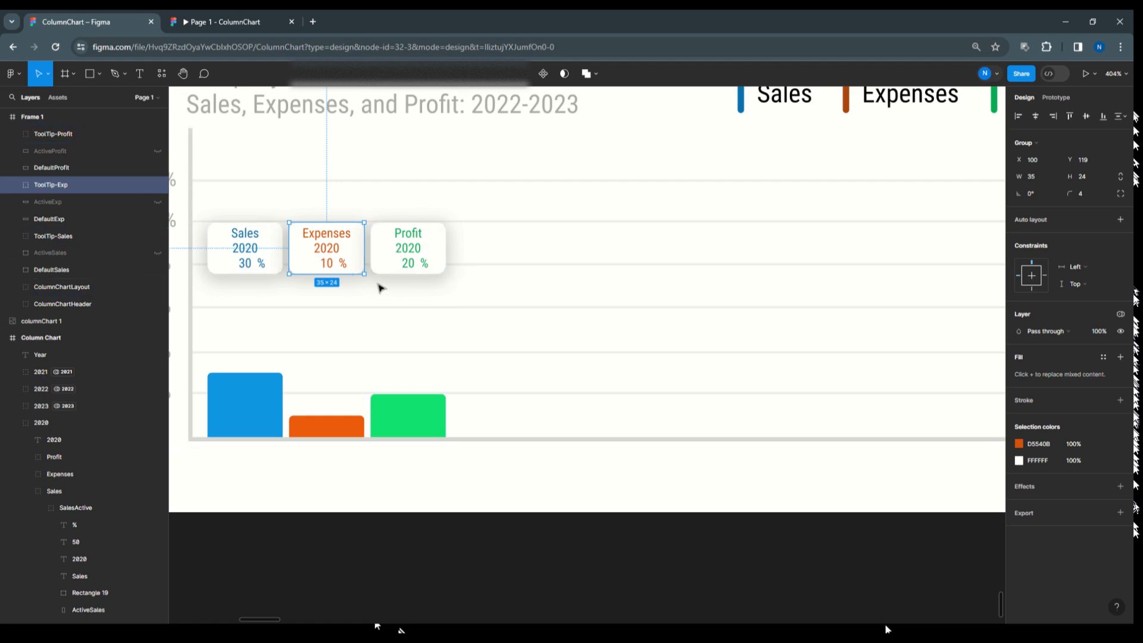
left_click(77, 235)
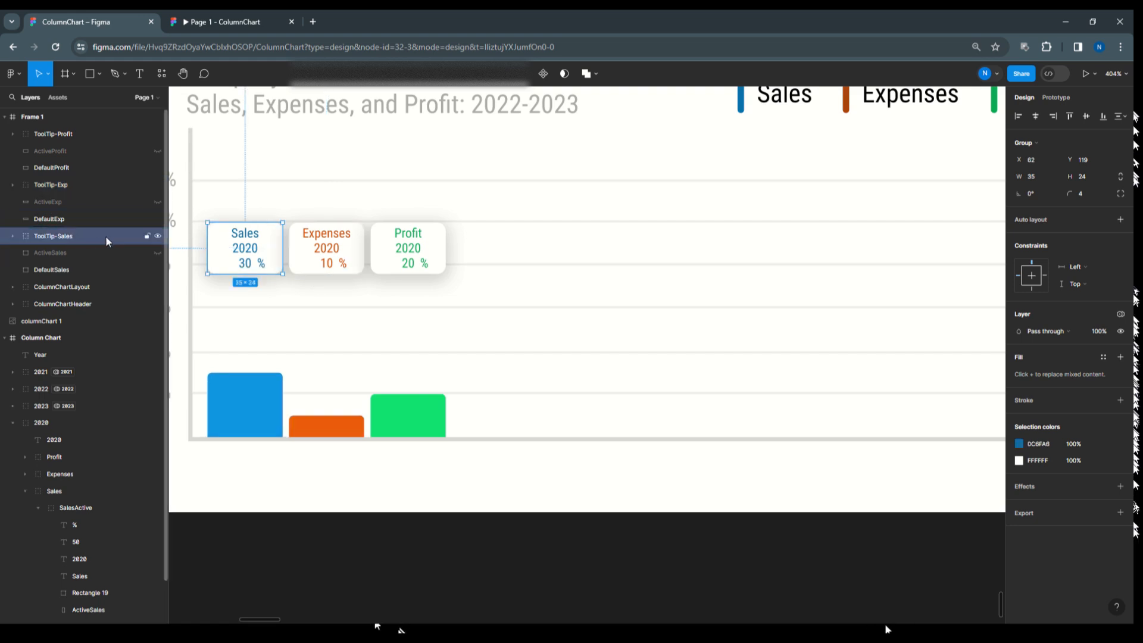
left_click(1121, 332)
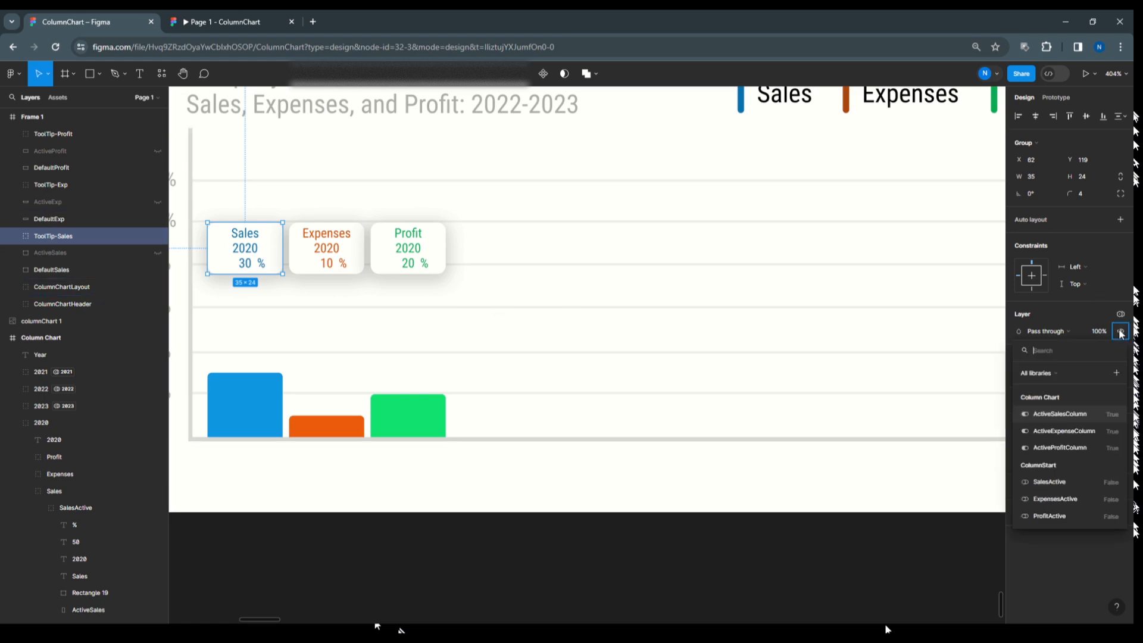
left_click(1056, 482)
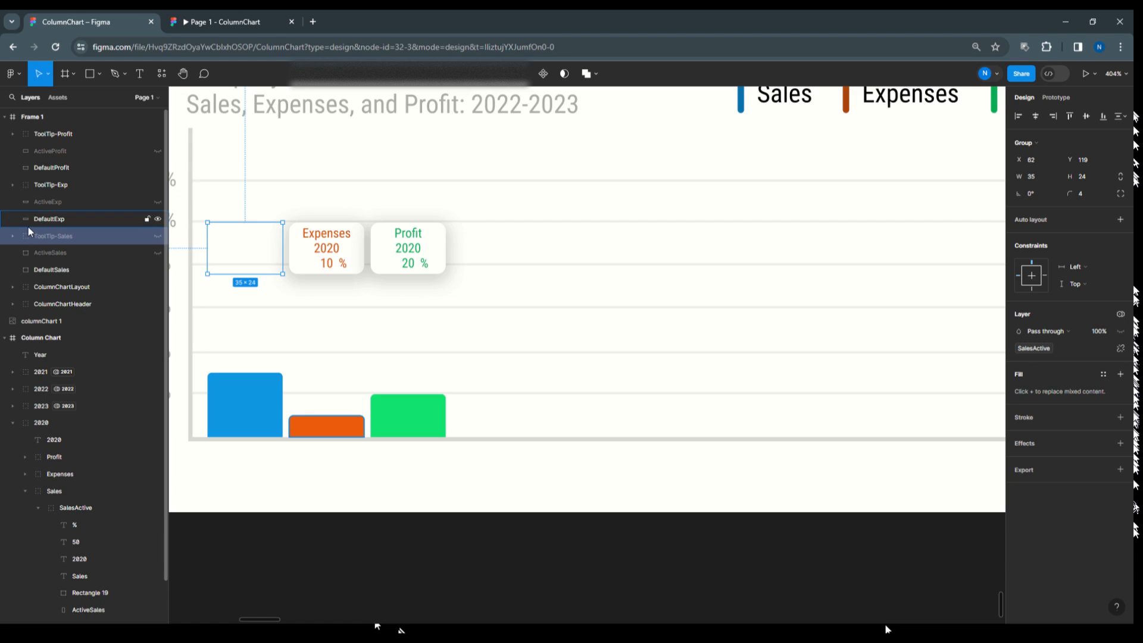
Step: Bind the visibility of the ToolTip-Exp group to the ExpensesActive variable from the ColumnStart collection
left_click(65, 185)
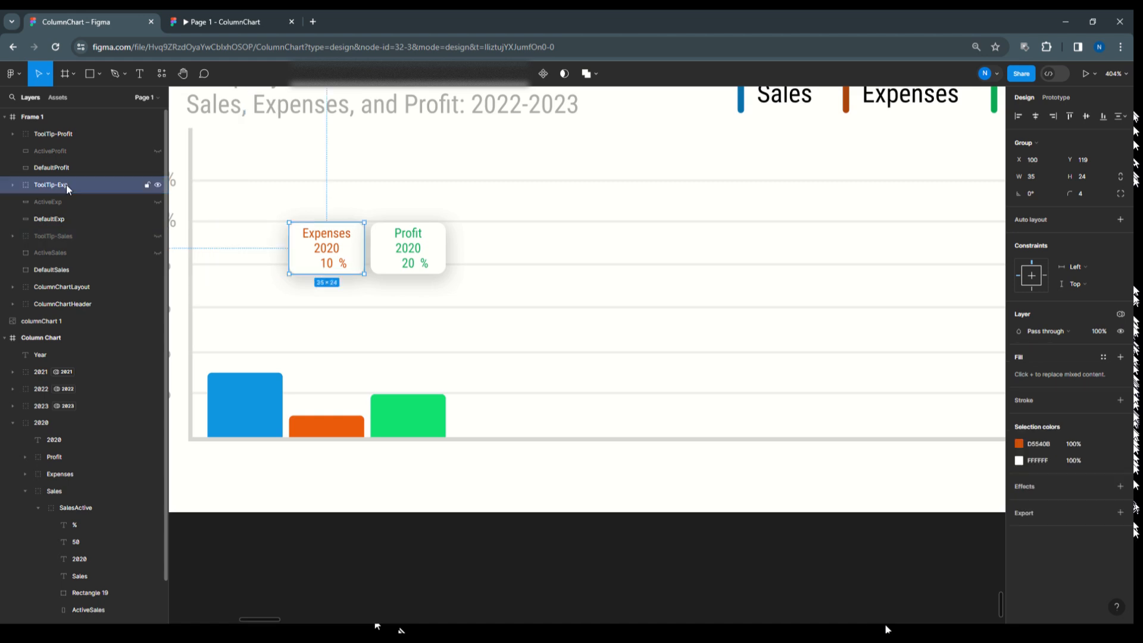
left_click(1120, 332)
left_click(1121, 331)
right_click(1121, 332)
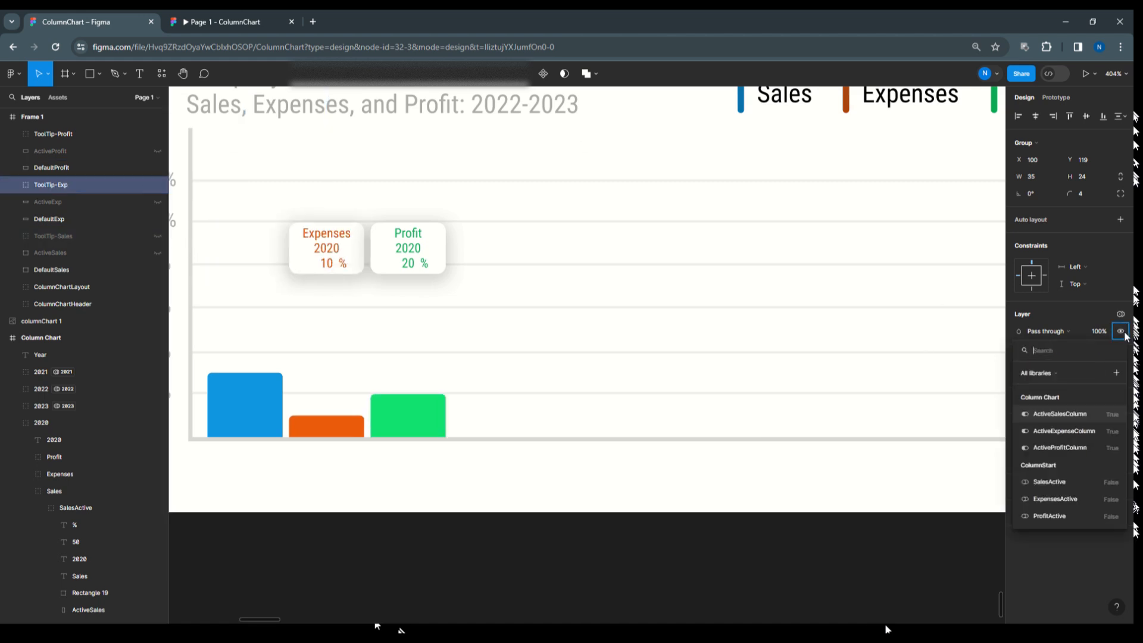
left_click(1070, 500)
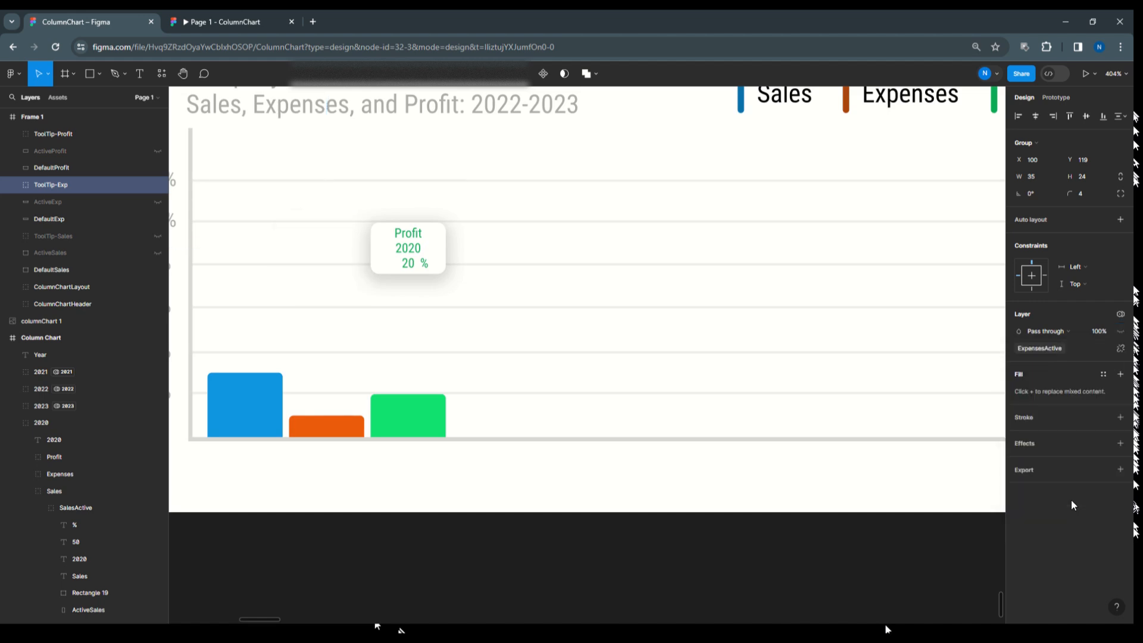
Step: Bind the visibility of the ToolTip-Profit group to the ProfitActive variable, then clear the selection
left_click(62, 135)
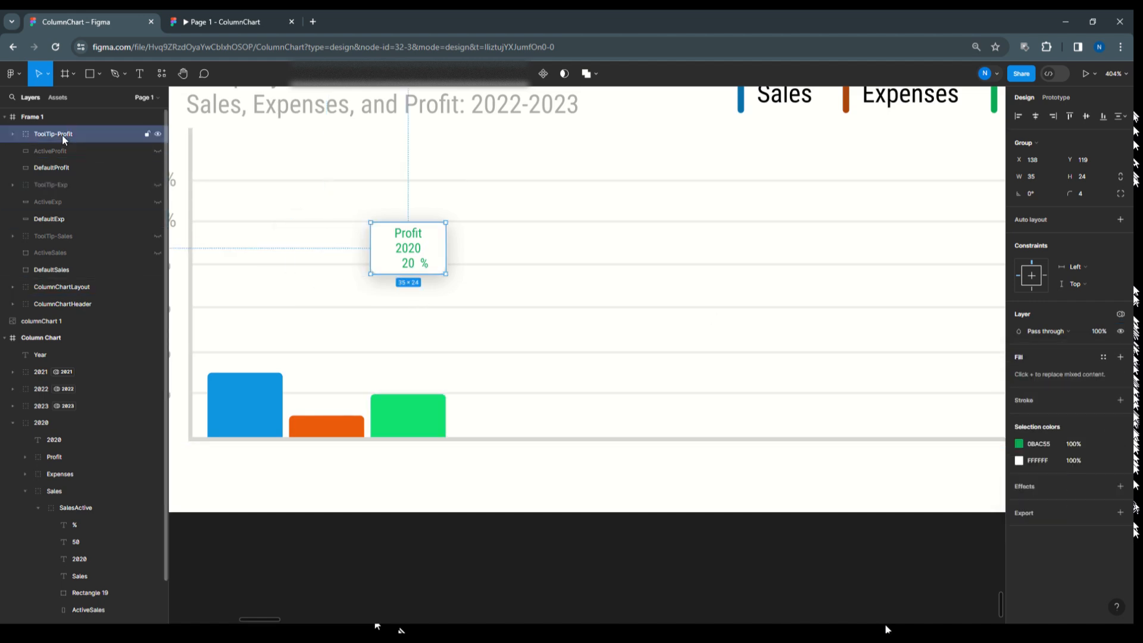
right_click(1120, 331)
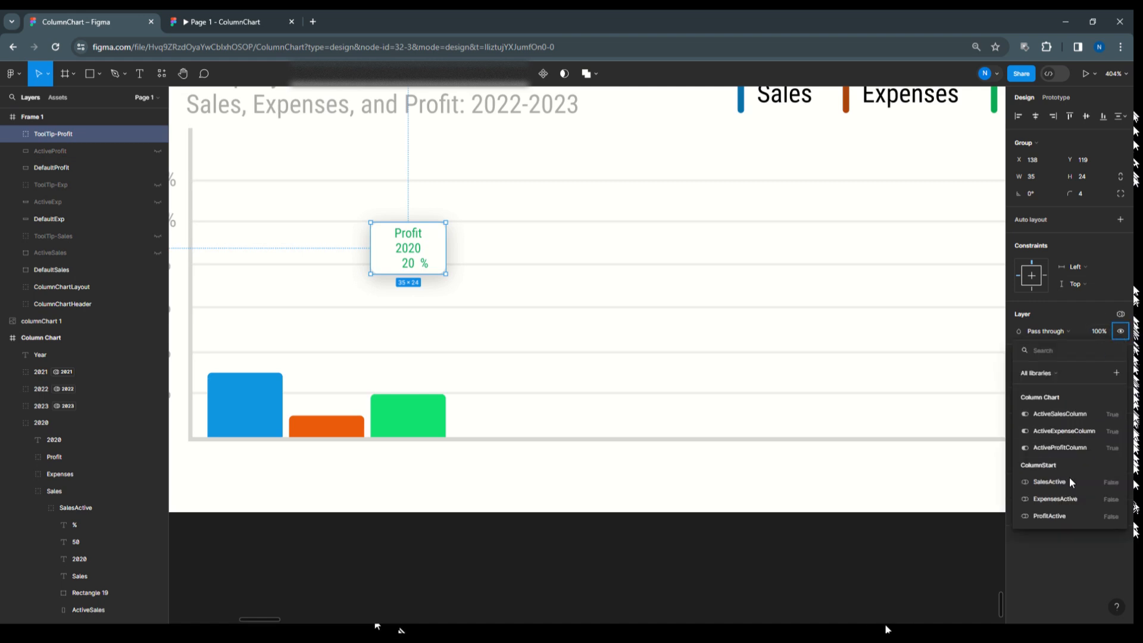
left_click(1067, 517)
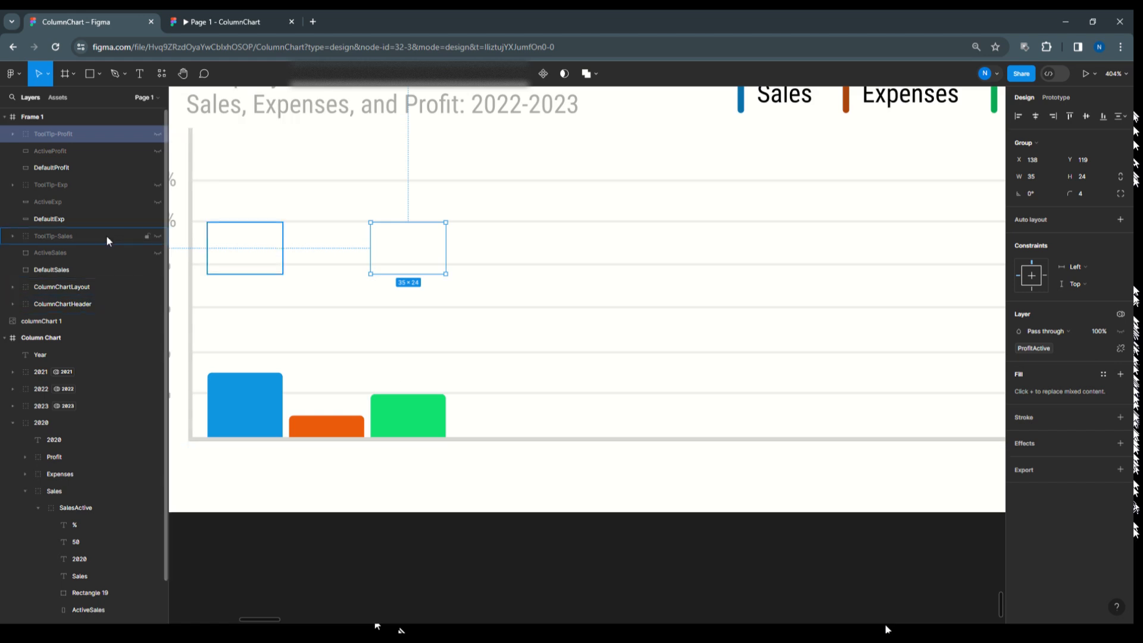
left_click(393, 551)
left_click(245, 407)
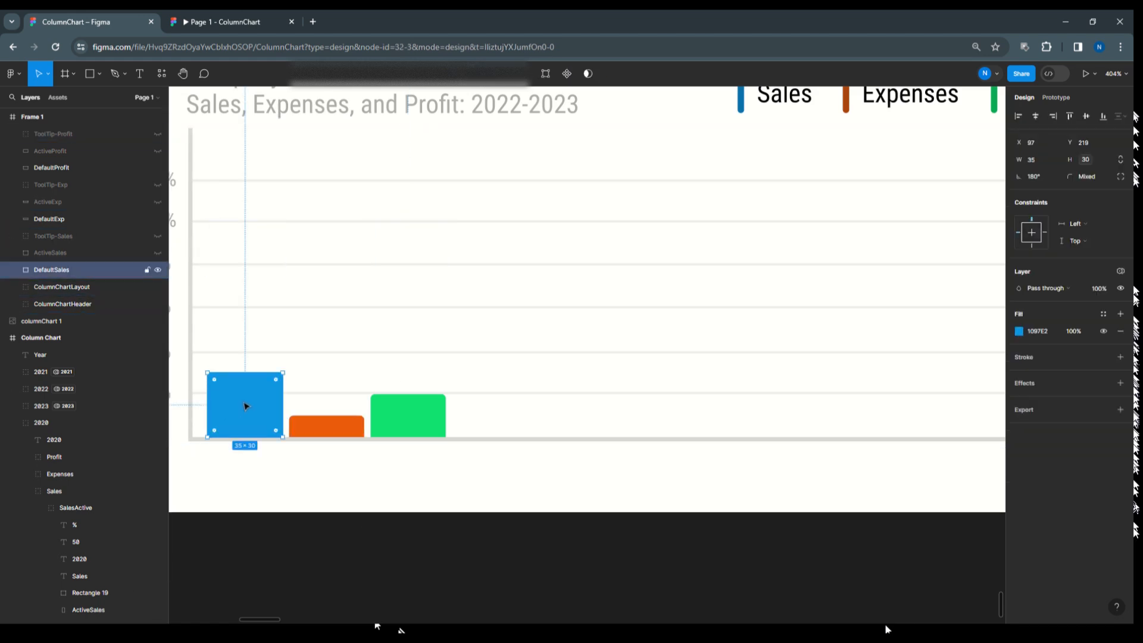
left_click(12, 235)
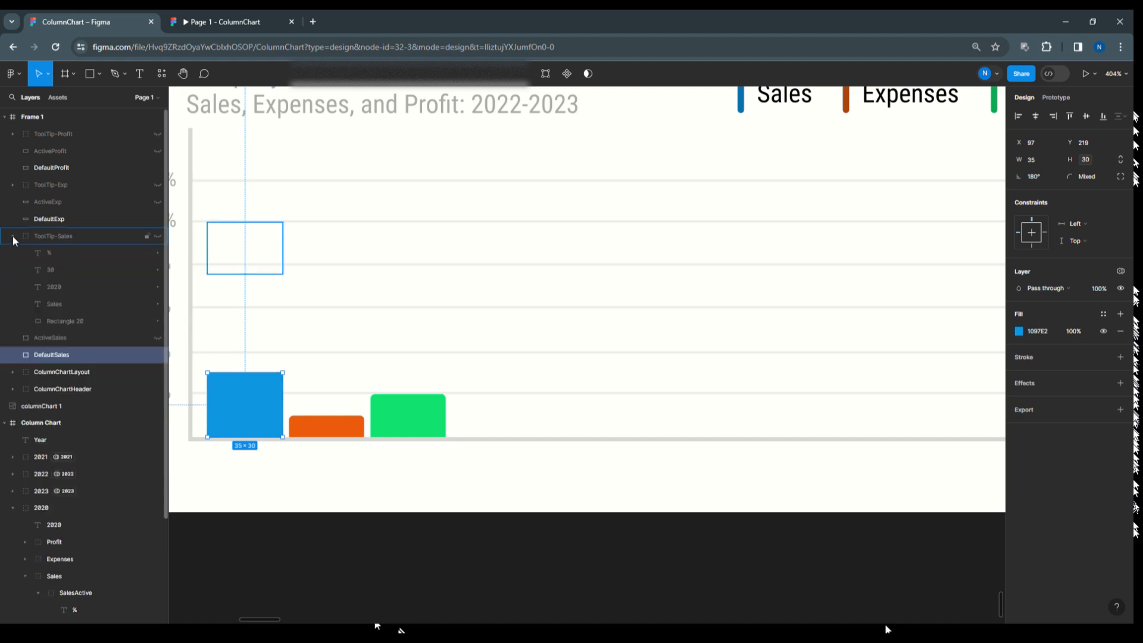
left_click(62, 337)
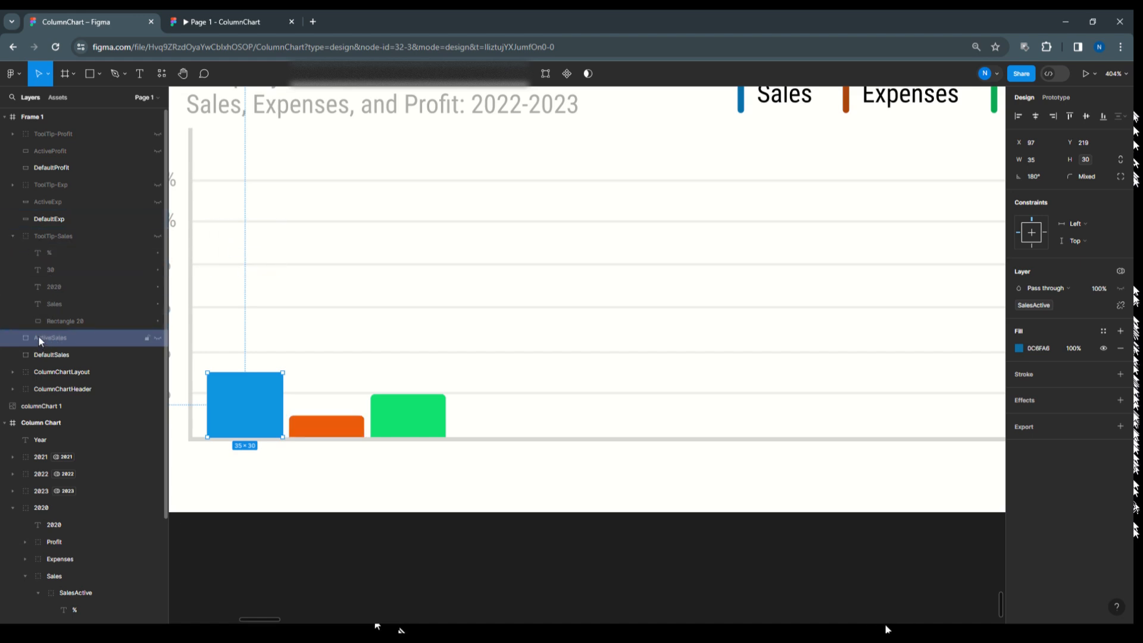
left_click(11, 237)
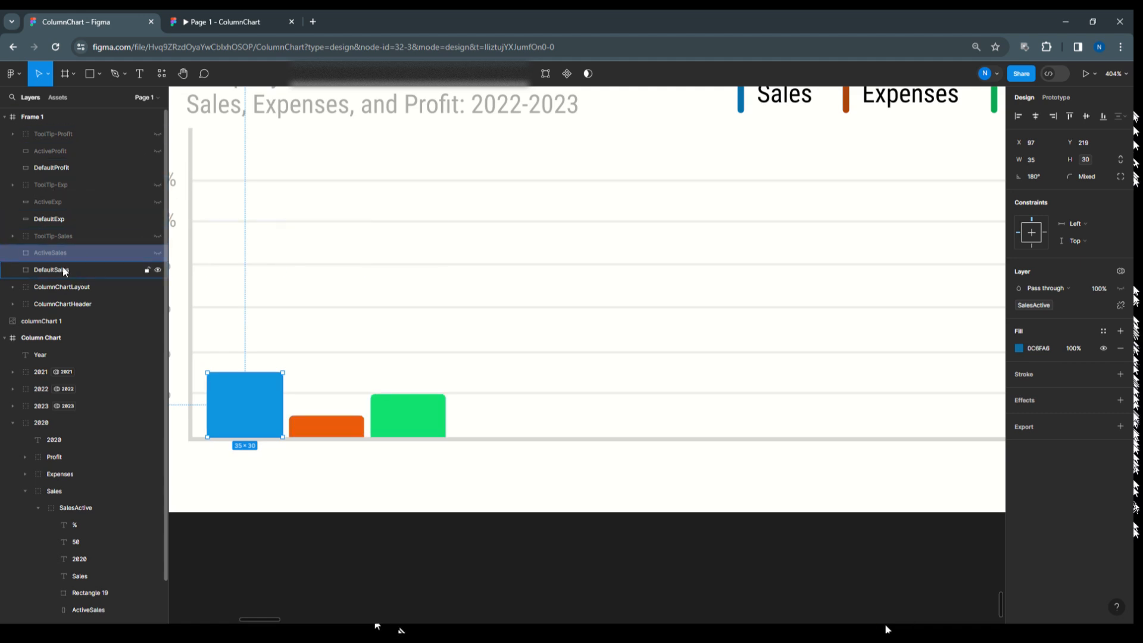
Step: Add a While hovering prototype interaction to the DefaultSales column that sets the ColumnStart variable SalesActive to True
left_click(114, 272)
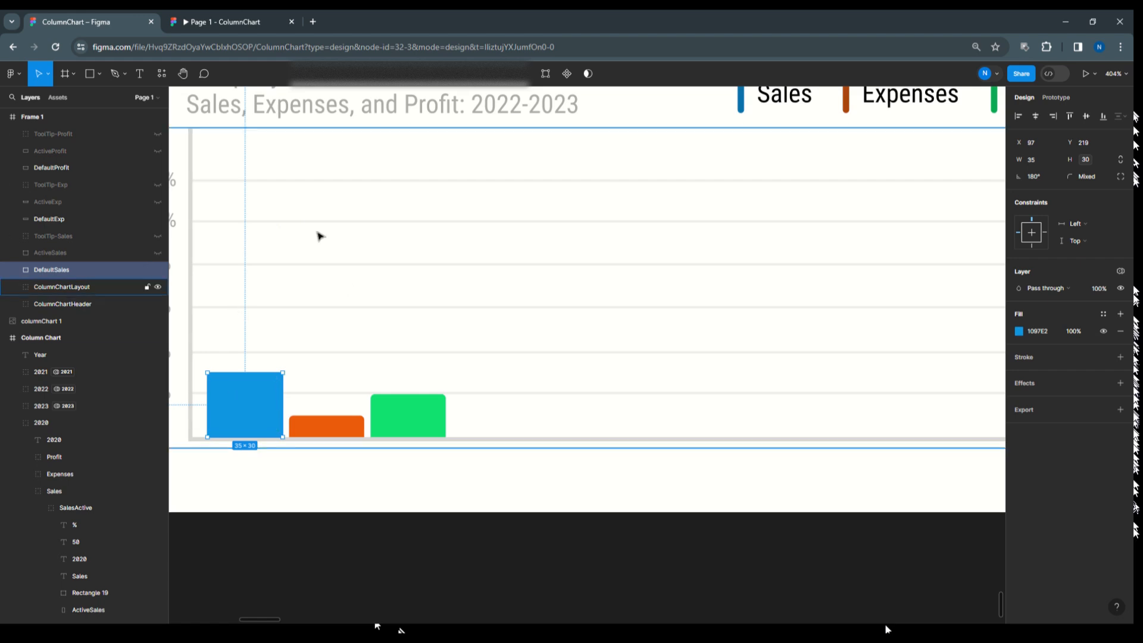
left_click(1065, 97)
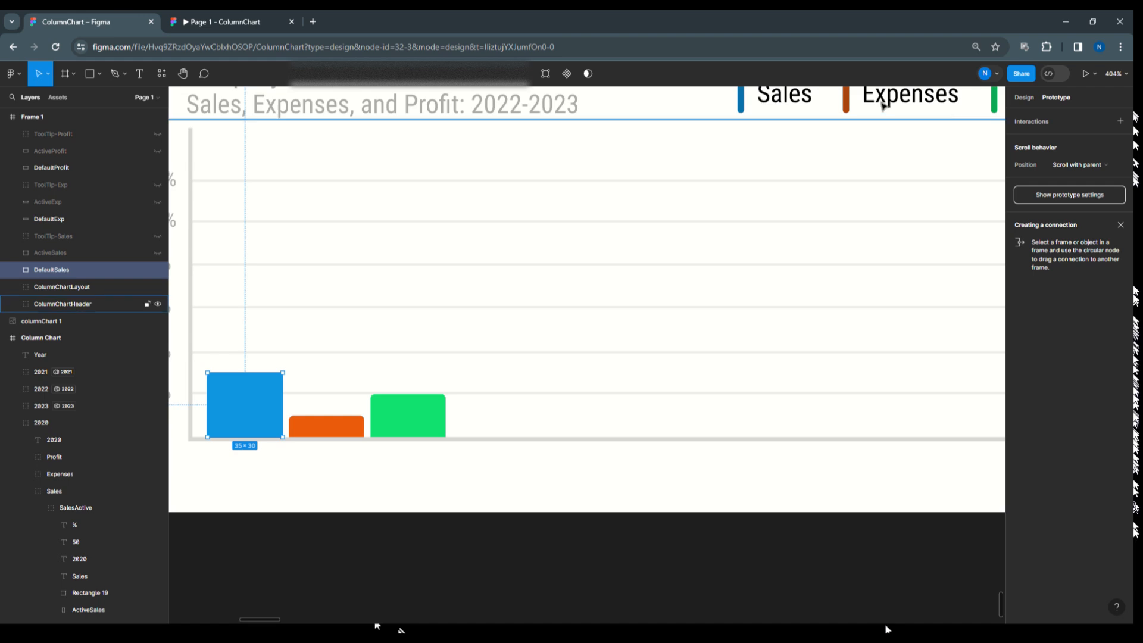
left_click(1030, 122)
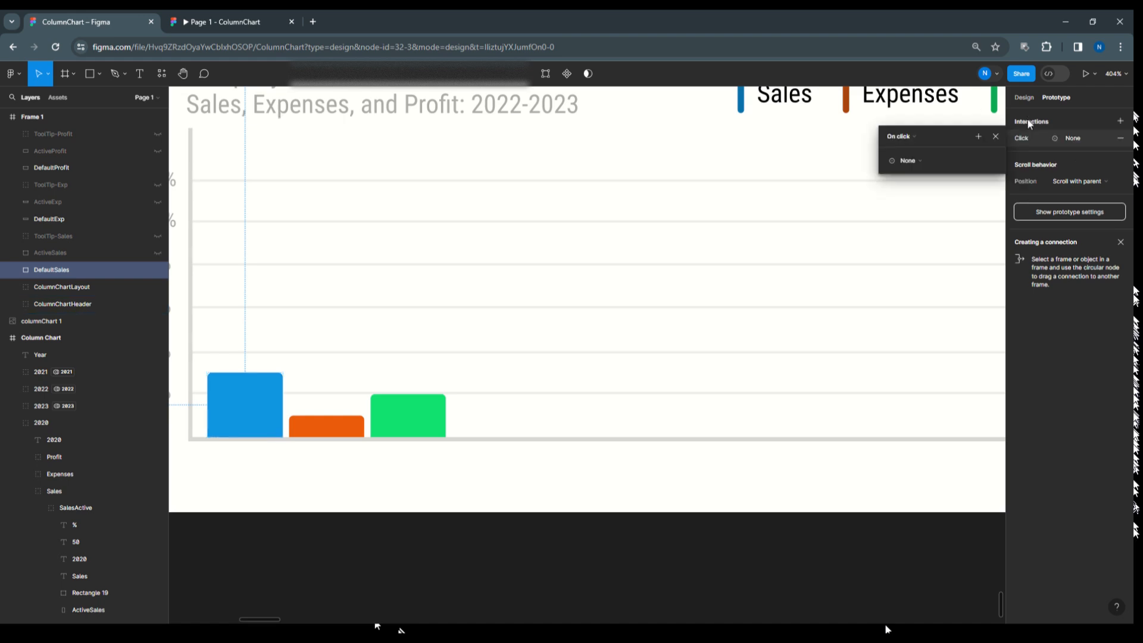
left_click(912, 137)
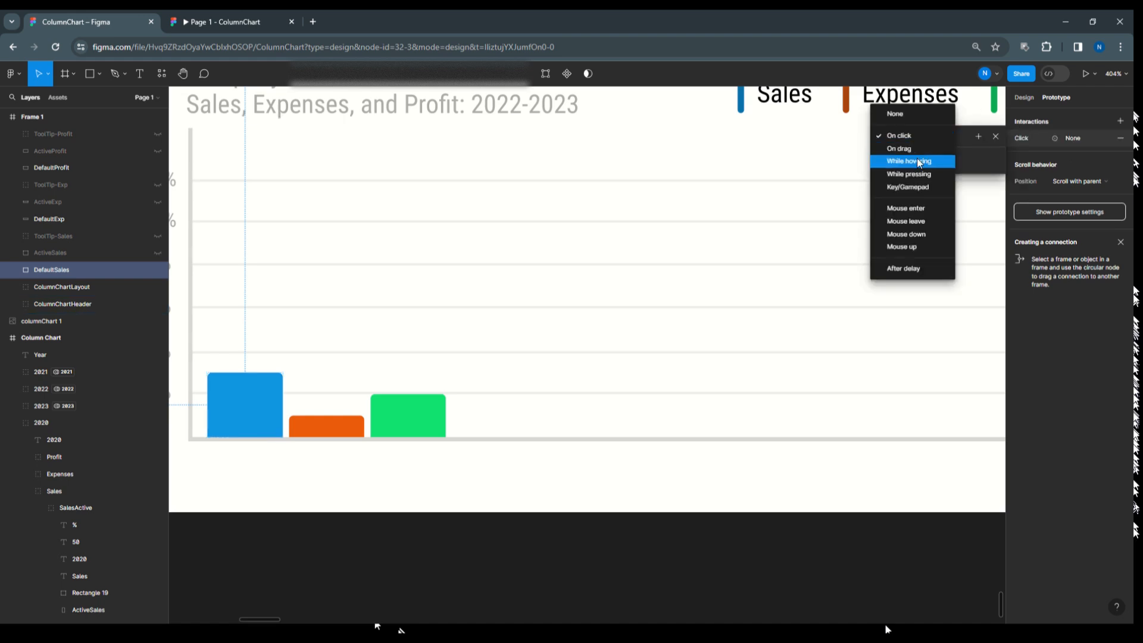
left_click(916, 159)
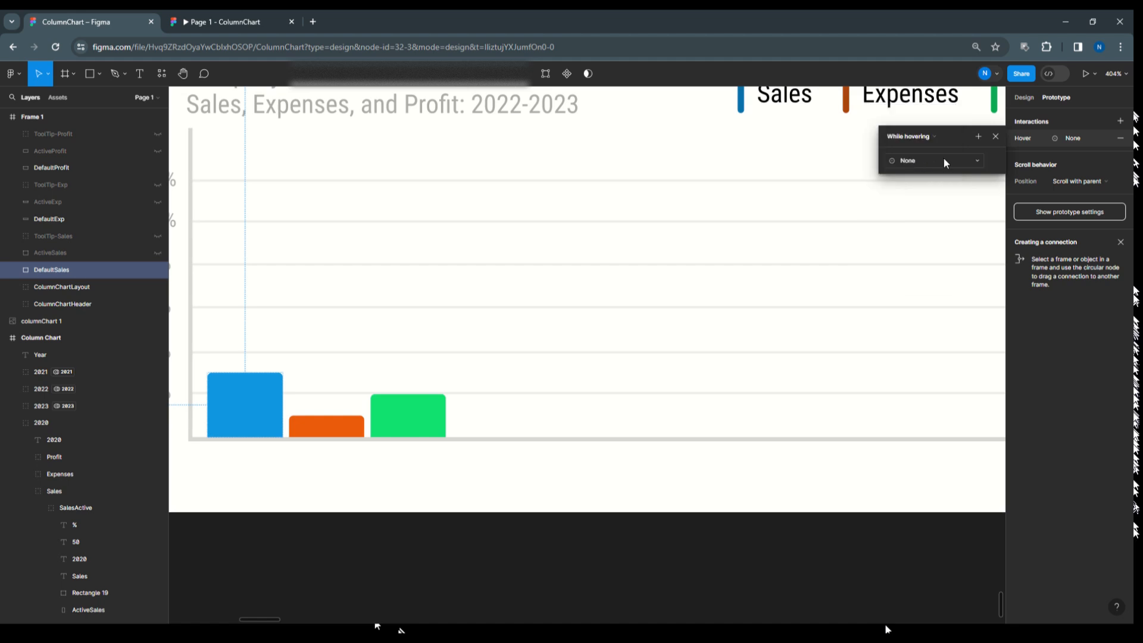
left_click(945, 159)
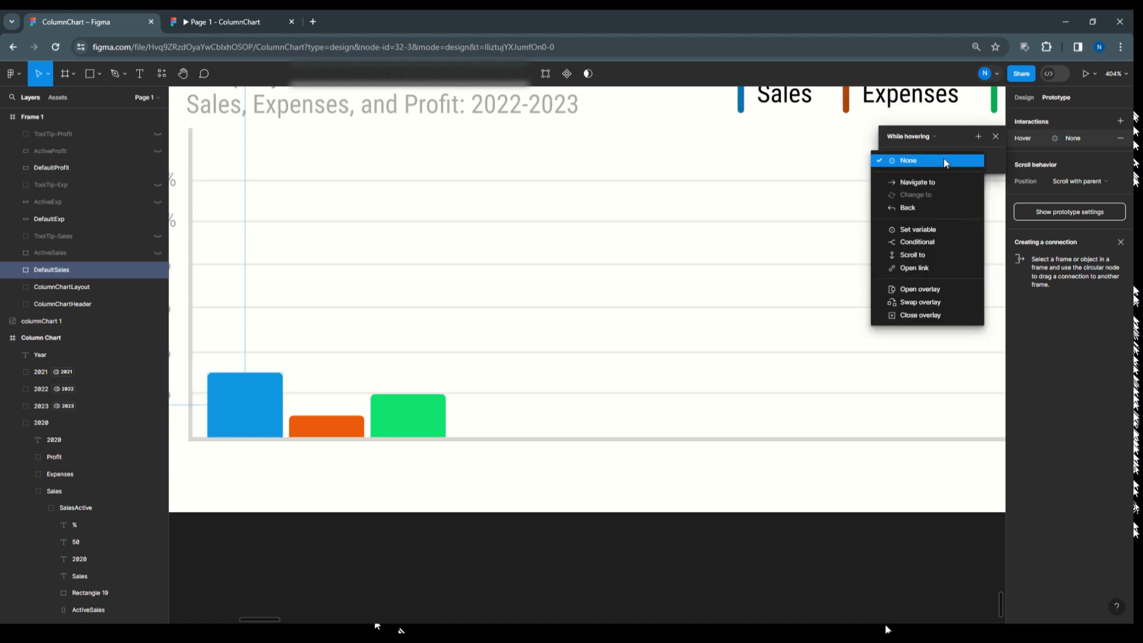
left_click(935, 230)
scroll(940, 306, "down", 5)
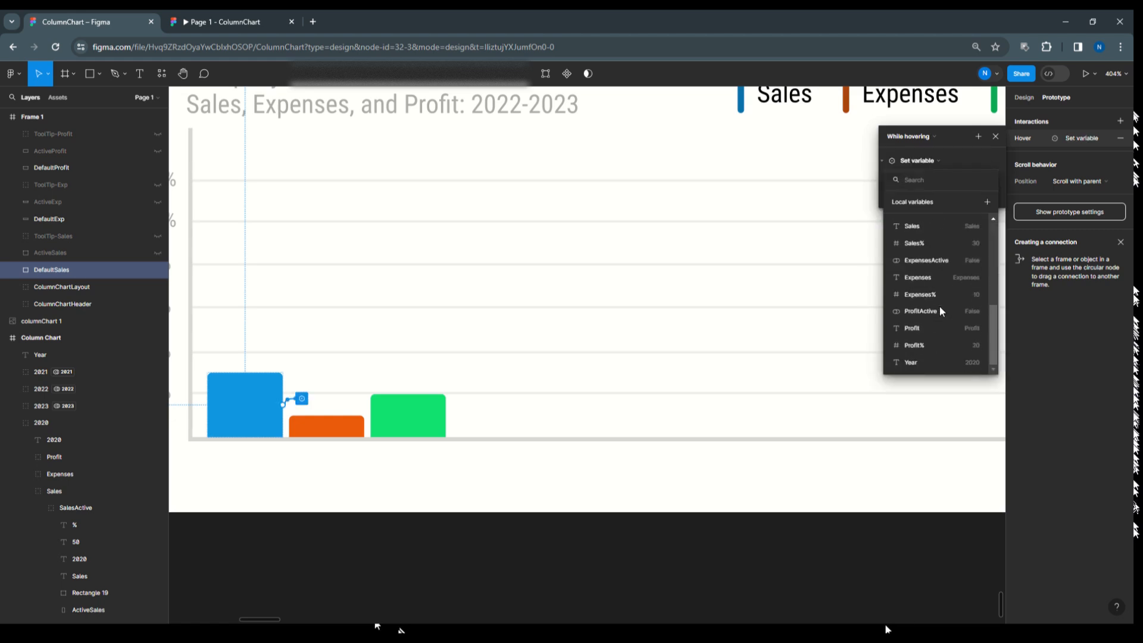
scroll(939, 305, "up", 2)
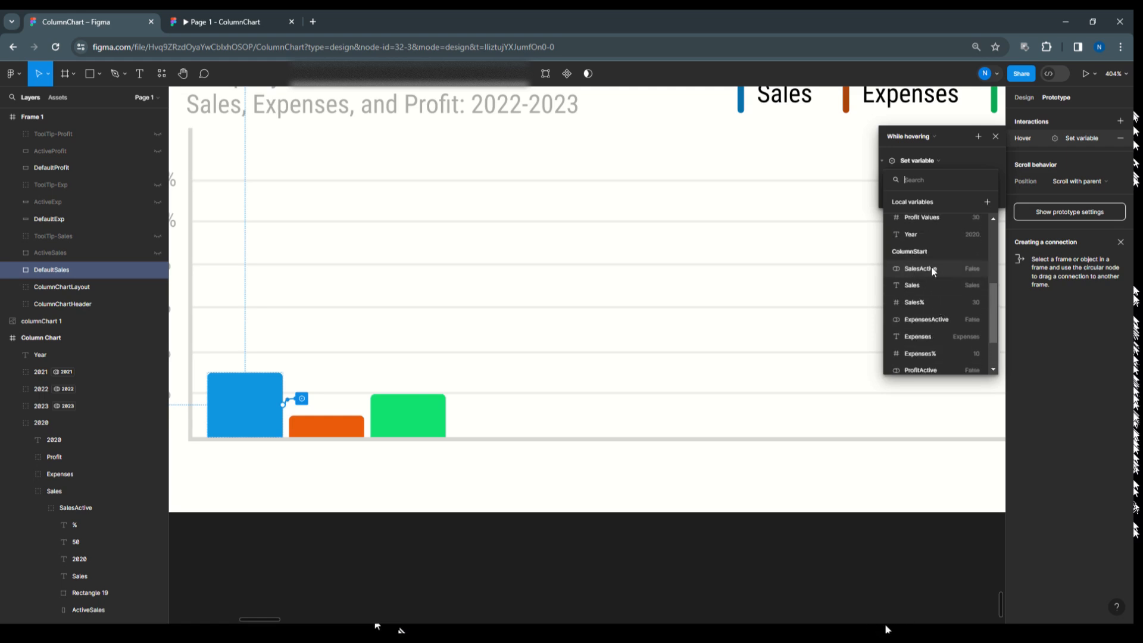
left_click(932, 268)
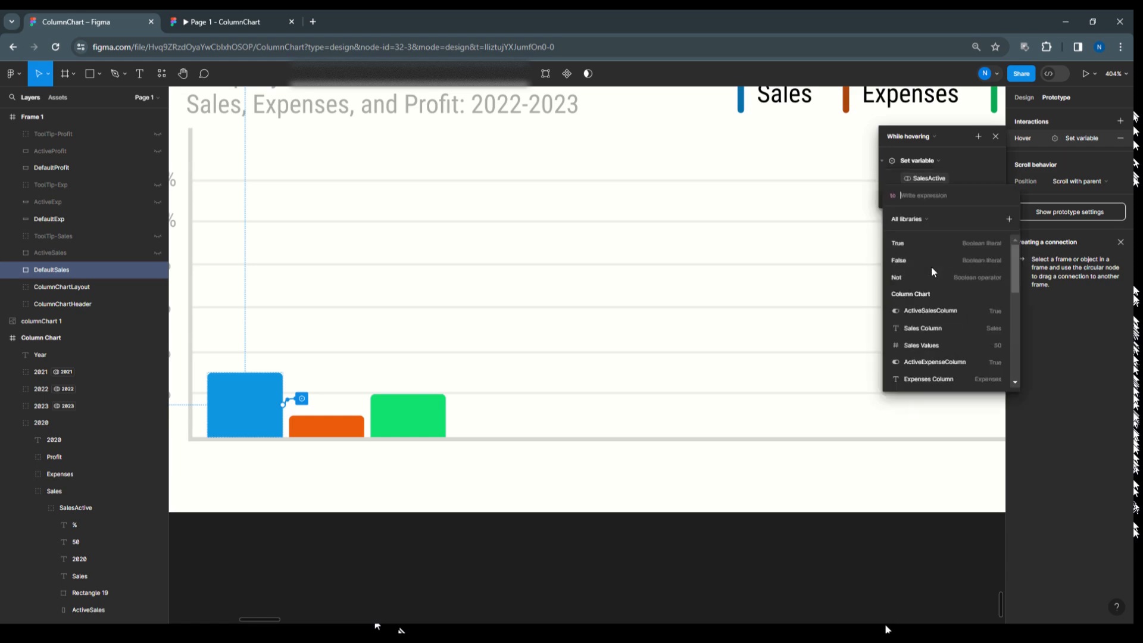
left_click(911, 244)
left_click(952, 137)
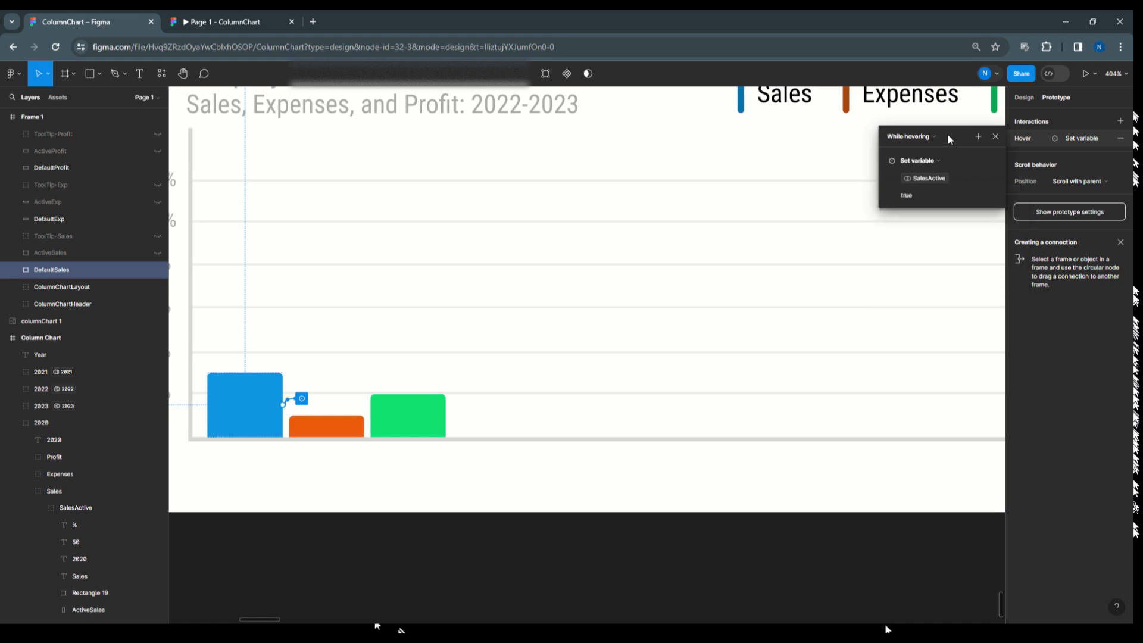
Step: Add a second DefaultSales interaction for Mouse leave with a 2 ms delay that sets the SalesActive variable to False
left_click(1121, 121)
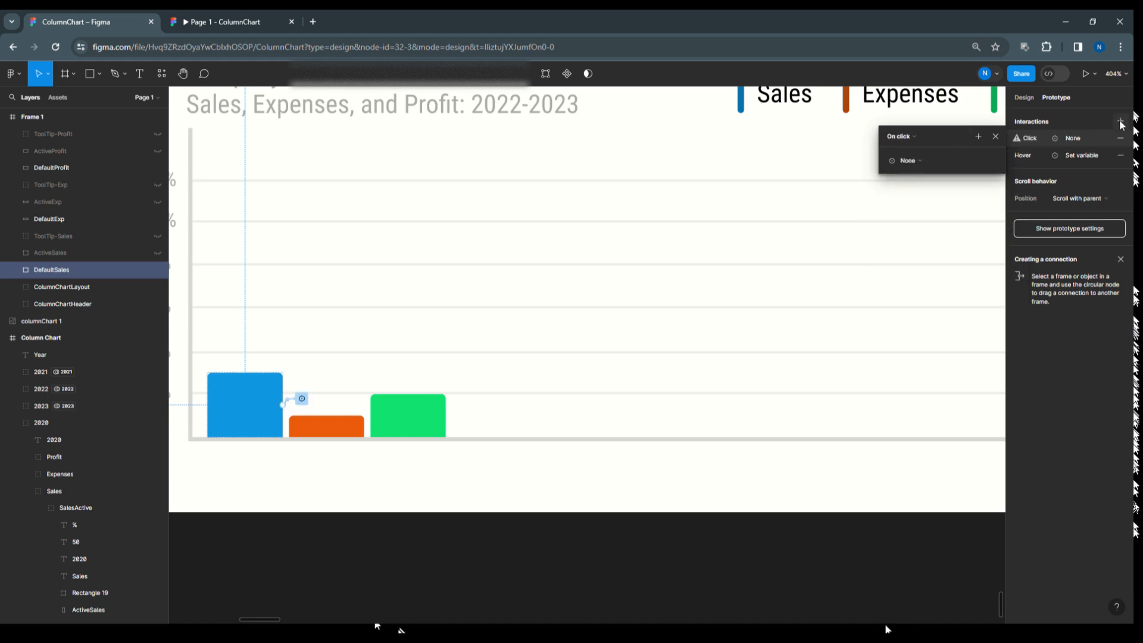
left_click(905, 138)
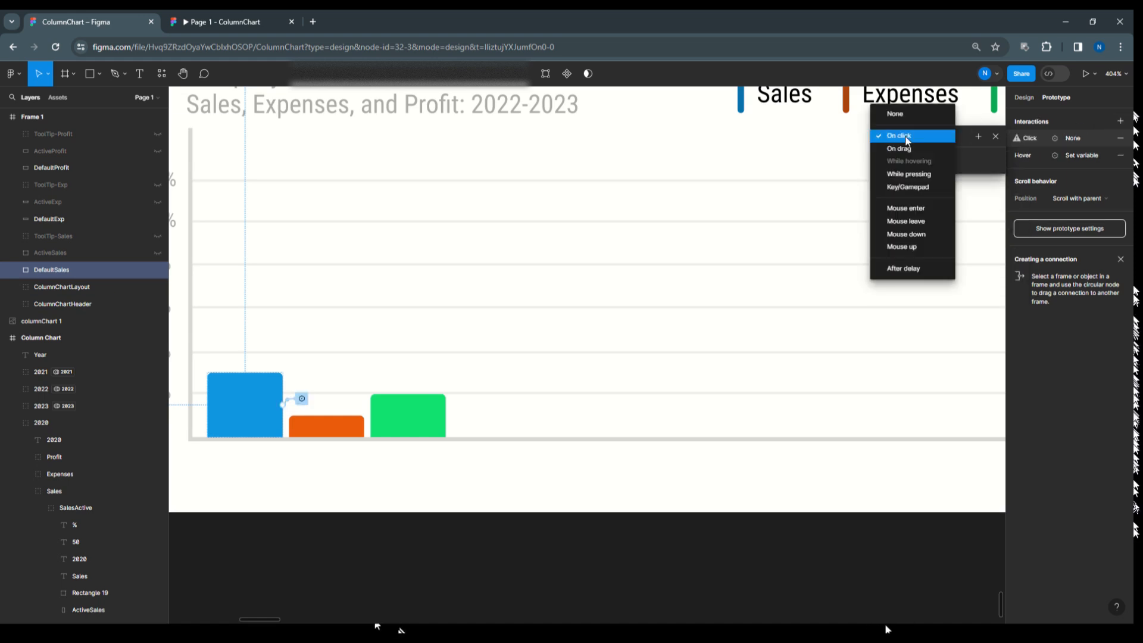
left_click(909, 220)
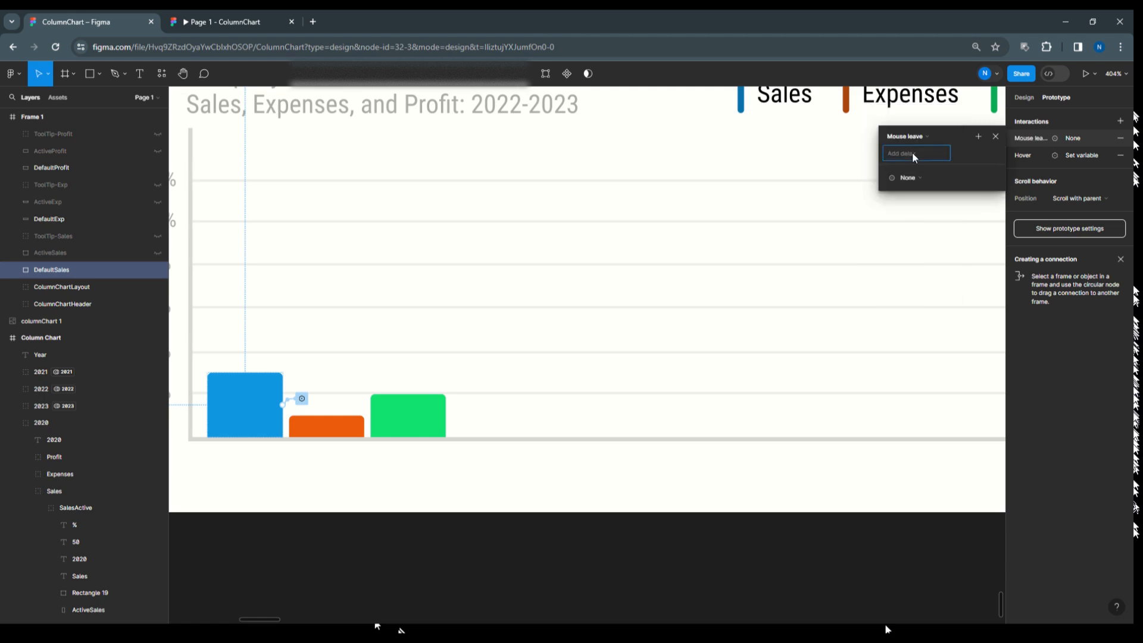
type("2")
left_click(923, 180)
left_click(924, 246)
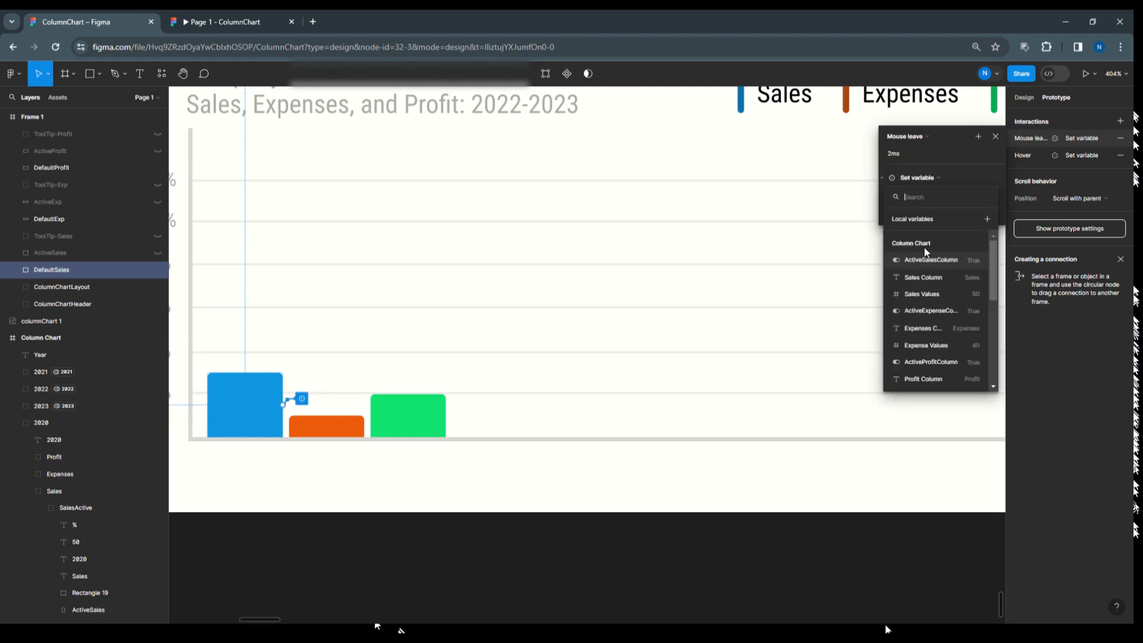
scroll(926, 302, "down", 5)
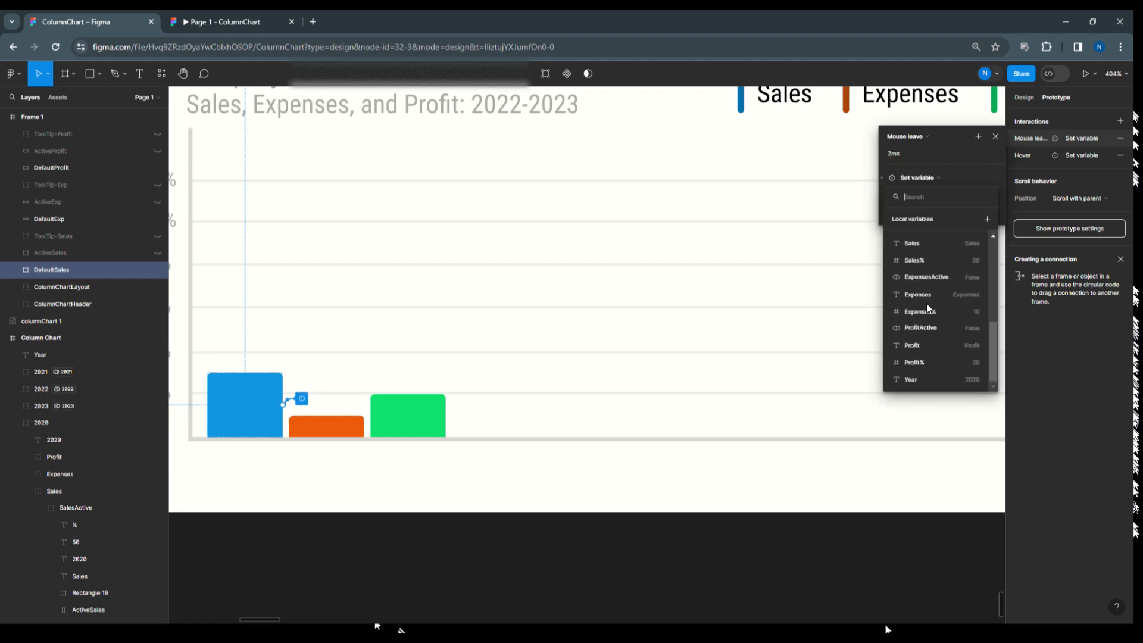
scroll(921, 277, "up", 2)
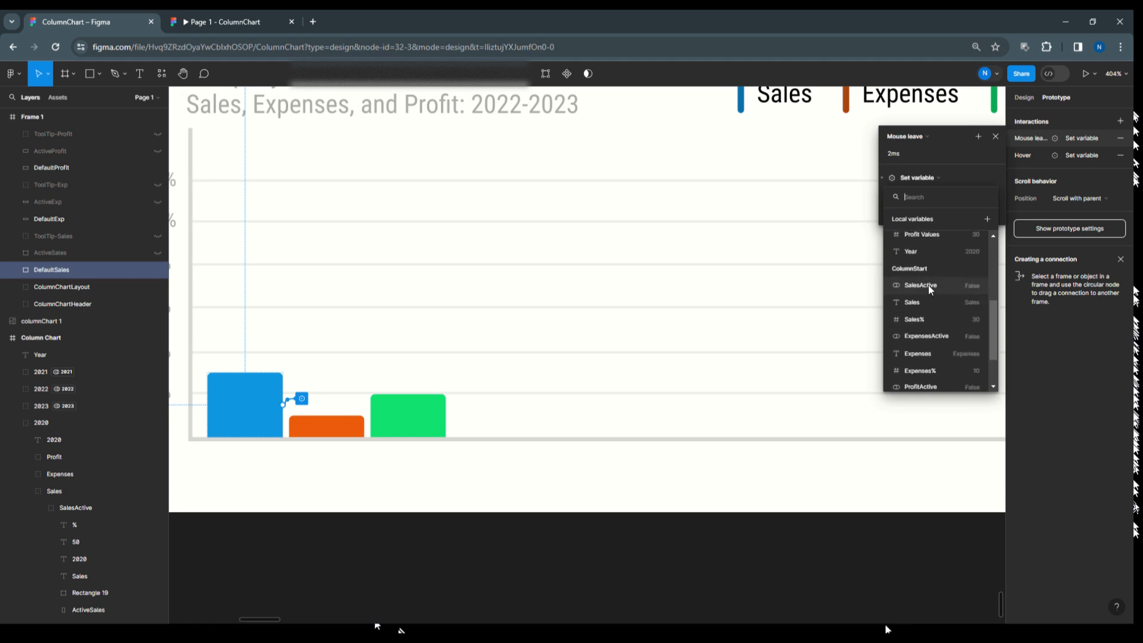
left_click(927, 284)
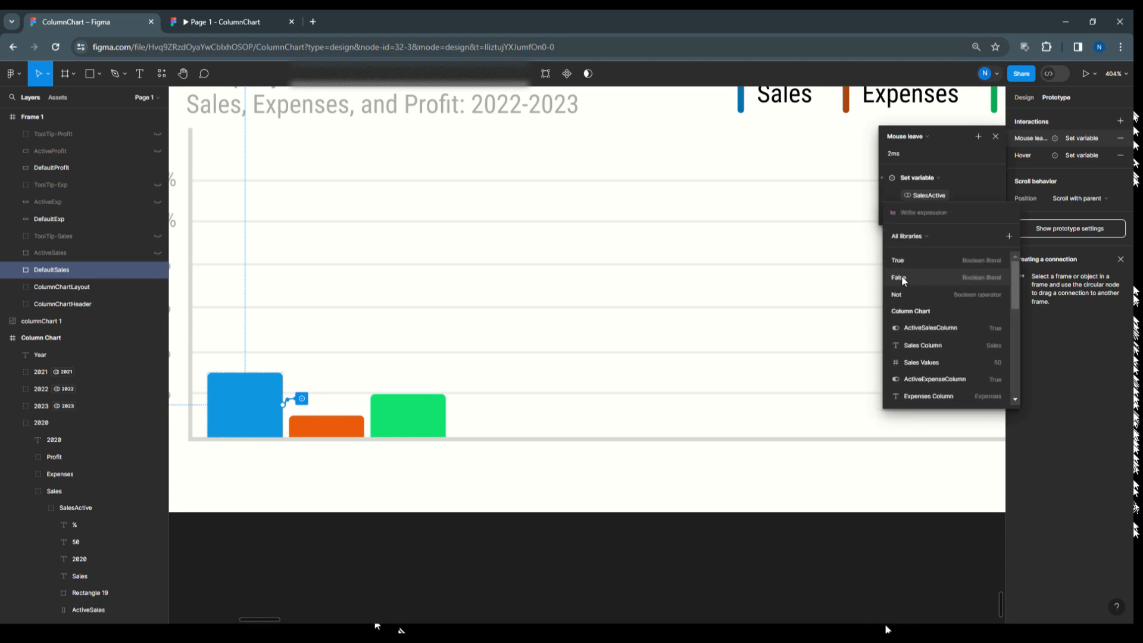
left_click(901, 276)
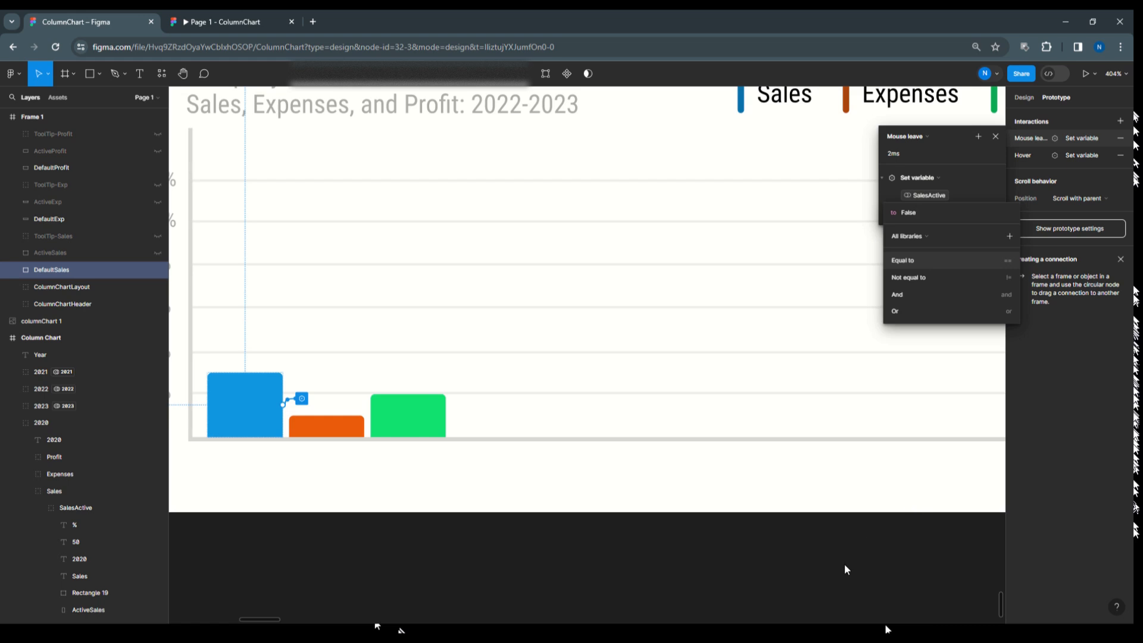
key("Return")
left_click(996, 136)
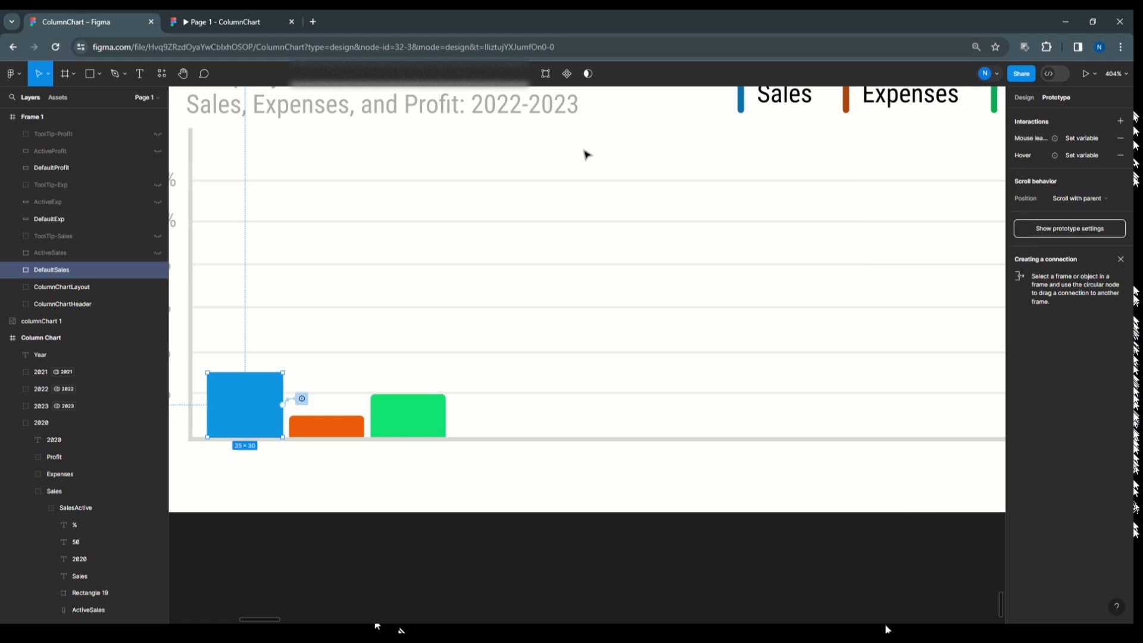
Step: Add a While hovering prototype interaction to the DefaultExp column that sets the ColumnStart variable ExpensesActive to True
left_click(326, 426)
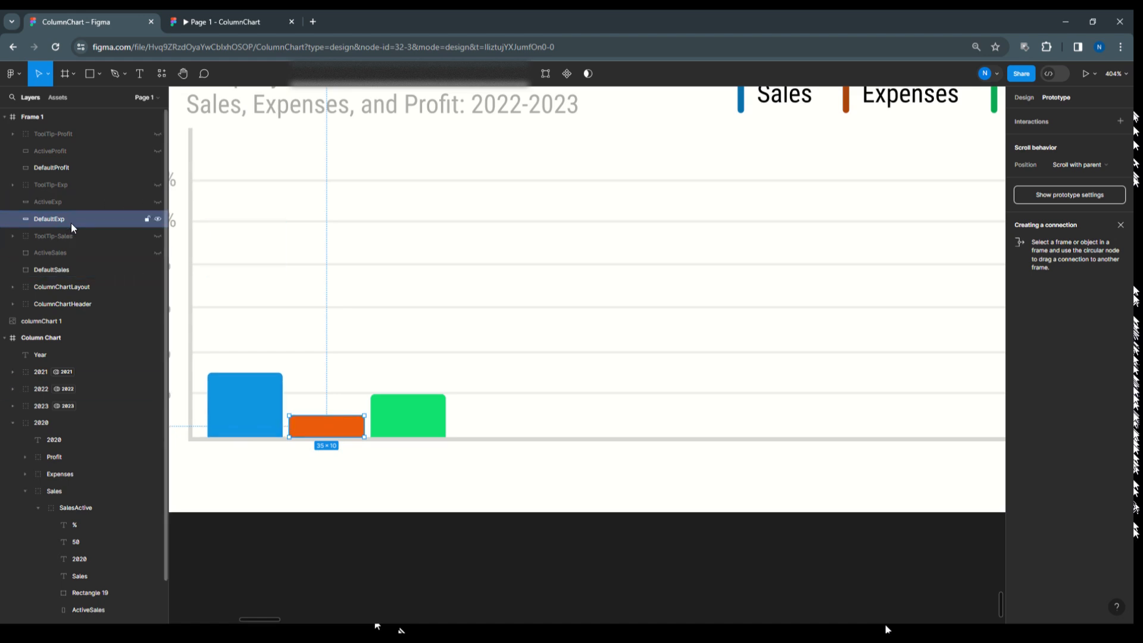
left_click(1023, 123)
left_click(913, 139)
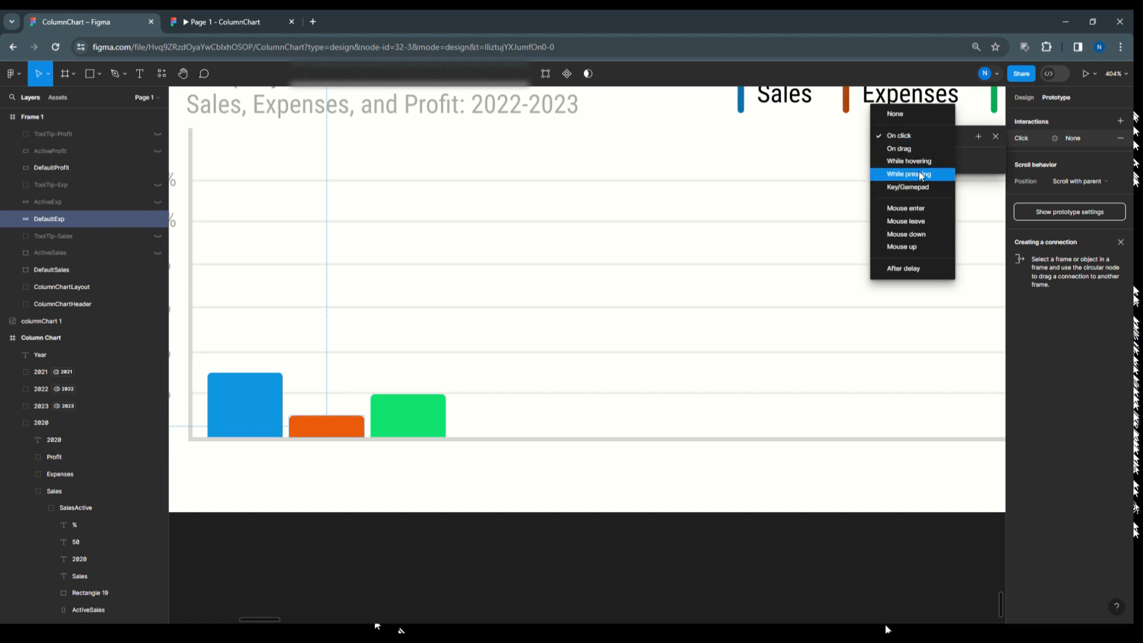
left_click(916, 161)
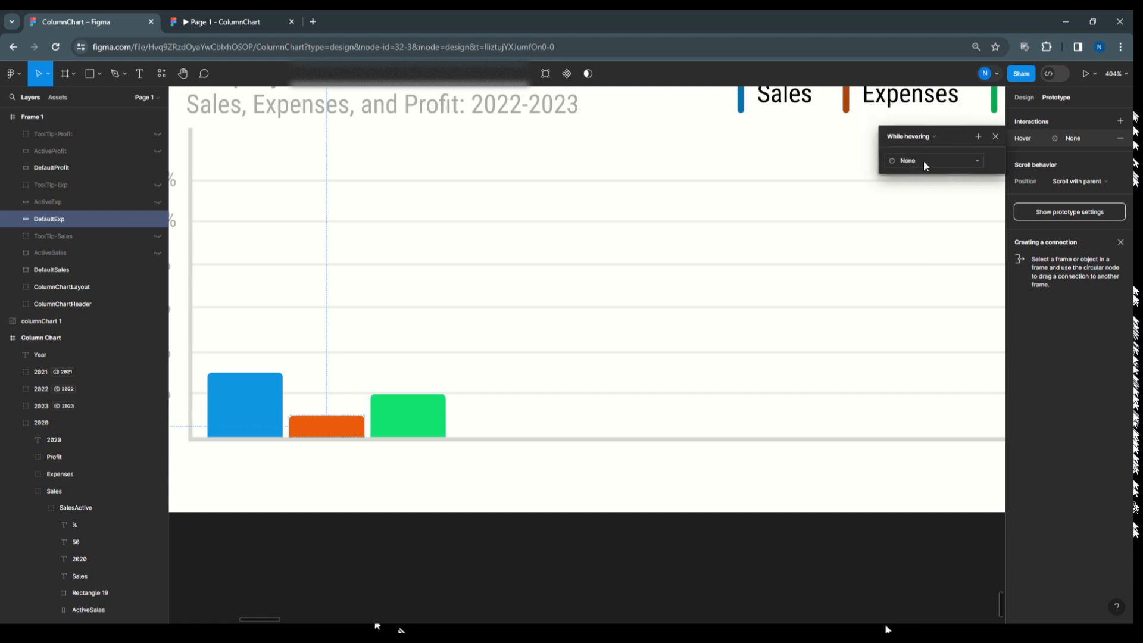
left_click(931, 159)
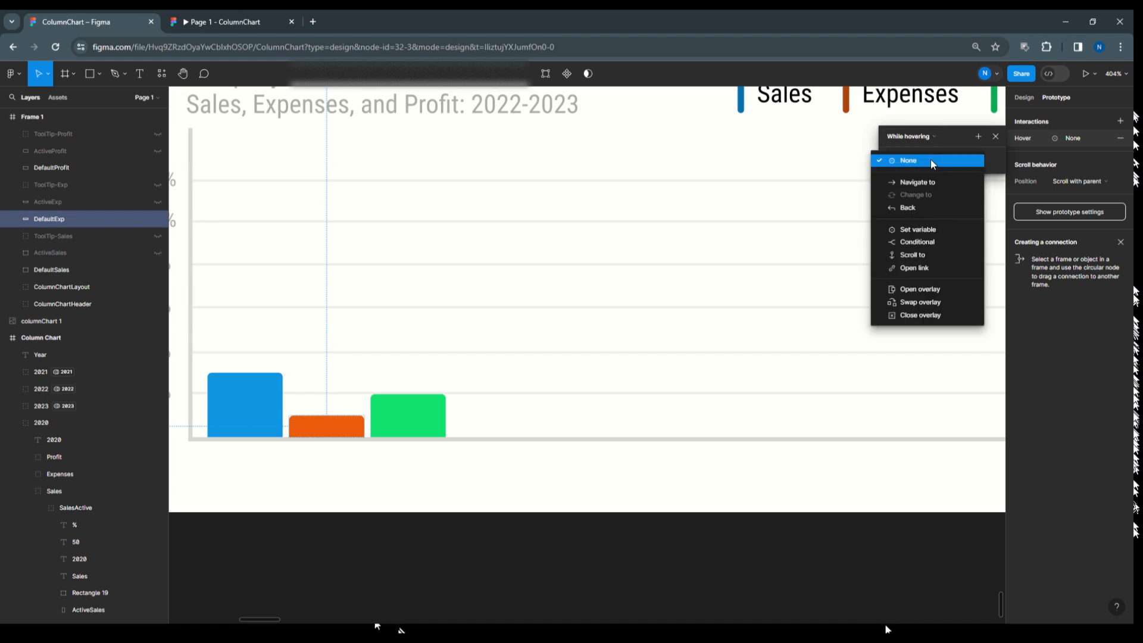
left_click(932, 228)
scroll(929, 325, "down", 3)
scroll(929, 318, "down", 2)
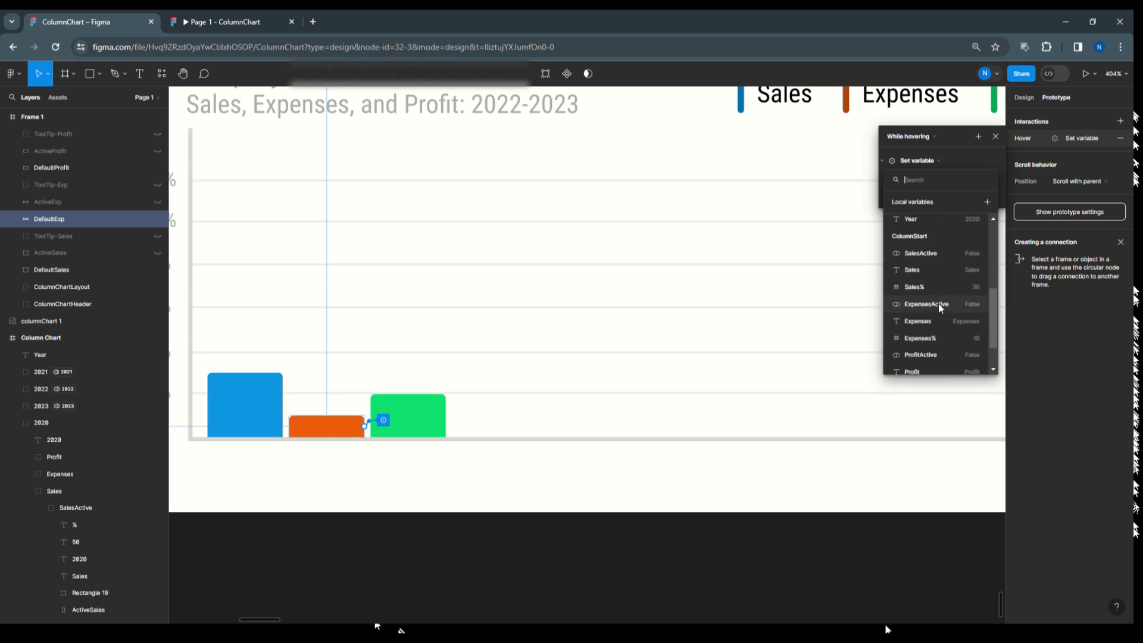
left_click(944, 305)
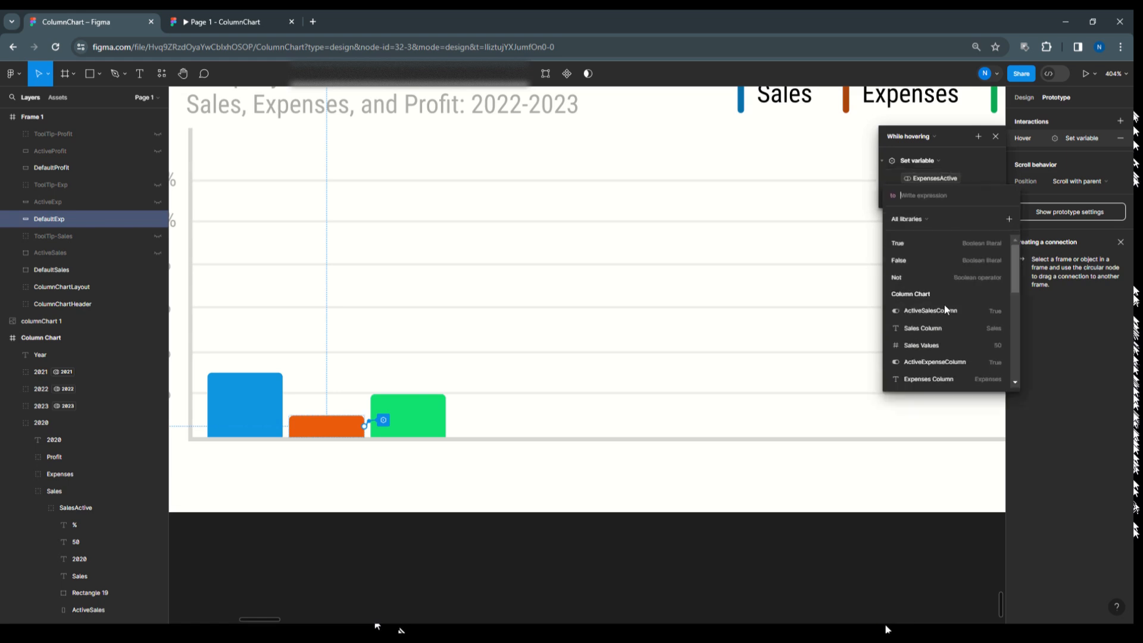
left_click(903, 242)
left_click(1120, 121)
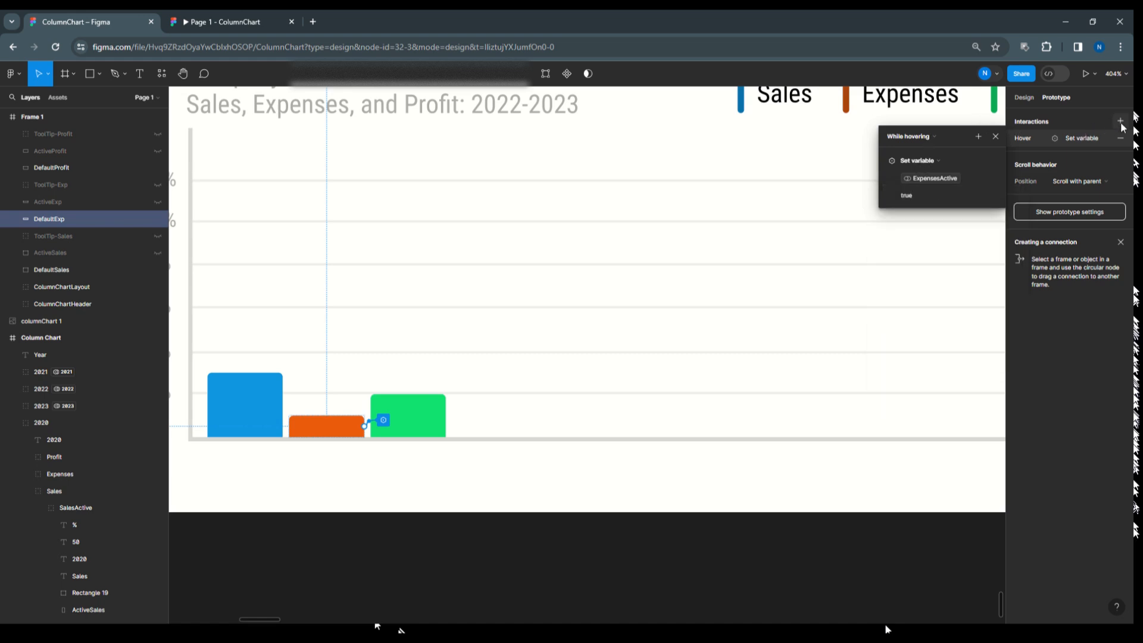
Step: Add a second DefaultExp interaction for Mouse leave with a 2 ms delay that sets the ExpensesActive variable to False
left_click(1121, 121)
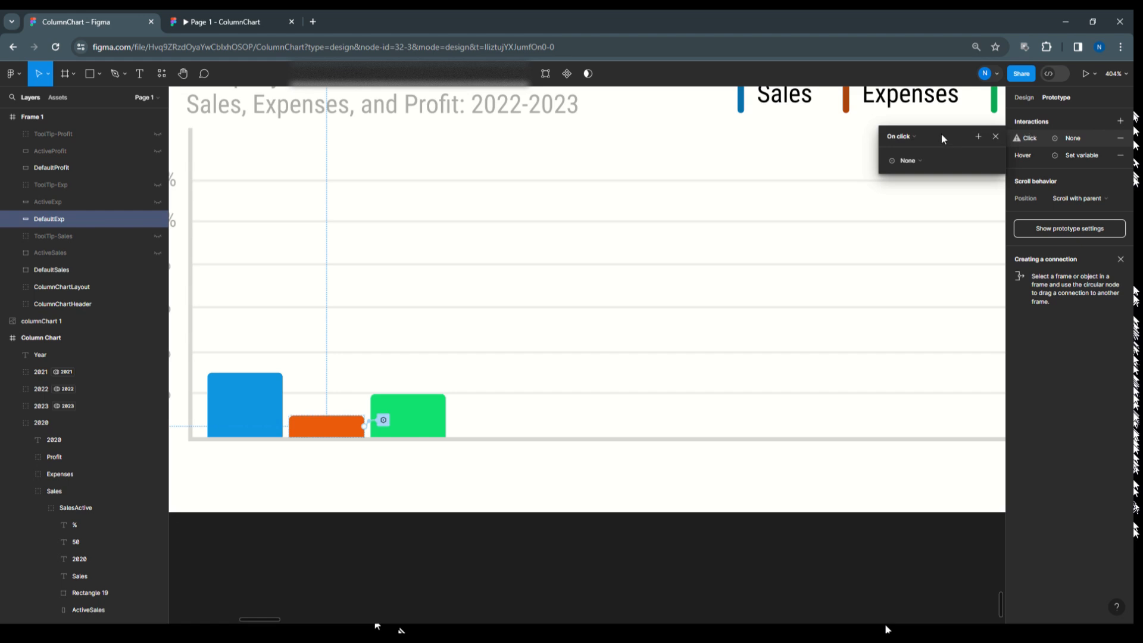
left_click(900, 137)
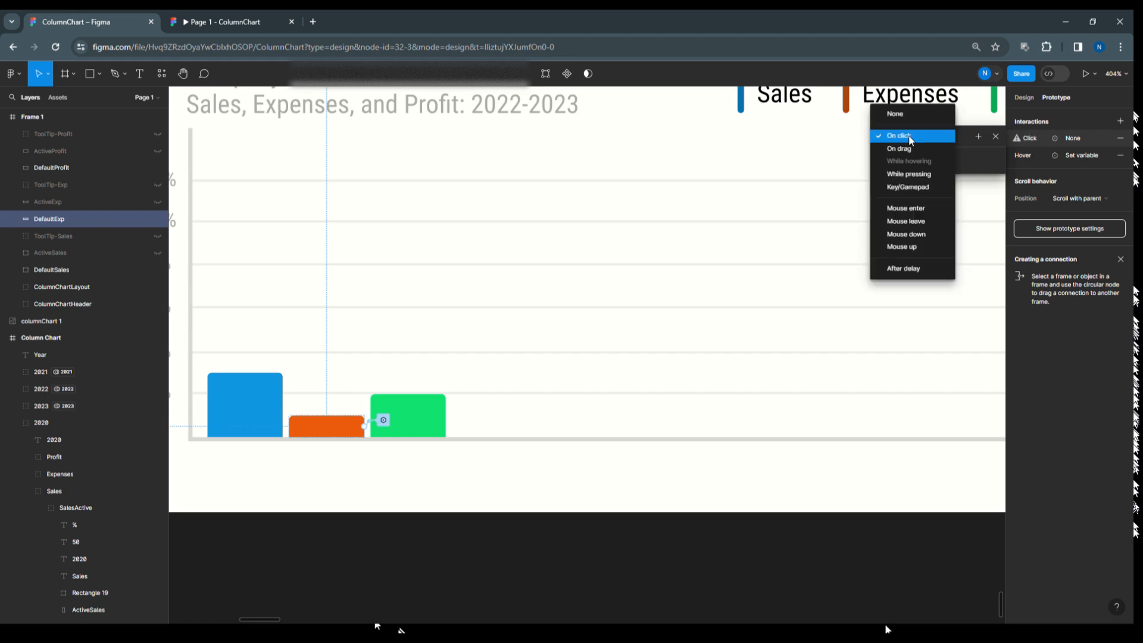
left_click(928, 221)
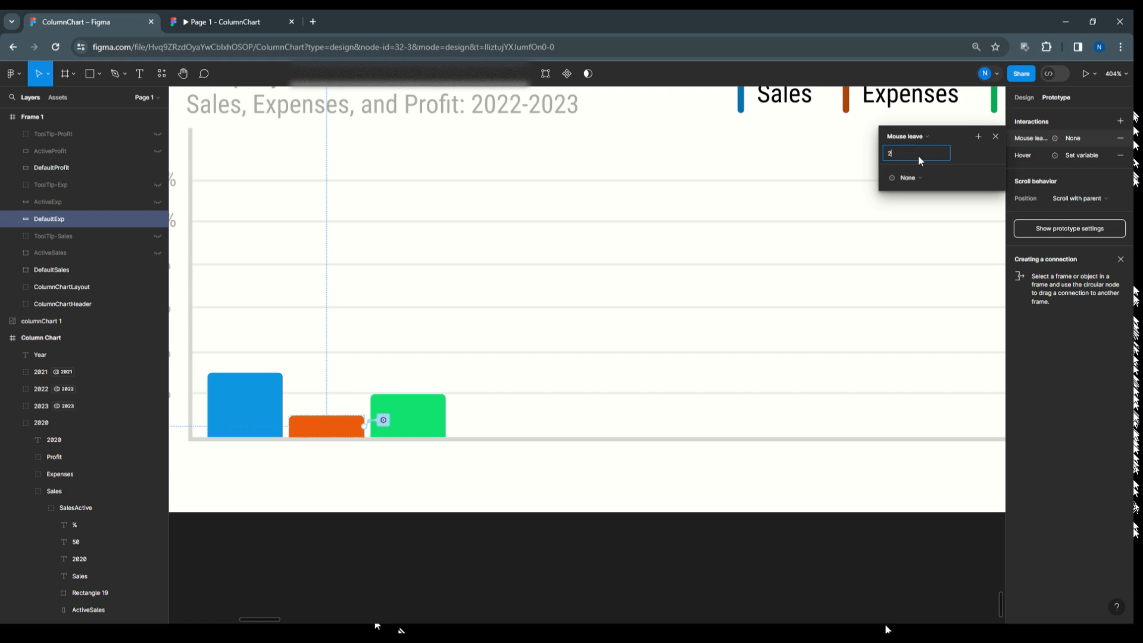
left_click(920, 177)
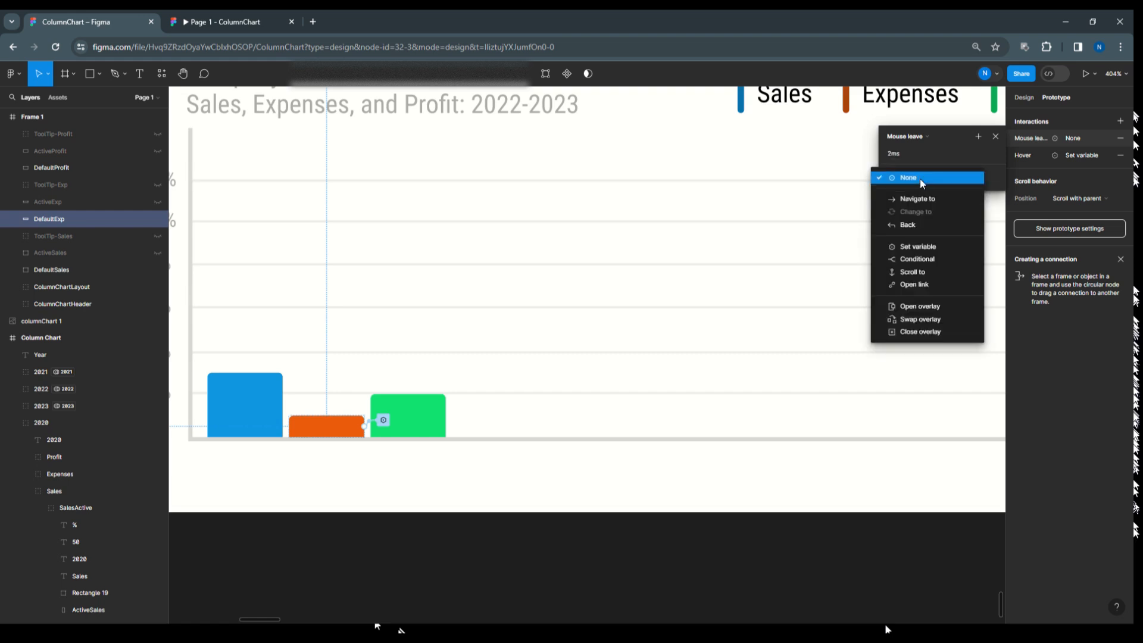
left_click(933, 249)
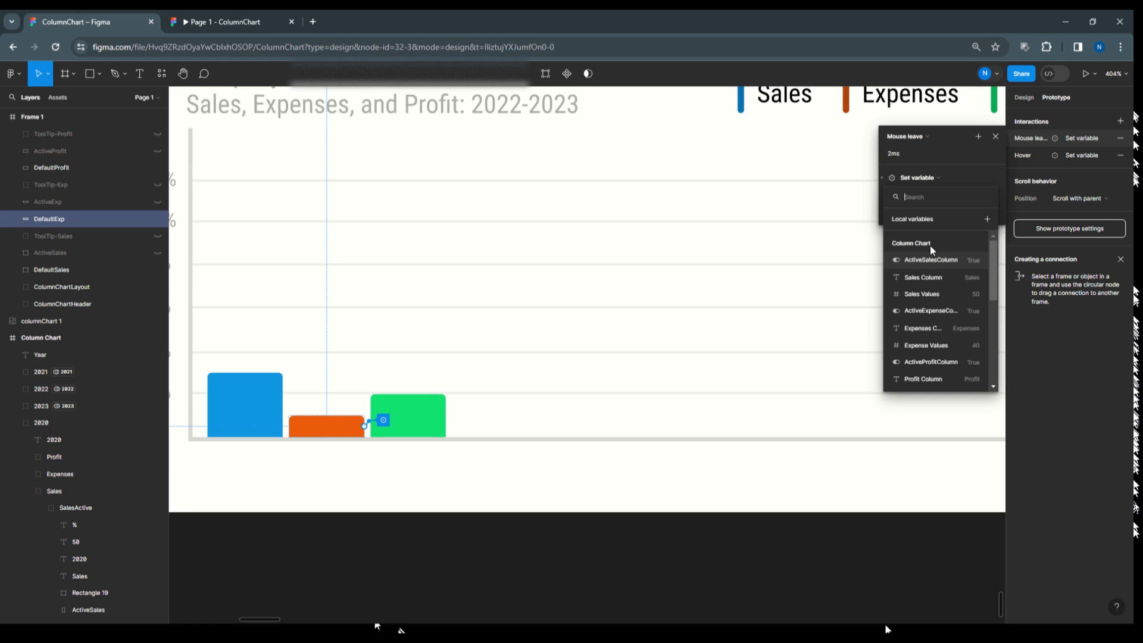
scroll(935, 341, "down", 3)
scroll(935, 346, "down", 4)
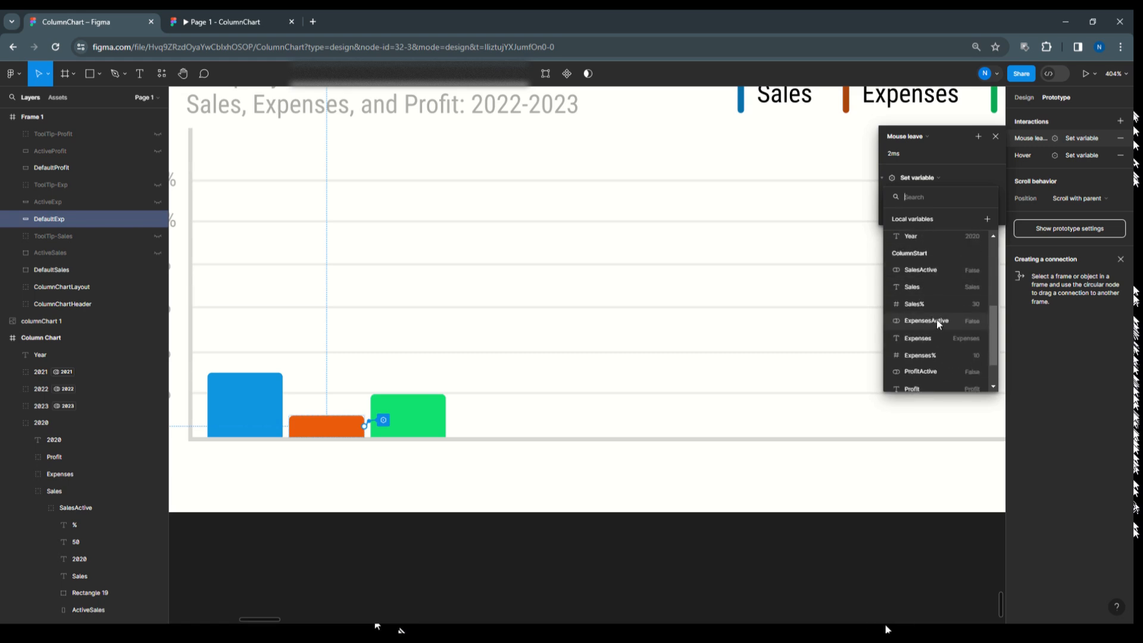
left_click(937, 321)
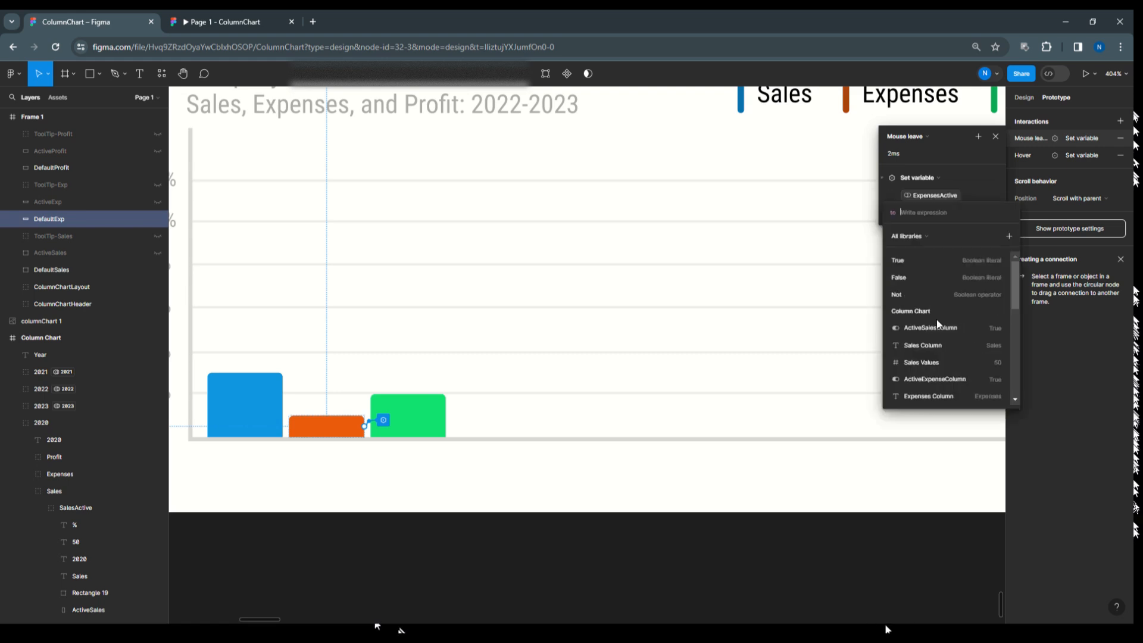
left_click(905, 279)
key("Return")
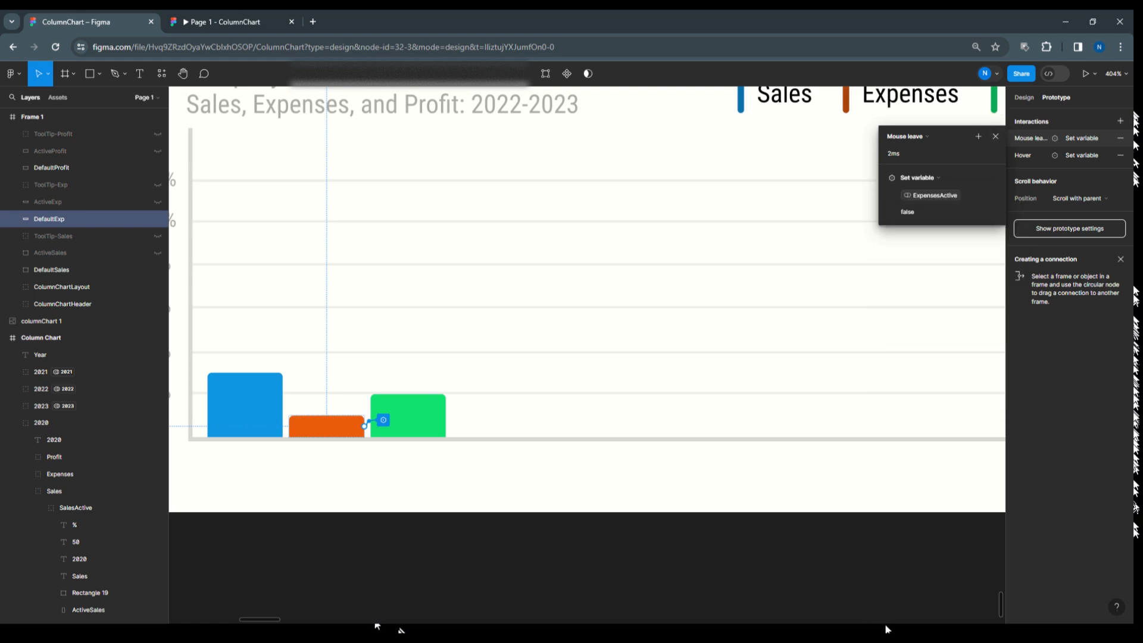
left_click(997, 137)
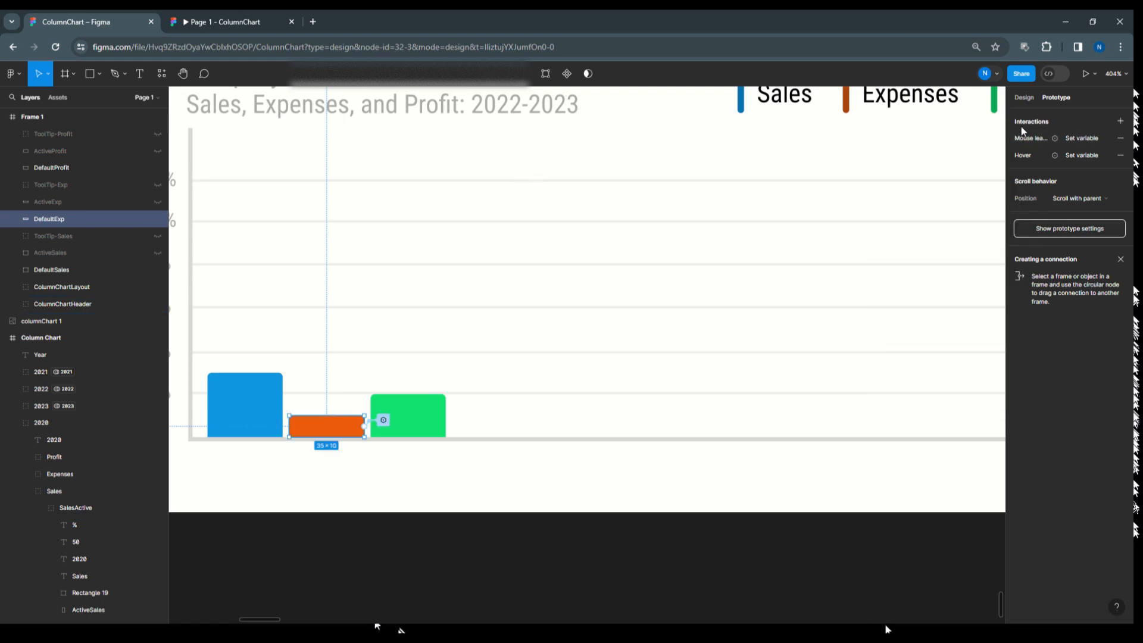
Step: Add a While hovering prototype interaction to the DefaultProfit column that sets the ColumnStart variable ProfitActive to True
left_click(418, 410)
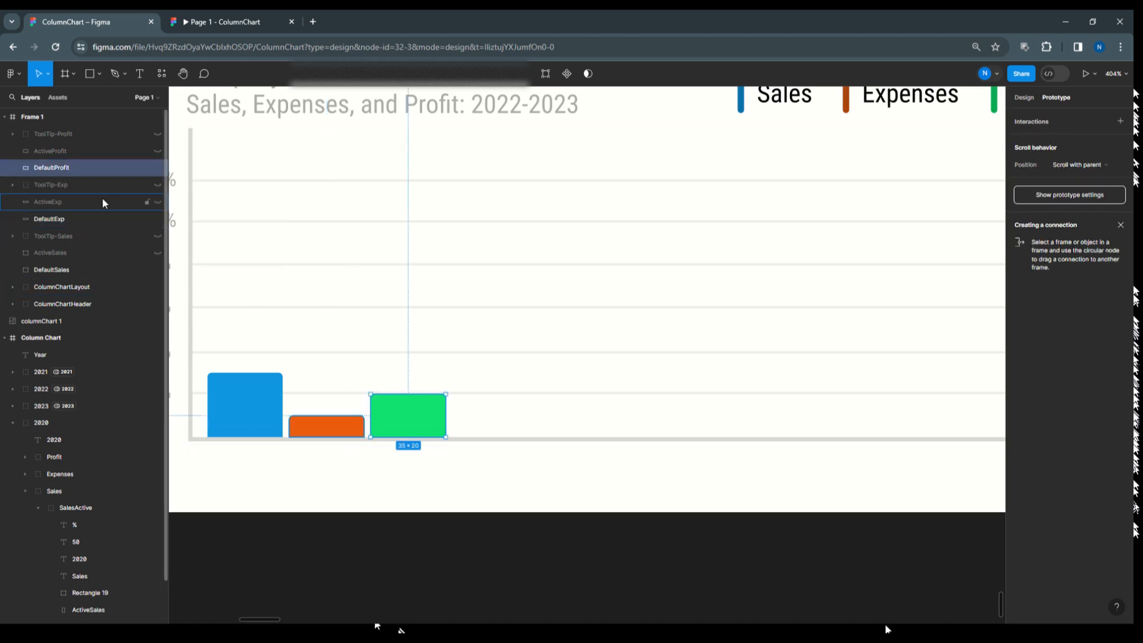
left_click(1030, 124)
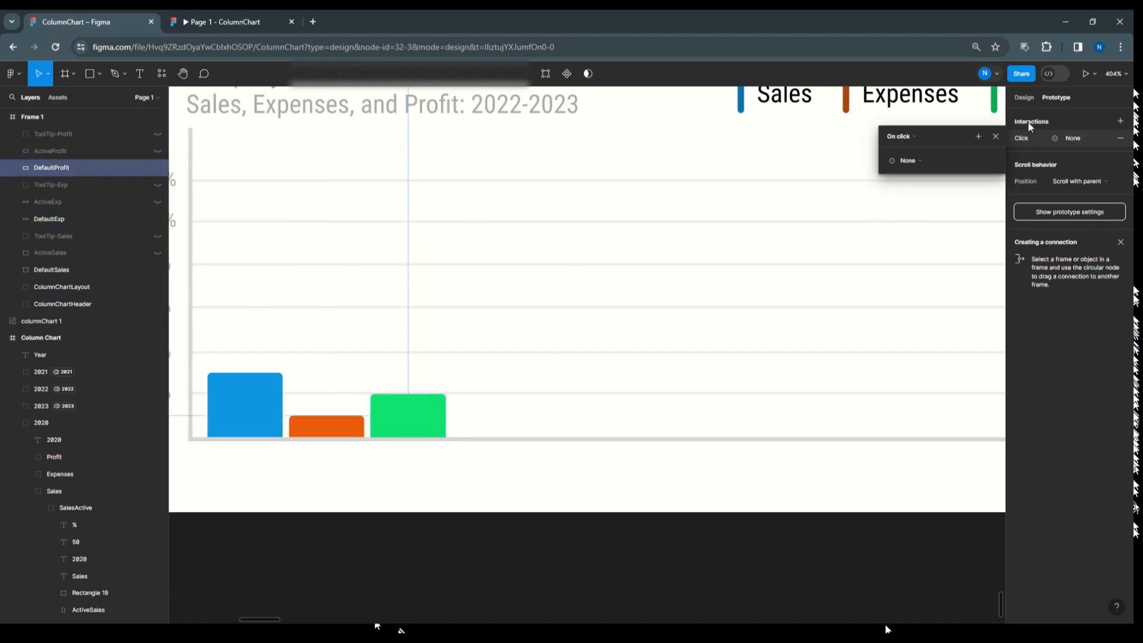
left_click(911, 137)
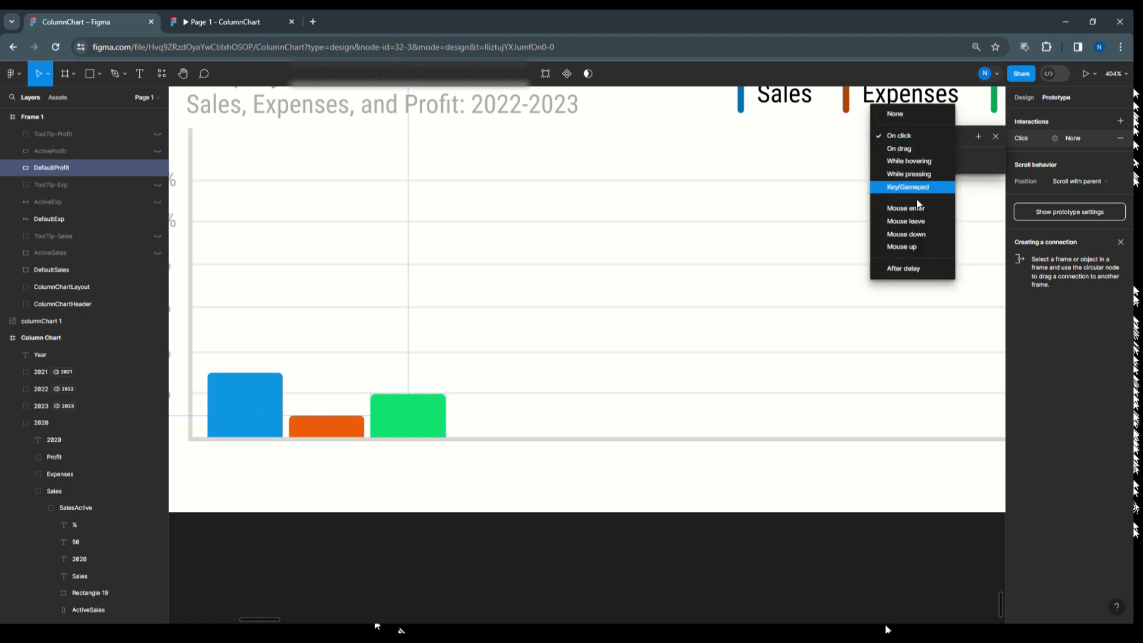
left_click(916, 162)
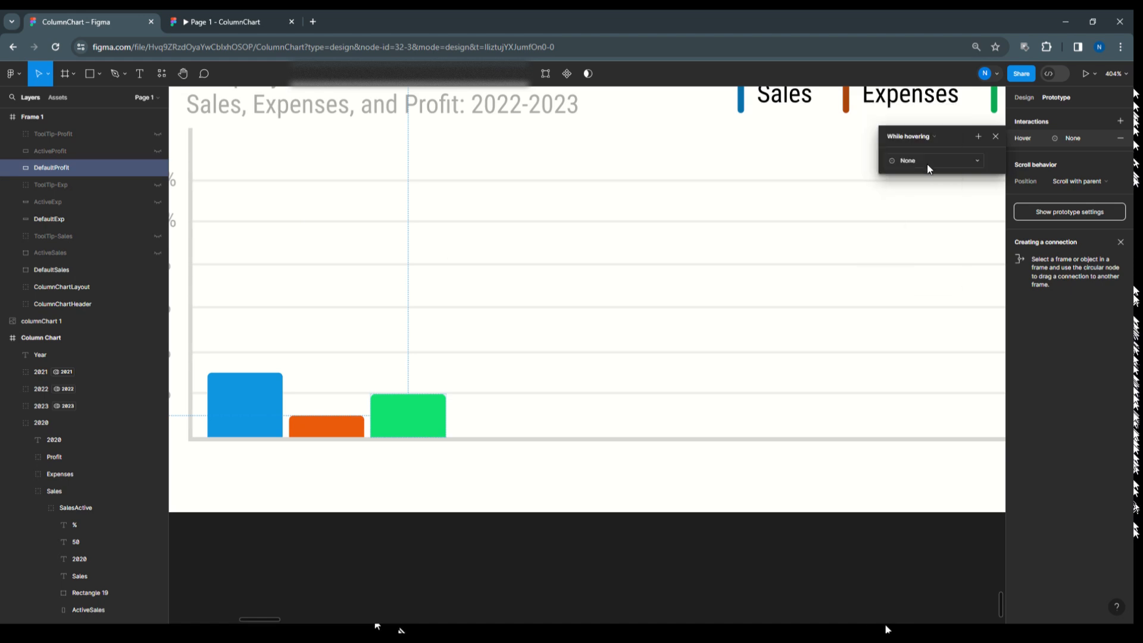
left_click(926, 163)
left_click(927, 232)
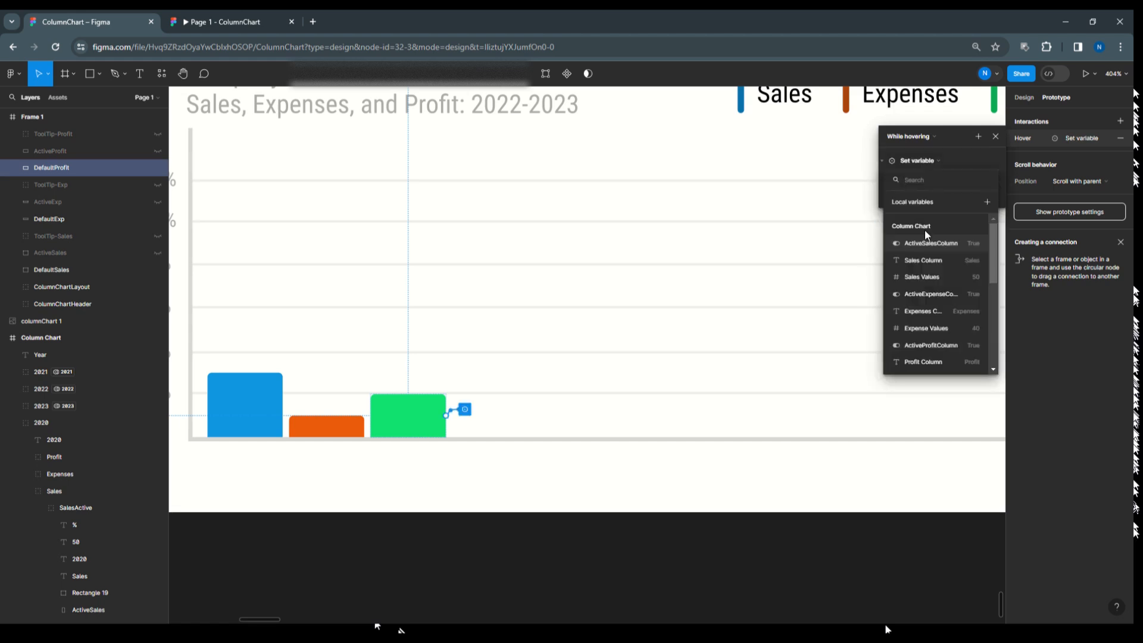
scroll(938, 327, "down", 5)
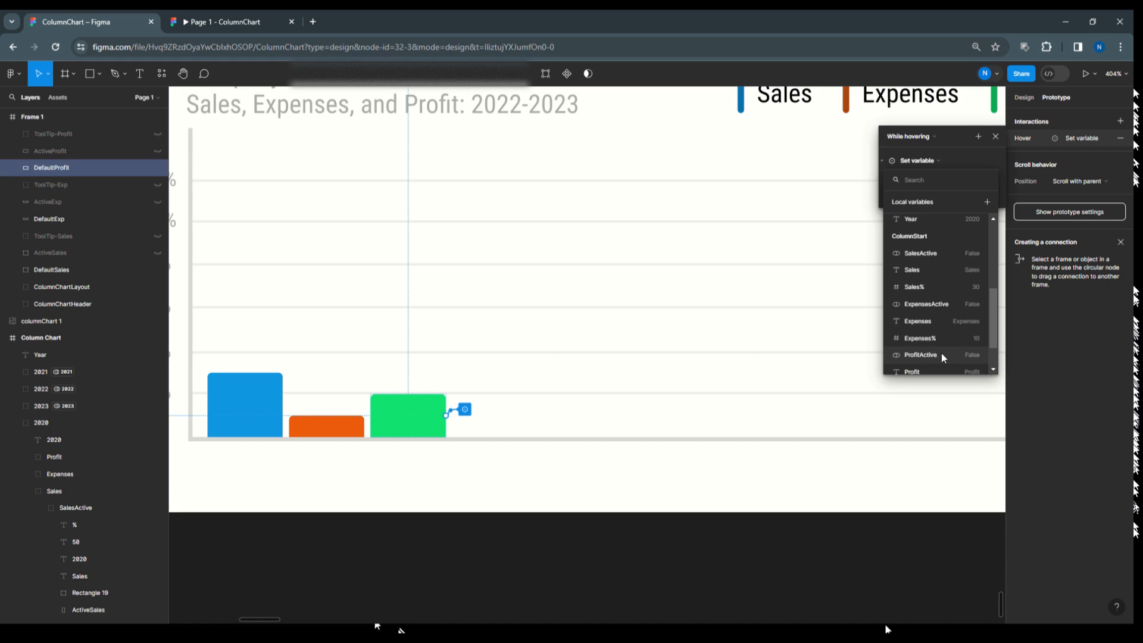
left_click(934, 353)
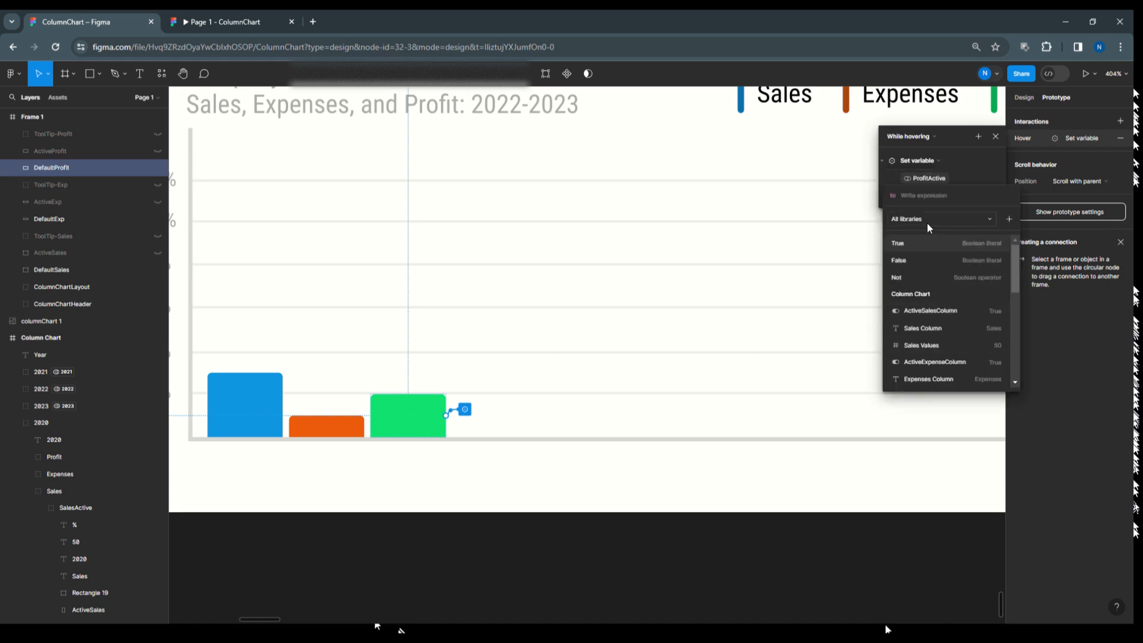
left_click(908, 244)
left_click(957, 135)
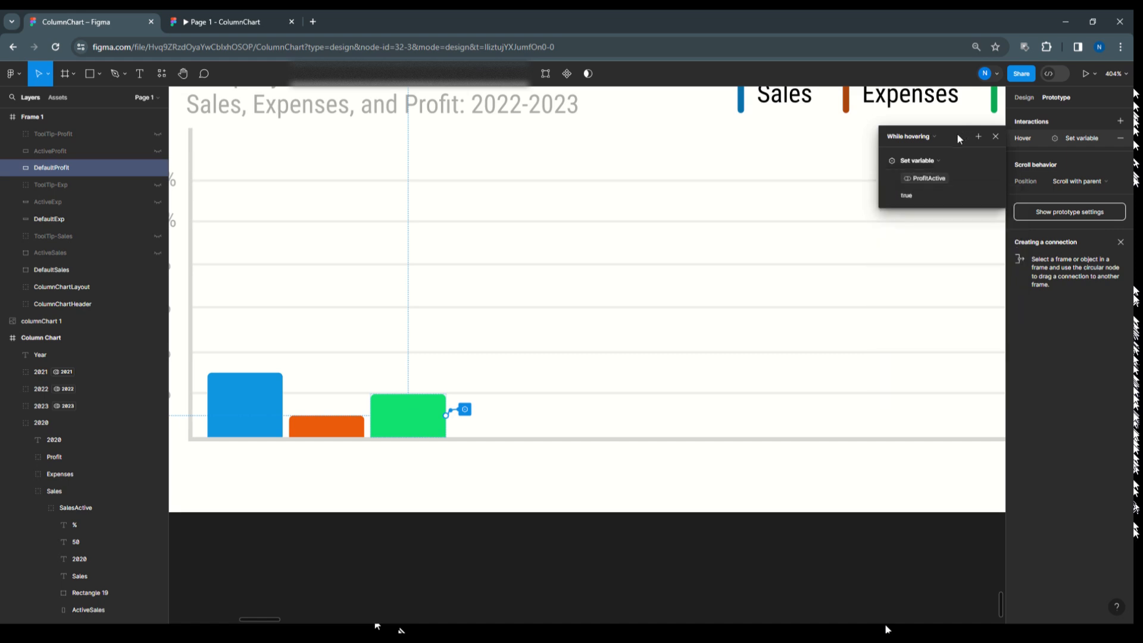
Step: Add a second DefaultProfit interaction for Mouse leave with a 2 ms delay that sets the ProfitActive variable to False
left_click(1120, 122)
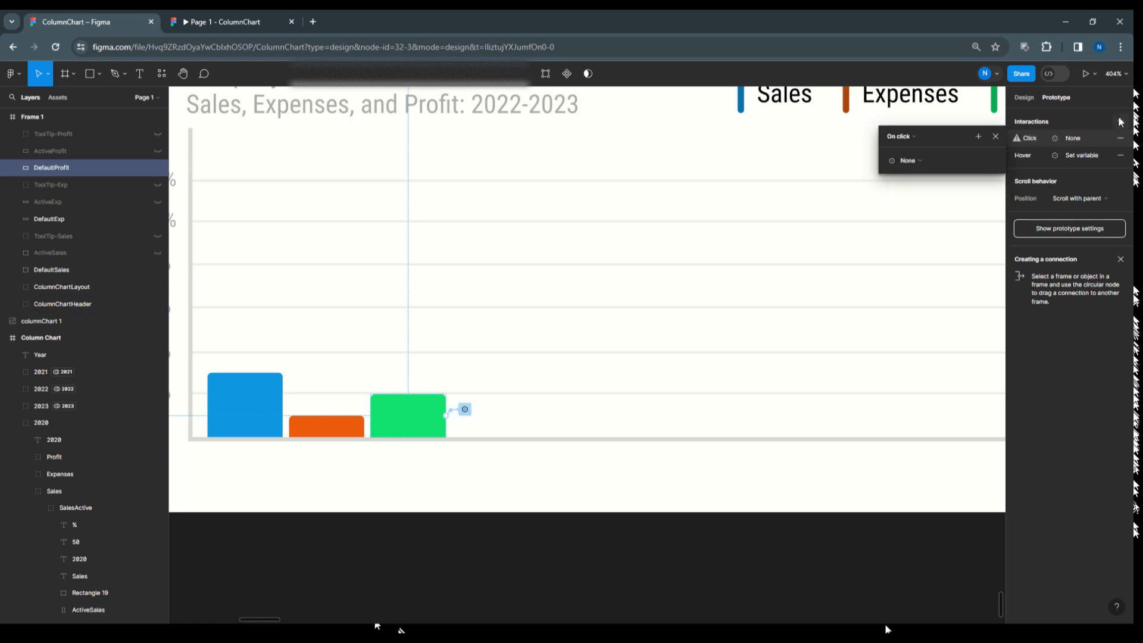
left_click(916, 137)
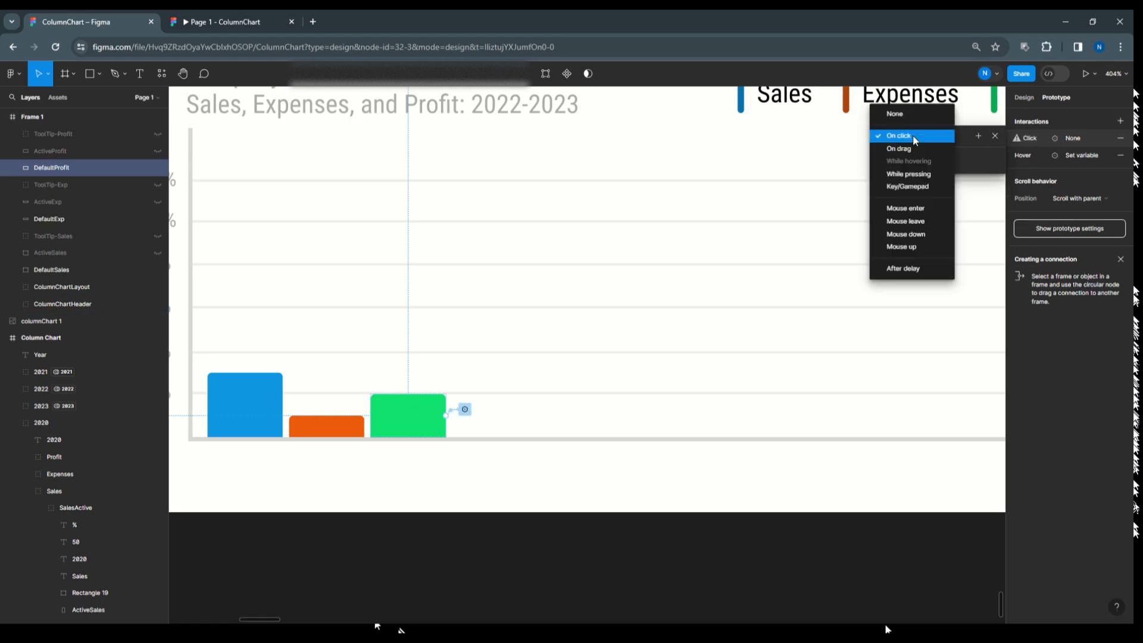
left_click(927, 219)
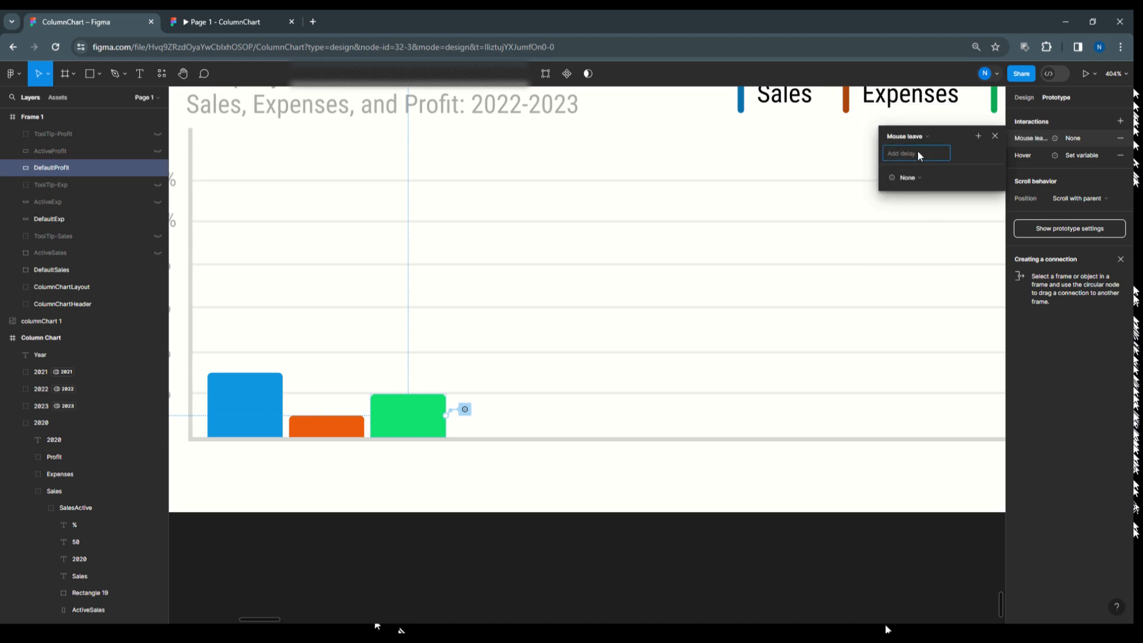
left_click(916, 176)
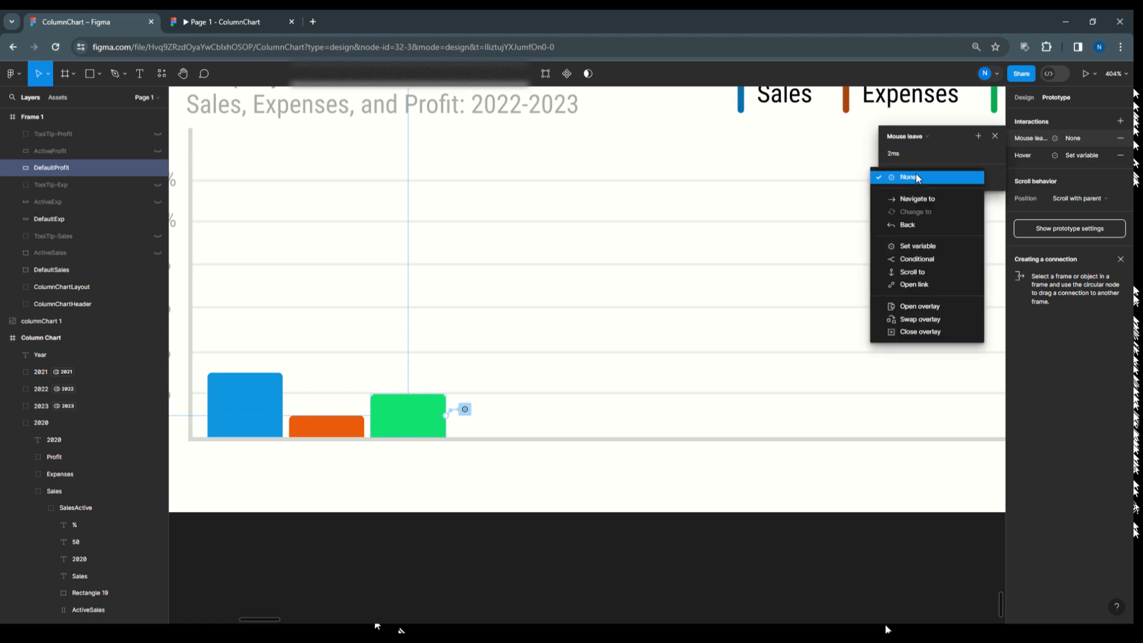
left_click(916, 248)
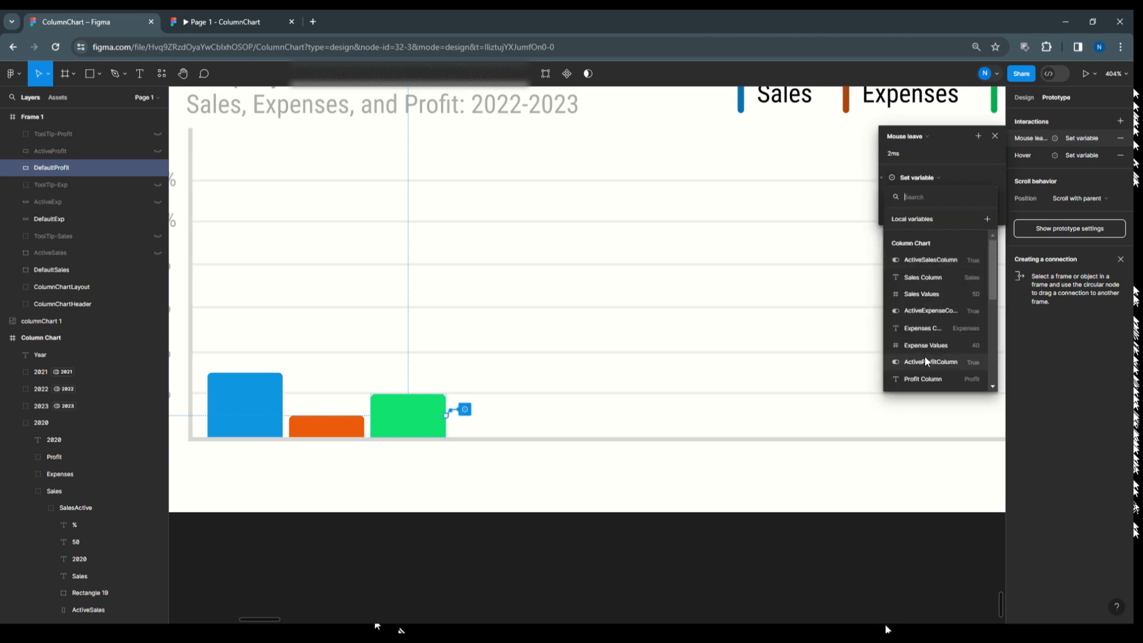
scroll(925, 358, "down", 3)
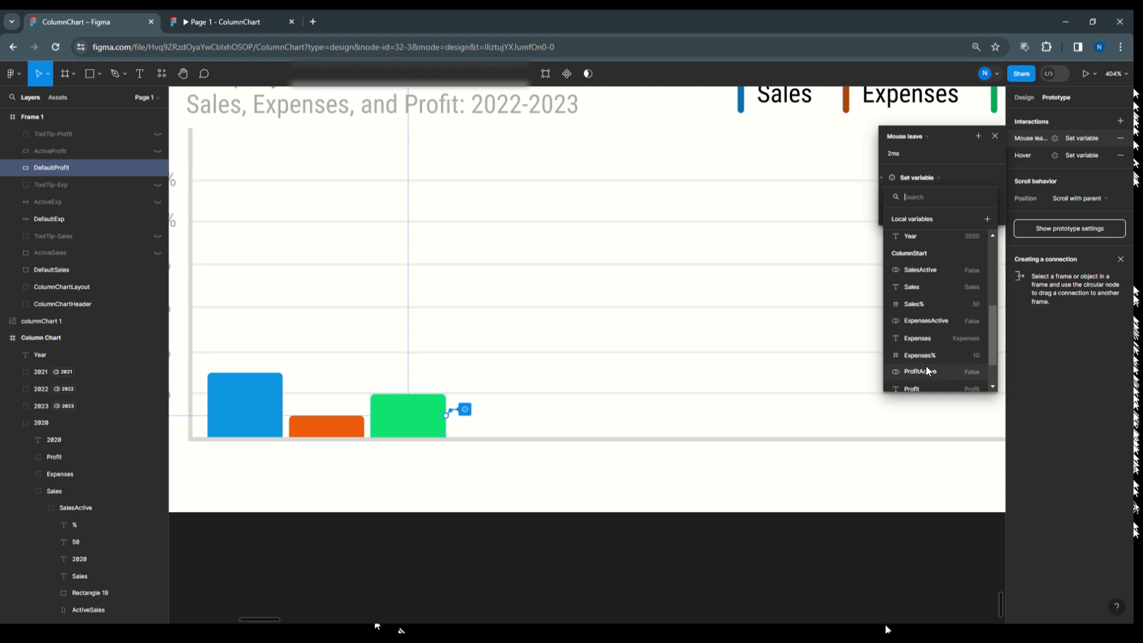
left_click(926, 370)
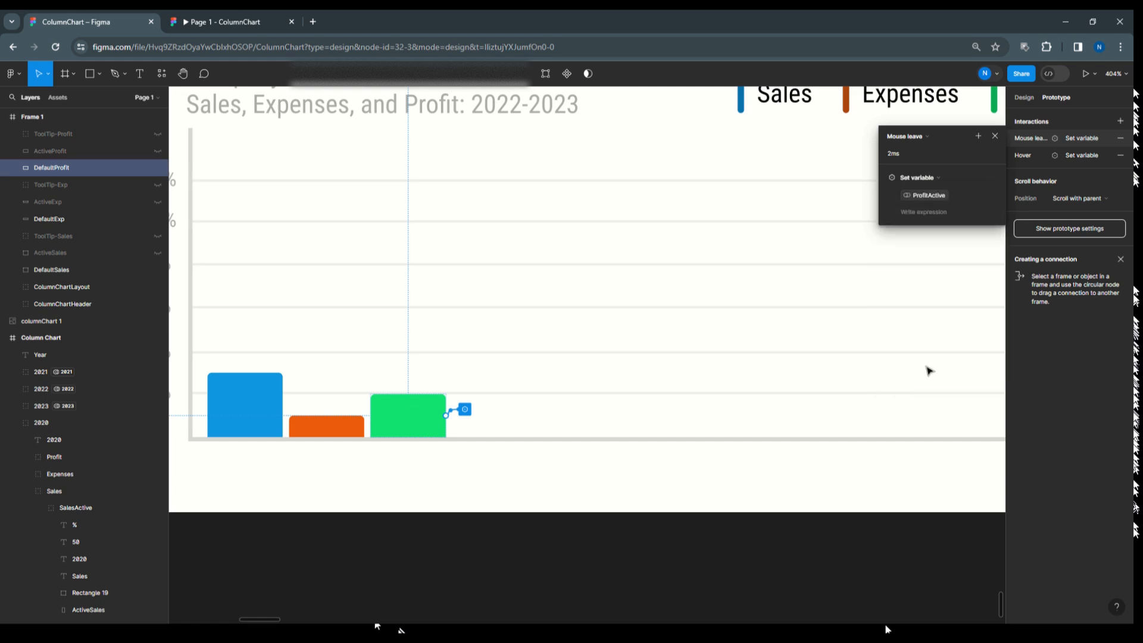
left_click(898, 275)
key("Return")
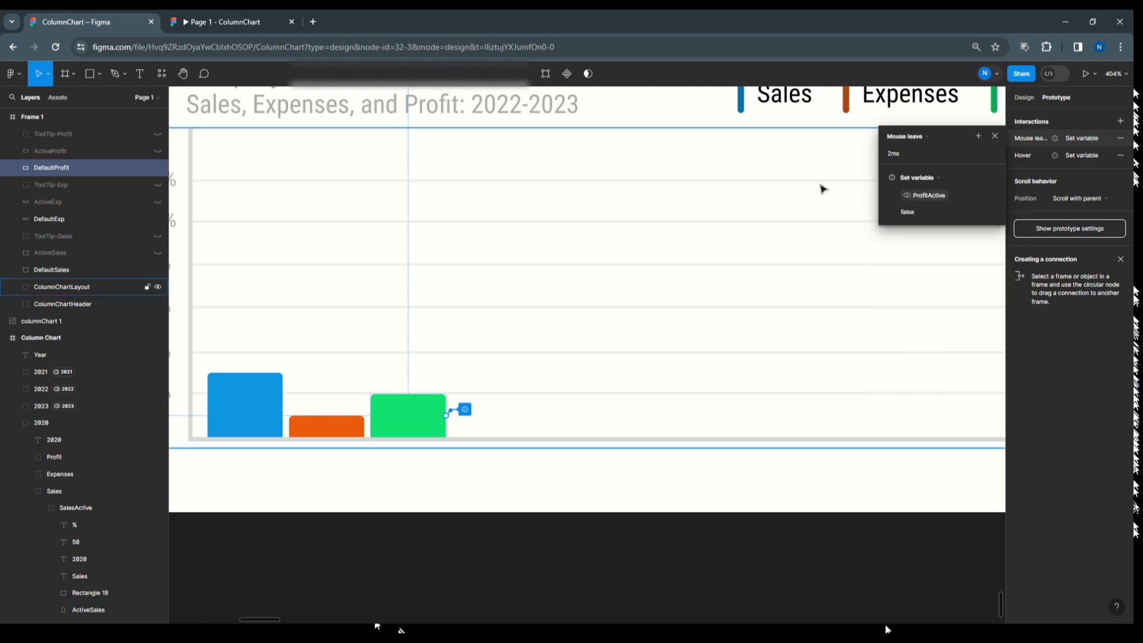
left_click(995, 136)
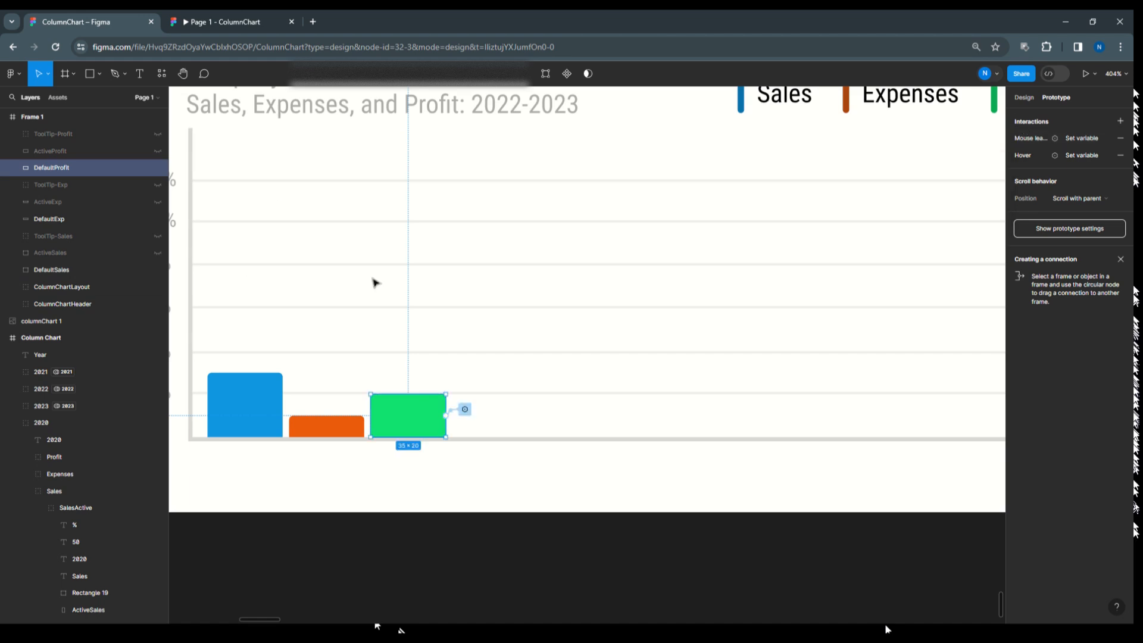
scroll(344, 264, "down", 2)
scroll(344, 264, "down", 2)
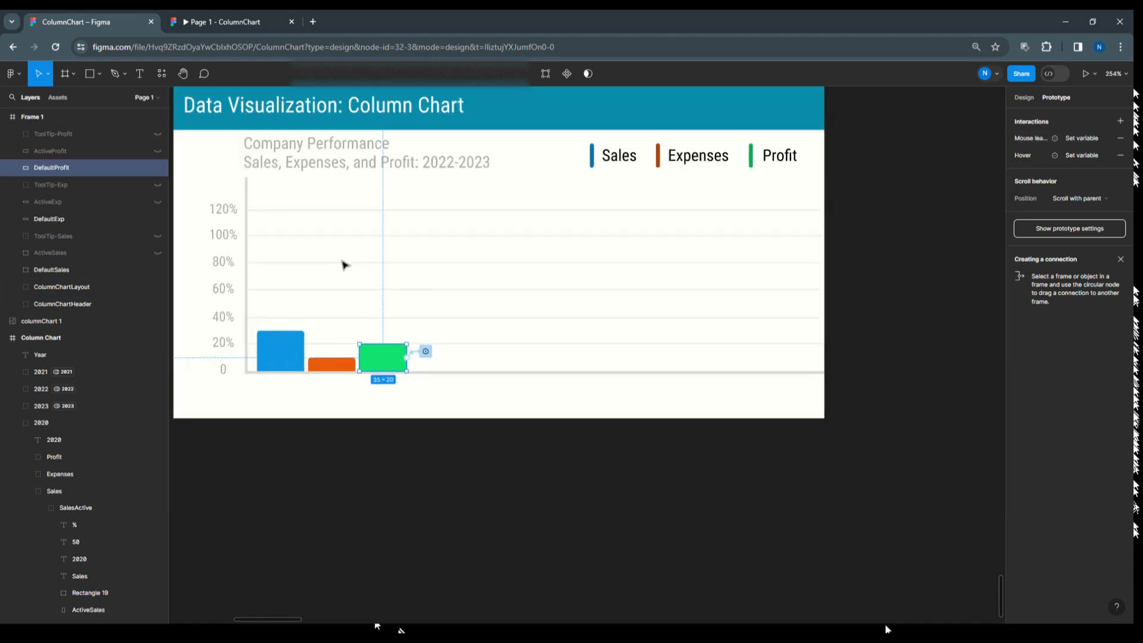
left_click_drag(448, 492, 495, 529)
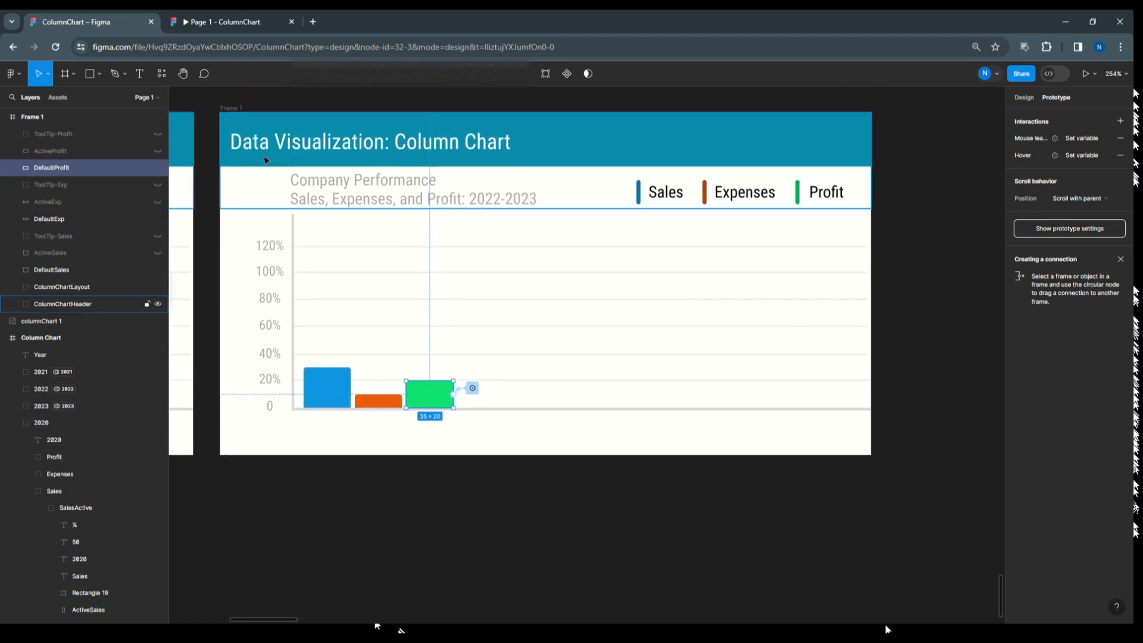
Step: Present the Frame 1 prototype in a new tab and scale the preview to fit the screen
left_click(233, 108)
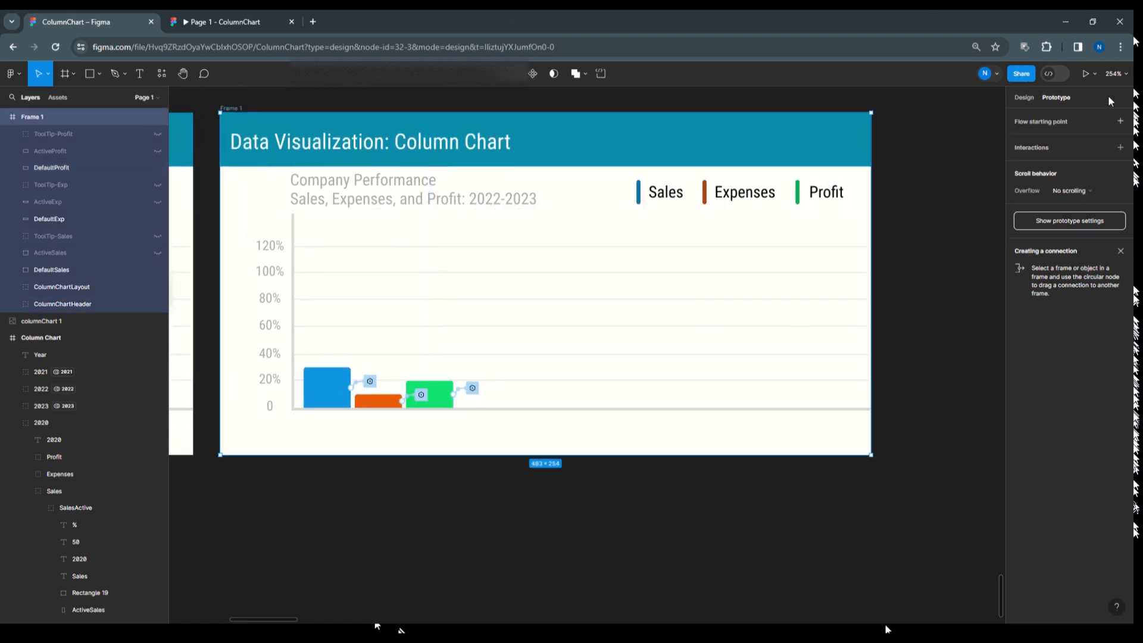
left_click(1094, 74)
left_click(1065, 101)
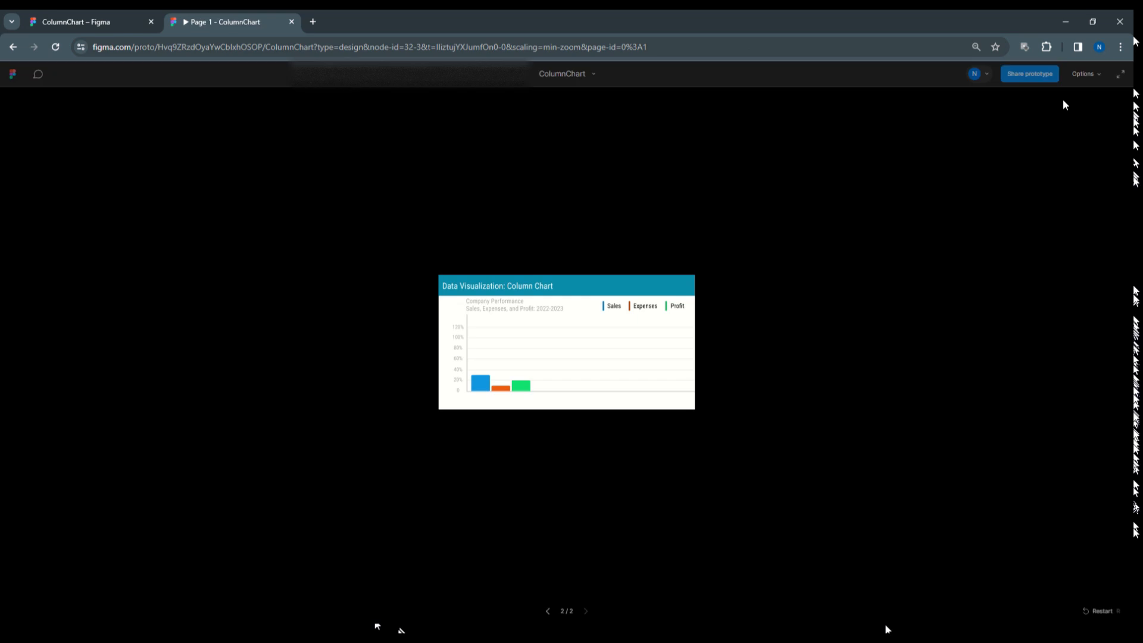
left_click(1095, 74)
left_click(1059, 135)
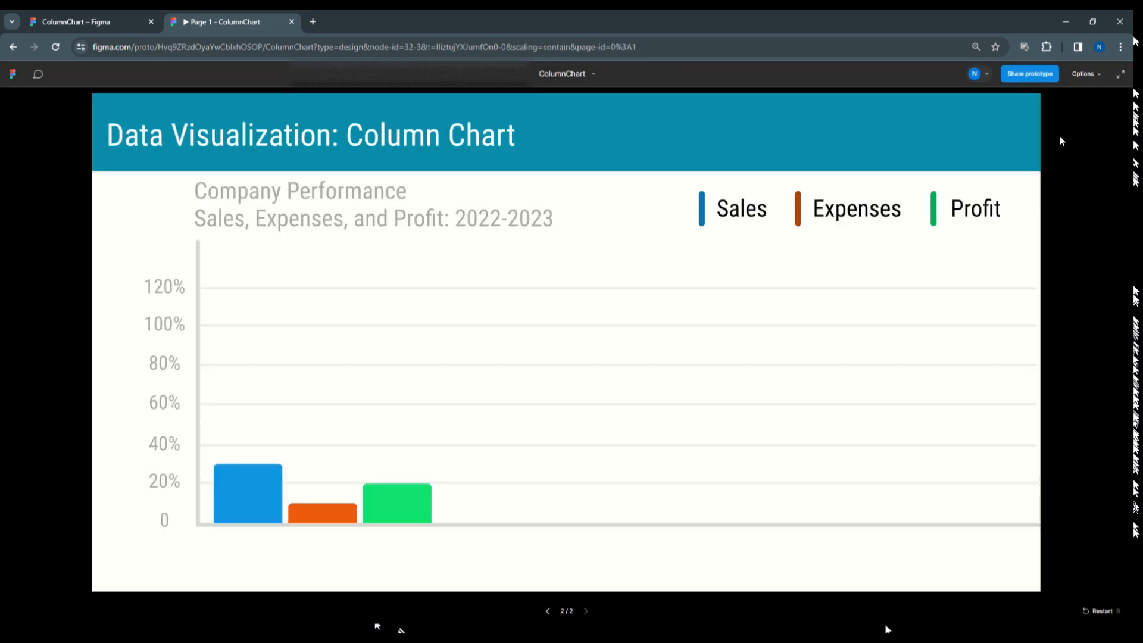
Step: Test the hover behaviour of the Sales, Expenses and Profit columns in the prototype preview
mouse_move(255, 485)
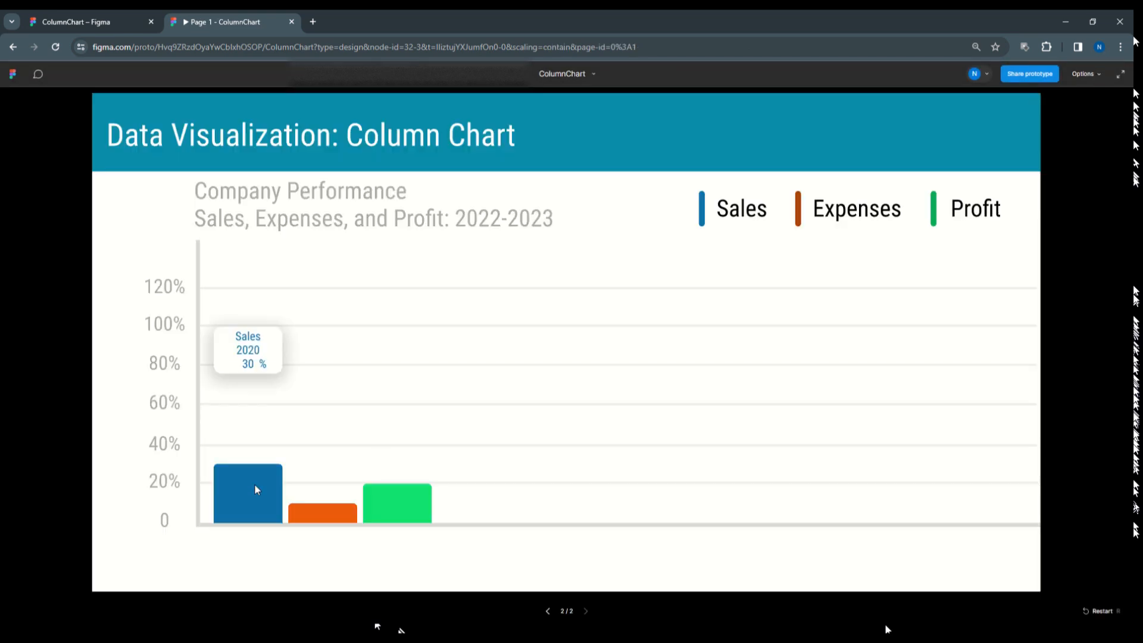
mouse_move(328, 512)
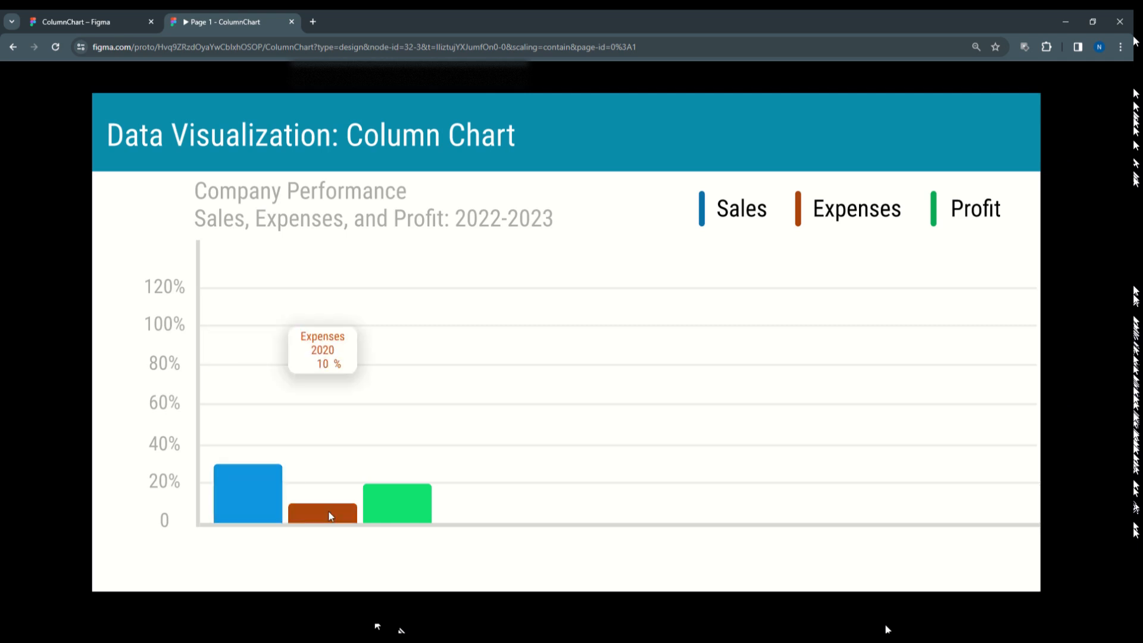
mouse_move(407, 505)
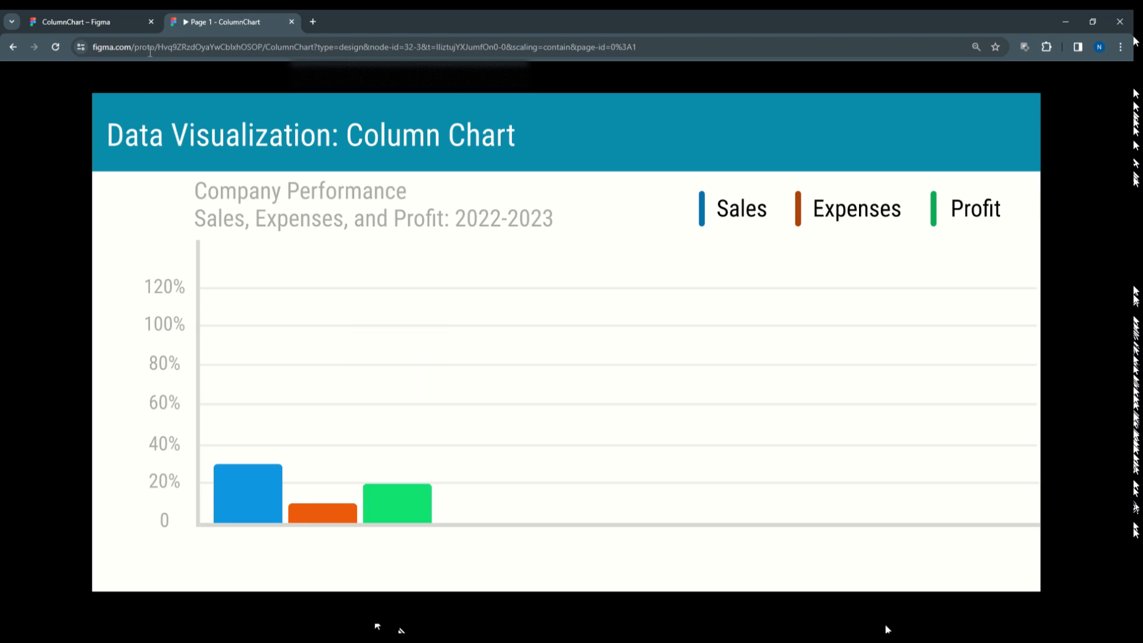
Step: Return to the design file and add a text label reading "Year" below the columns in Frame 1
left_click(69, 22)
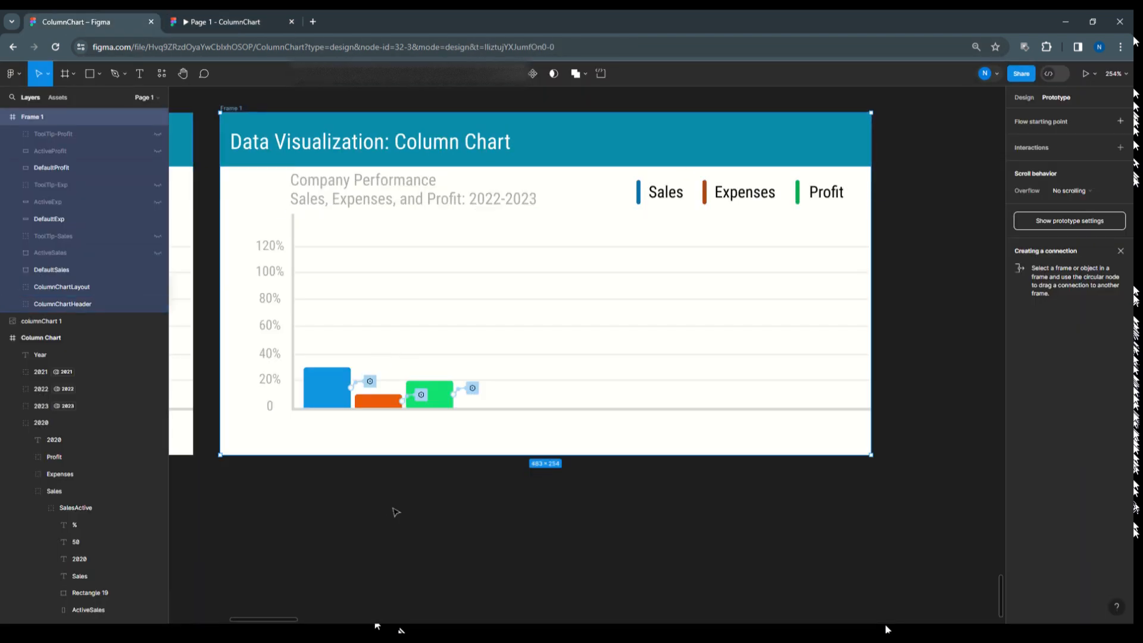
left_click(370, 475)
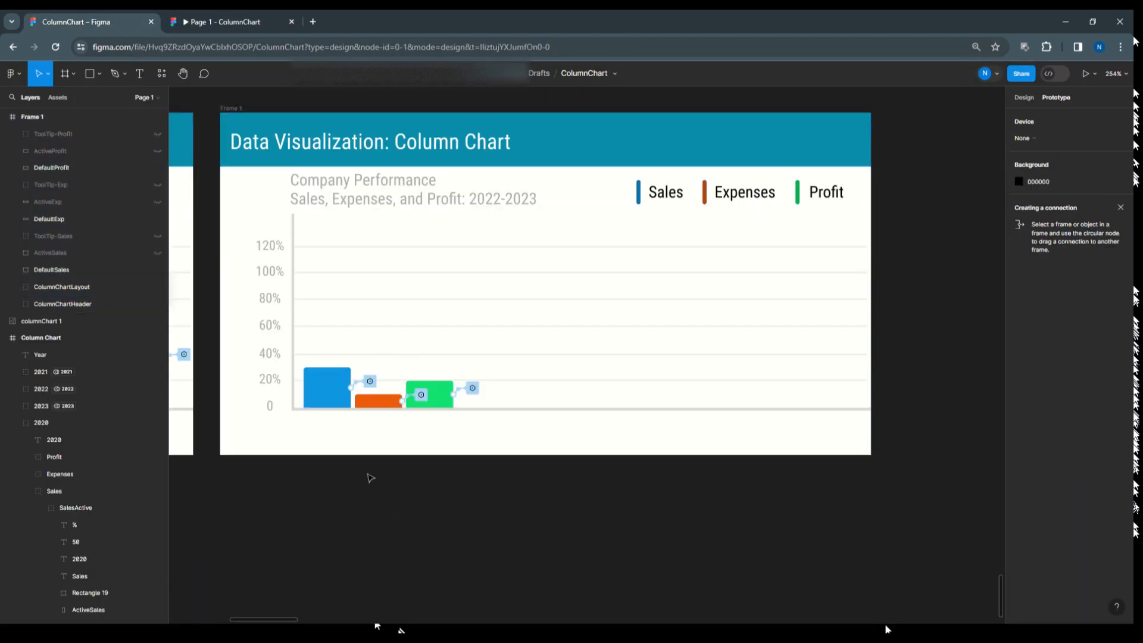
left_click(140, 73)
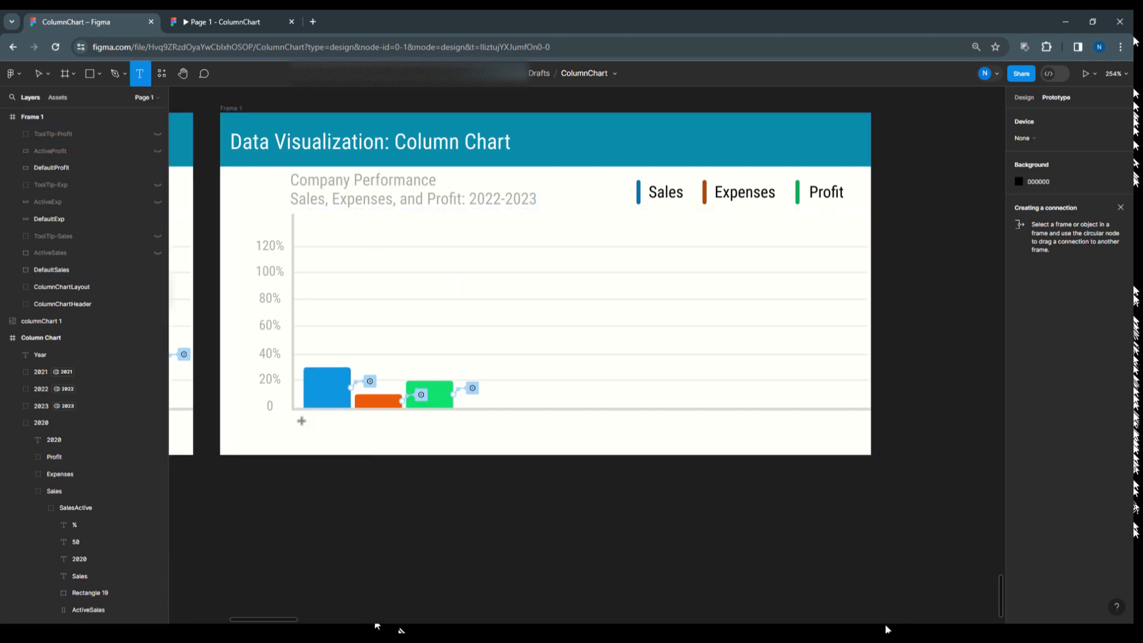
left_click(374, 424)
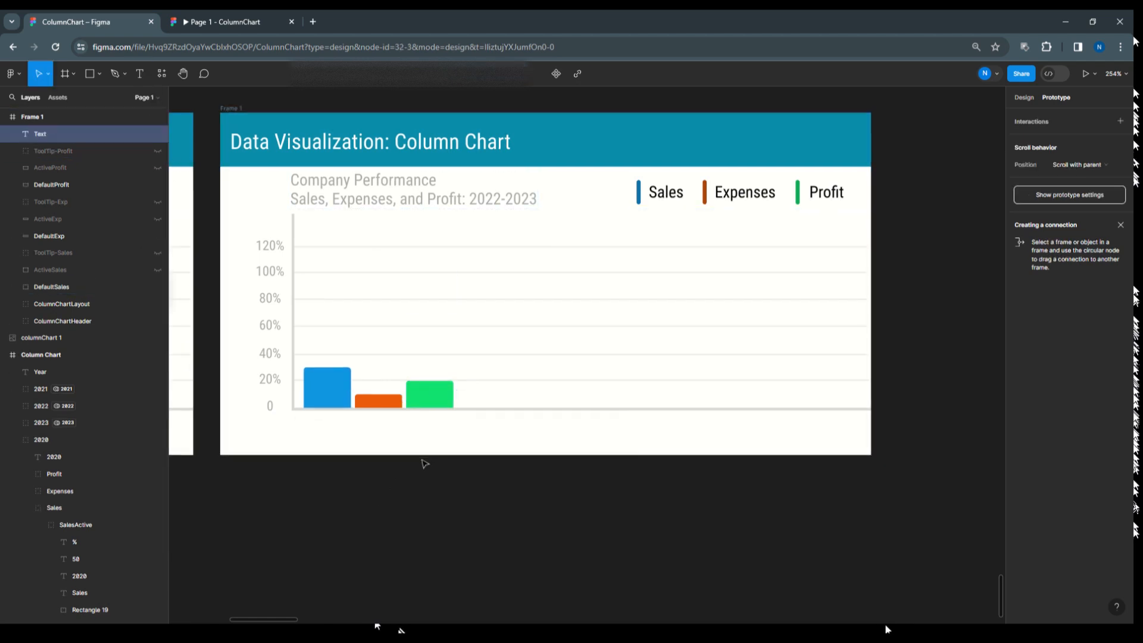
type("20")
key("BackSpace")
type("Year")
key("Escape")
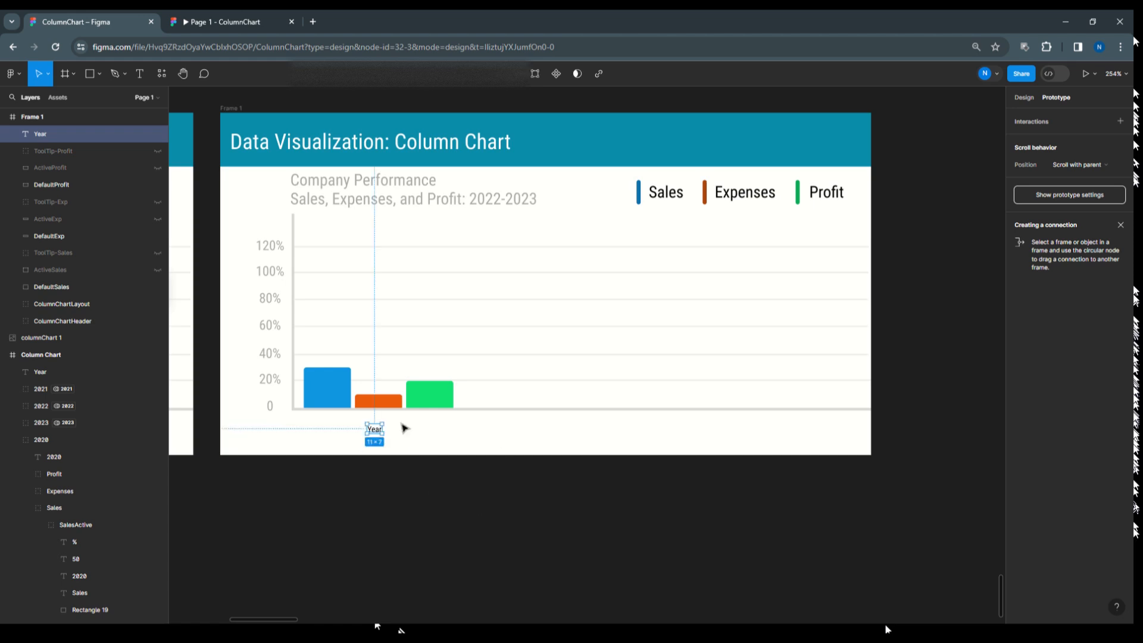
Step: Widen the Year text box to 111 so it spans from the blue column's outer edge to the green column's outer edge
scroll(384, 435, "up", 5)
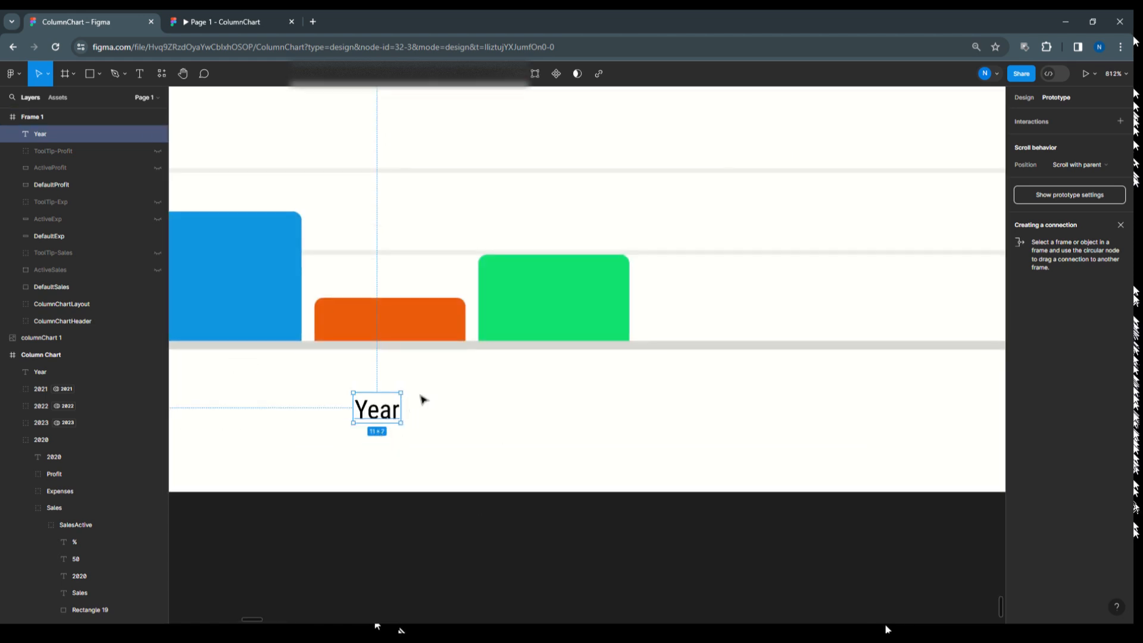
left_click_drag(400, 407, 629, 400)
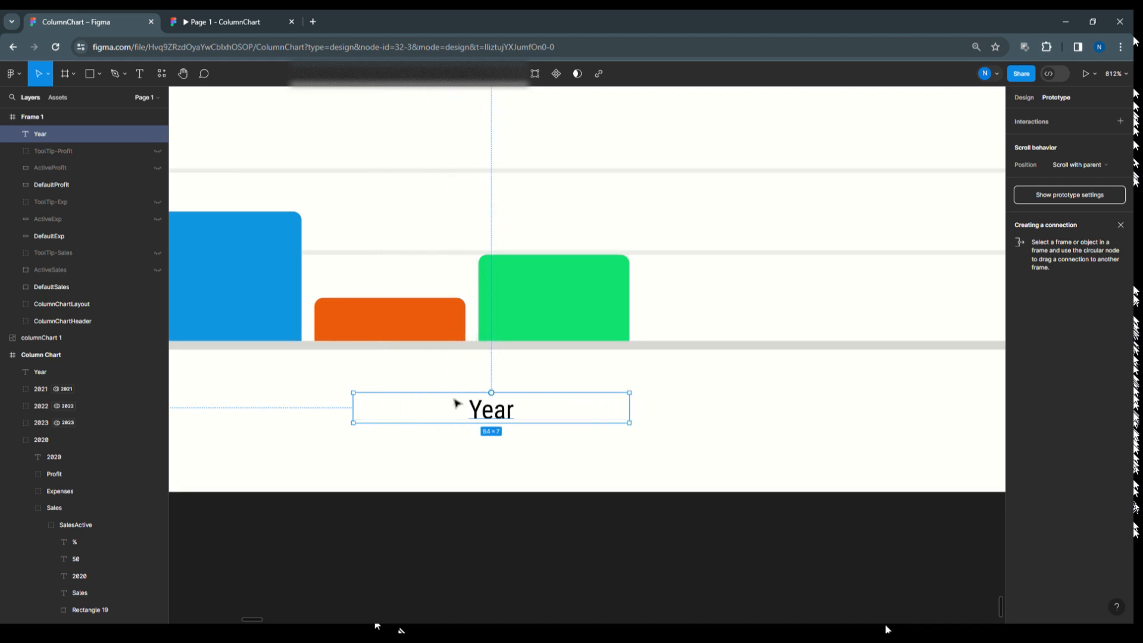
scroll(665, 404, "down", 2)
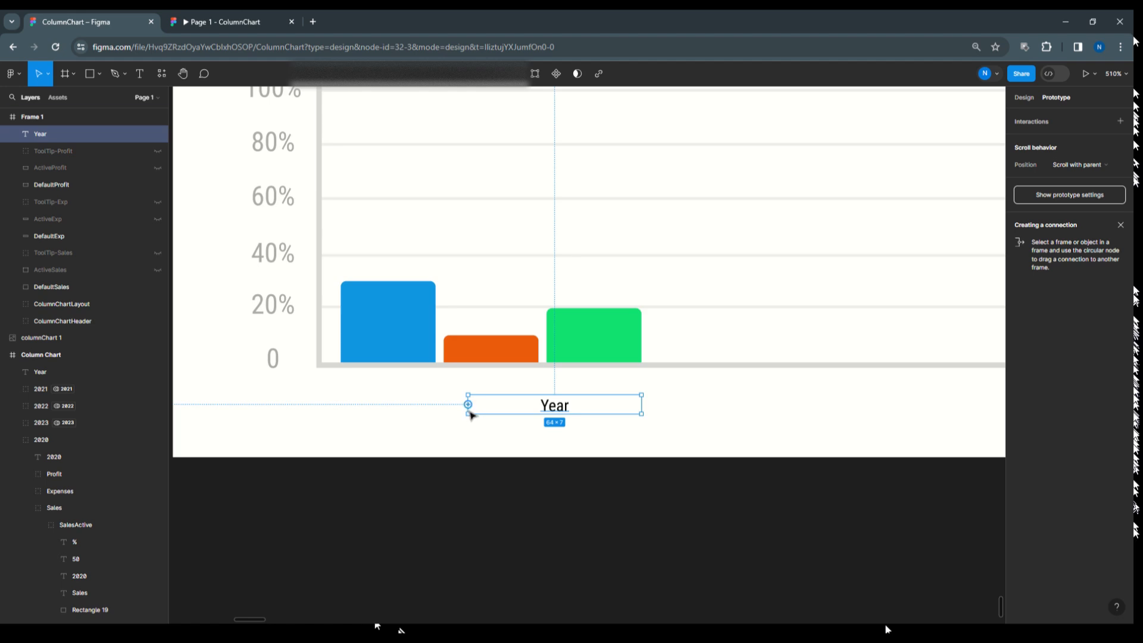
left_click_drag(468, 407, 341, 407)
left_click(635, 498)
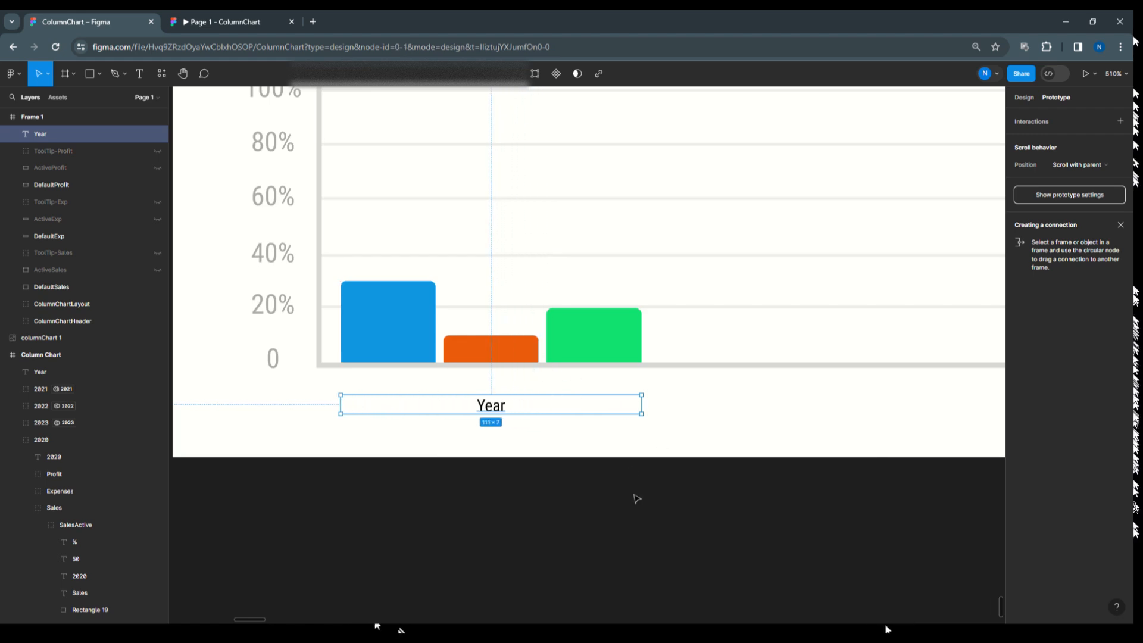
Step: Bind the Year label's text content to the Year variable of the ColumnStart collection
left_click(492, 409)
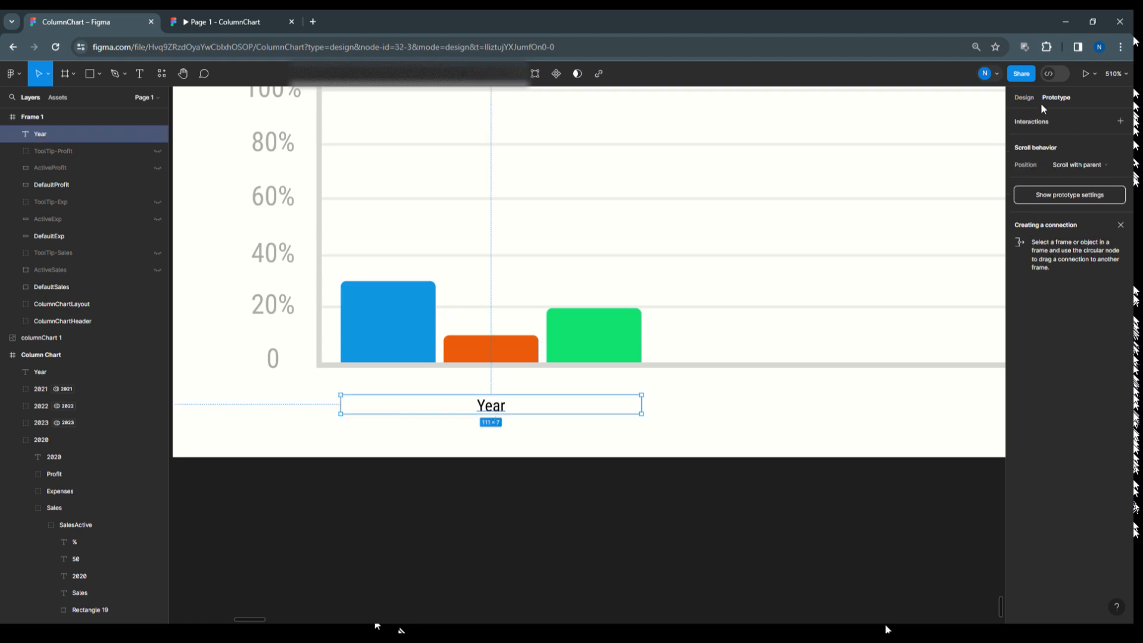
left_click(1023, 99)
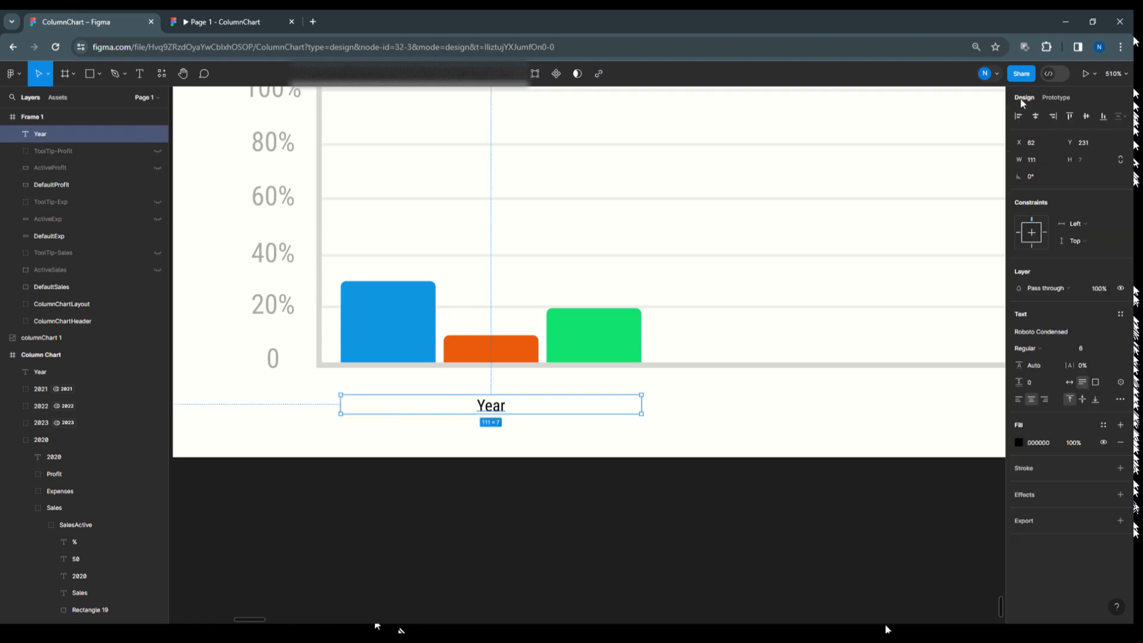
left_click(1122, 384)
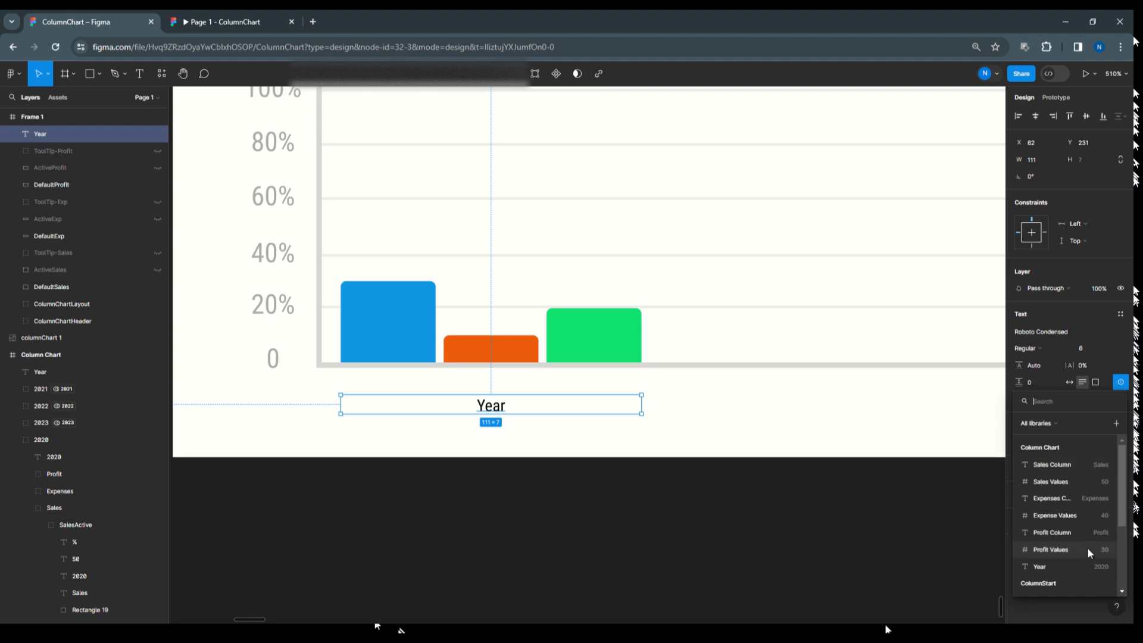
scroll(1088, 549, "down", 3)
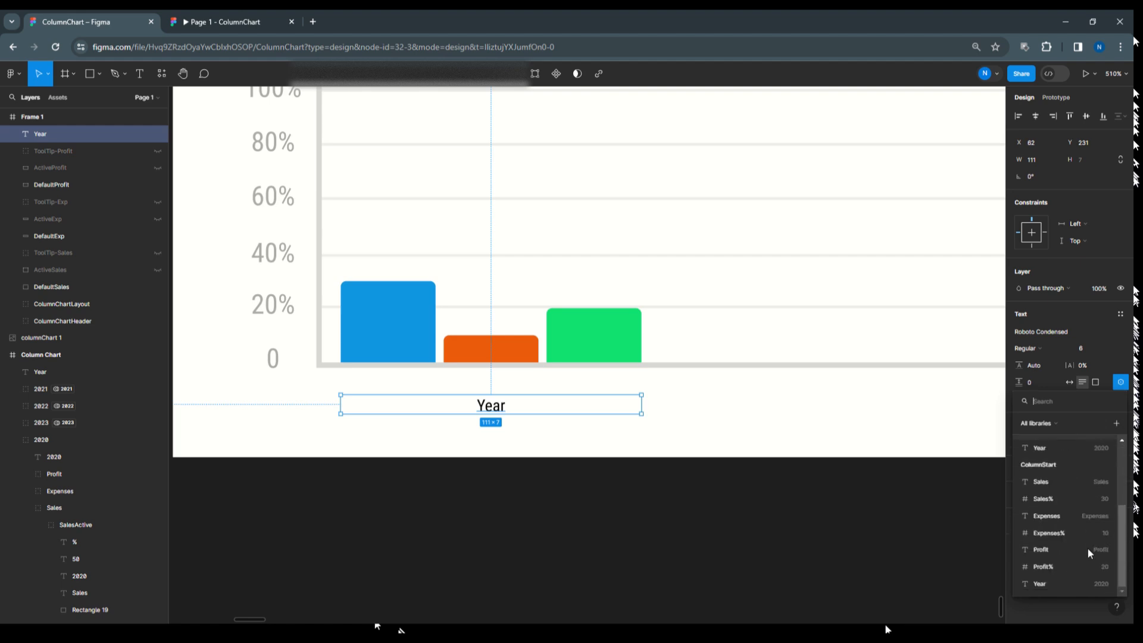
left_click(1051, 582)
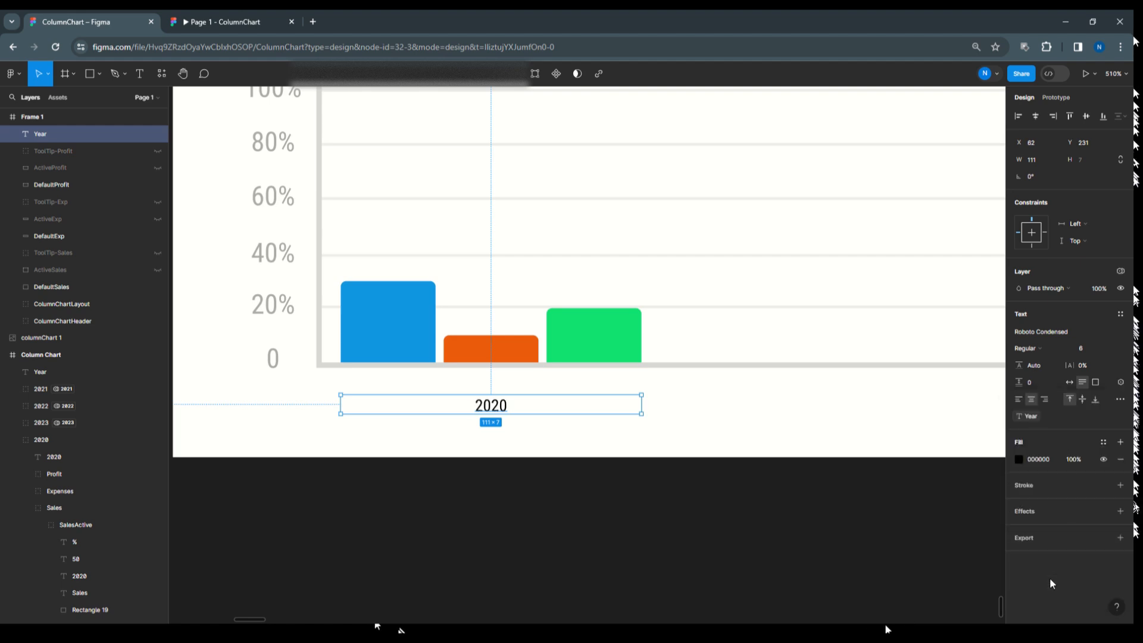
Step: Nudge the 2020 label up 5 px, closer to the chart's baseline, to Y 226
left_click(564, 507)
left_click(491, 406)
key("Up")
key("Up")
key("Up")
key("Up")
key("Up")
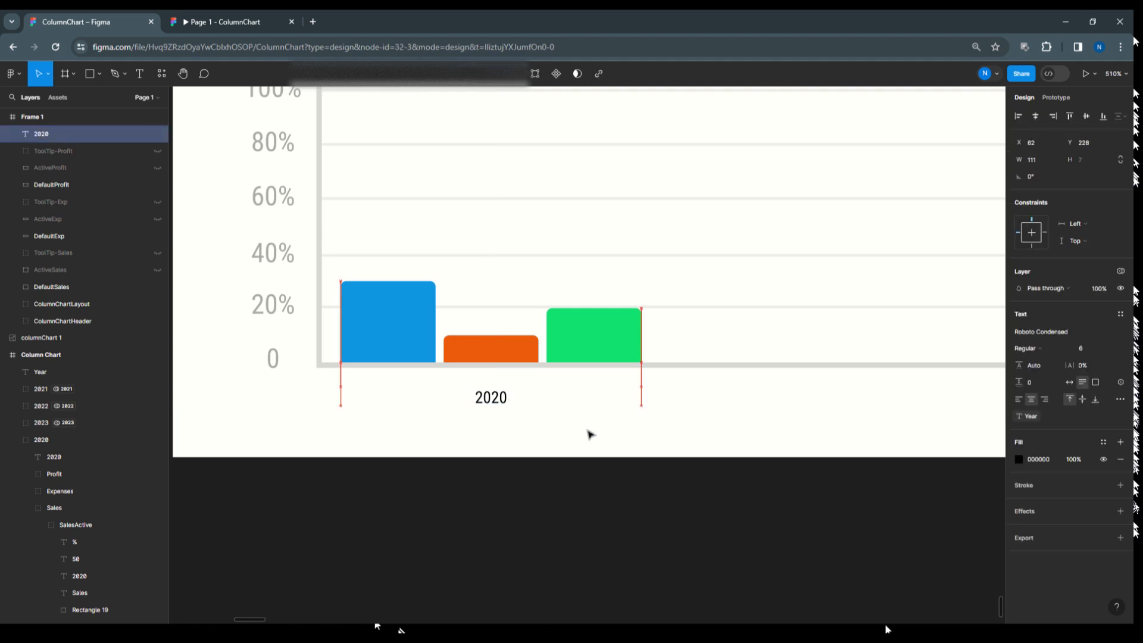
left_click(527, 487)
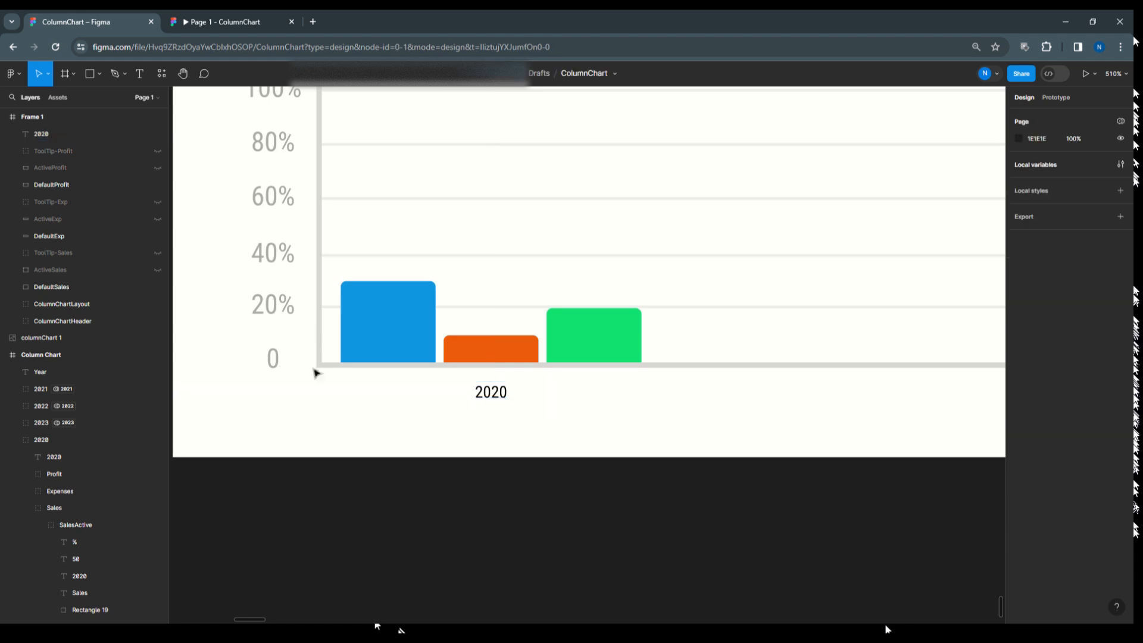
Step: Group the 2020 label with all ToolTip, Active and Default column layers in Frame 1, and name the group 2020
scroll(270, 292, "down", 2)
scroll(332, 253, "up", 2)
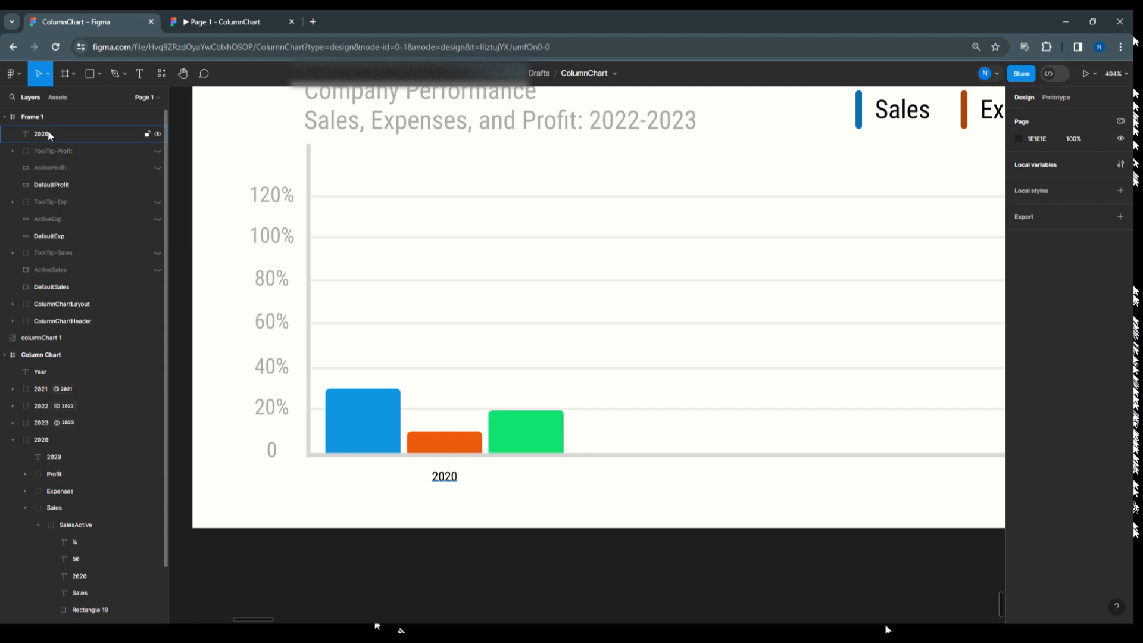
left_click(80, 138)
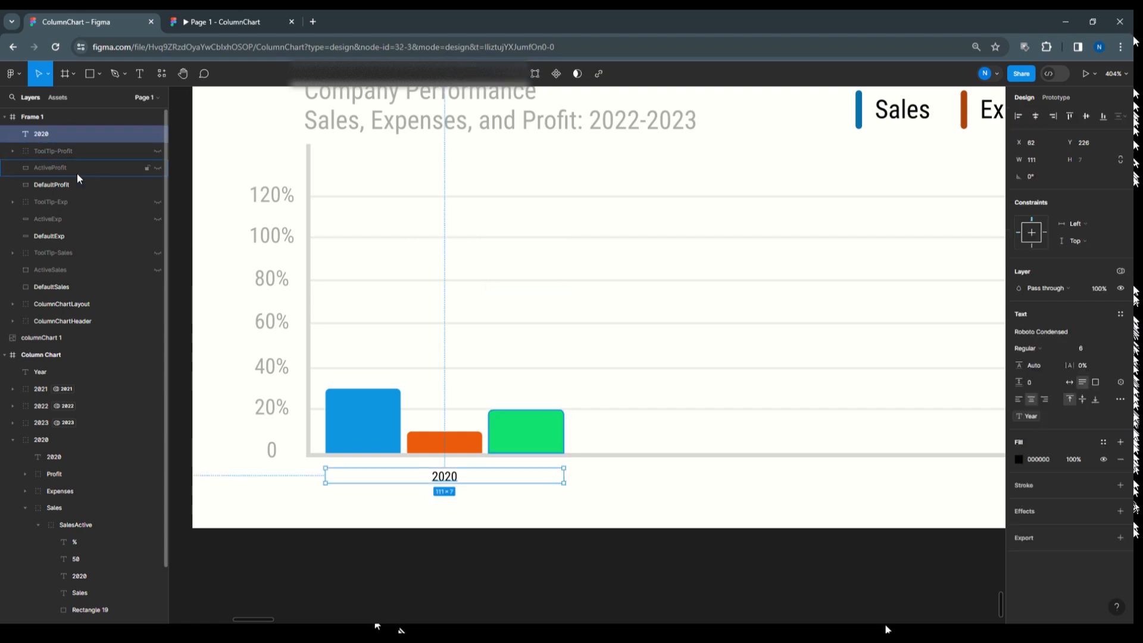
left_click(58, 151, "shift")
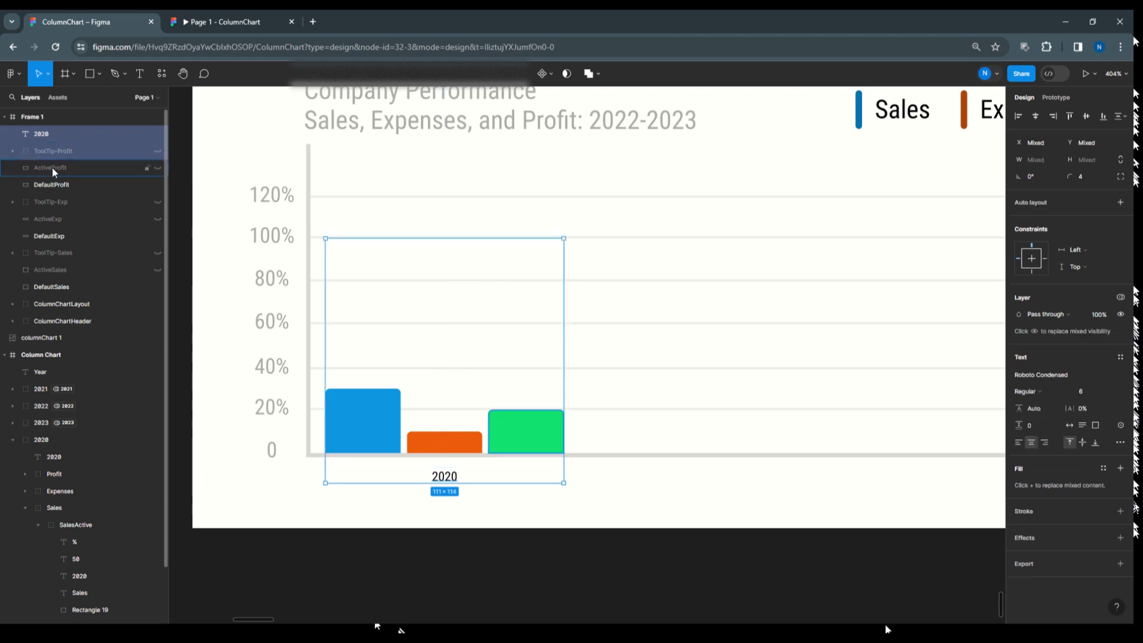
left_click(52, 168, "shift")
left_click(52, 184, "shift")
left_click(49, 202, "shift")
left_click(47, 218, "shift")
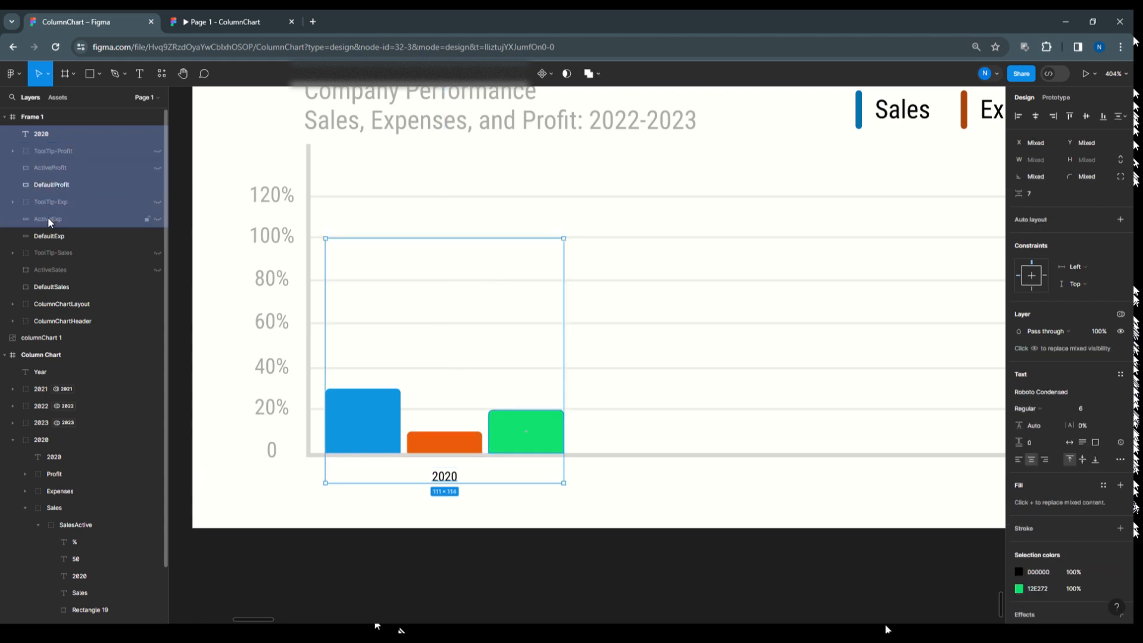
left_click(48, 235, "shift")
left_click(47, 253, "shift")
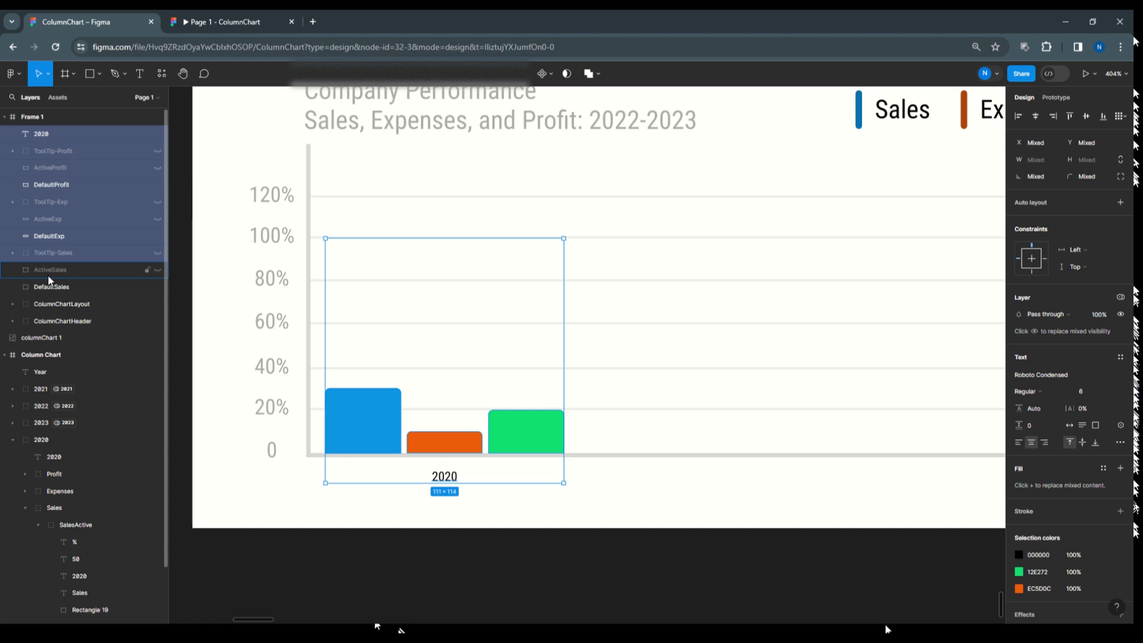
left_click(48, 273, "shift")
left_click(47, 287, "shift")
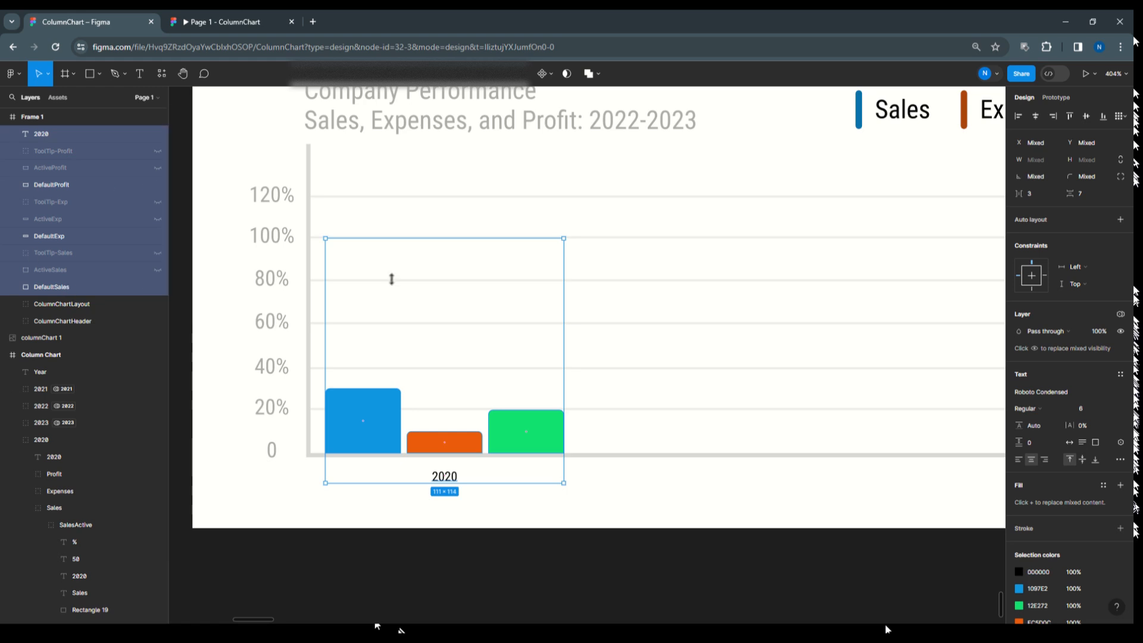
key("ctrl+g")
double_click(54, 134)
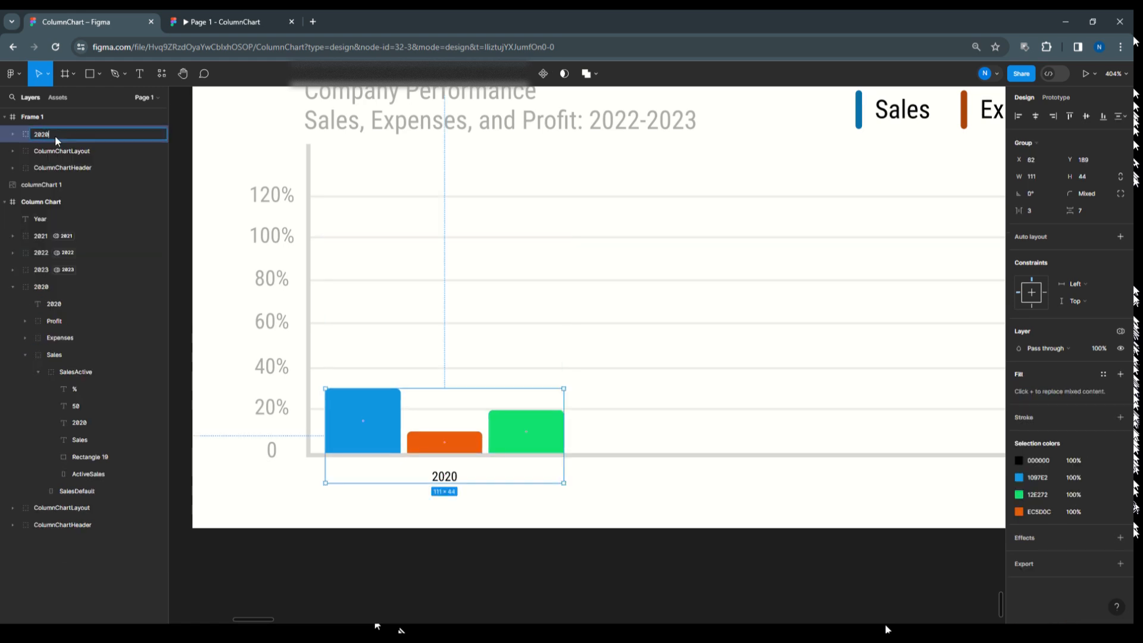
left_click(613, 555)
Step: Duplicate the 2020 group directly beside the original at X 176 and name the copy 2021
left_click(378, 443)
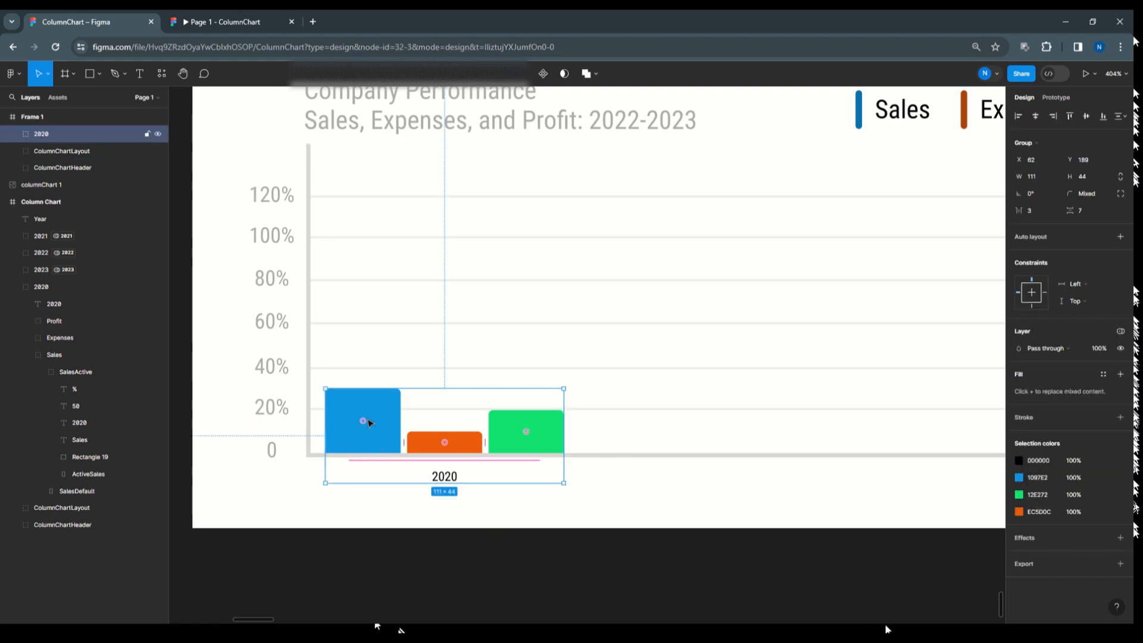
left_click_drag(365, 421, 617, 422)
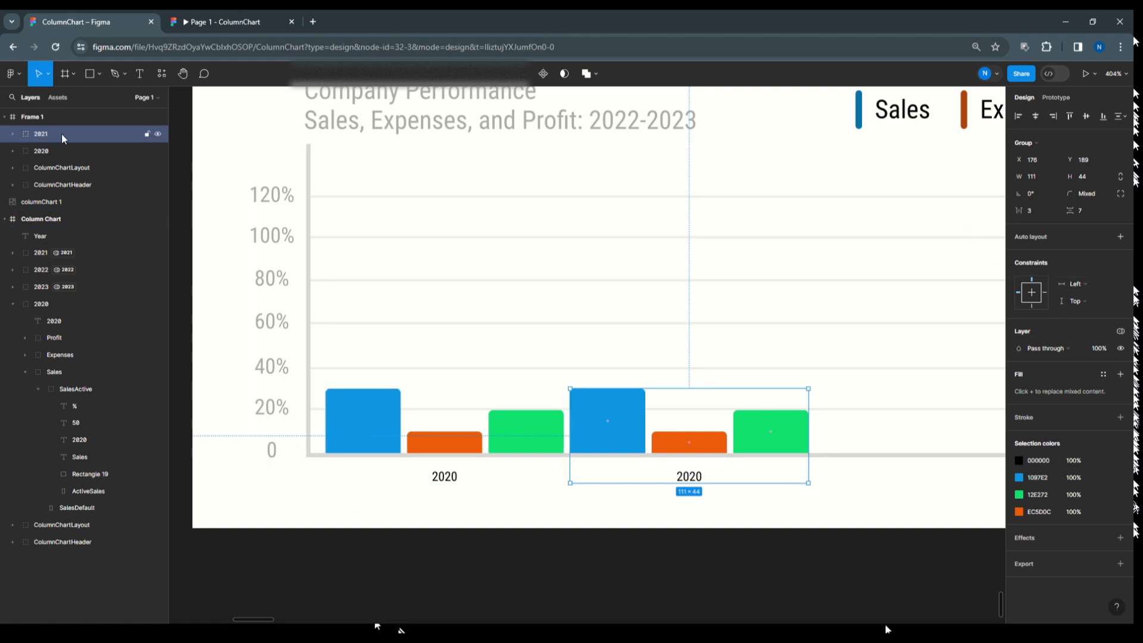
left_click(775, 547)
Step: Set the ColumnStart variable mode of the duplicated 2021 group to 2021
left_click(602, 421)
left_click(1121, 332)
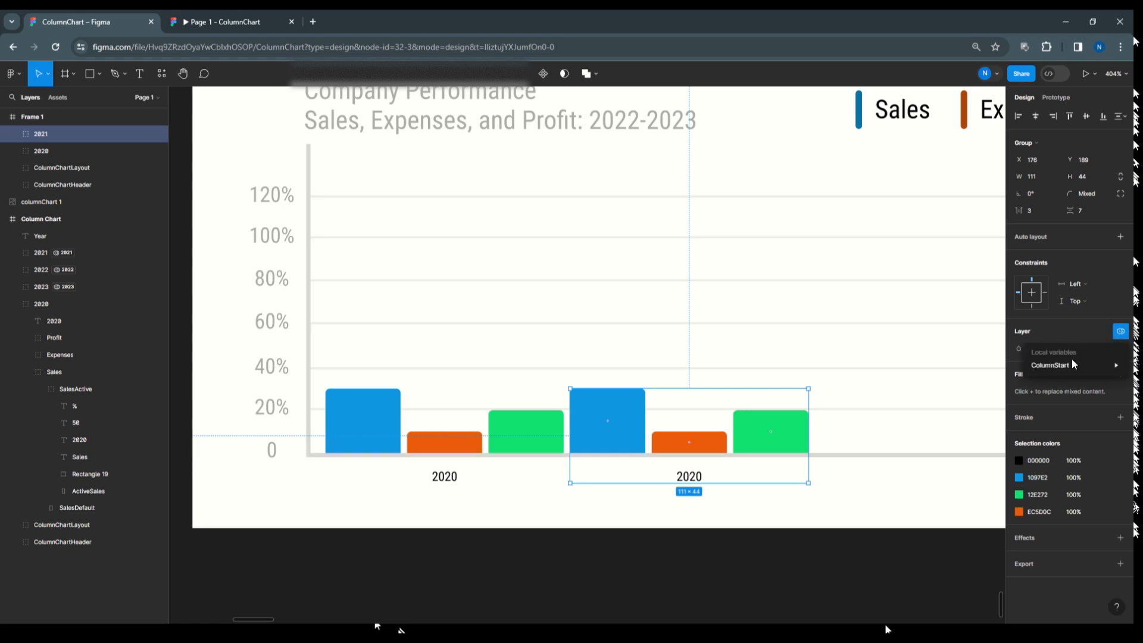
mouse_move(1068, 366)
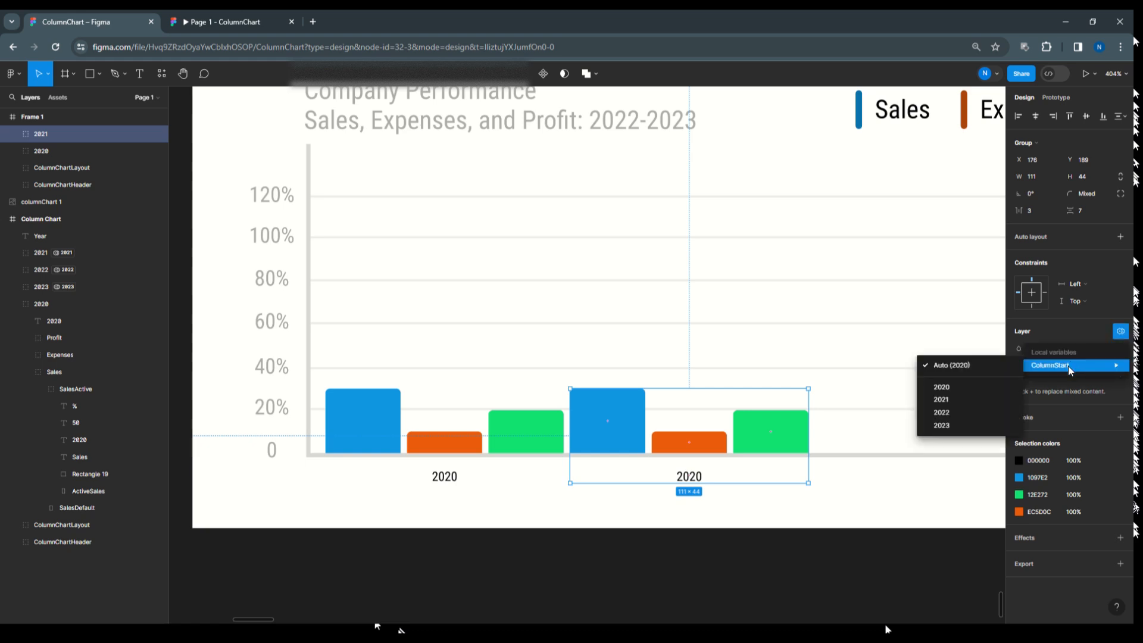
left_click(952, 400)
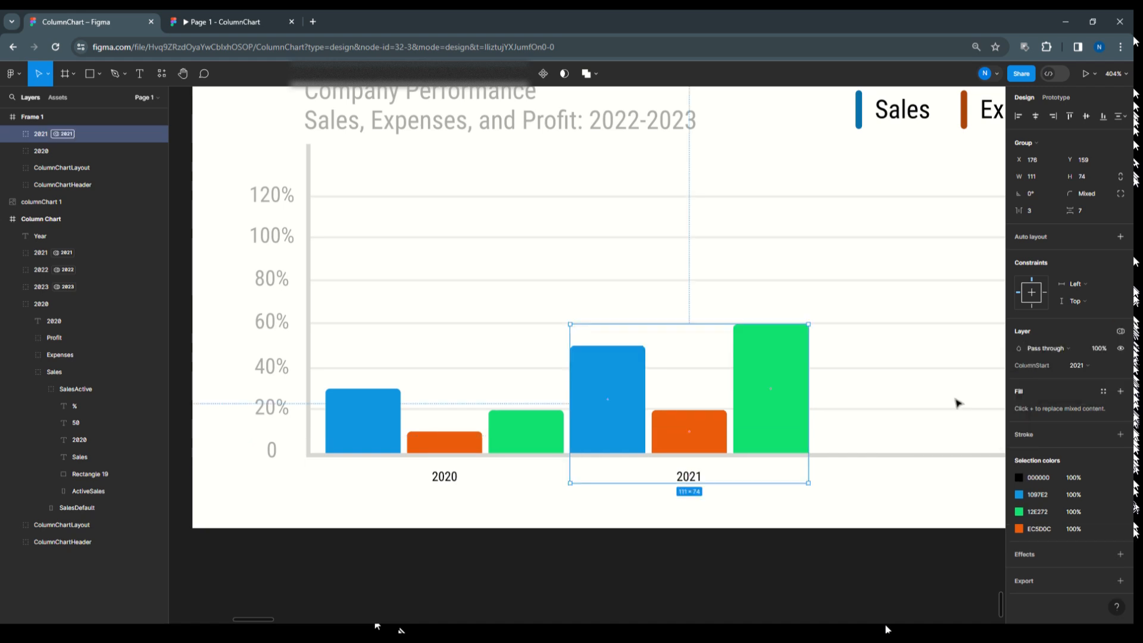
left_click(357, 527)
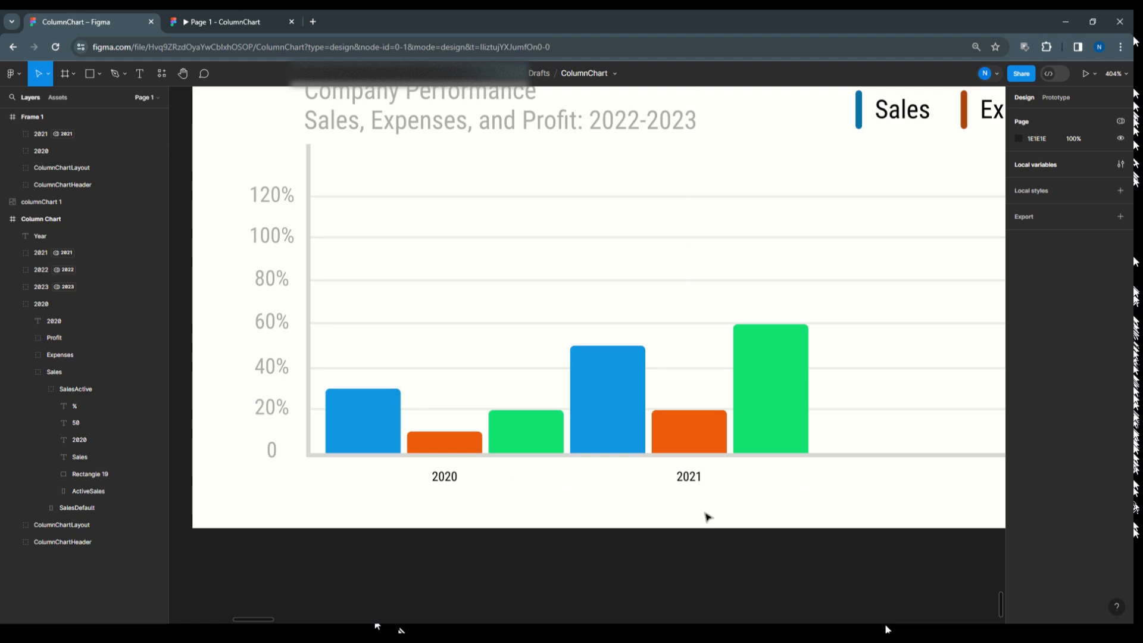
Step: Duplicate the 2021 column group directly beside the original at X 290 and set the copy's ColumnStart variable mode to 2022
left_click_drag(709, 515, 421, 510)
left_click(327, 415)
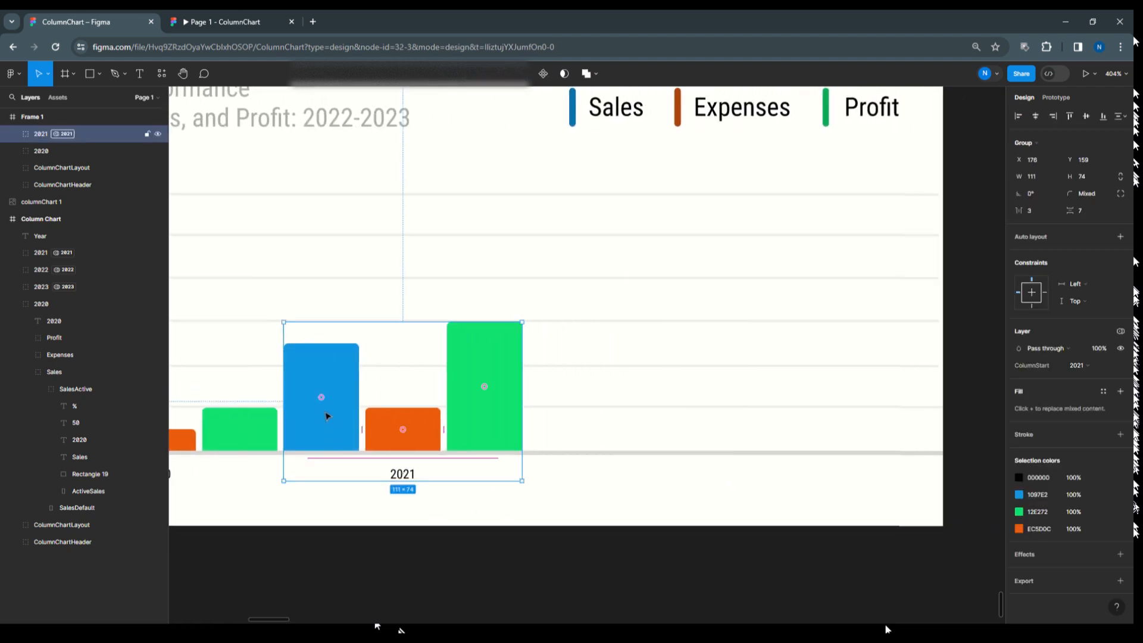
left_click_drag(327, 415, 575, 416)
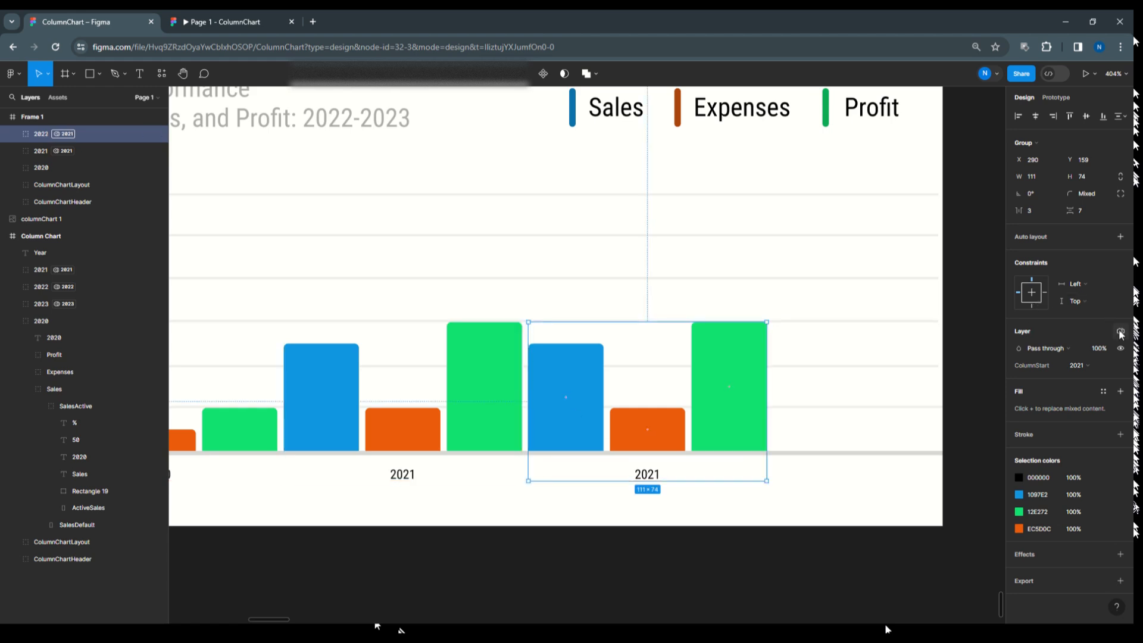
left_click(1121, 333)
mouse_move(1061, 370)
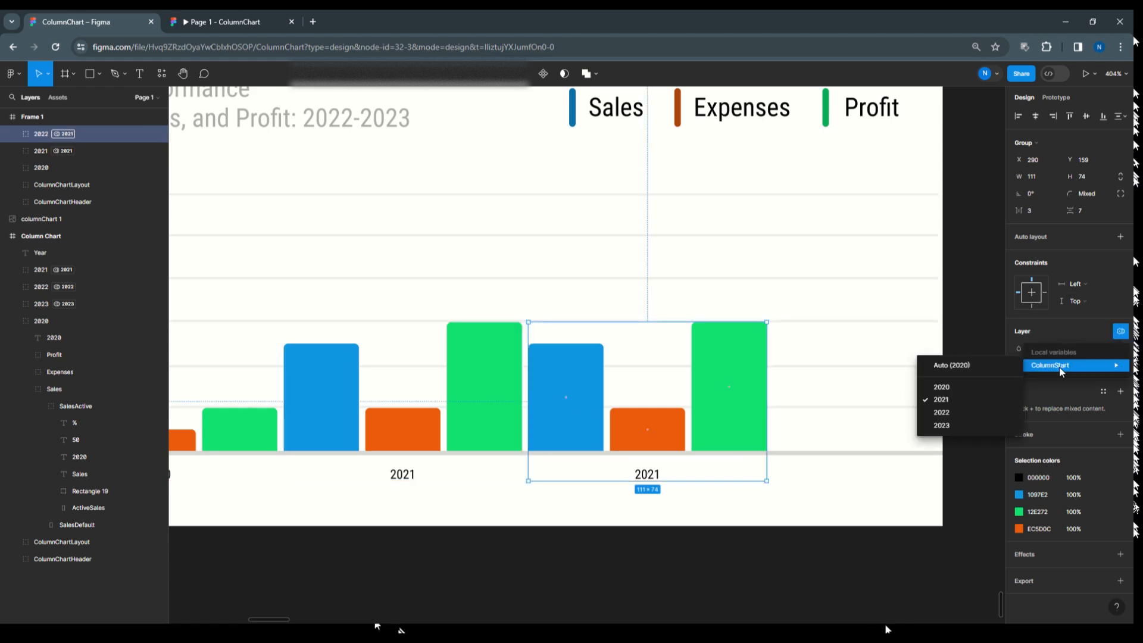
left_click(975, 415)
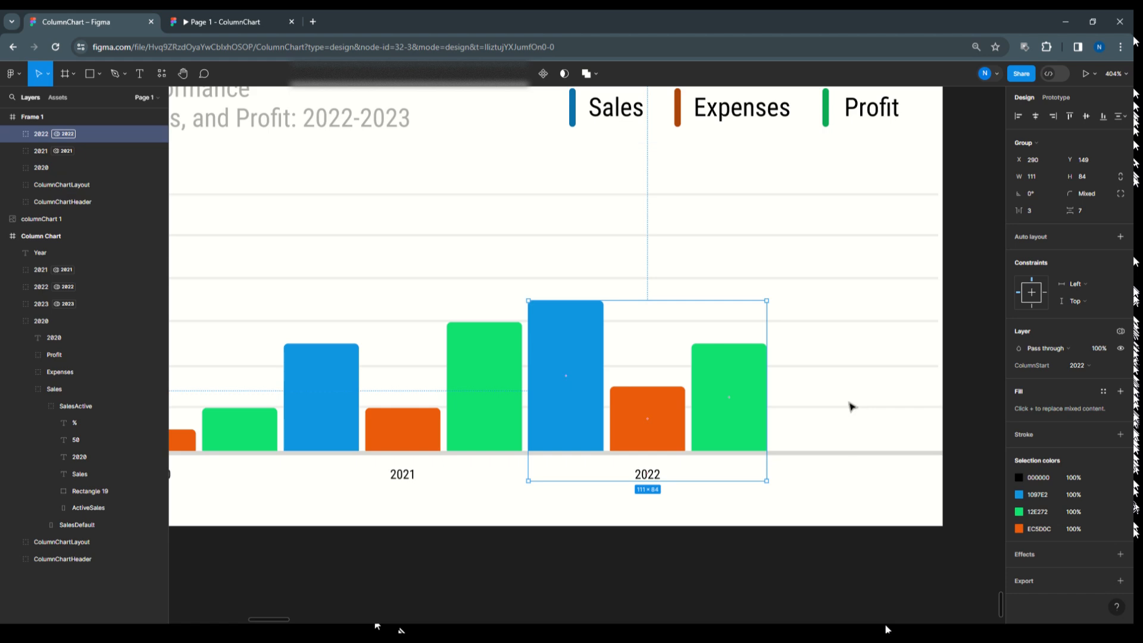
Step: Duplicate the 2022 column group directly beside the original at X 404 and set the copy's ColumnStart variable mode to 2023
scroll(827, 393, "down", 2)
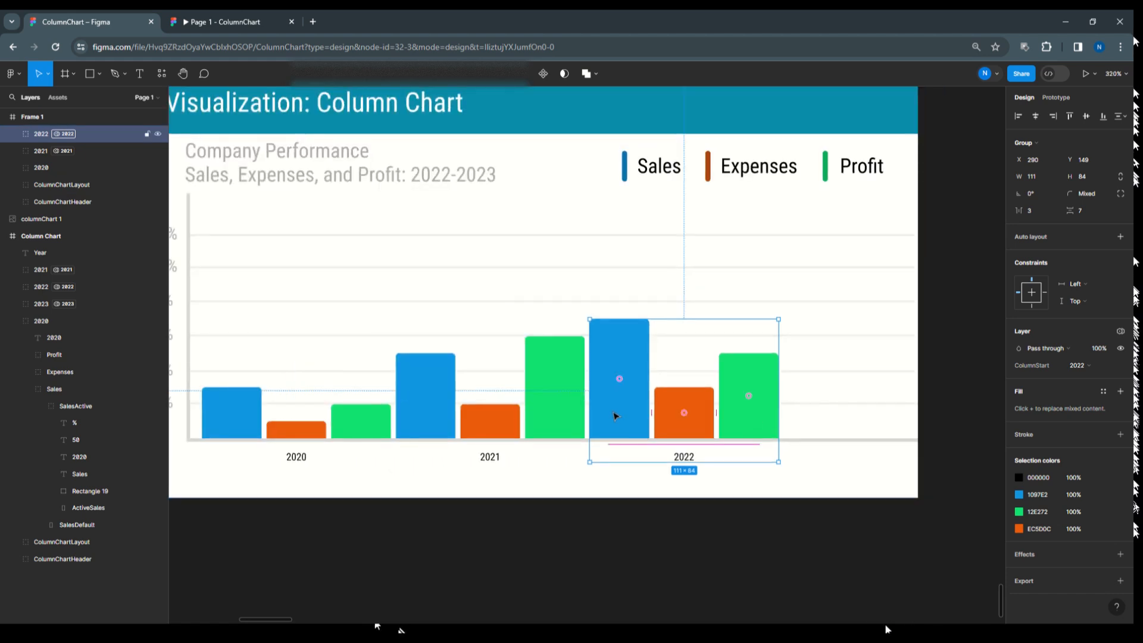
left_click_drag(616, 415, 812, 416)
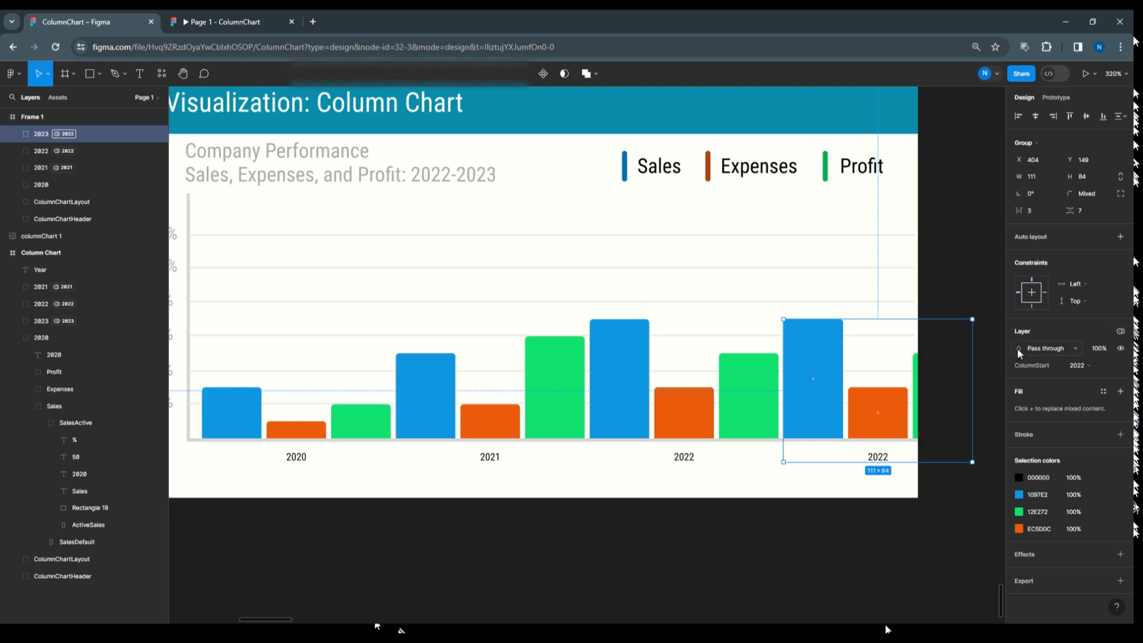
left_click(1090, 364)
left_click(1071, 378)
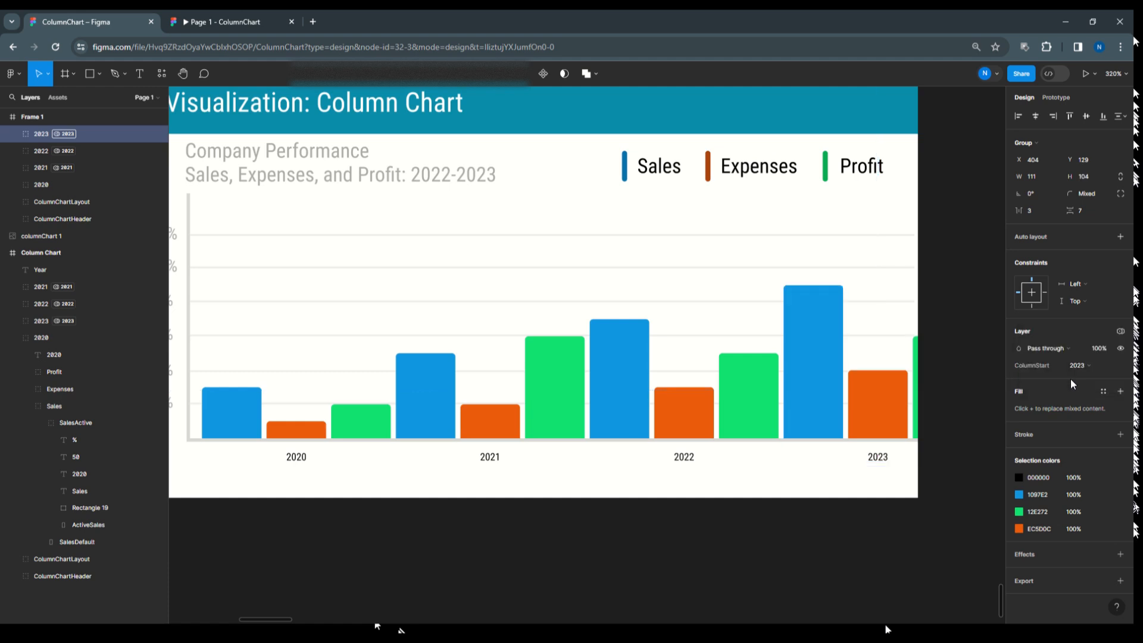
Step: Widen Frame 1 to 541 px to fit all four year groups, and stretch its teal header rectangle to 541 px
scroll(746, 257, "down", 3)
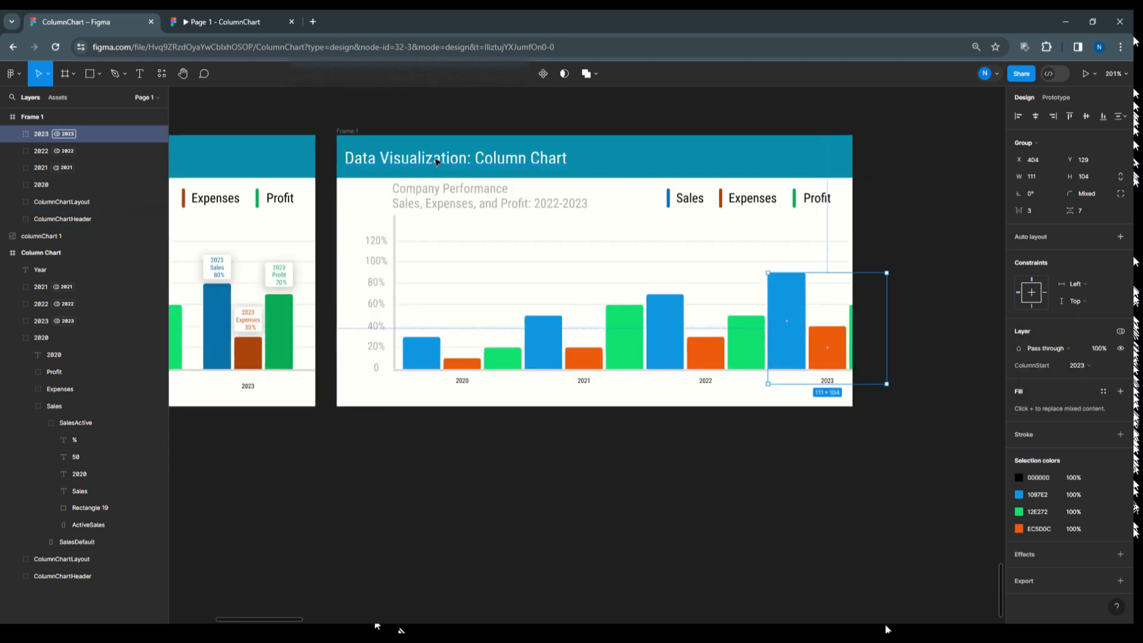
key("Escape")
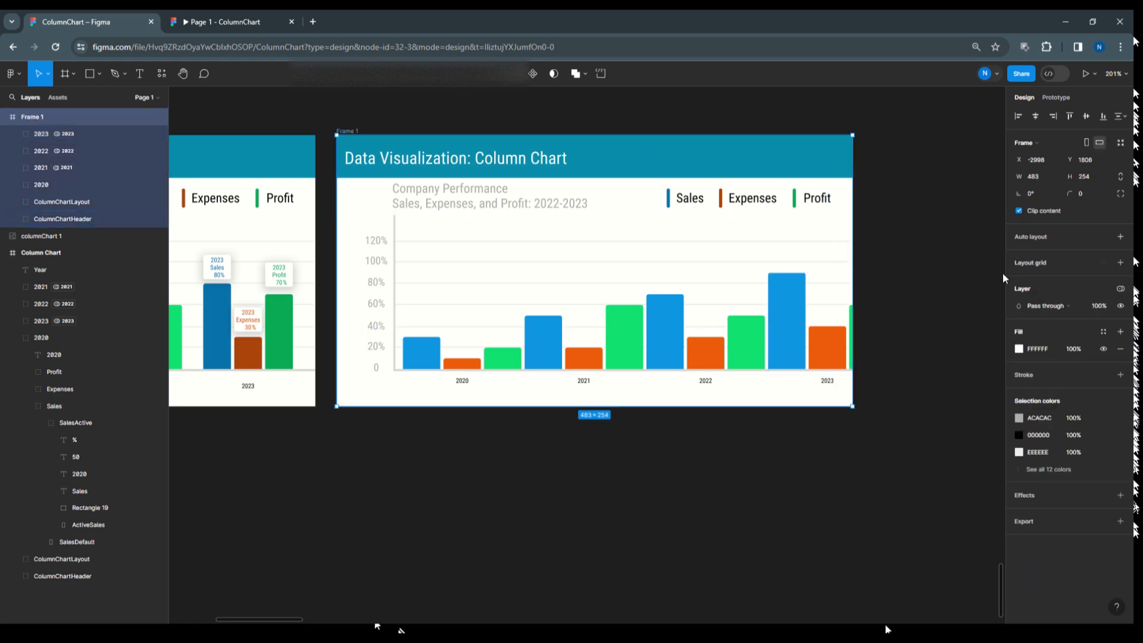
left_click_drag(853, 254, 912, 254)
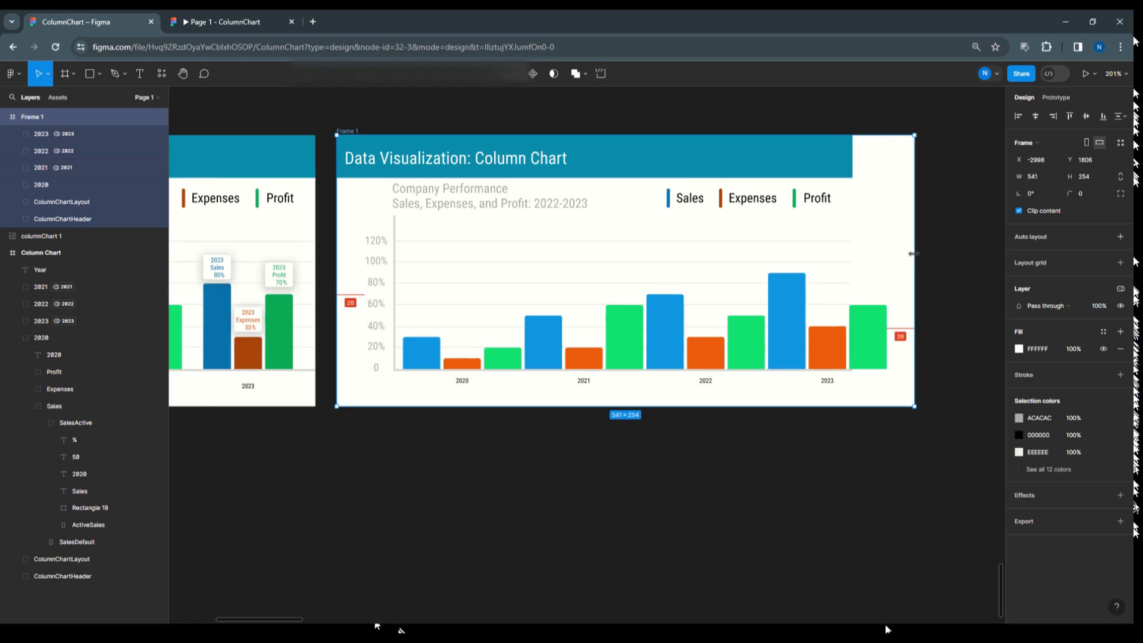
left_click(834, 173)
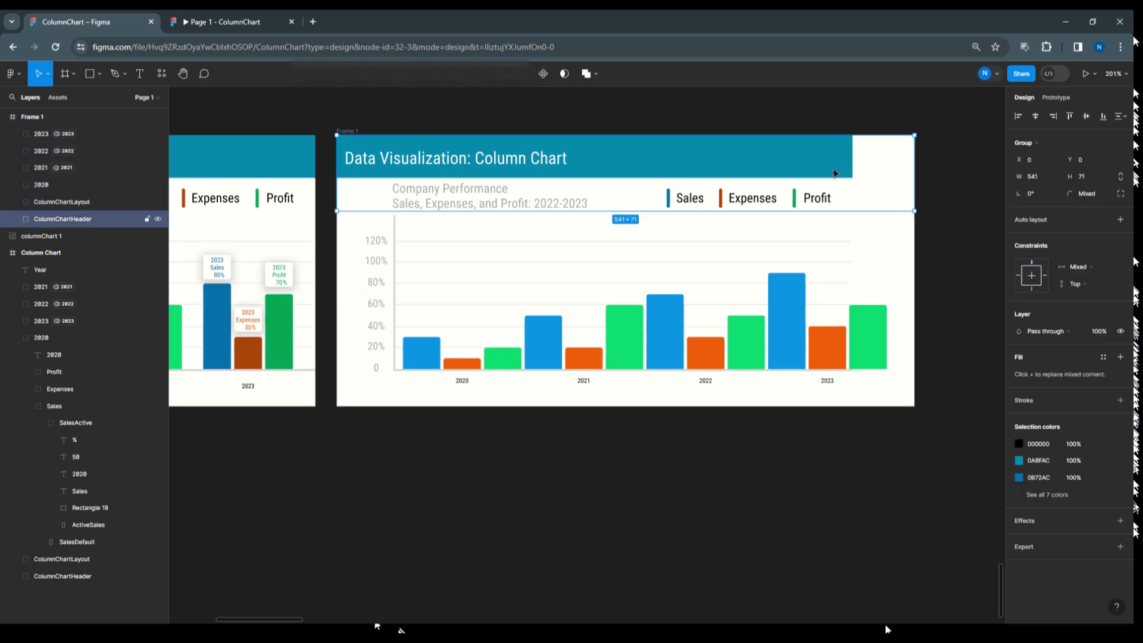
double_click(835, 173)
left_click_drag(852, 165, 914, 165)
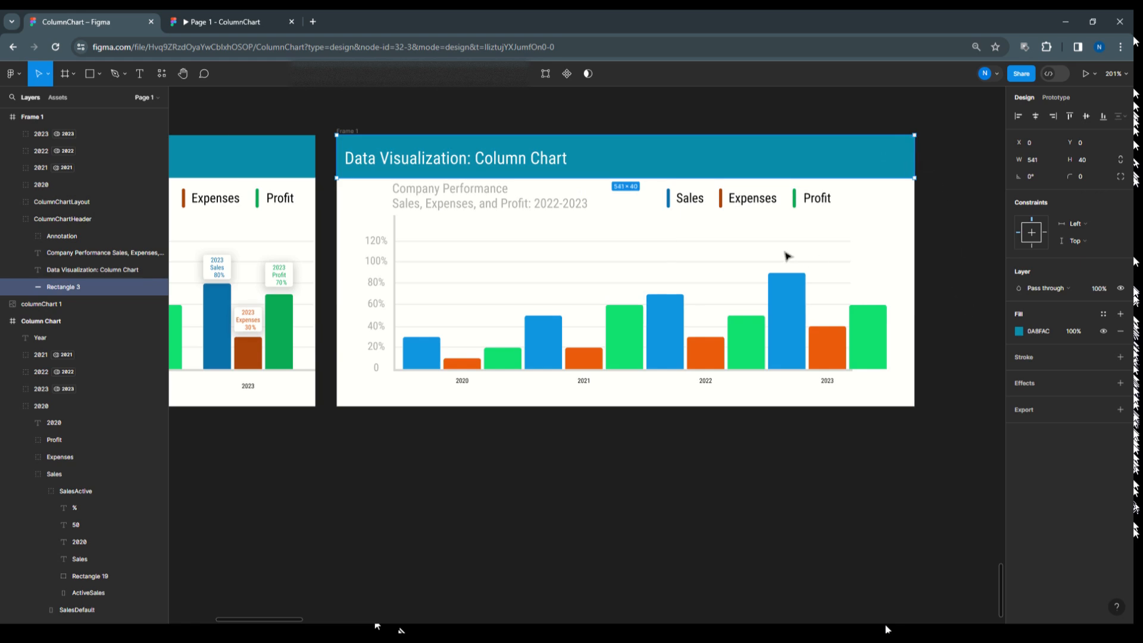
Step: Stretch the ColumnChartLayout group in Frame 1 to 489 px wide, up to the end of the last column
left_click(829, 250)
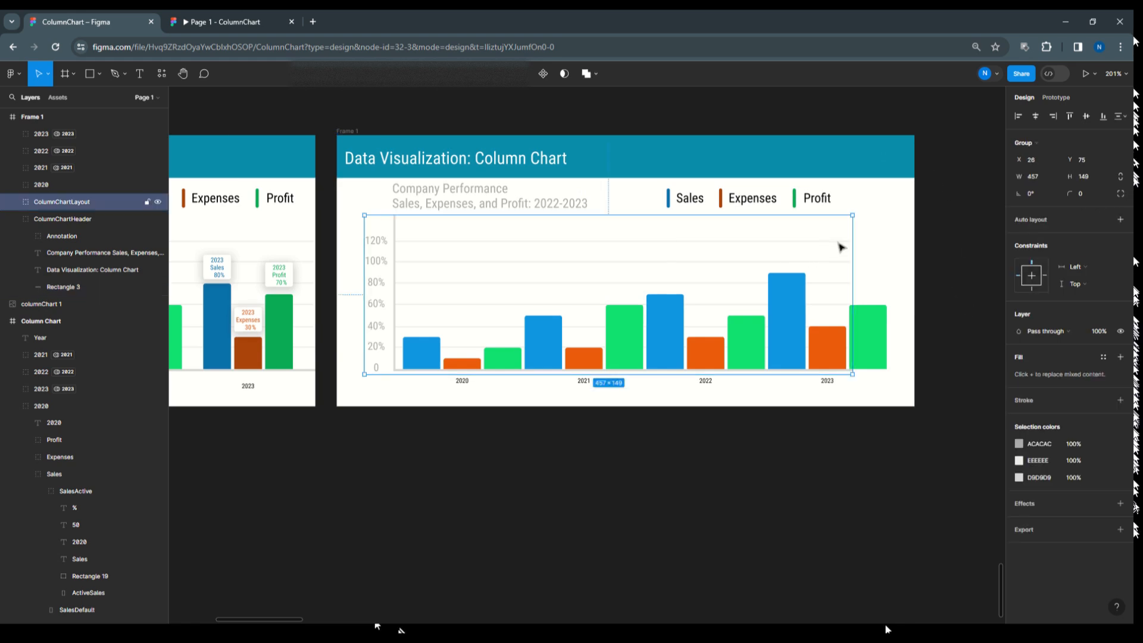
left_click(12, 202)
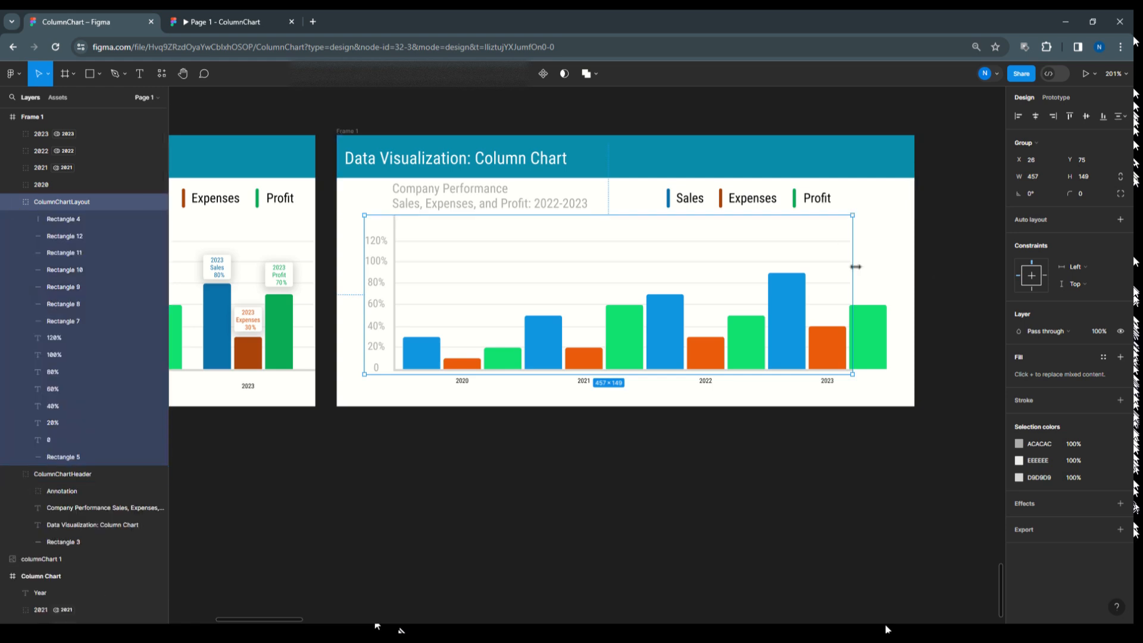
left_click_drag(856, 266, 879, 266)
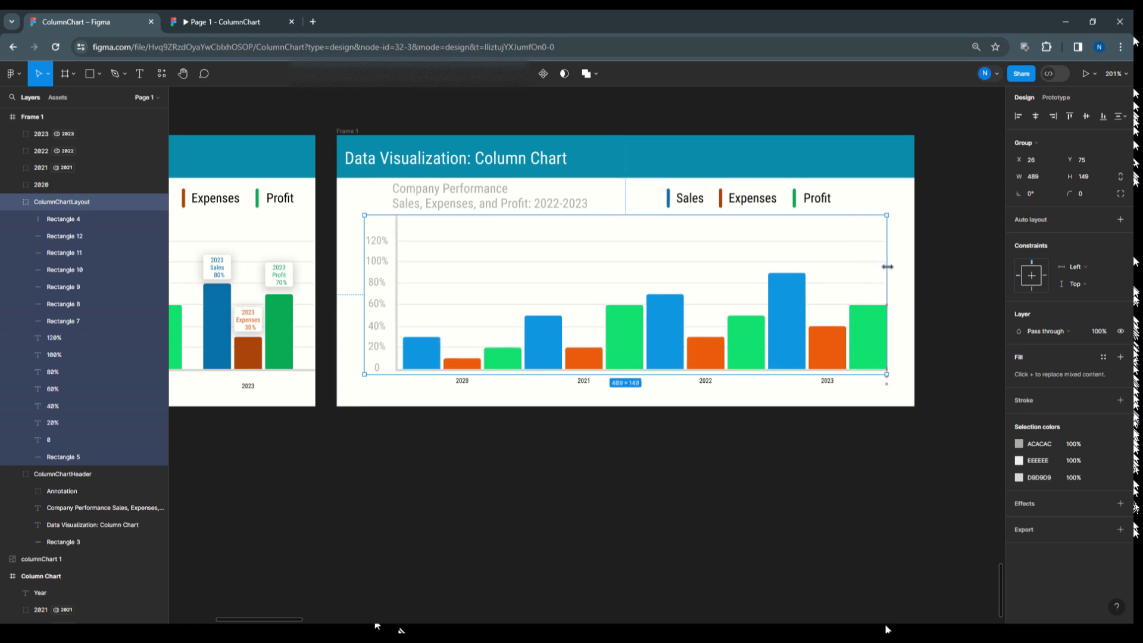
left_click(946, 271)
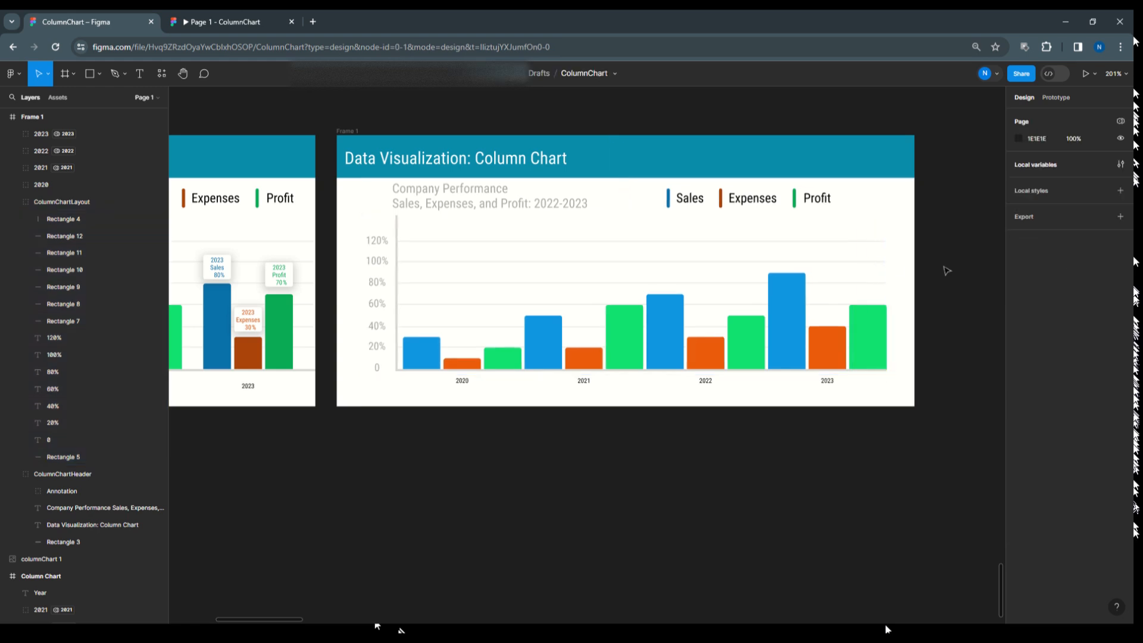
Step: Present Frame 1 as a prototype in a new tab and scale the preview with Fill screen
left_click(348, 130)
left_click(1095, 77)
left_click(1055, 105)
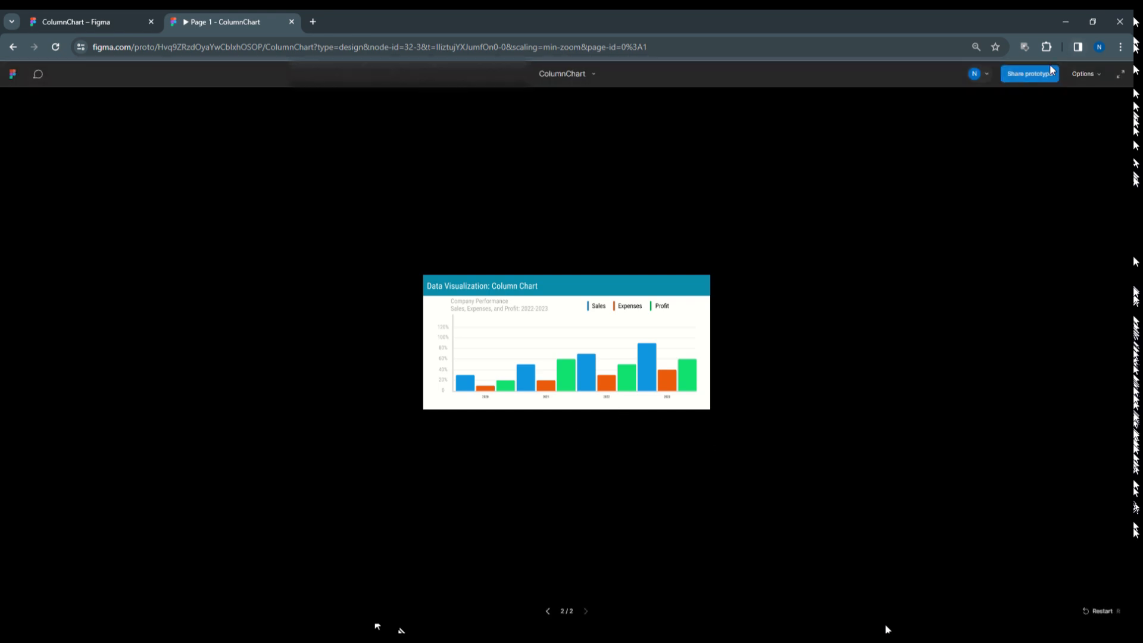
left_click(1093, 75)
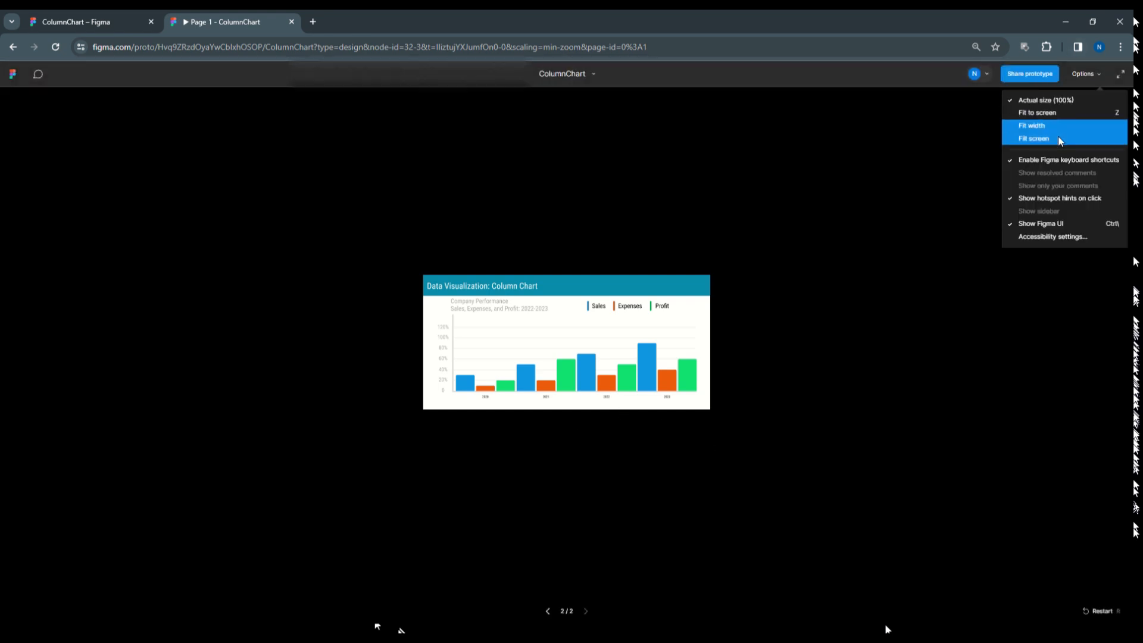
left_click(1058, 136)
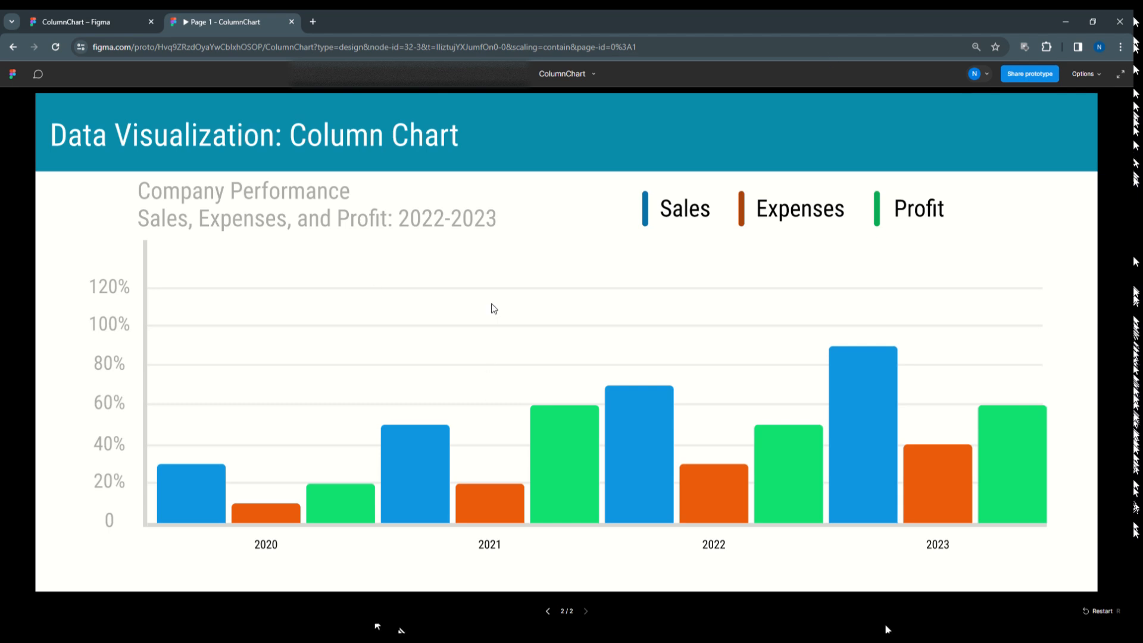
Step: Test the hover tooltips on the Sales, Expenses and Profit columns across the years in the prototype preview
mouse_move(280, 540)
mouse_move(211, 514)
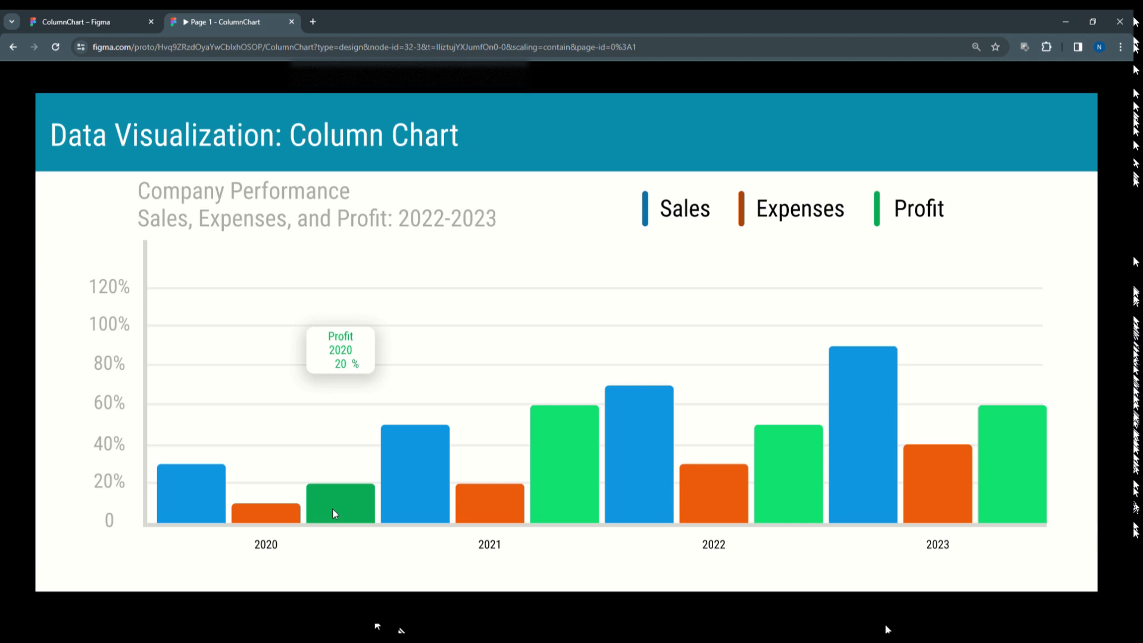
mouse_move(442, 476)
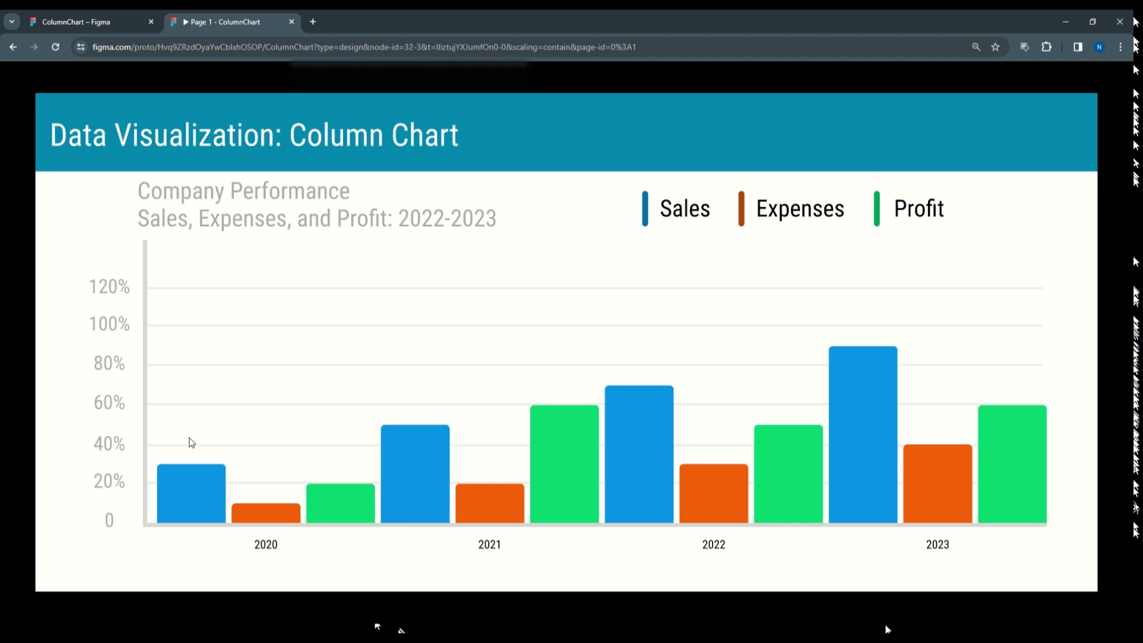
mouse_move(481, 510)
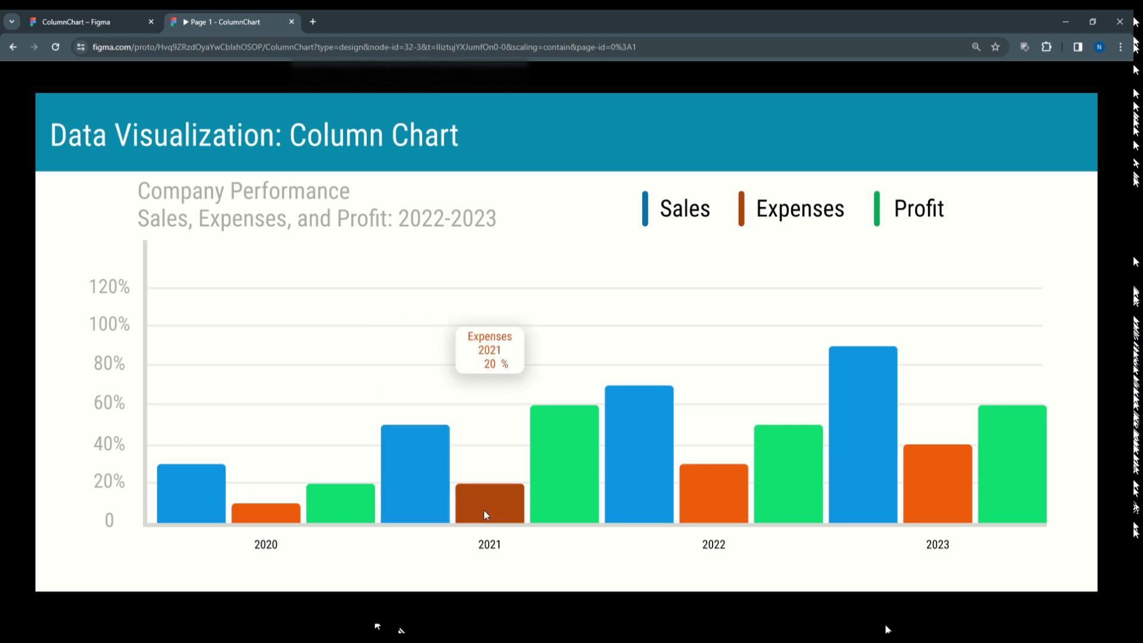
mouse_move(562, 491)
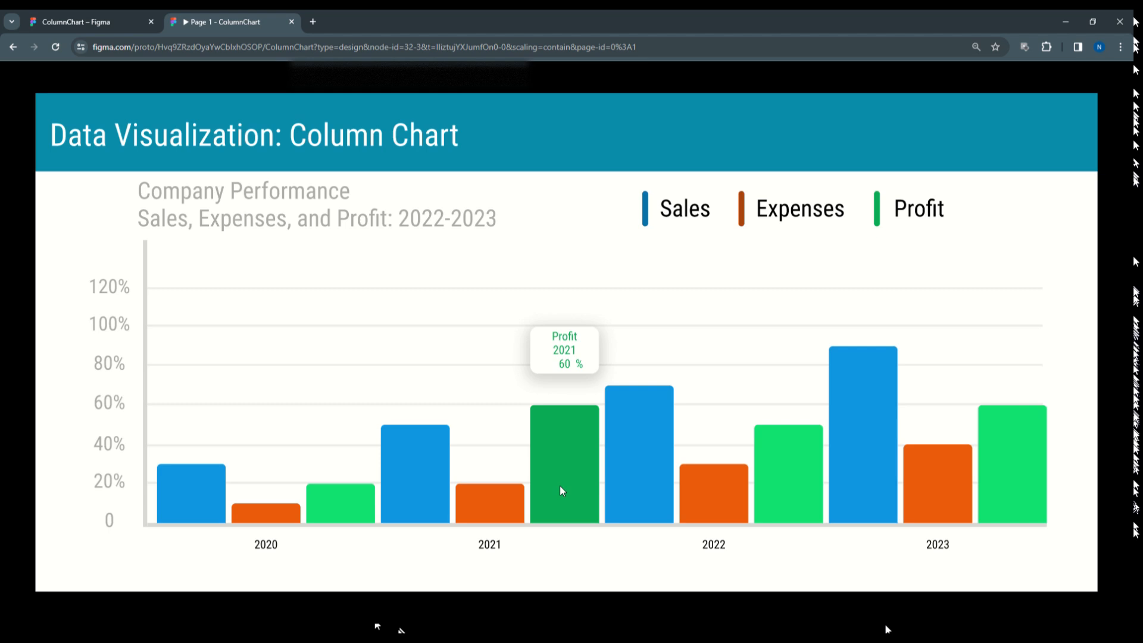
mouse_move(640, 474)
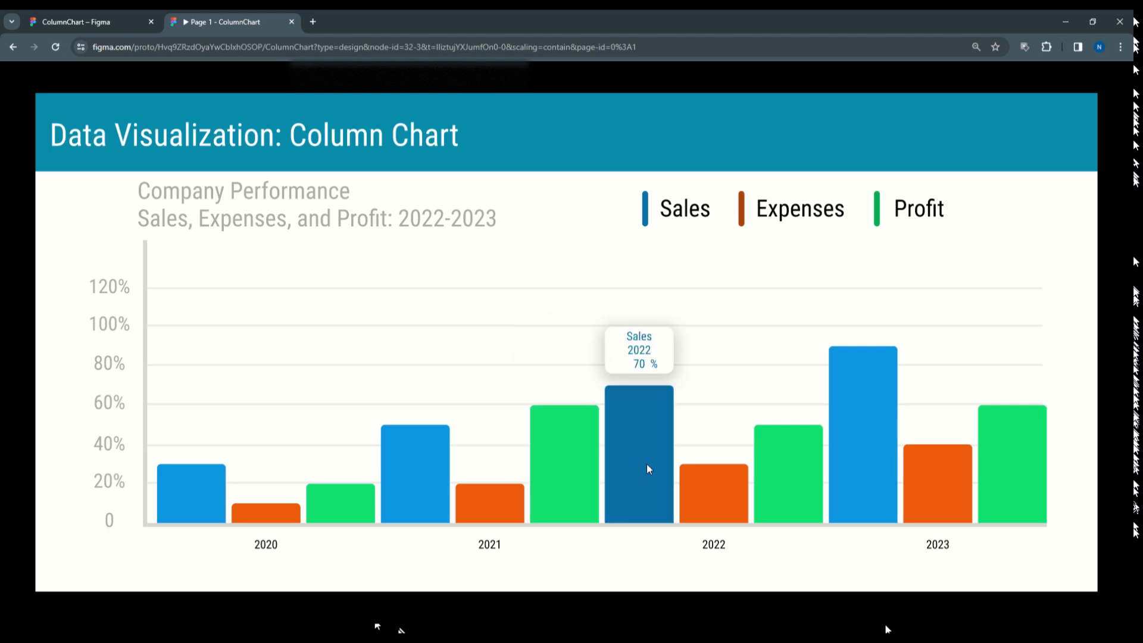
mouse_move(861, 437)
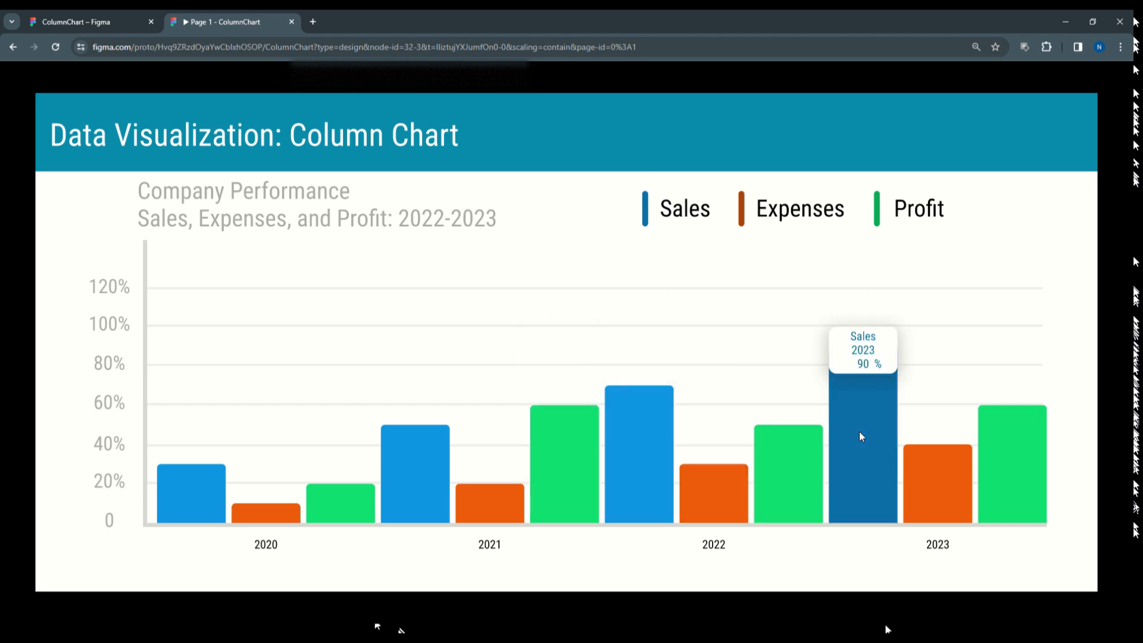
mouse_move(1016, 474)
Step: Return to the ColumnChart design file and open the ColumnStart local variables, keeping the chart's 2020 columns in view
left_click(56, 17)
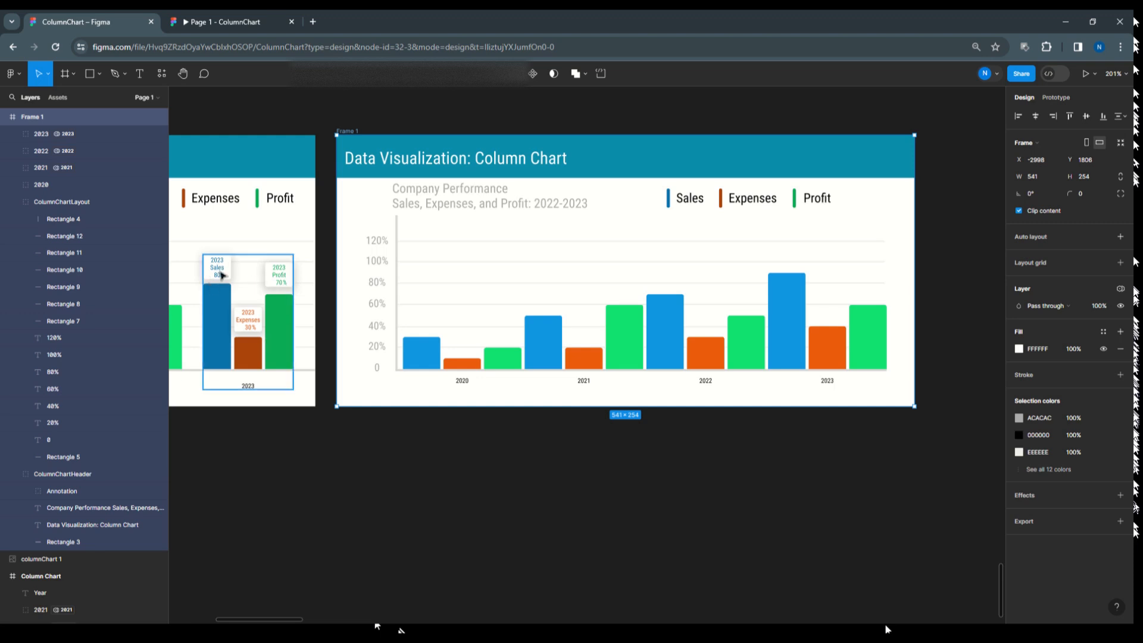
scroll(220, 271, "up", 5)
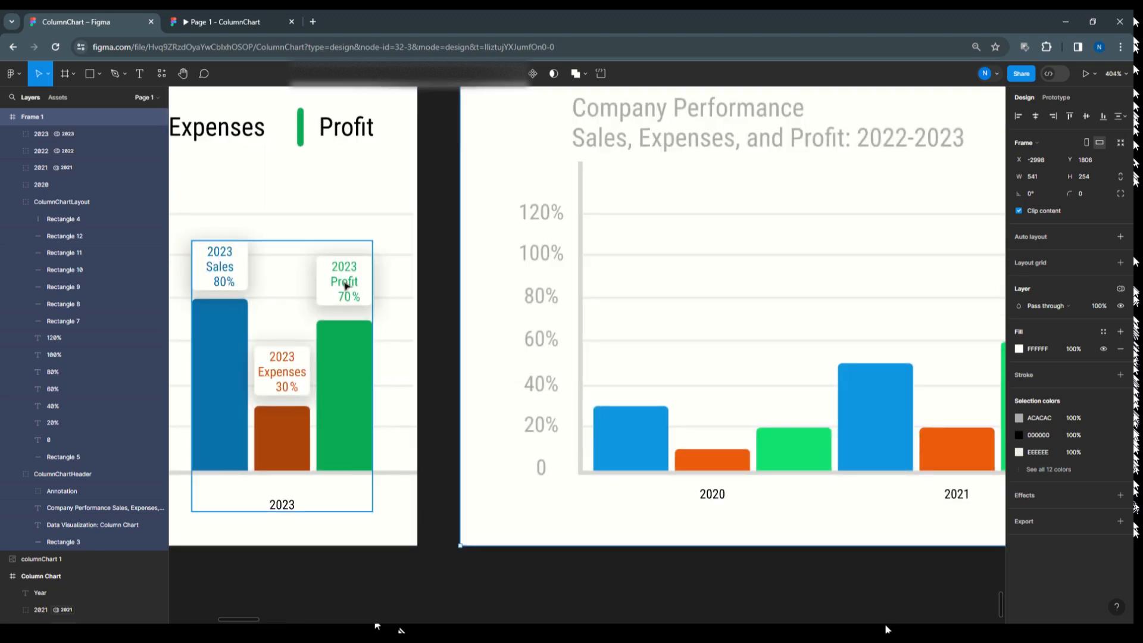
scroll(228, 217, "down", 5)
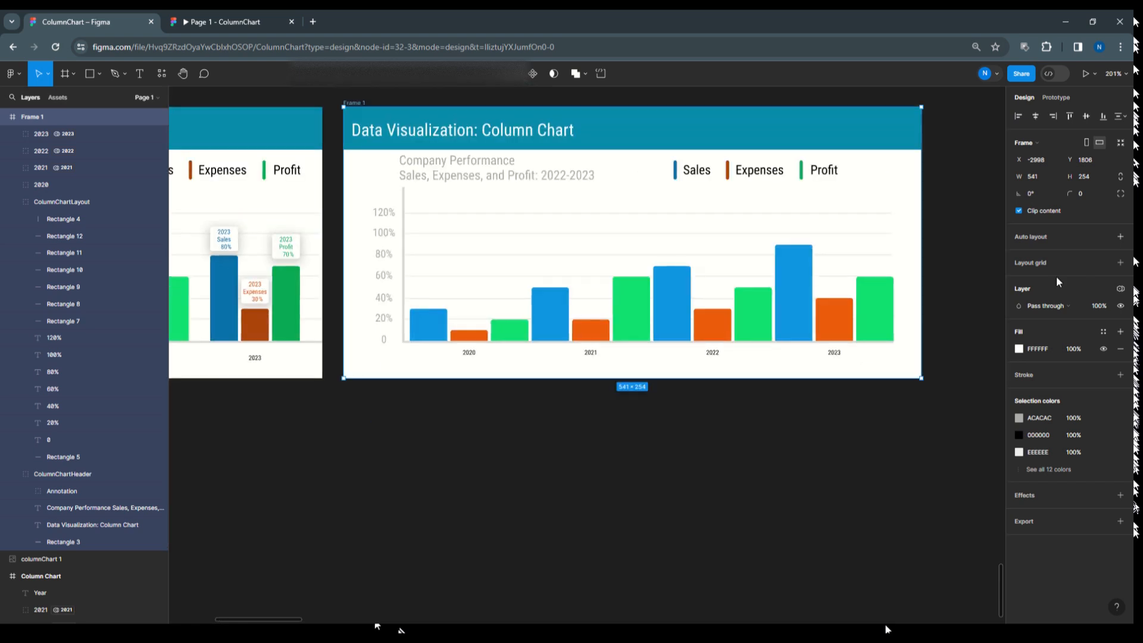
scroll(973, 124, "up", 3)
scroll(974, 124, "down", 1)
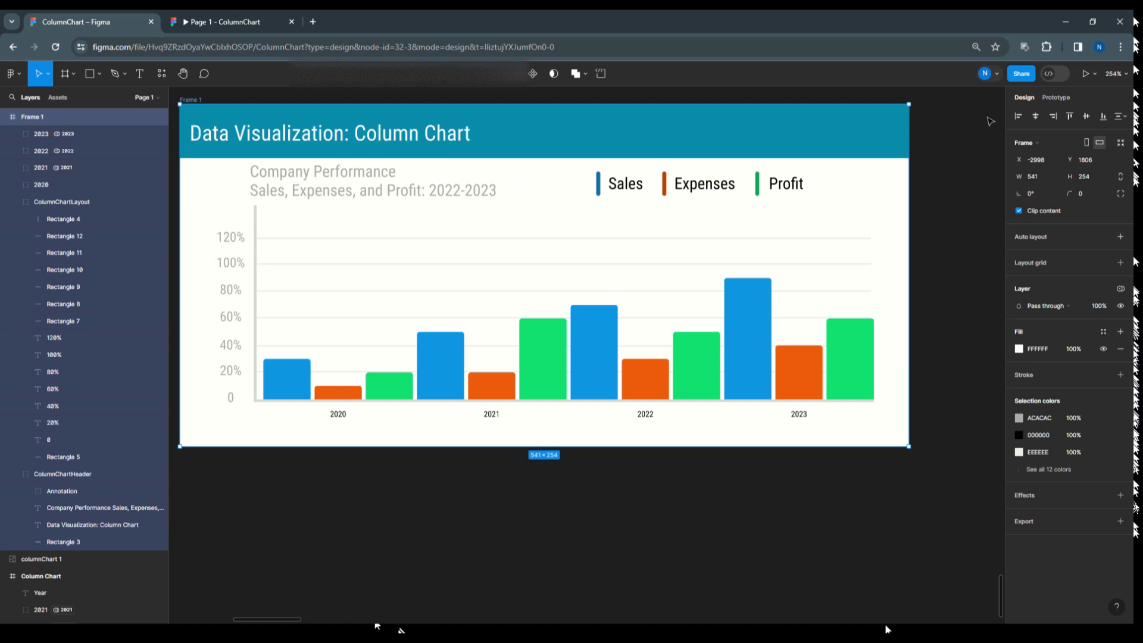
left_click(990, 121)
left_click(1120, 164)
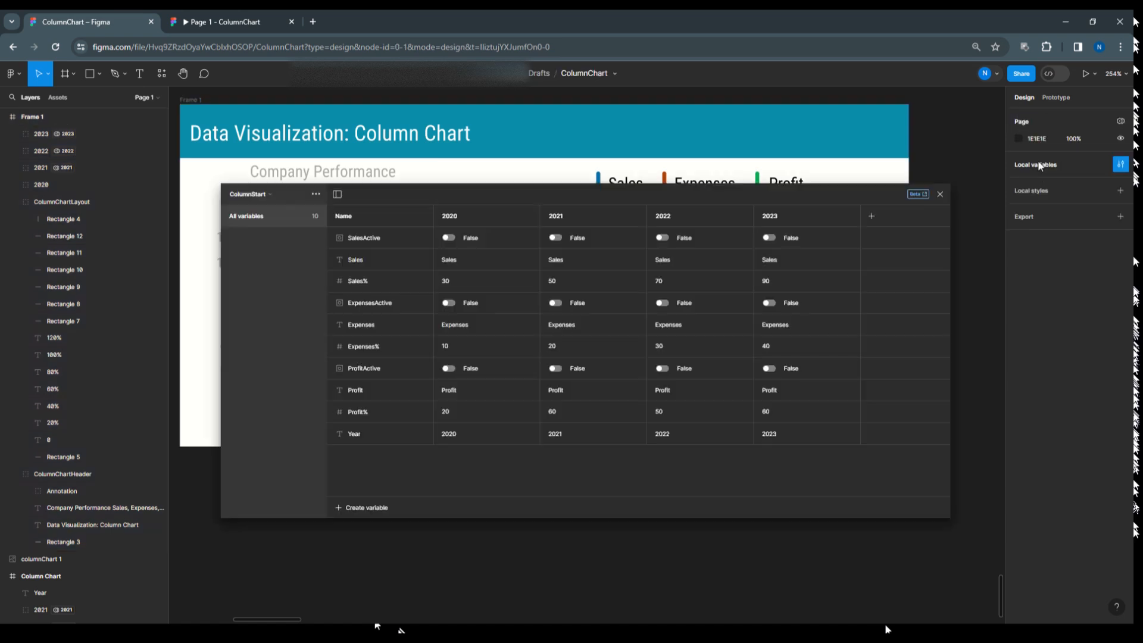
left_click_drag(420, 192, 594, 144)
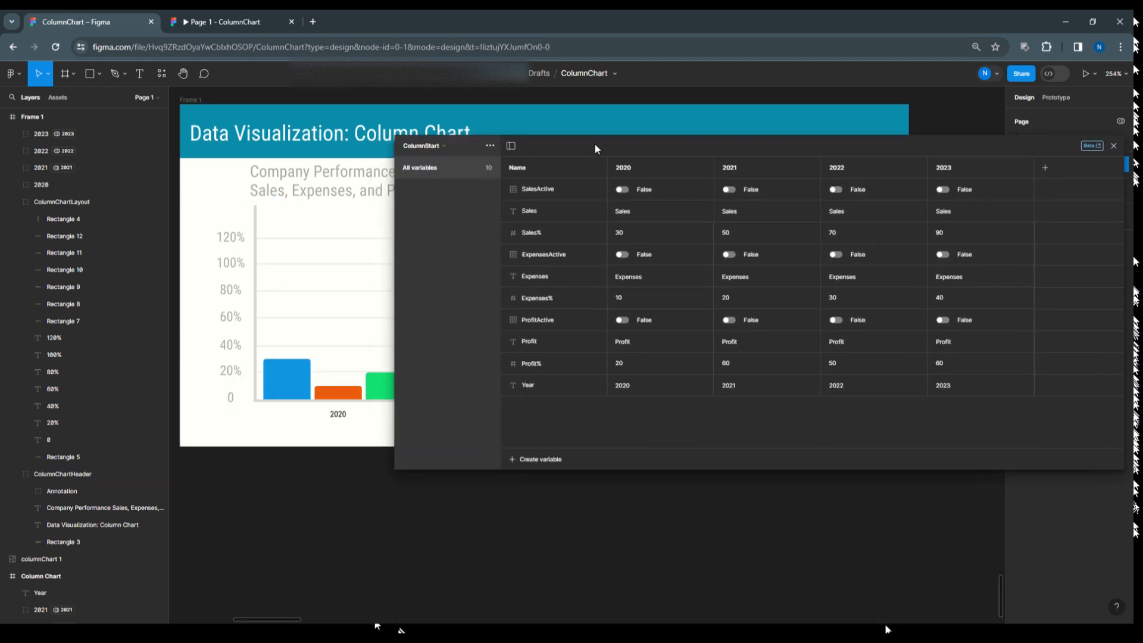
Step: Set the SalesActive variable to True in the 2020, 2021, 2022 and 2023 modes, and close the variables window
left_click(623, 189)
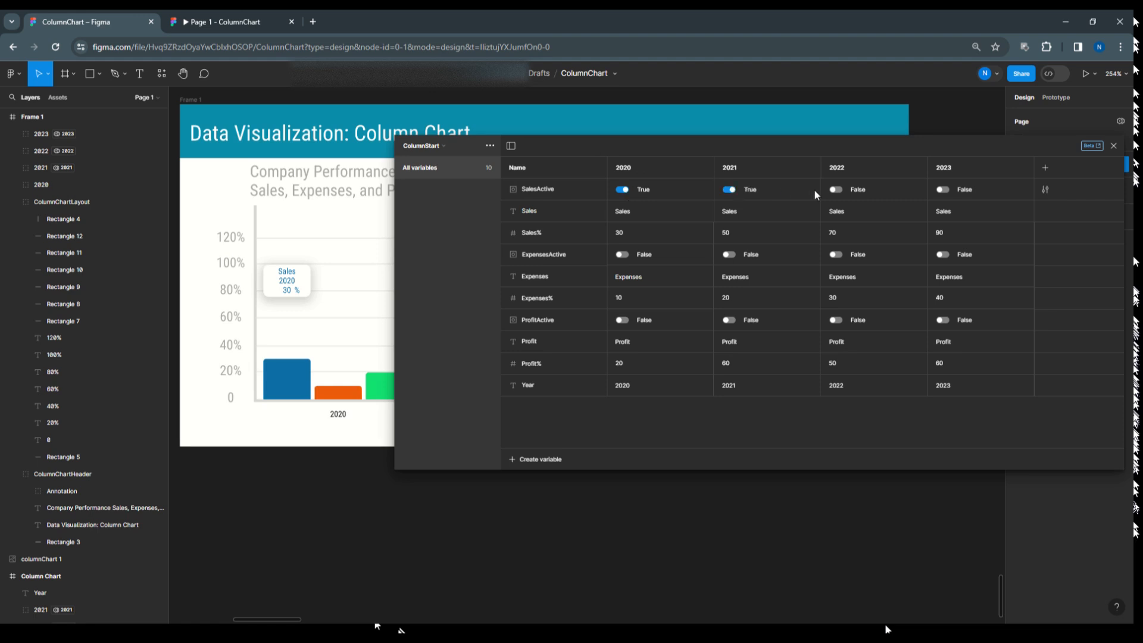
left_click(837, 189)
left_click(943, 189)
left_click_drag(827, 146, 713, 252)
left_click_drag(697, 304, 668, 275)
left_click(958, 274)
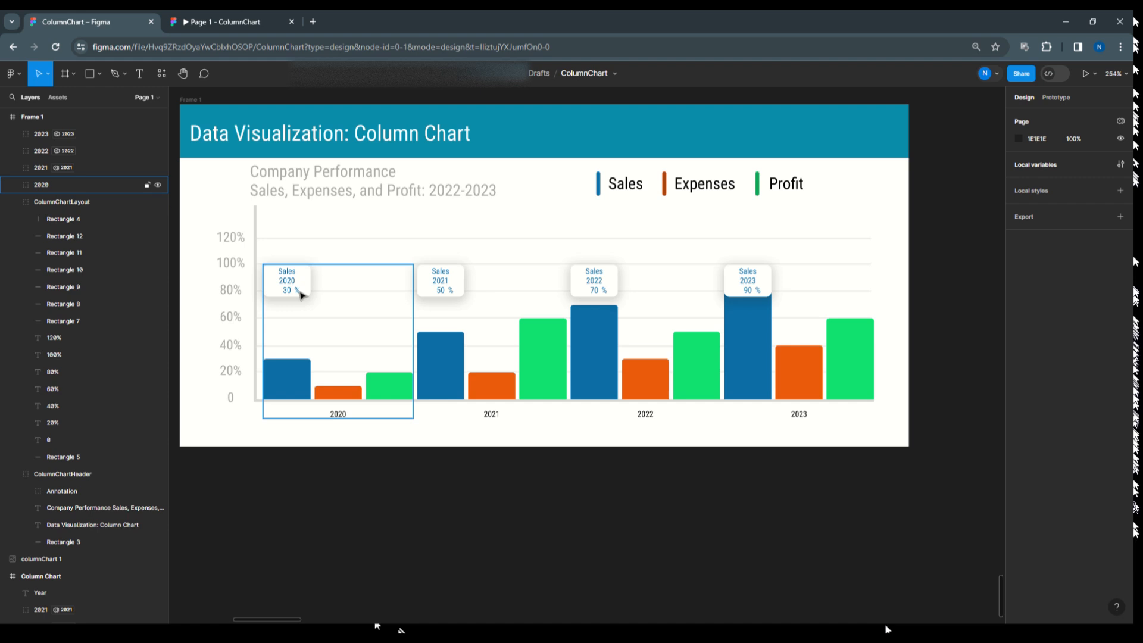
Step: Set the ProfitActive variable to True in the 2023 mode of ColumnStart and close the variables window
left_click(1028, 165)
left_click_drag(519, 274, 651, 117)
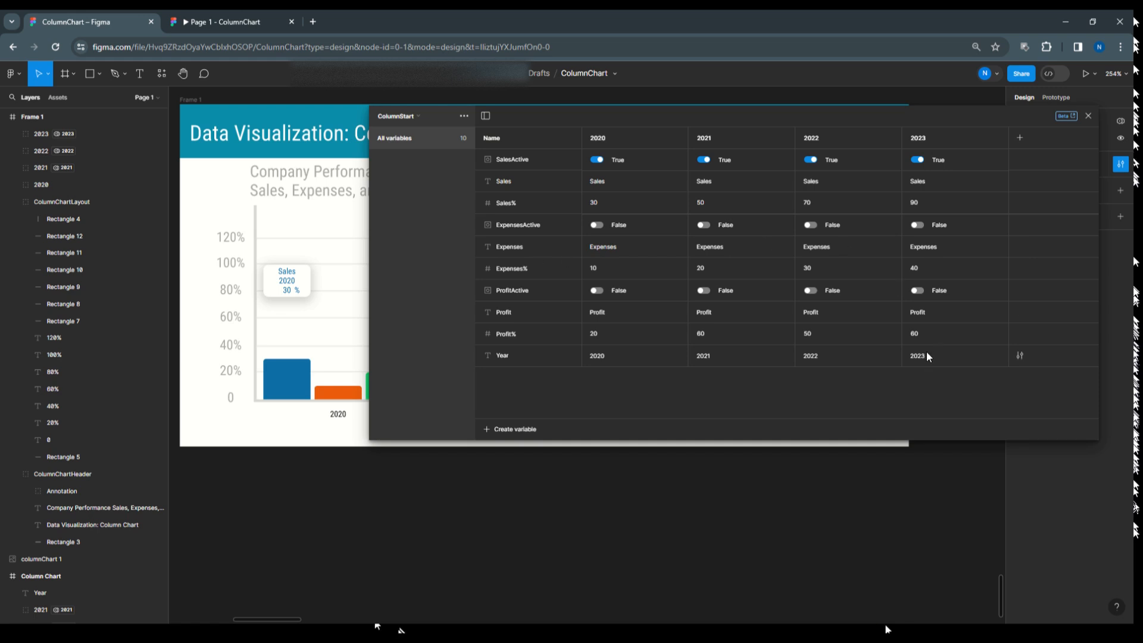
left_click(921, 290)
left_click_drag(797, 118, 471, 262)
left_click(763, 258)
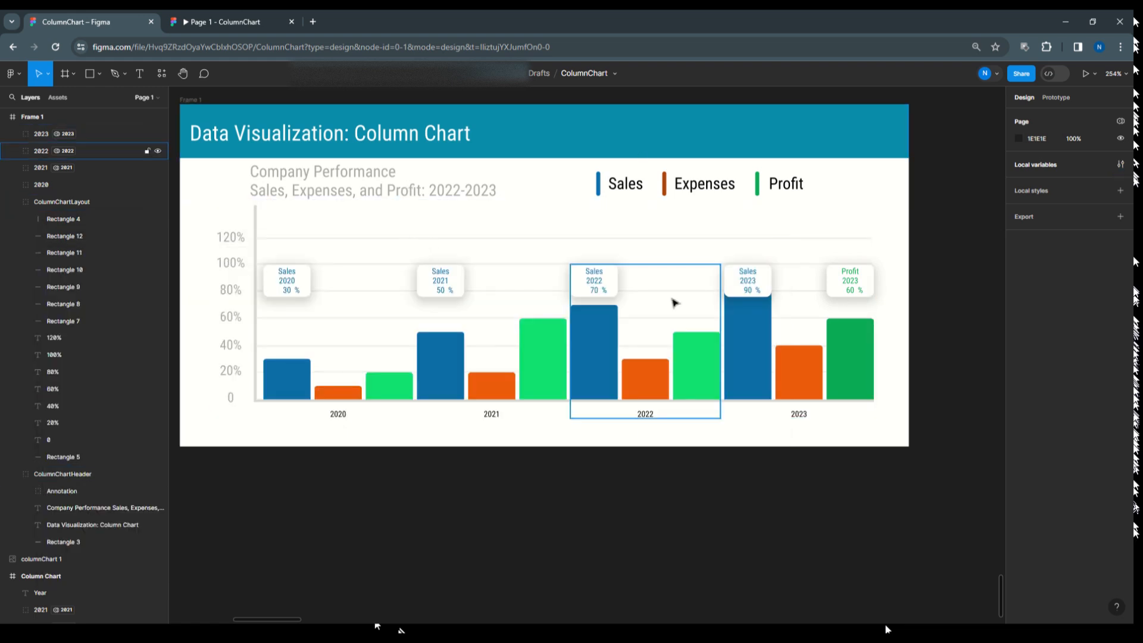
Step: Try the 2022 ColumnStart mode on the 2023 column group, and switch it back to 2023
scroll(659, 256, "down", 1)
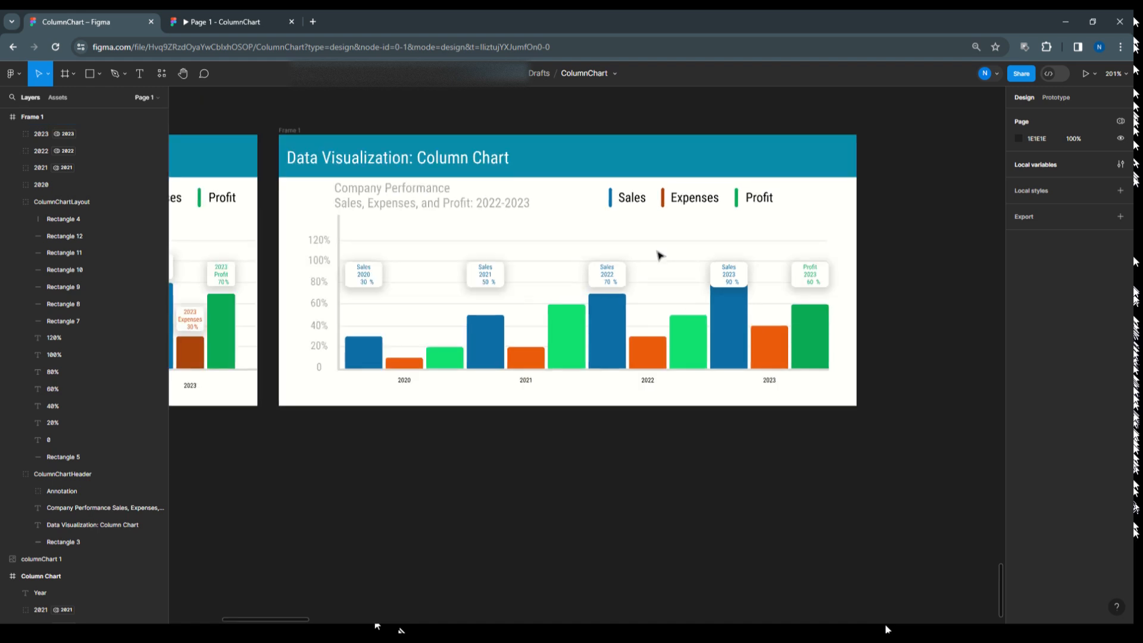
scroll(659, 256, "up", 1)
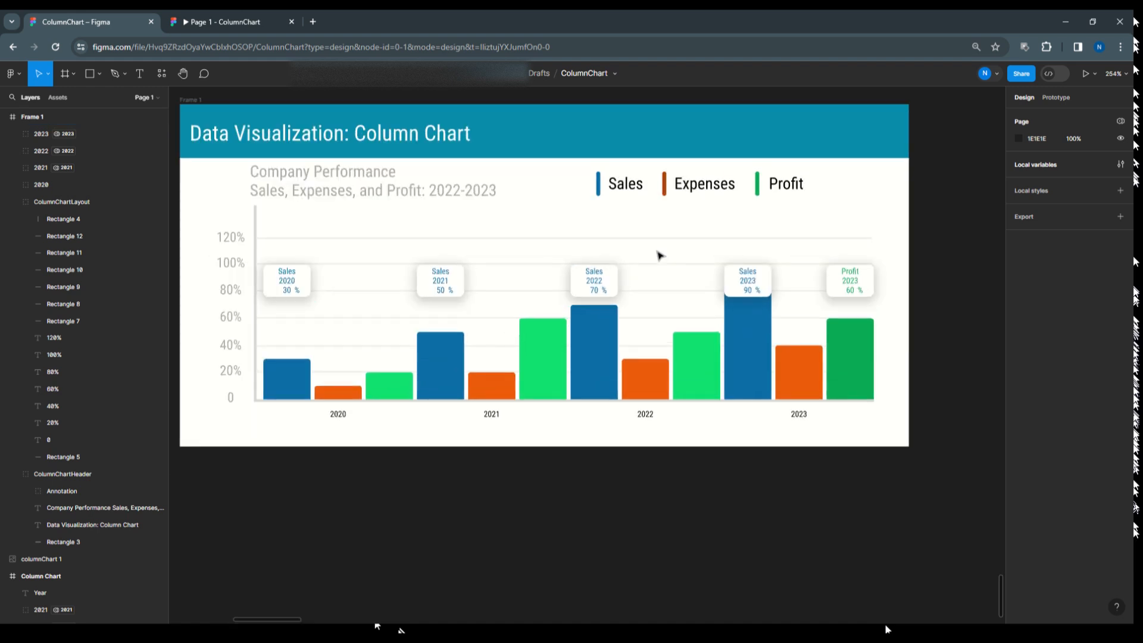
left_click(301, 367)
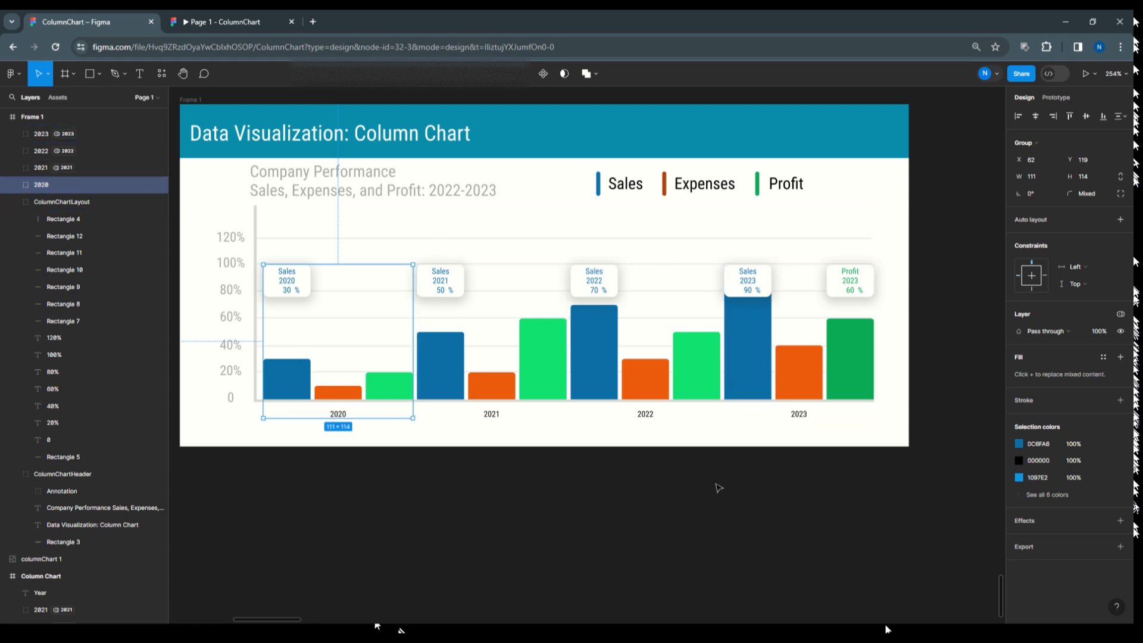
left_click(690, 490)
left_click(755, 387)
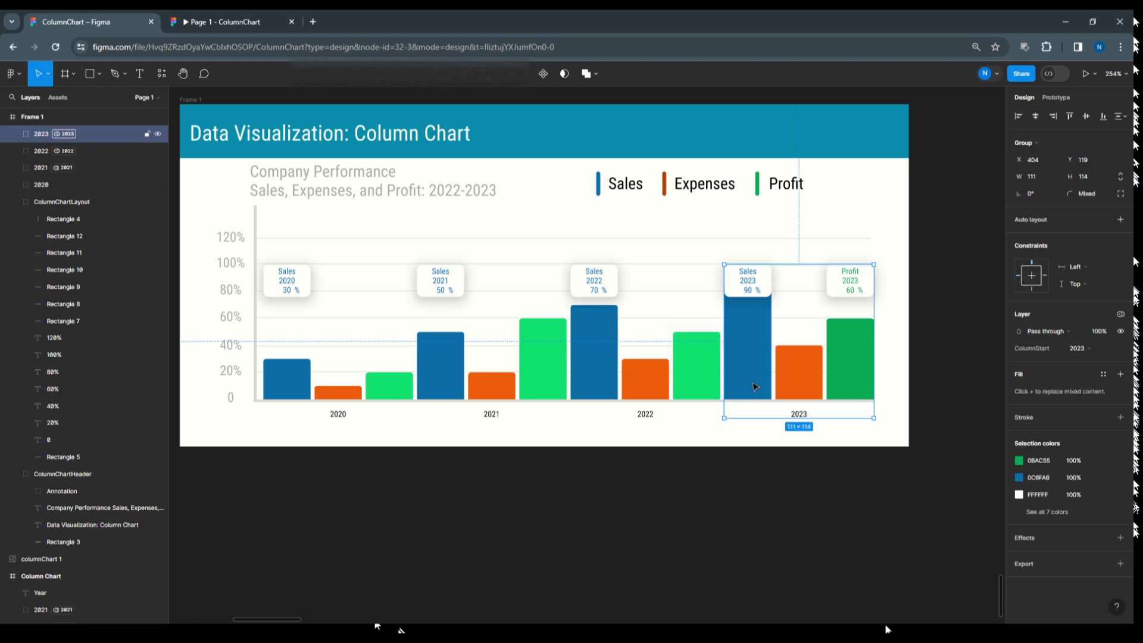
left_click(1093, 348)
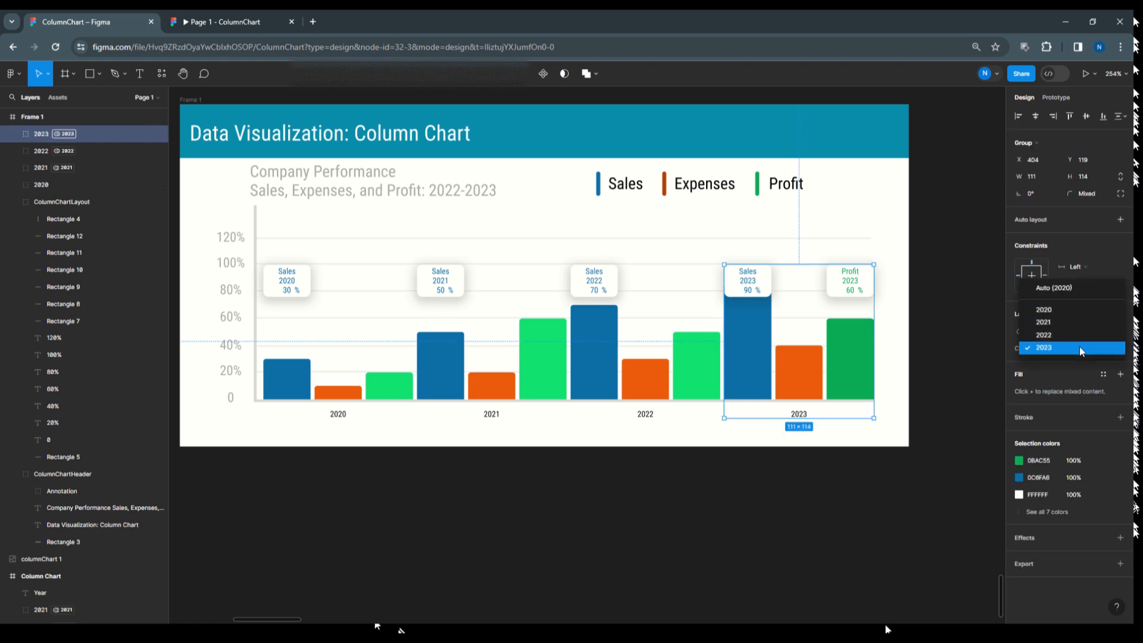
left_click(1080, 336)
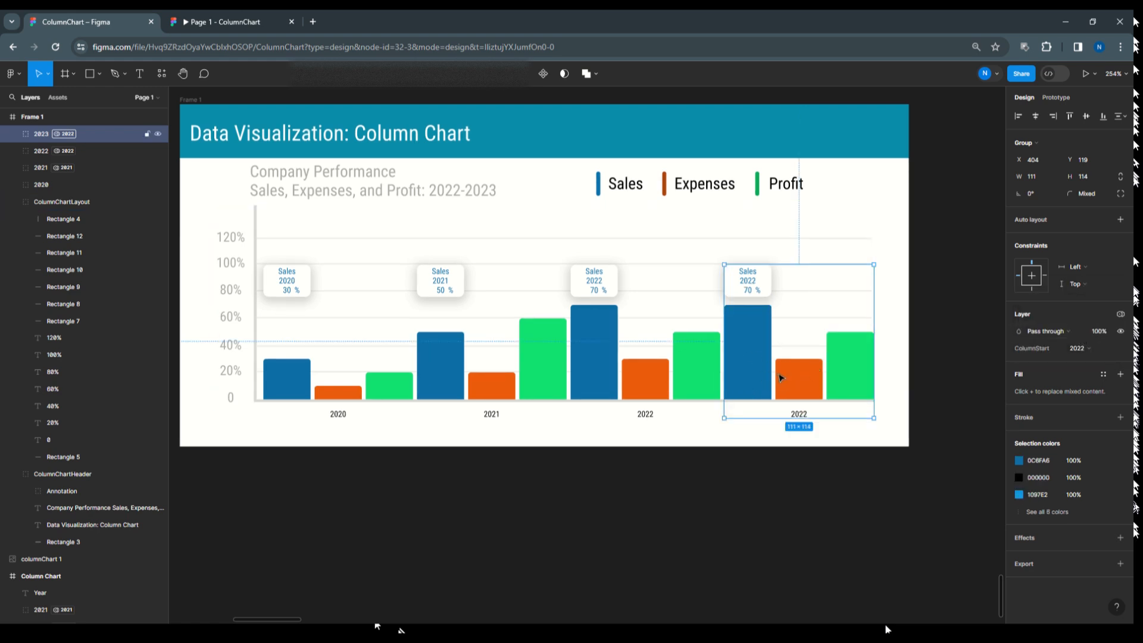
left_click(1091, 348)
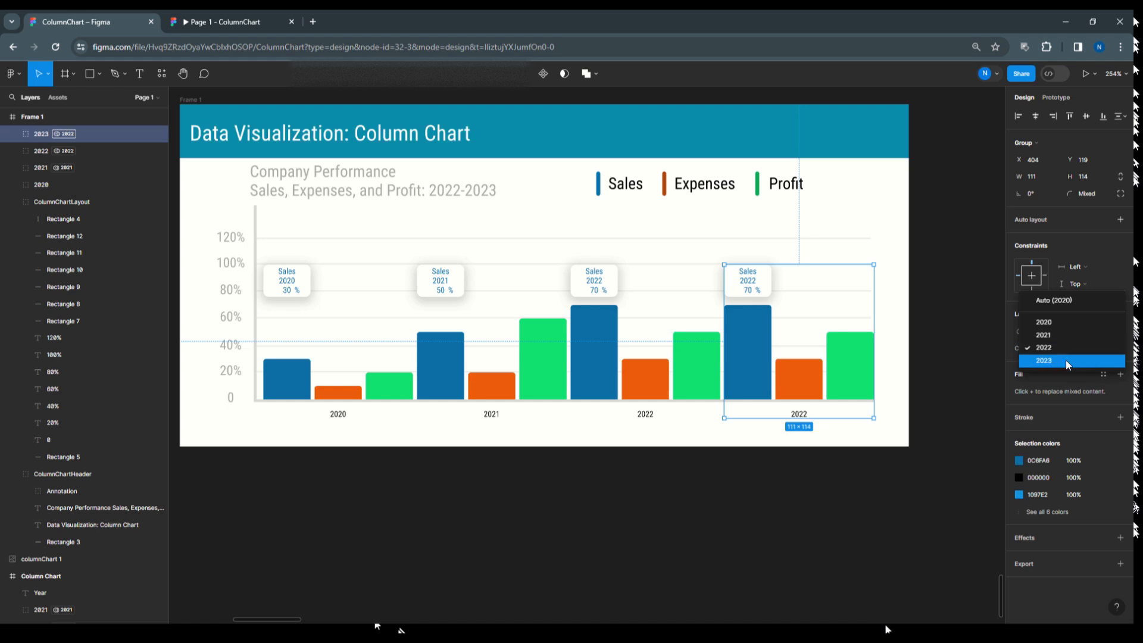
left_click(1066, 360)
Step: Switch the 2023 column group's ColumnStart mode to 2020 and finally to 2021
left_click(1088, 350)
left_click(1070, 309)
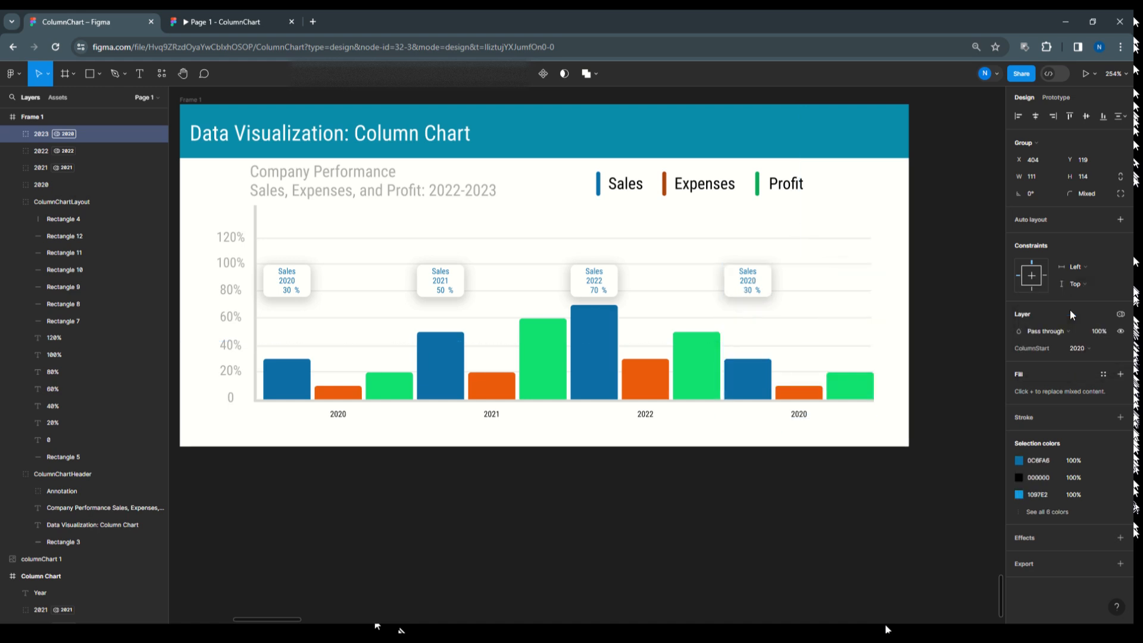
left_click(1101, 348)
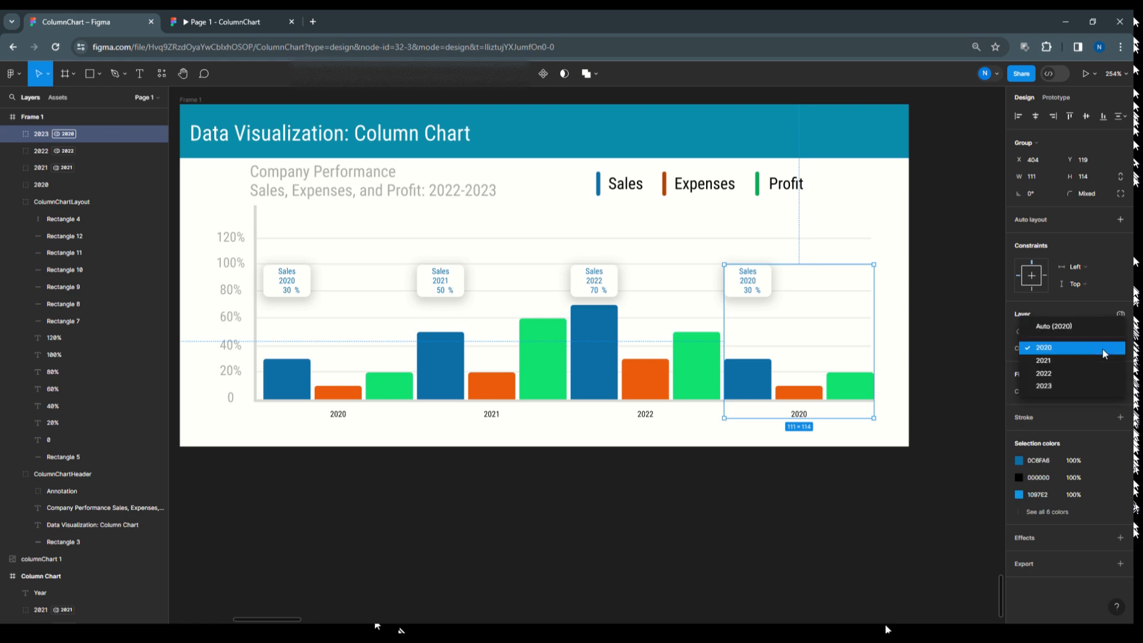
left_click(1084, 359)
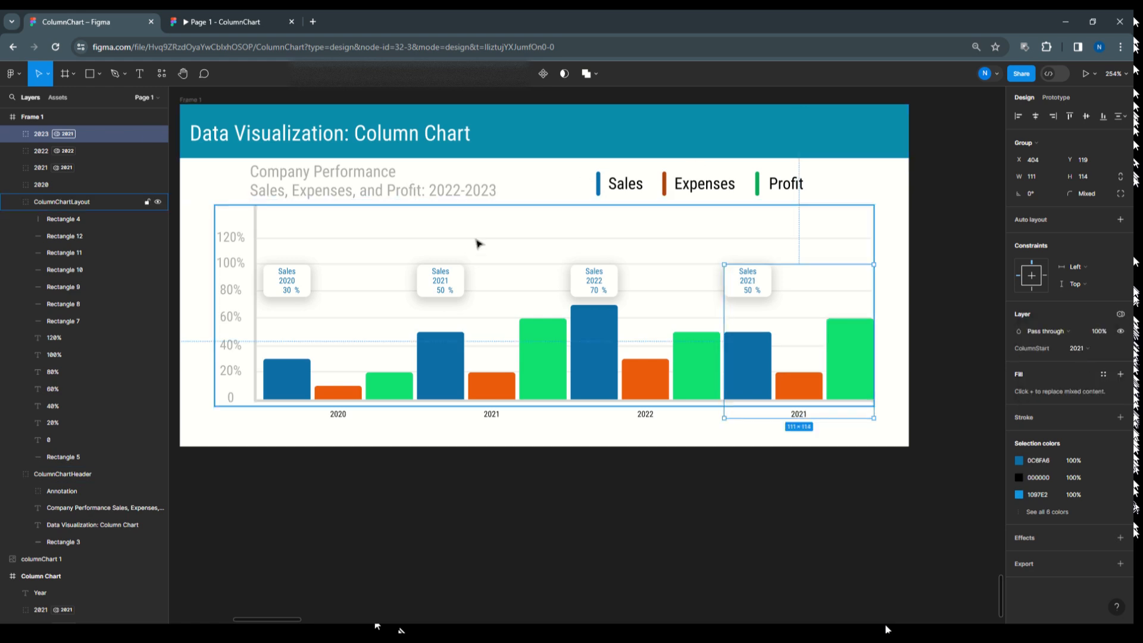
Step: Select the whole Frame 1 chart frame, turn it into a component, and deselect it
scroll(667, 246, "down", 3)
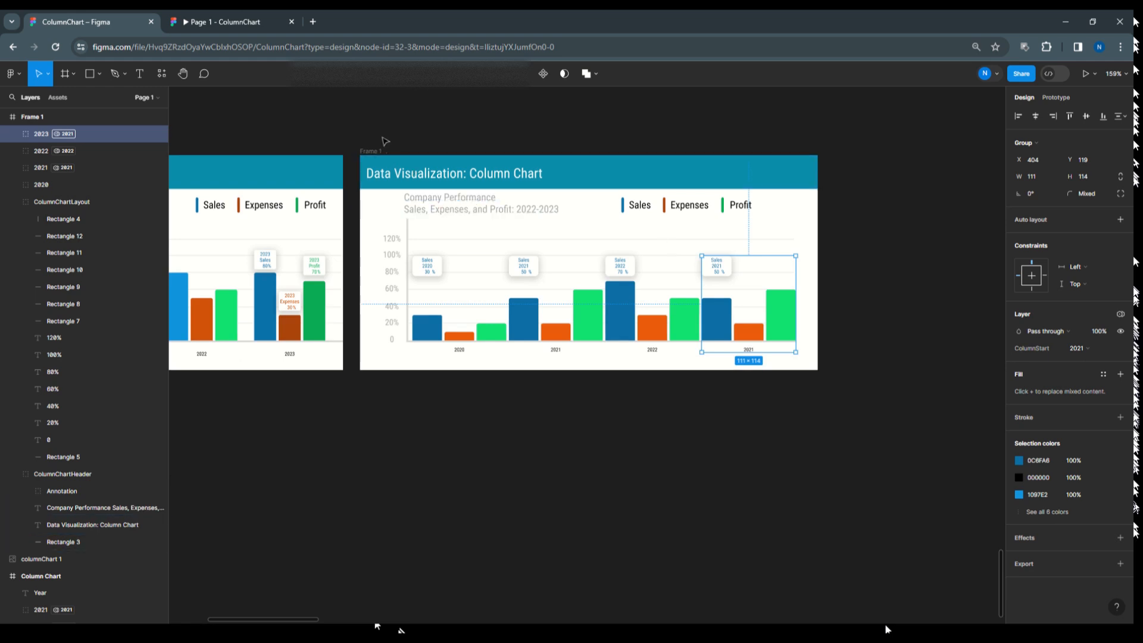
left_click_drag(352, 134, 829, 394)
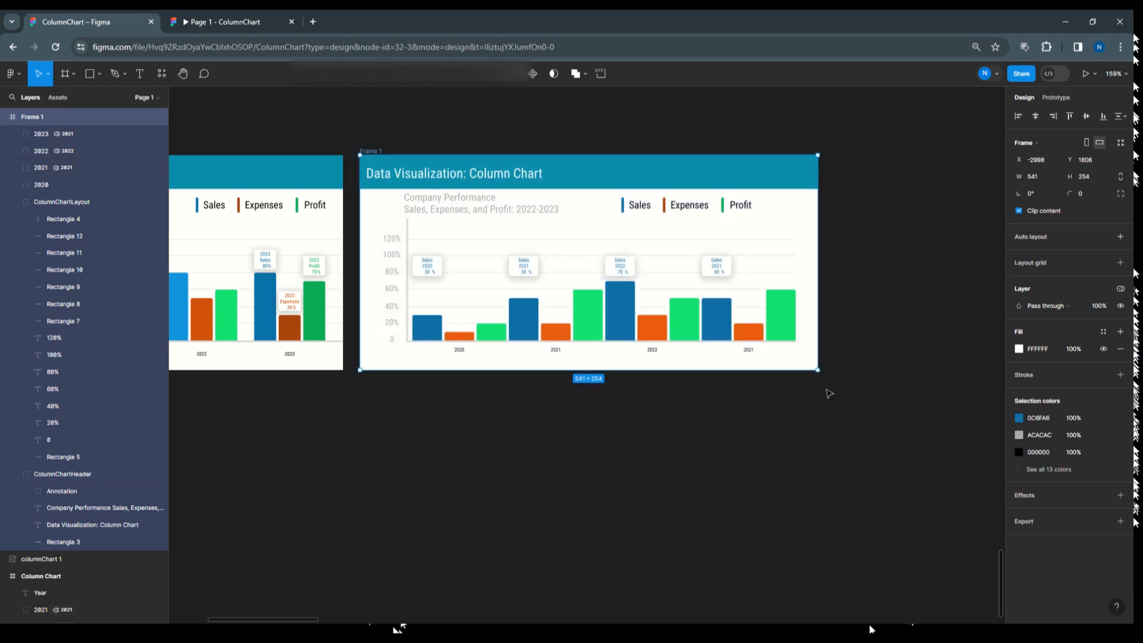
left_click(533, 76)
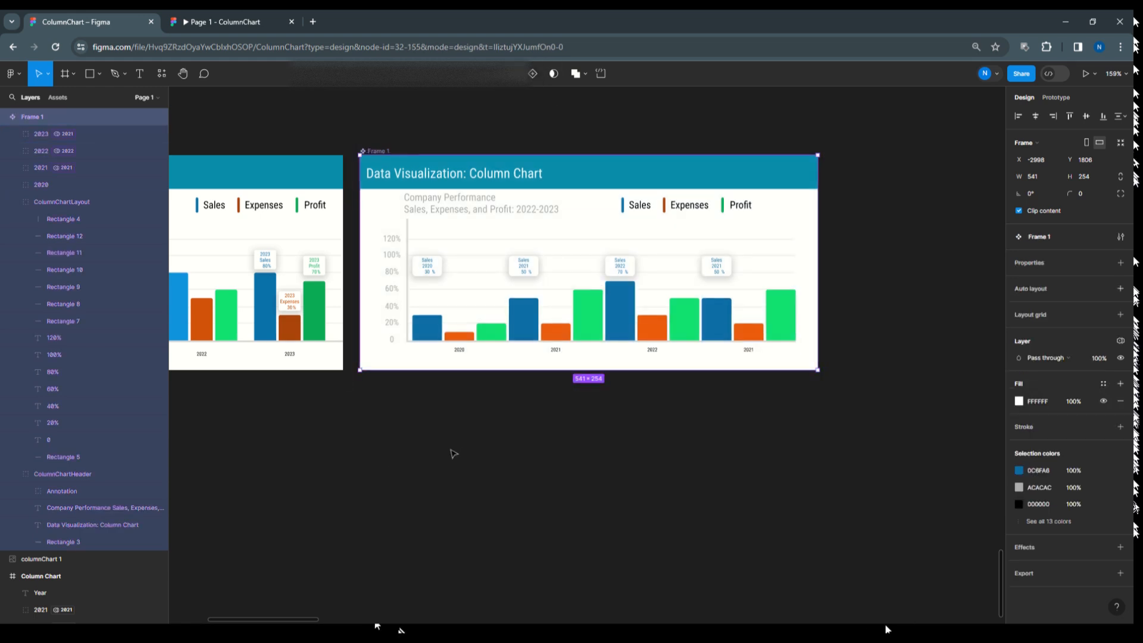
left_click(422, 447)
left_click(376, 152)
left_click(833, 191)
Step: Open the ColumnStart local variables and set SalesActive to False in the 2020, 2021, 2022 and 2023 modes
left_click(1025, 169)
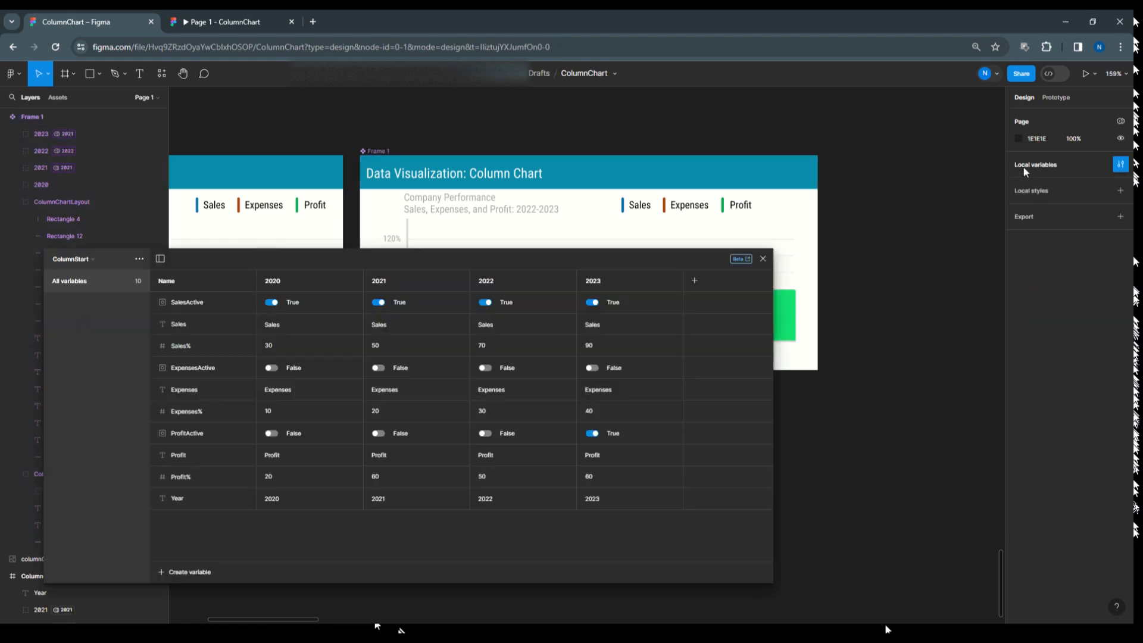
left_click_drag(410, 262, 730, 300)
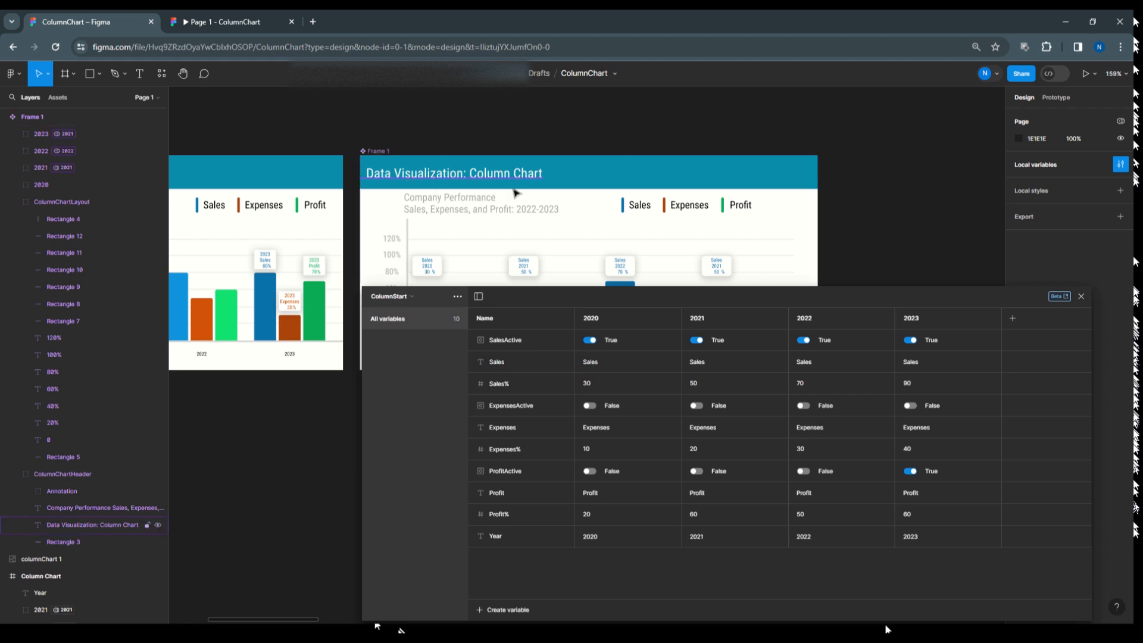
scroll(515, 192, "up", 5)
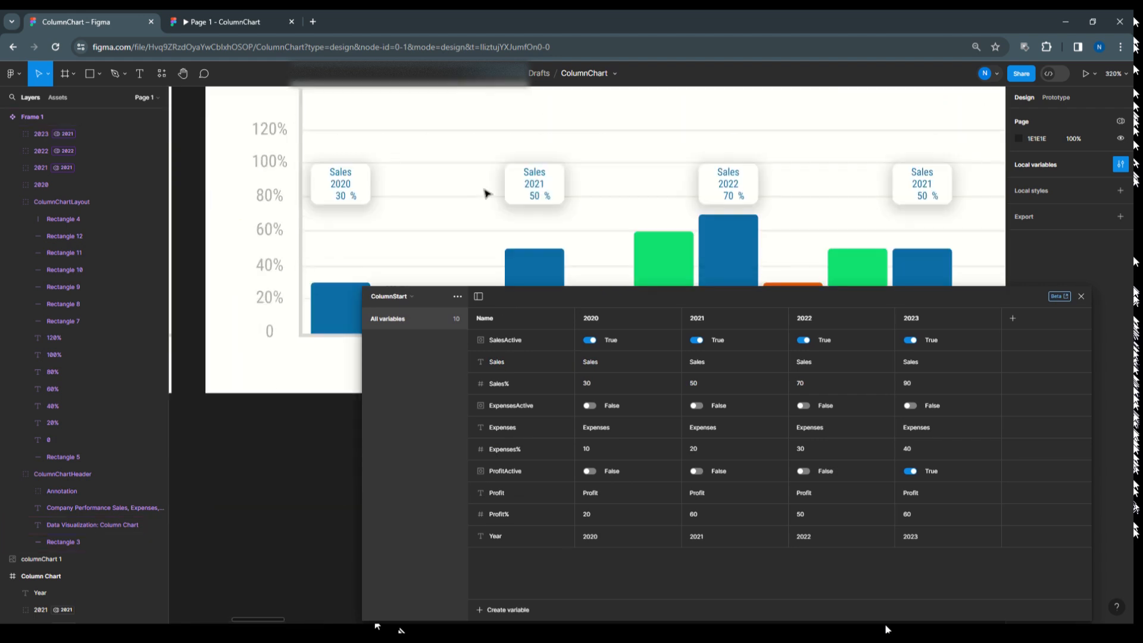
left_click_drag(534, 299, 401, 299)
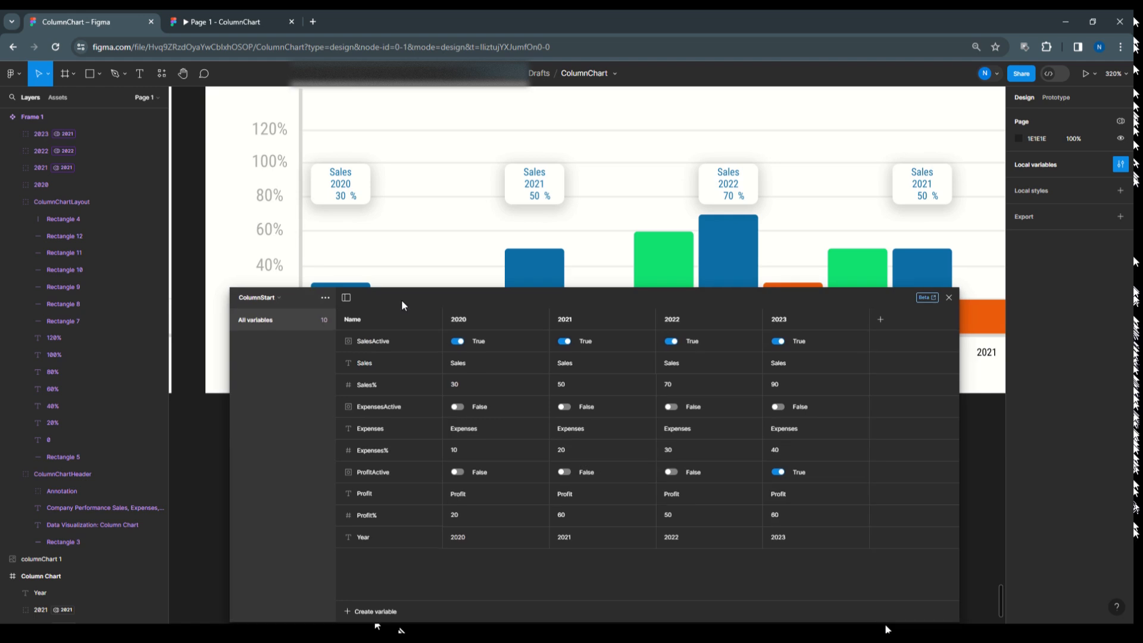
left_click(458, 342)
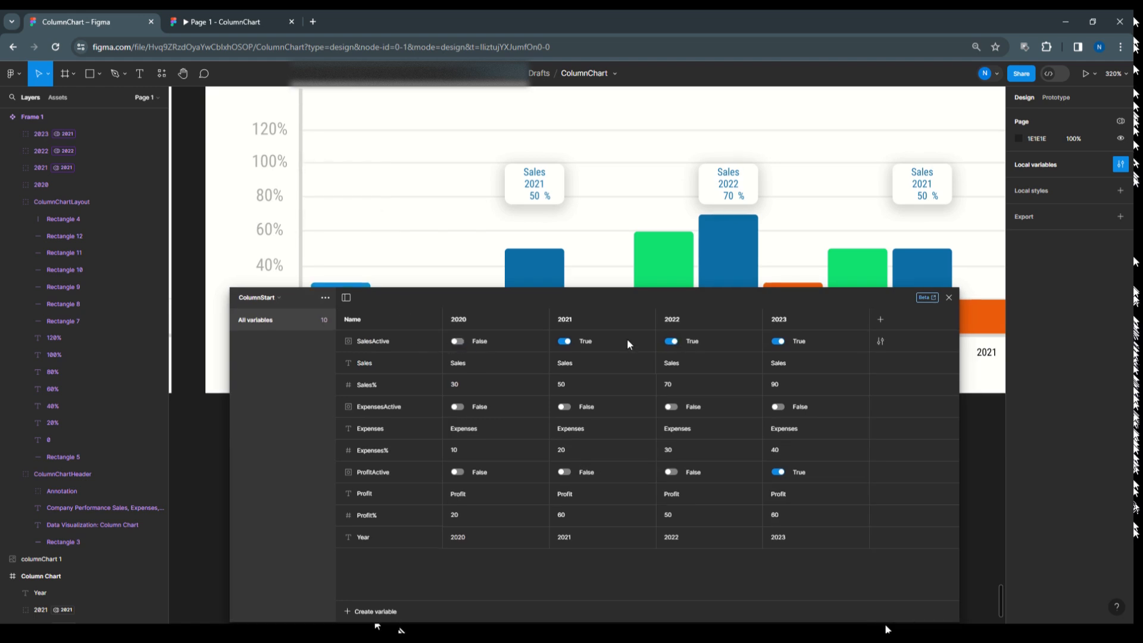
left_click(563, 341)
left_click(671, 341)
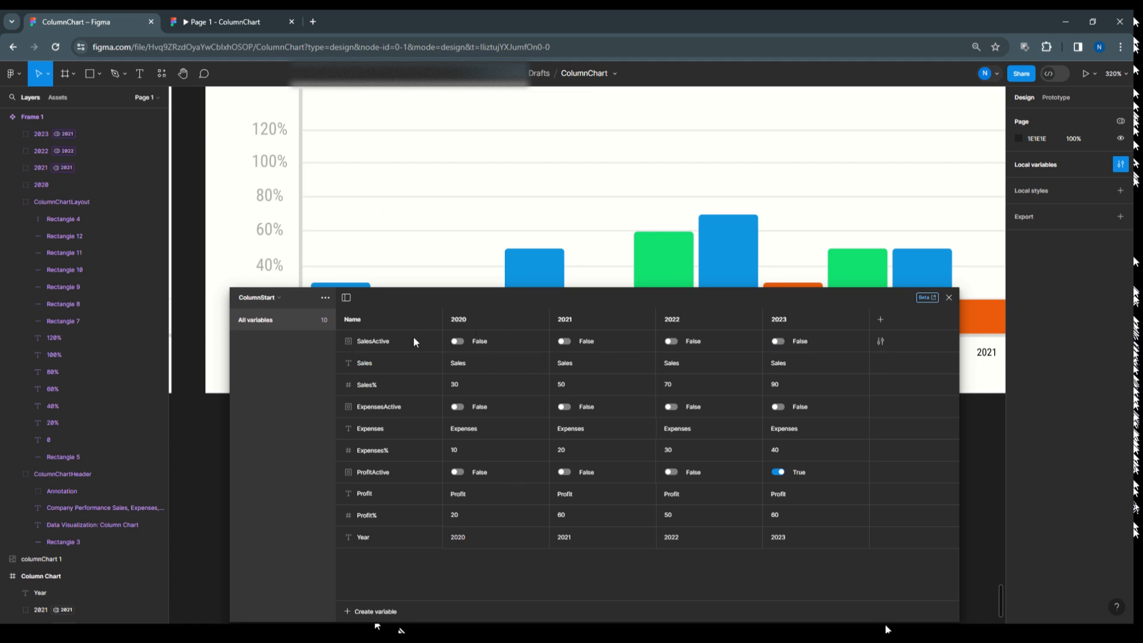
Step: Move the variables window clear of the chart's 2020 Sales column and set SalesActive to True in the 2020 mode
scroll(396, 253, "up", 3)
scroll(375, 246, "up", 2)
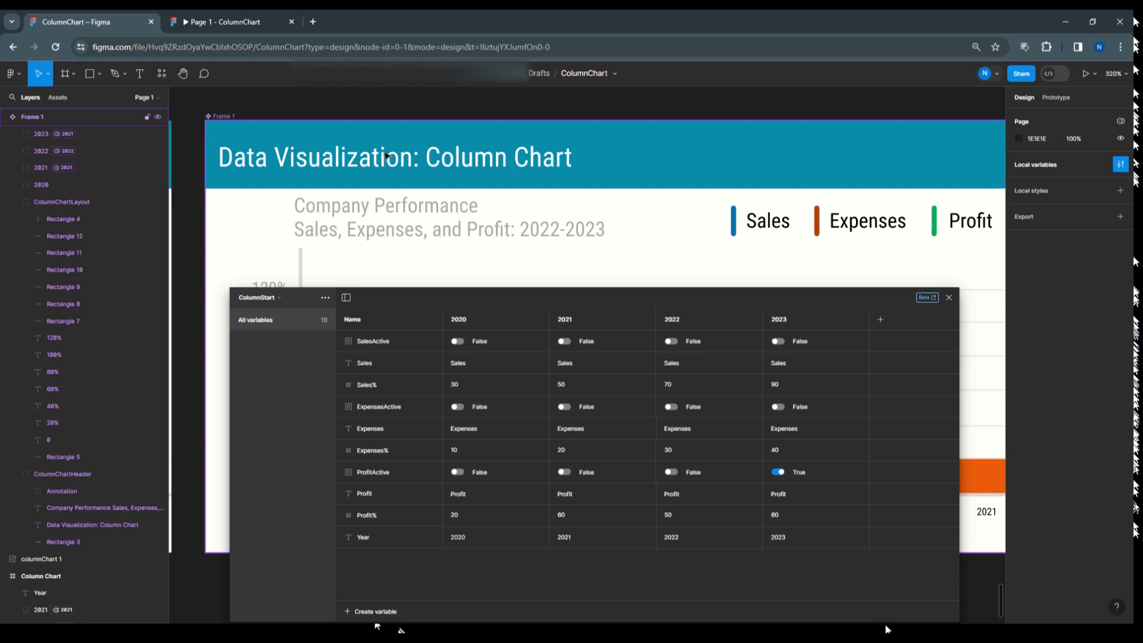
left_click_drag(457, 294, 602, 219)
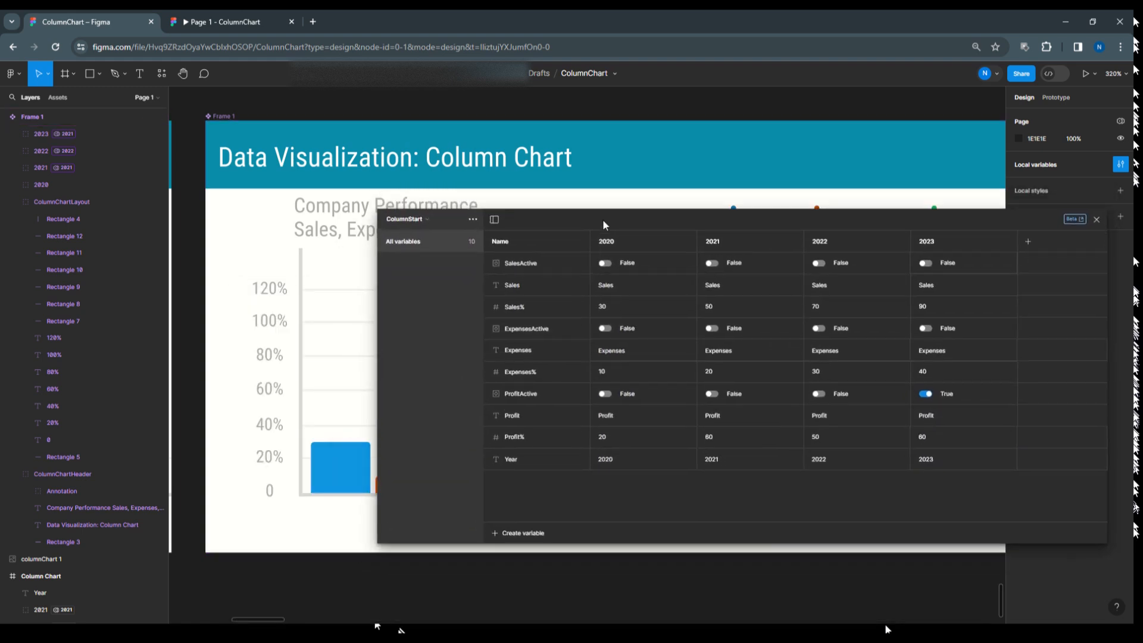
left_click(603, 266)
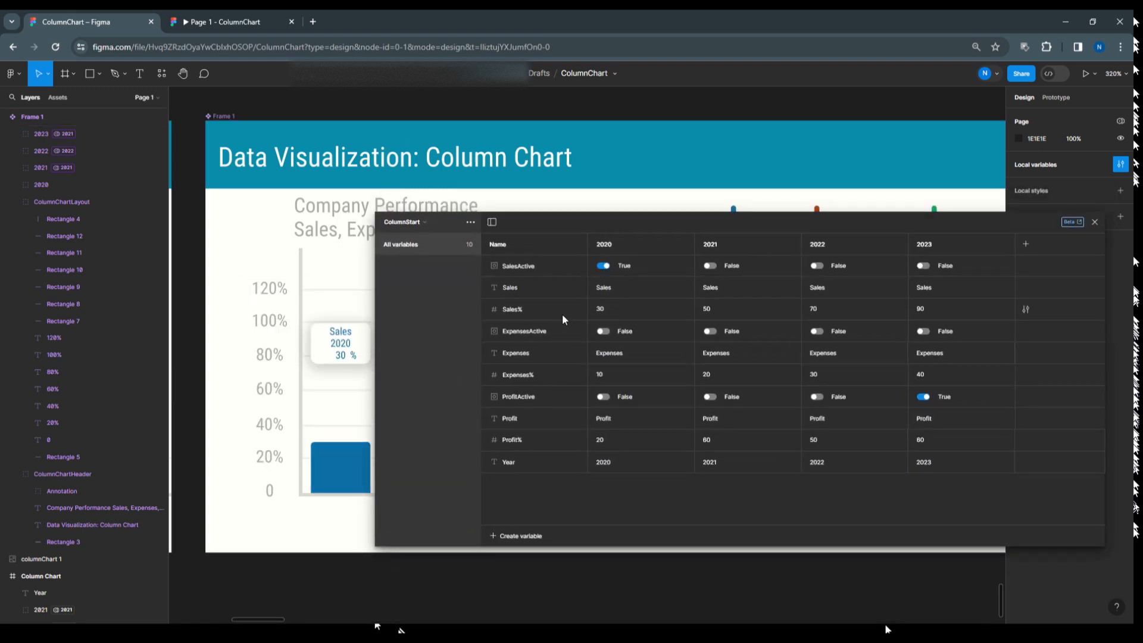
Step: Set the Sales text variable to "Sales 2020" in the 2020 mode and close the variables window
double_click(516, 291)
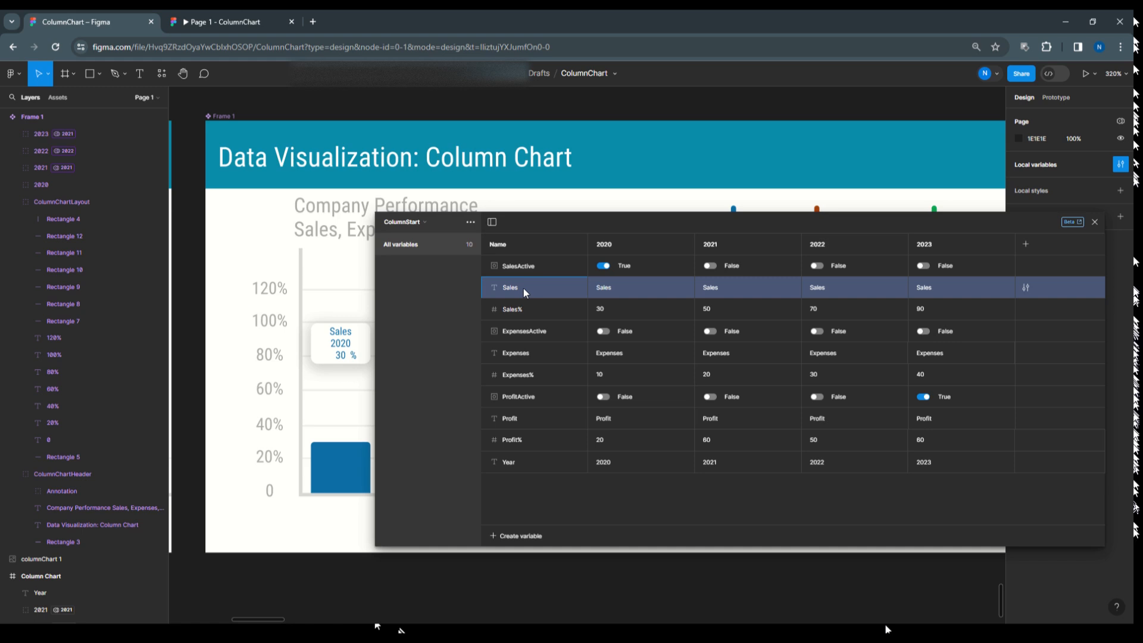
double_click(621, 288)
left_click(637, 287)
type("2020")
left_click(640, 223)
mouse_move(591, 220)
left_mouse_down()
mouse_move(590, 230)
mouse_move(591, 205)
left_mouse_up()
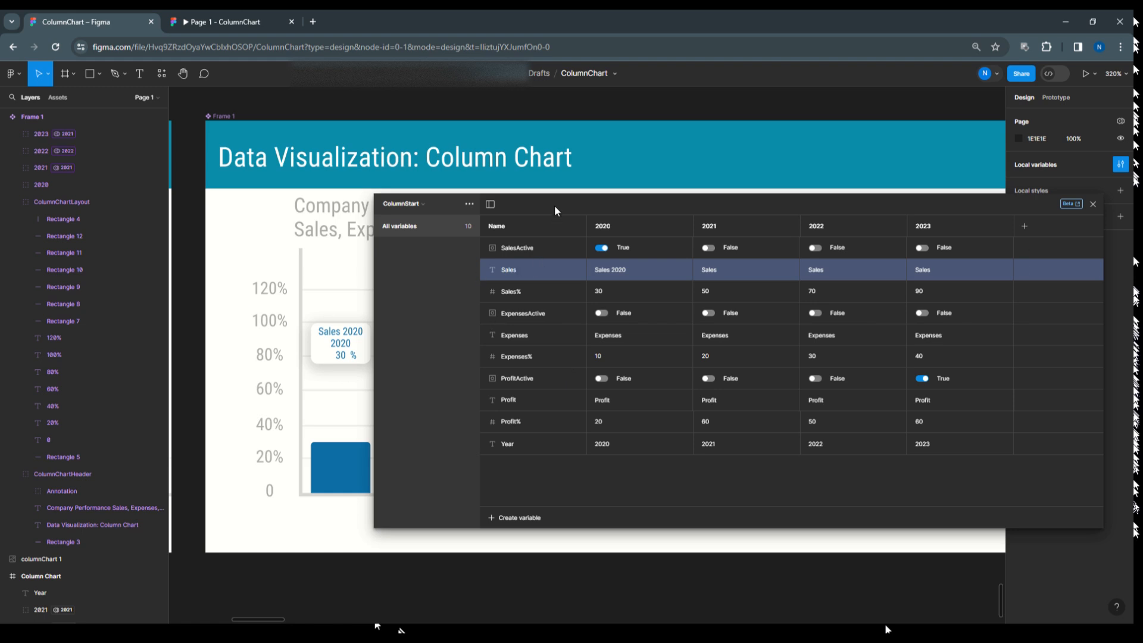
left_click_drag(555, 205, 404, 205)
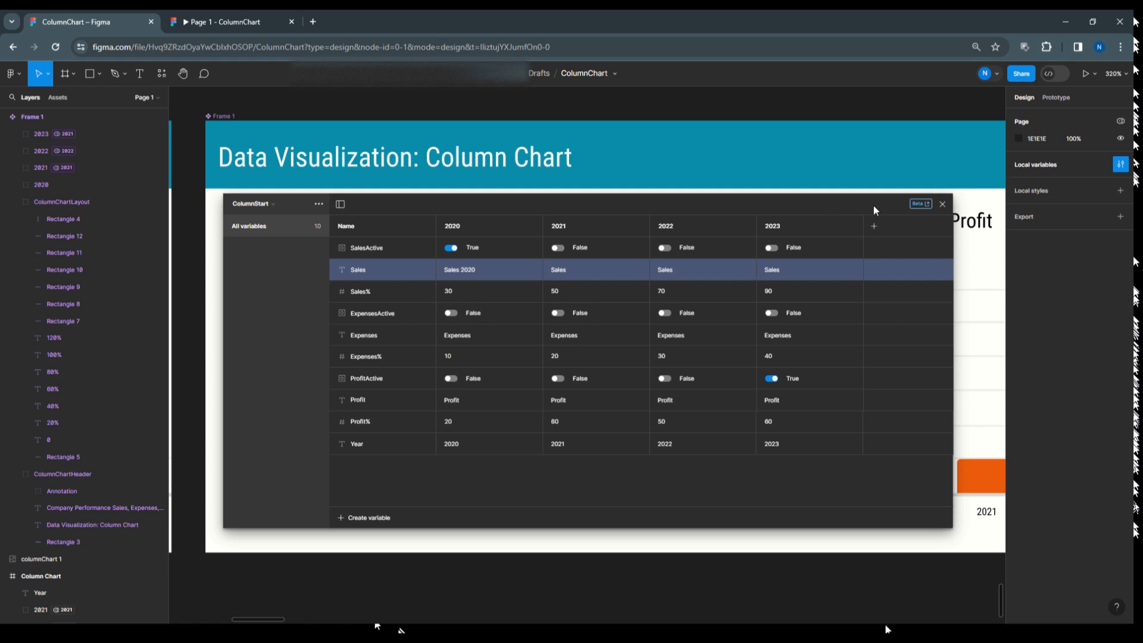
left_click(942, 204)
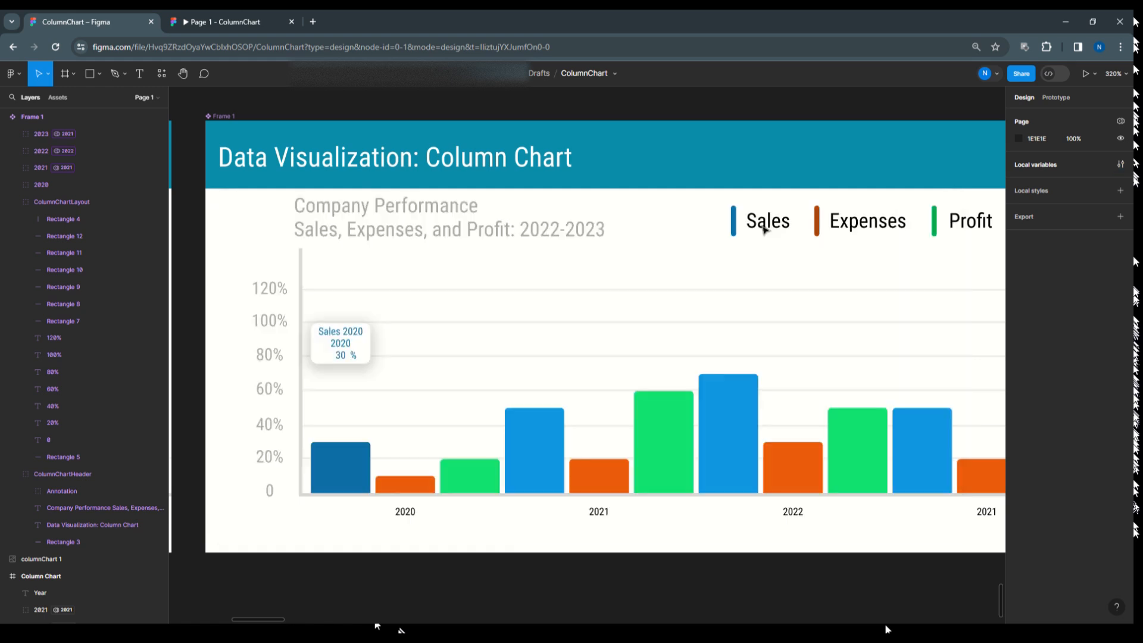